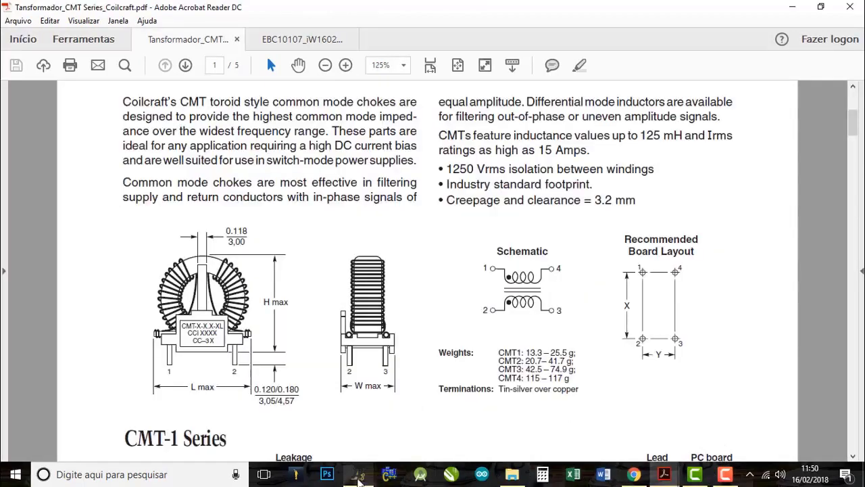
- Switch to Altium Designer and start creating a new project
left_click(359, 475)
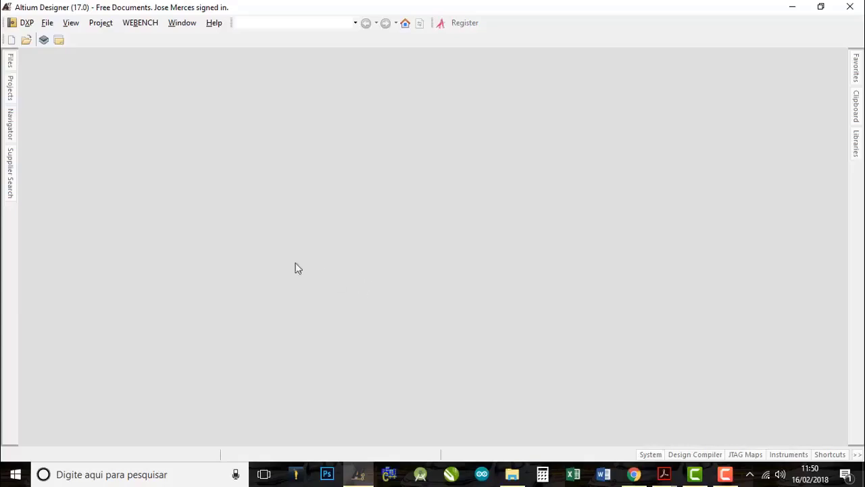
left_click(47, 23)
mouse_move(80, 40)
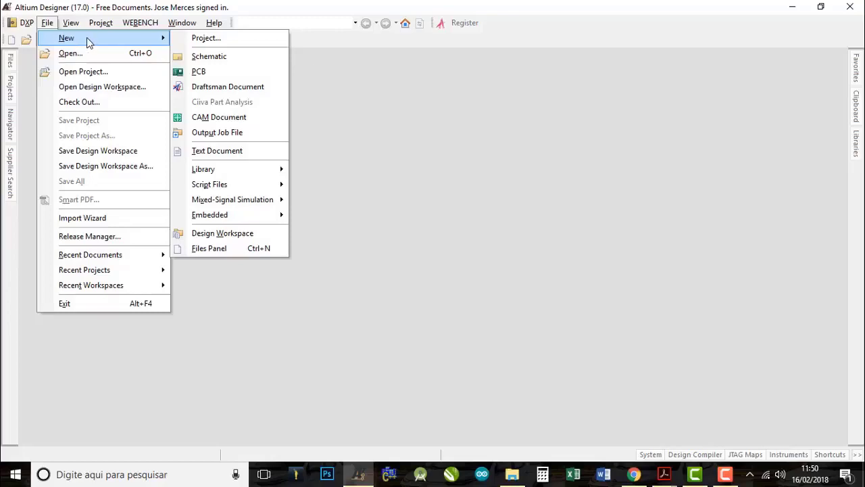
left_click(214, 39)
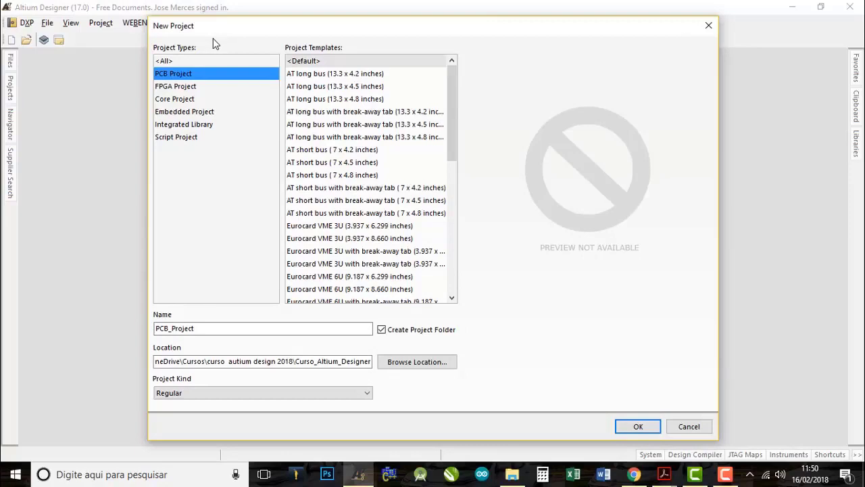
- Preview the AT long bus and AT short bus board templates, and return the selection to the Default template
left_click(327, 76)
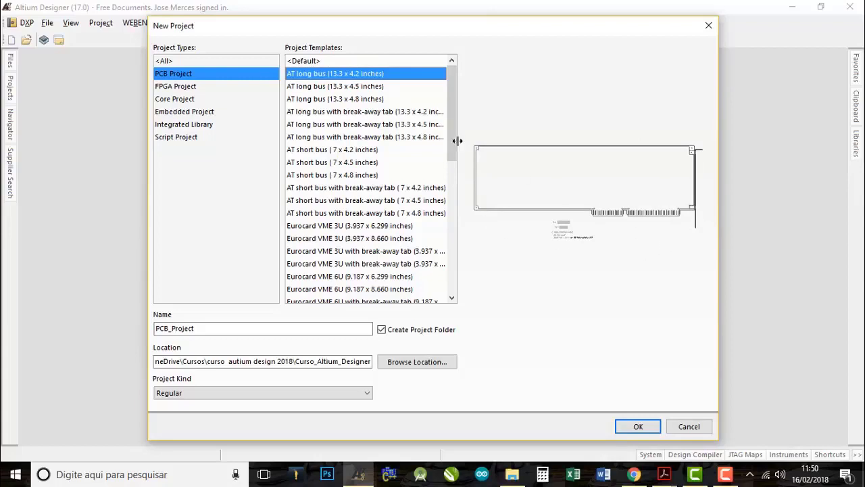
left_click(359, 91)
left_click(357, 101)
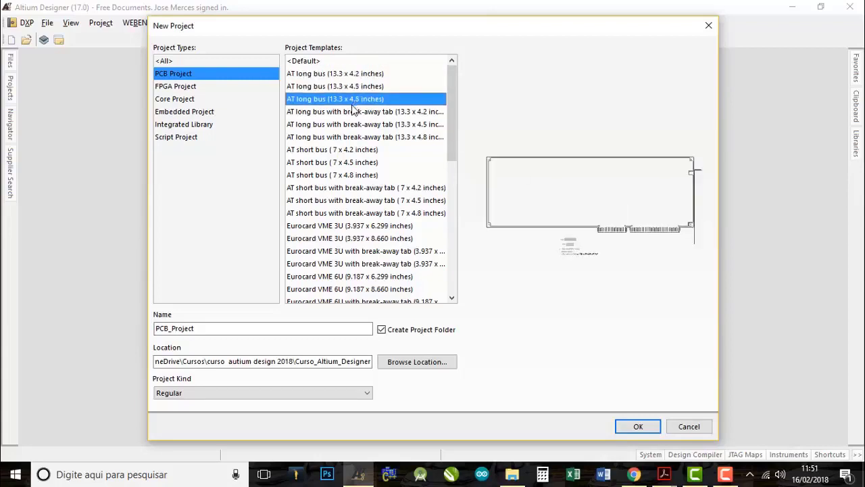
left_click(353, 113)
left_click(345, 128)
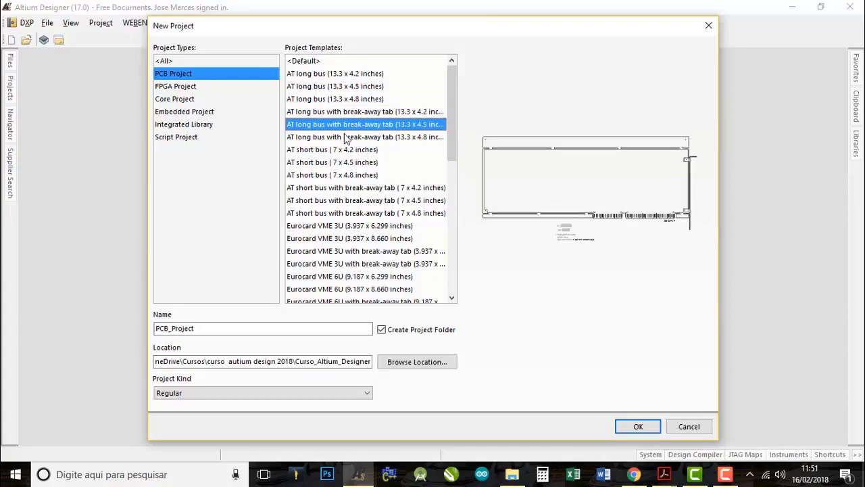
left_click(343, 139)
left_click(342, 151)
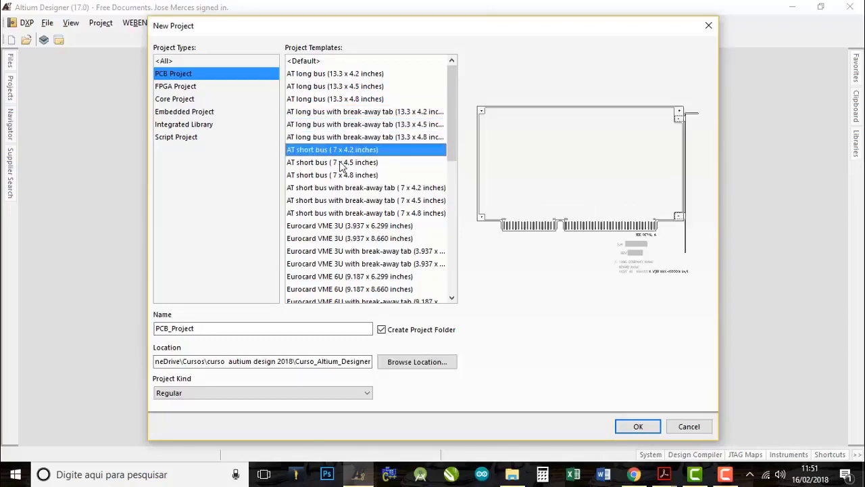
left_click(308, 62)
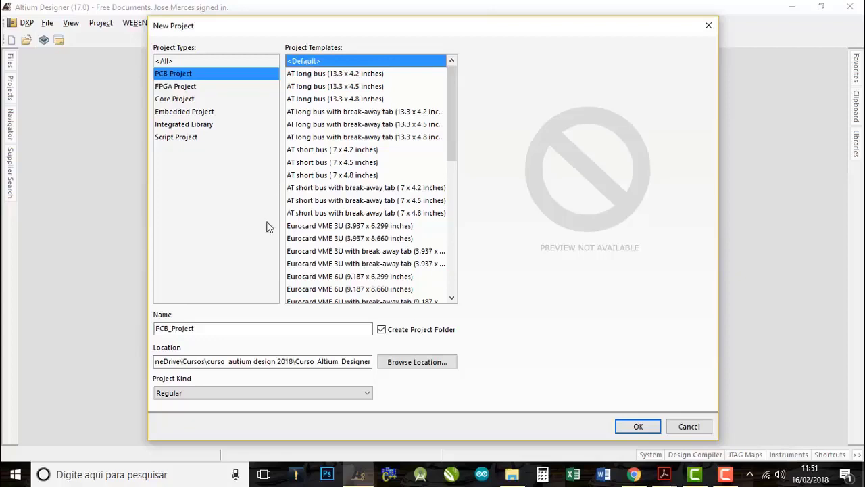
- Name the new PCB project FonteChaveada 90-250V 3A
left_click(216, 330)
left_click_drag(212, 329, 144, 332)
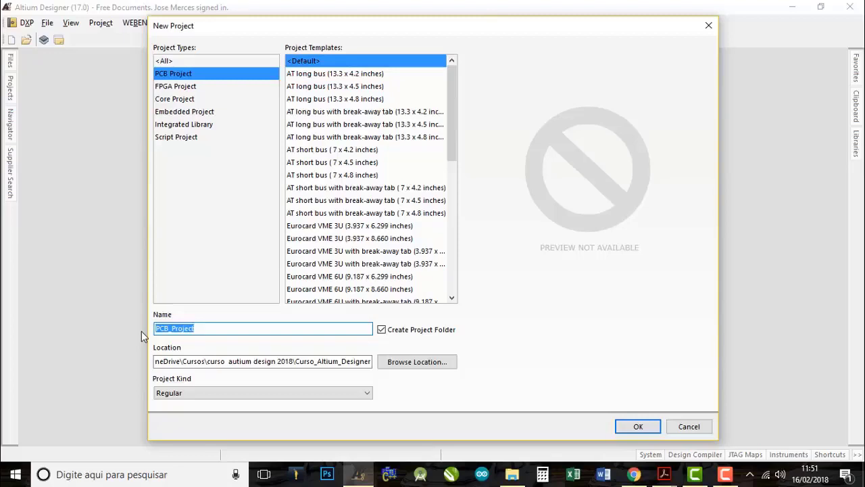
type("FonteChaveada 90-")
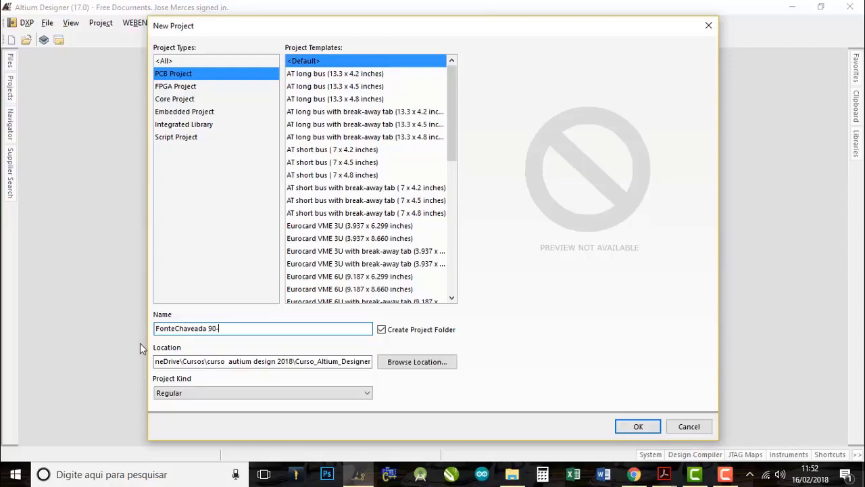
type("250")
type("C")
type("3")
type("A")
left_click(381, 328)
- Set the project location to the ProjetoVideosAulas folder inside Curso_Altium_Designer and create the project
left_click(403, 365)
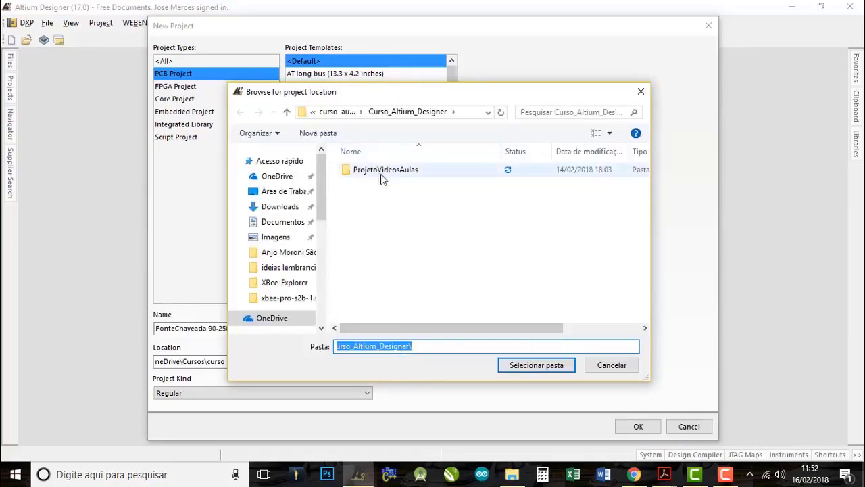
double_click(416, 173)
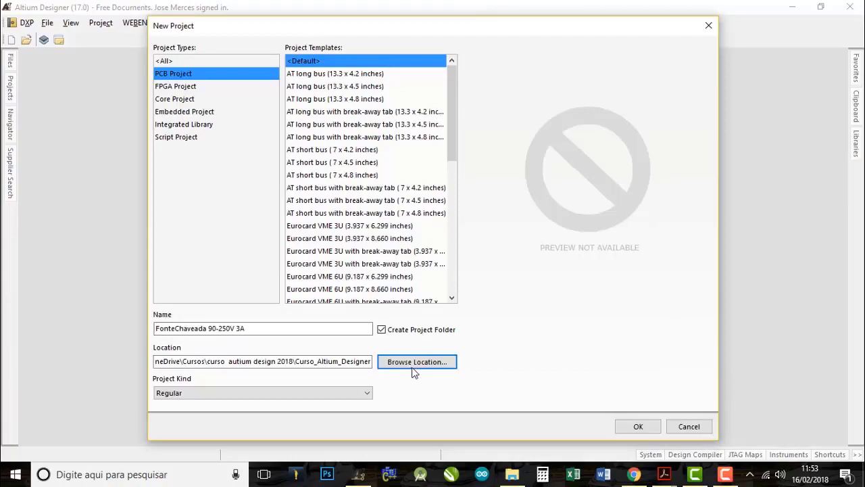
left_click(413, 362)
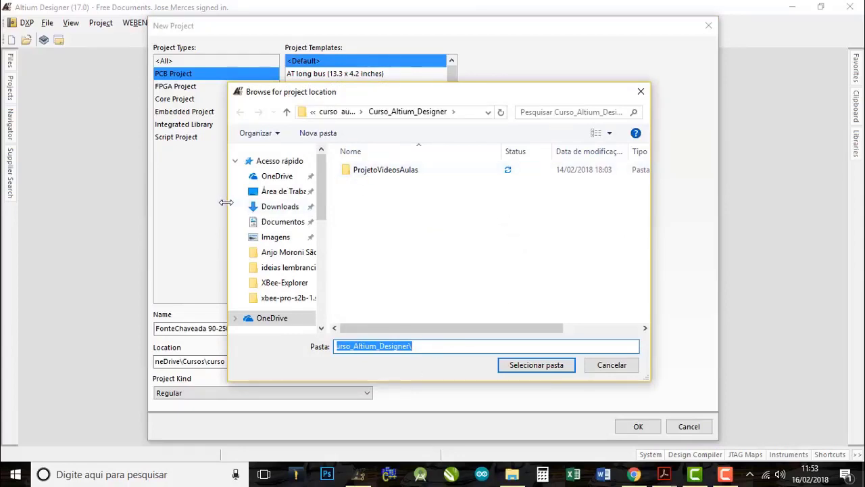
left_click_drag(228, 200, 67, 190)
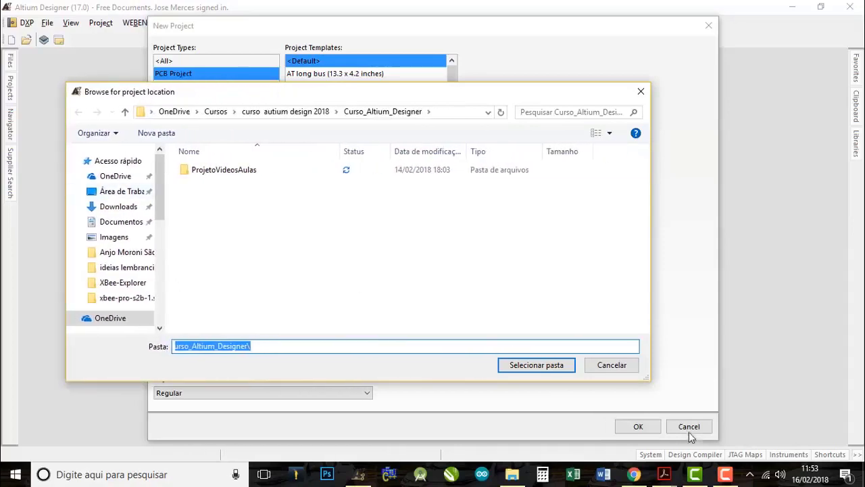
left_click_drag(649, 380, 758, 428)
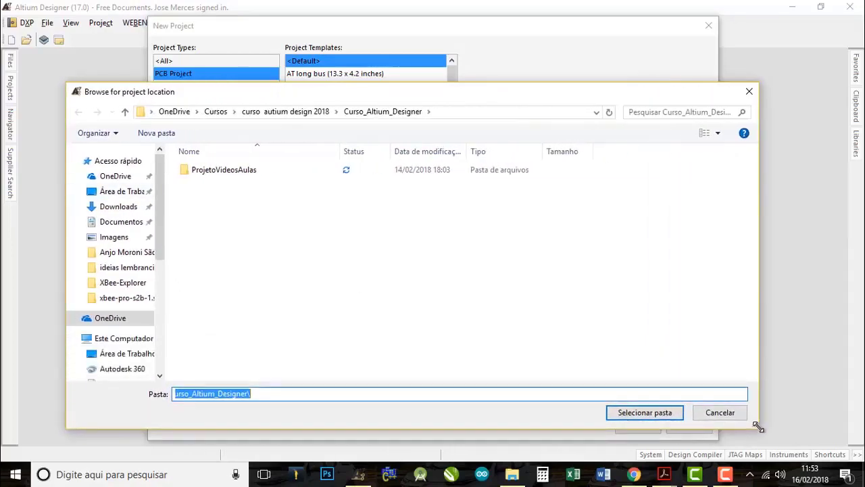
left_click_drag(486, 94, 481, 39)
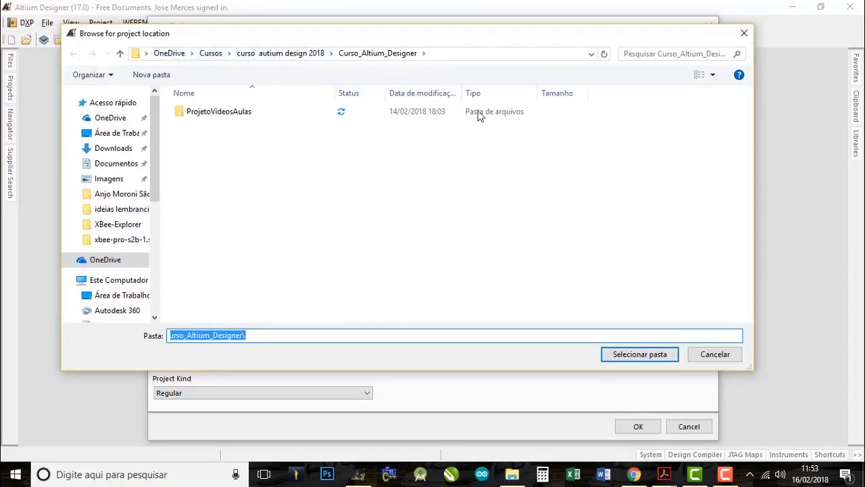
left_click(219, 116)
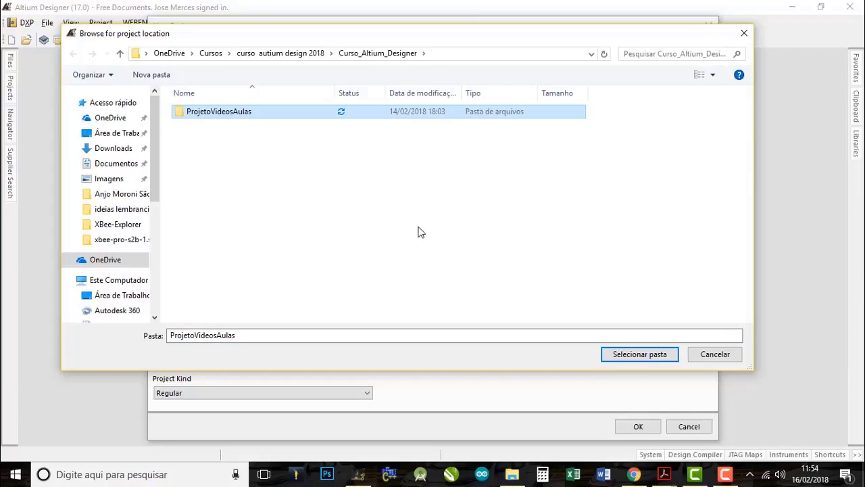
left_click(640, 354)
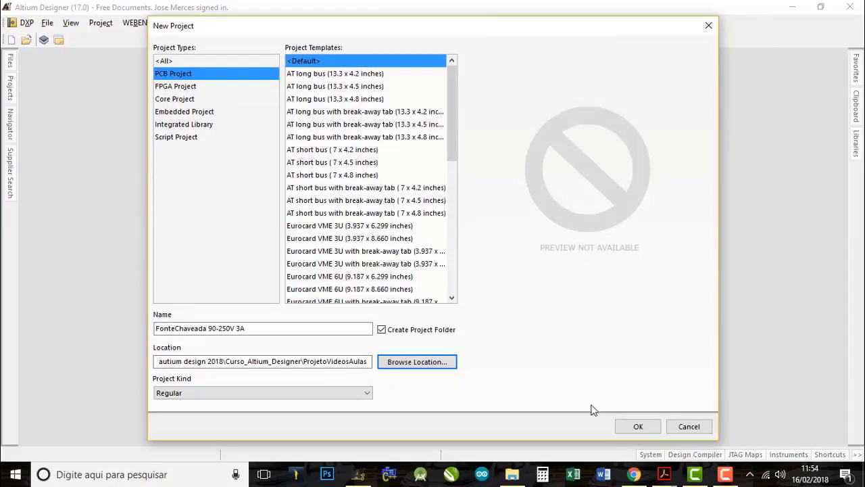
left_click(638, 427)
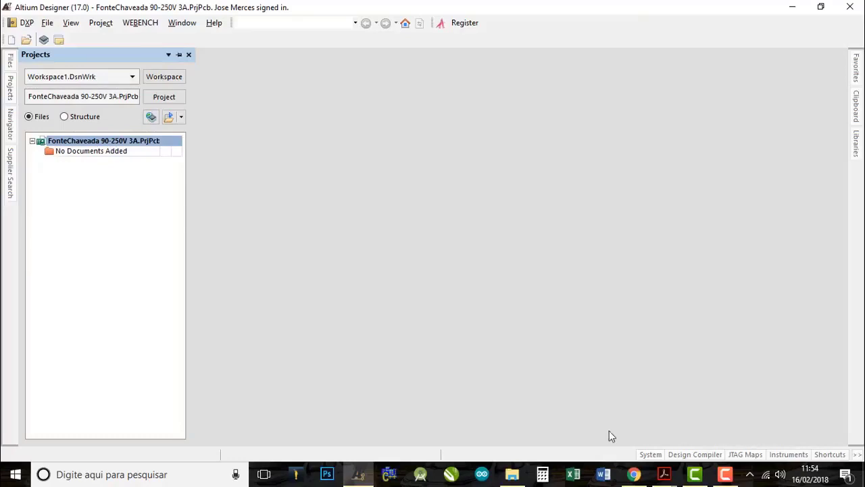
right_click(98, 142)
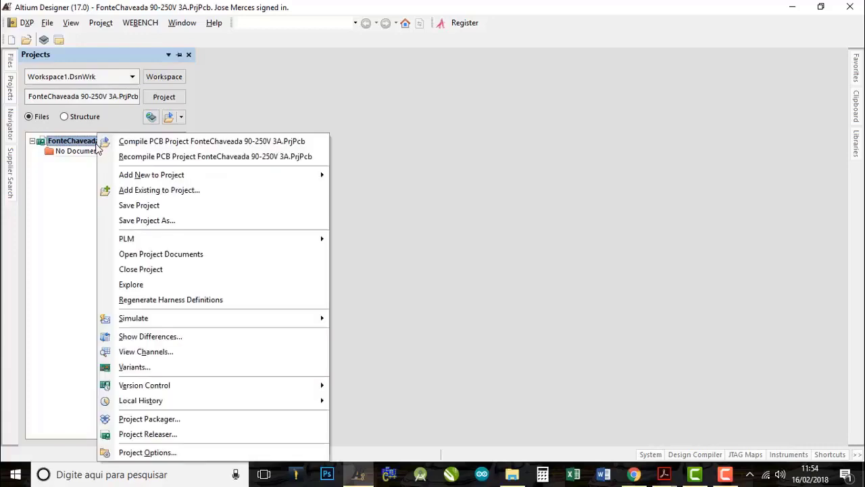
mouse_move(144, 177)
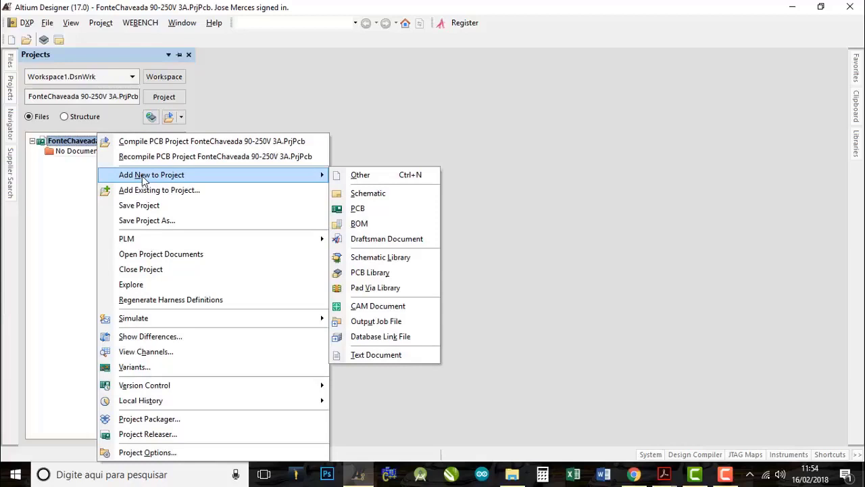
left_click(66, 183)
- Add a new schematic document to the FonteChaveada 90-250V 3A project
right_click(68, 140)
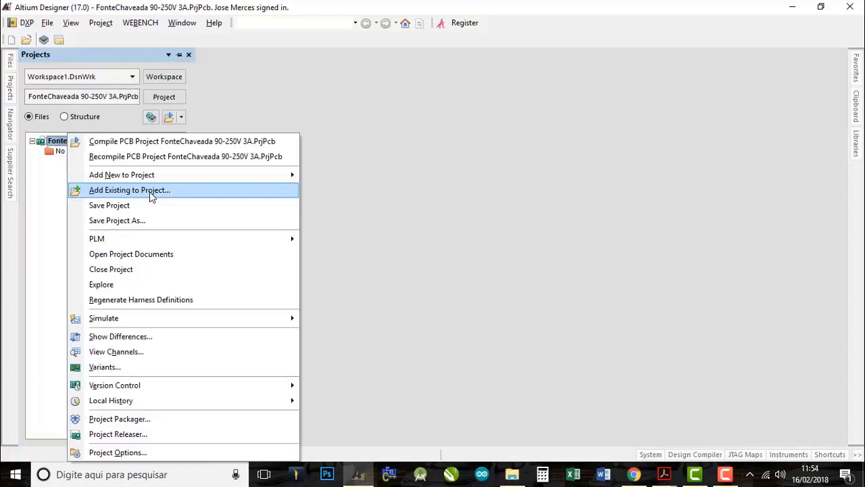
mouse_move(150, 177)
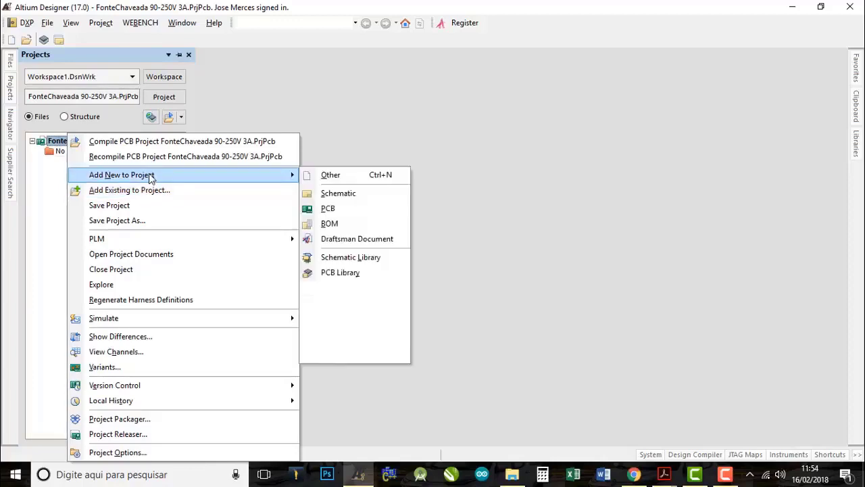
left_click(331, 195)
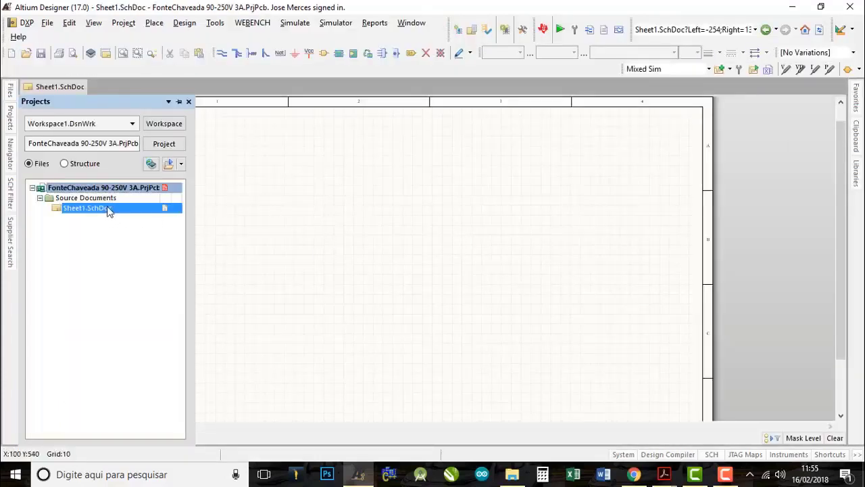
- Add a new PCB document to the FonteChaveada 90-250V 3A project
right_click(117, 192)
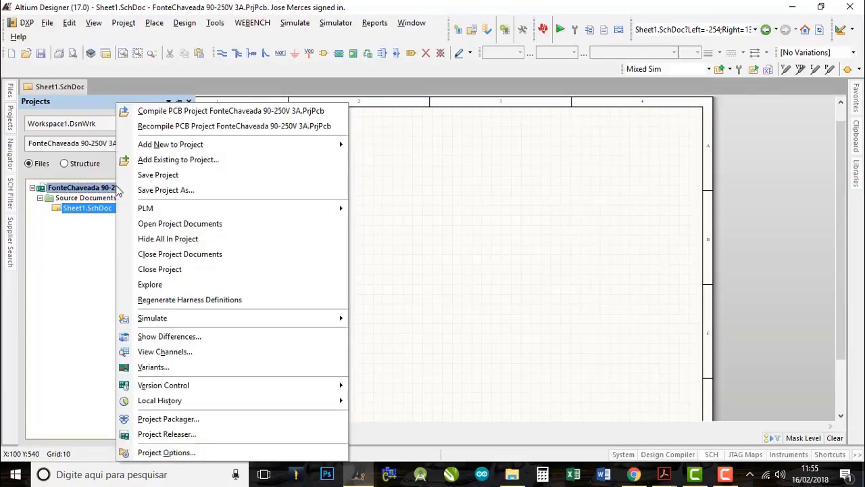
left_click(77, 252)
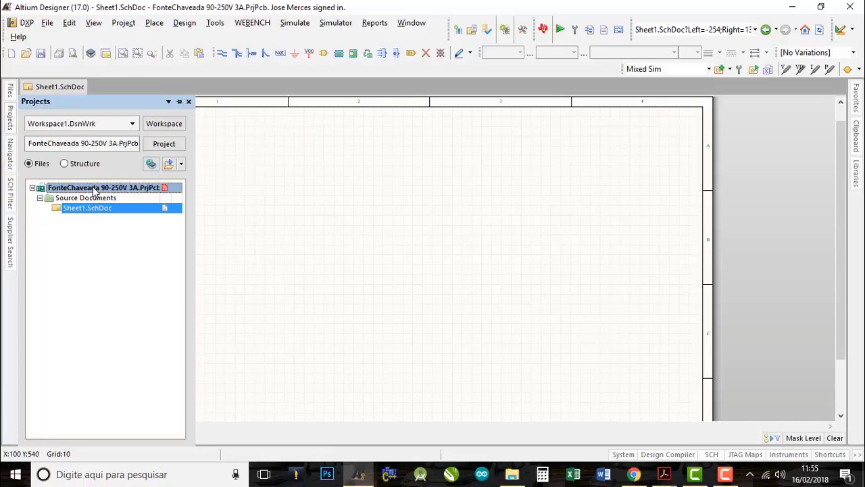
right_click(95, 192)
mouse_move(167, 146)
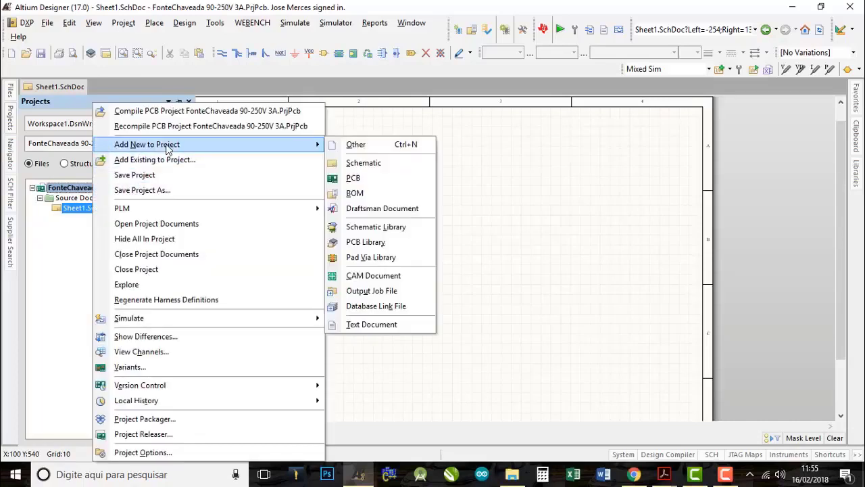
left_click(354, 179)
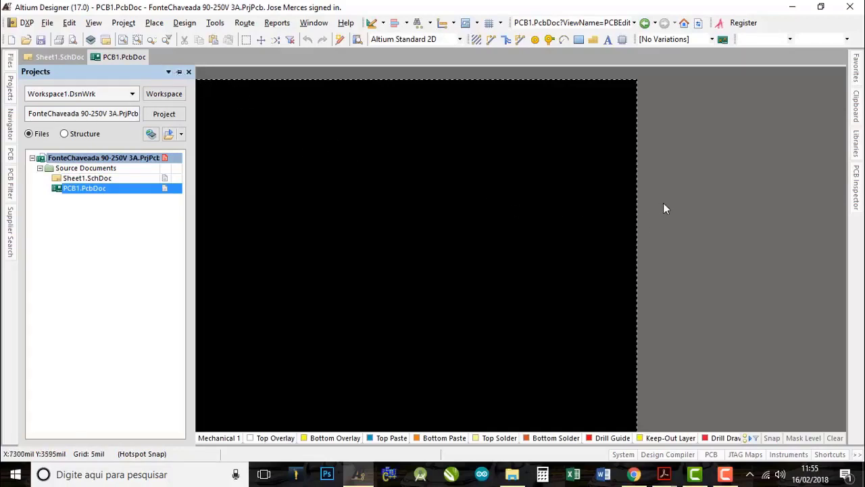
right_click_drag(405, 203, 465, 229)
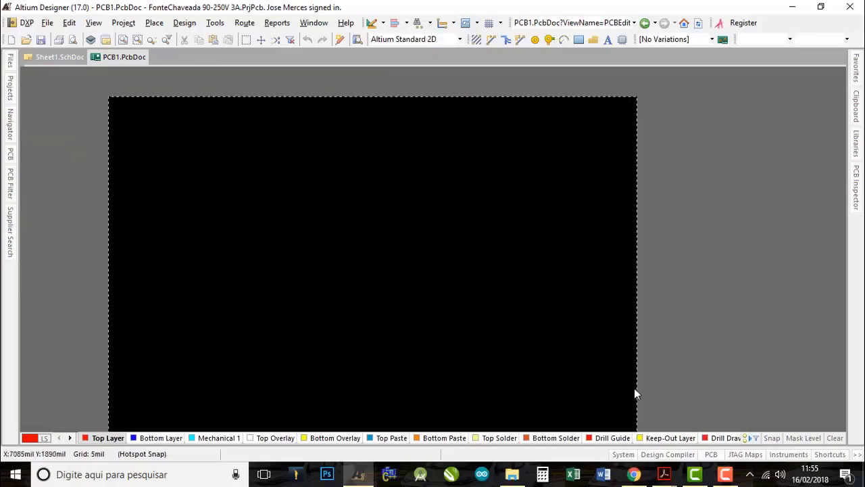
right_click_drag(423, 334, 384, 319)
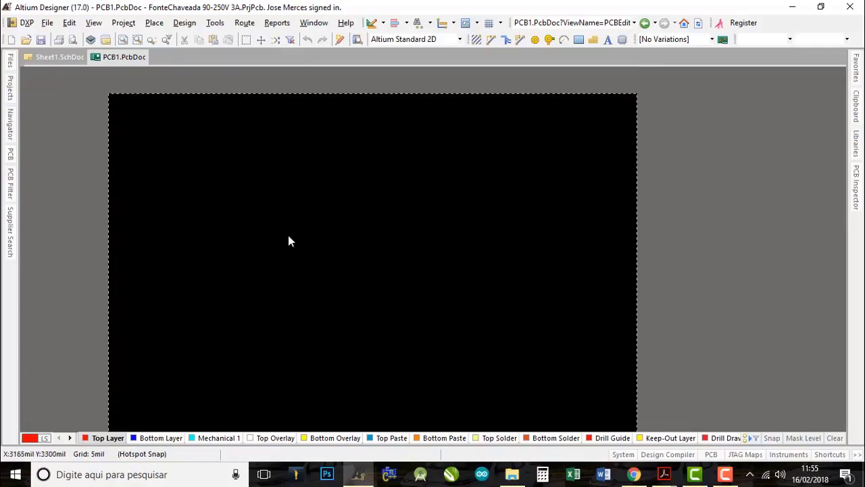
- Save all project documents, naming the PCB document FonteChaveada 90-250V 3A in the project folder
left_click(10, 90)
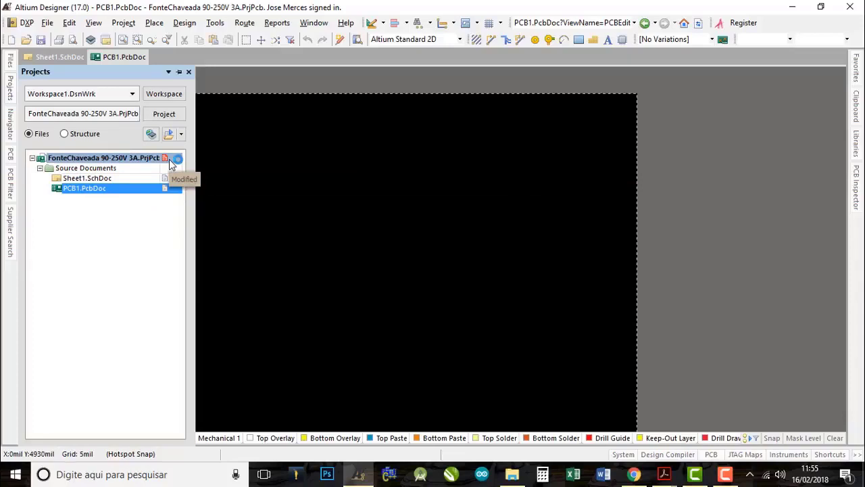
right_click(122, 160)
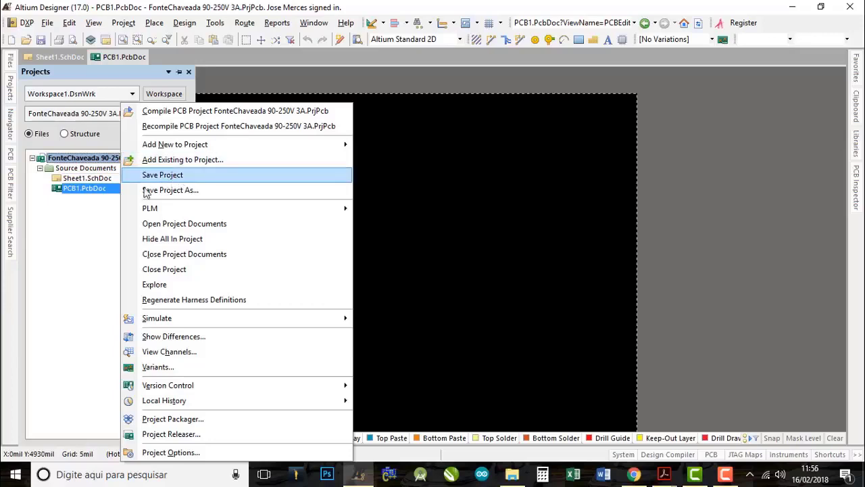
left_click(177, 177)
left_click(48, 23)
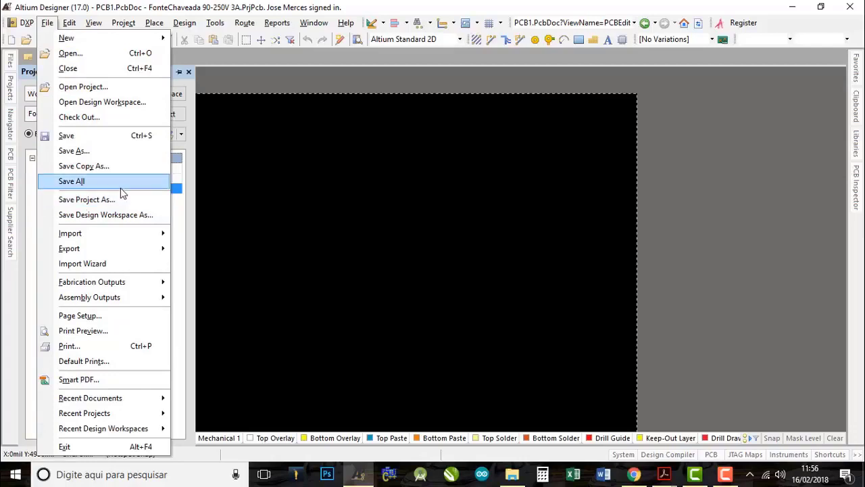
left_click(81, 181)
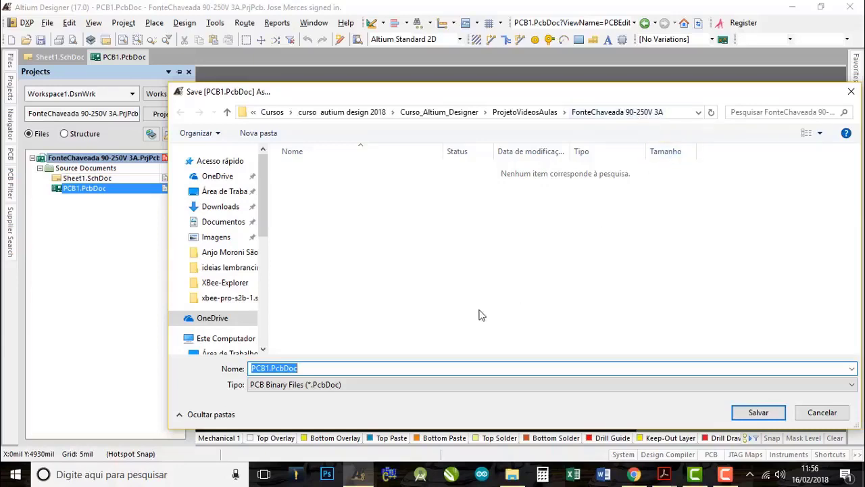
left_click(639, 115)
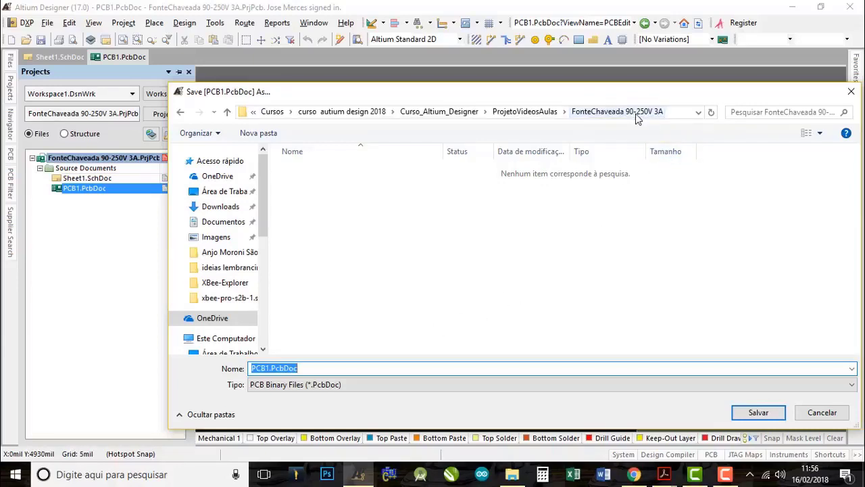
left_click(674, 117)
left_click_drag(654, 113, 562, 112)
key("ctrl+c")
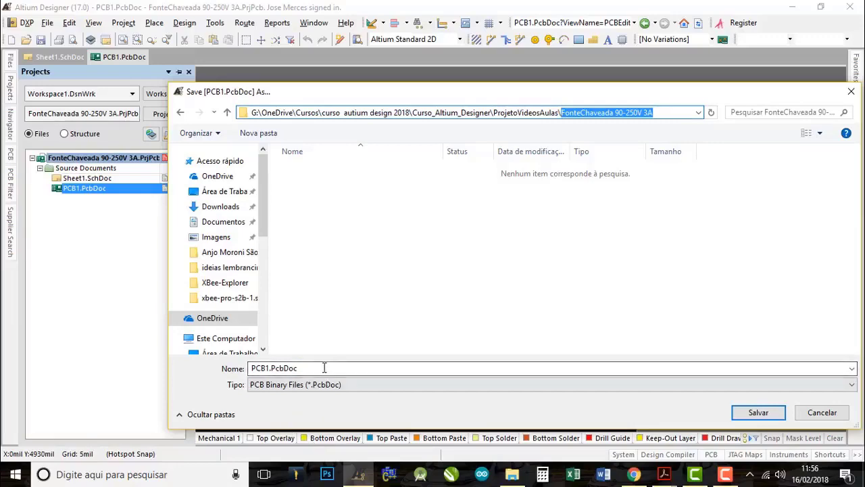
left_click(229, 371)
key("ctrl+v")
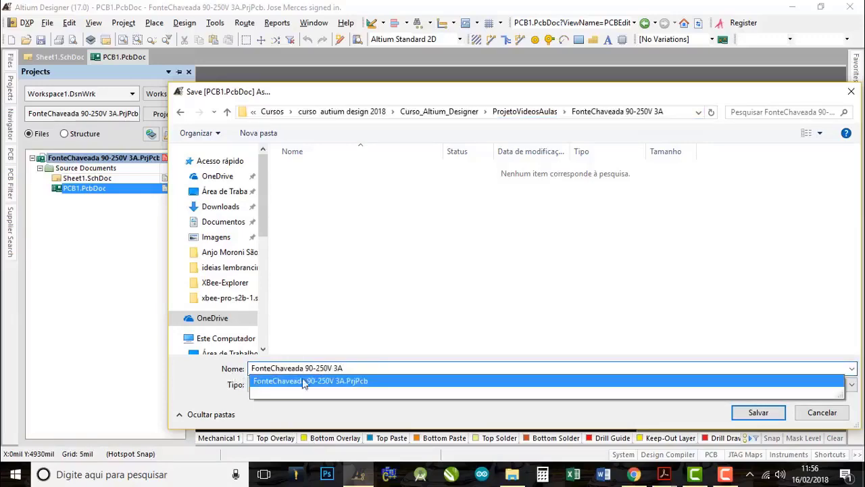
key("Return")
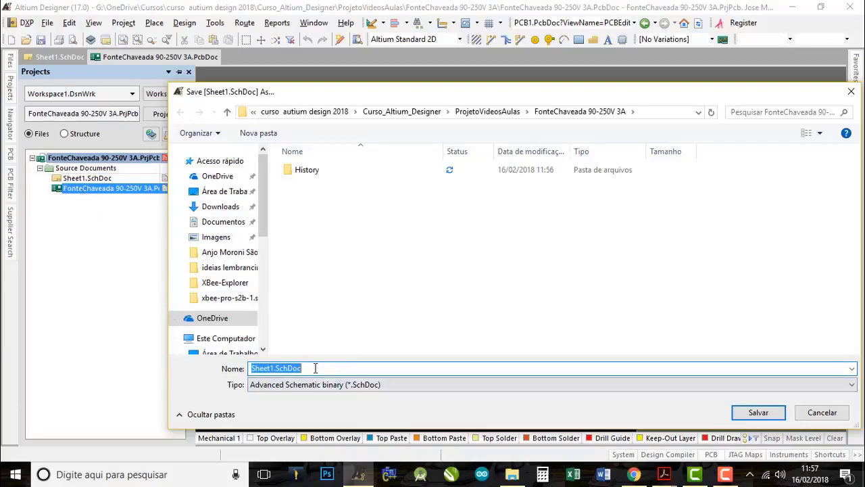
- Save the schematic document as FonteChaveada 90-250V 3A in the same project folder
key("ctrl+v")
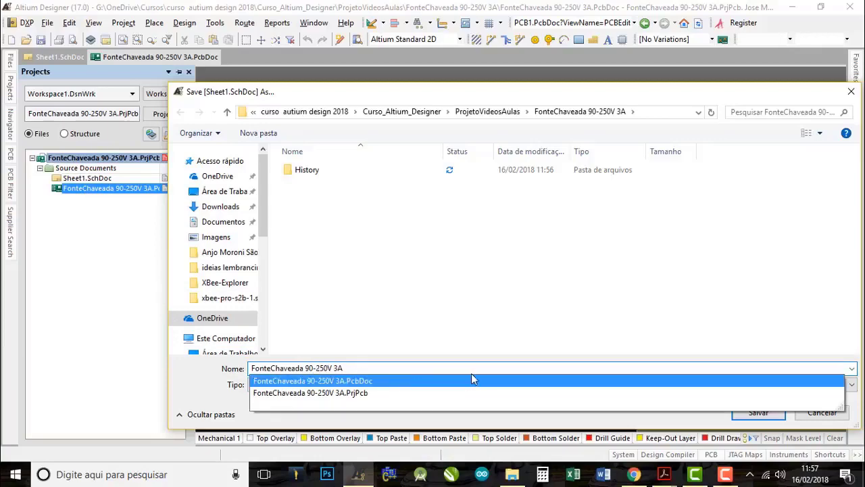
key("Return")
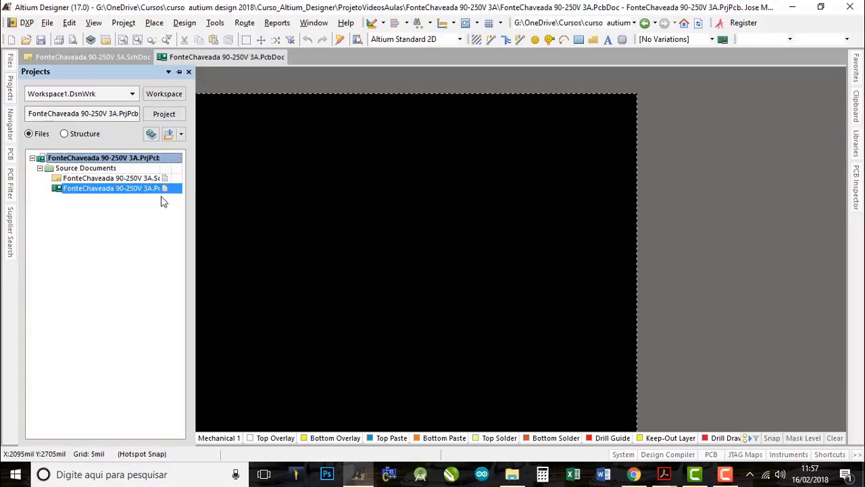
- Open the FonteChaveada 90-250V 3A schematic document from the project for editing
left_click(103, 183)
right_click(102, 178)
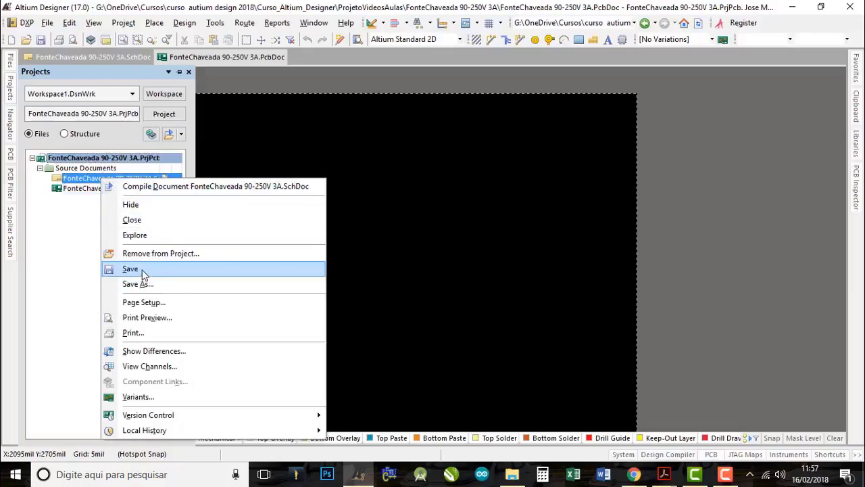
left_click(60, 233)
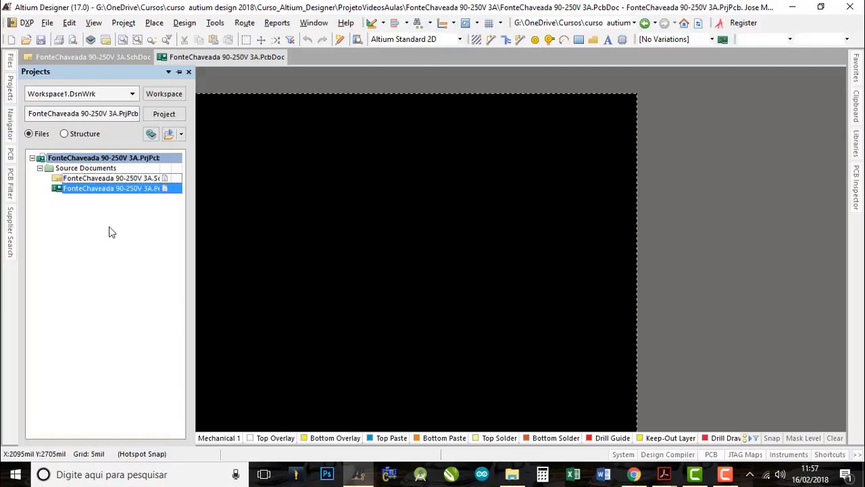
double_click(114, 179)
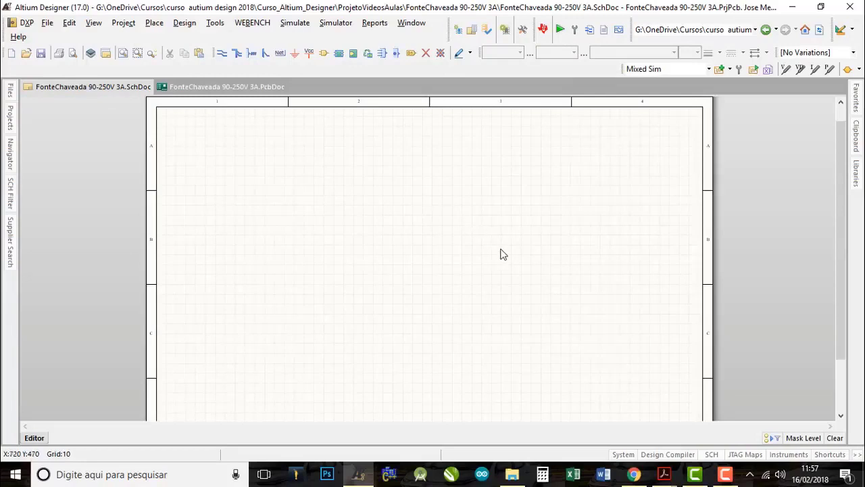
right_click_drag(502, 253, 448, 242)
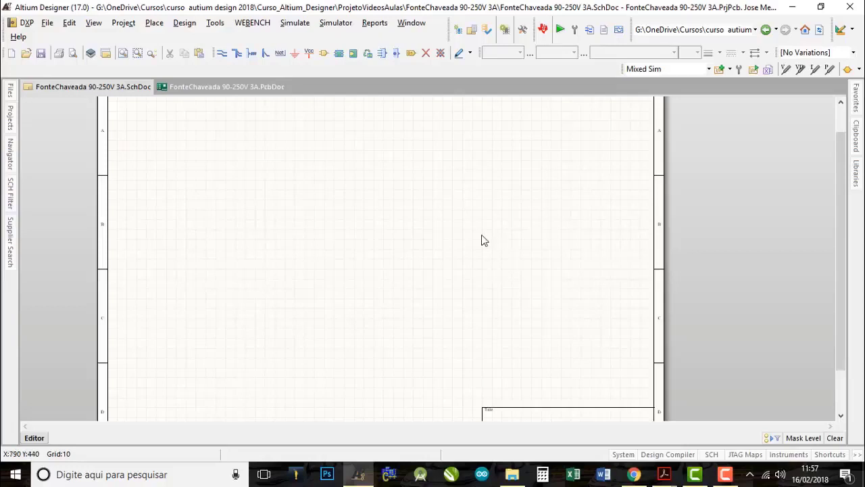
right_click_drag(397, 206, 418, 241)
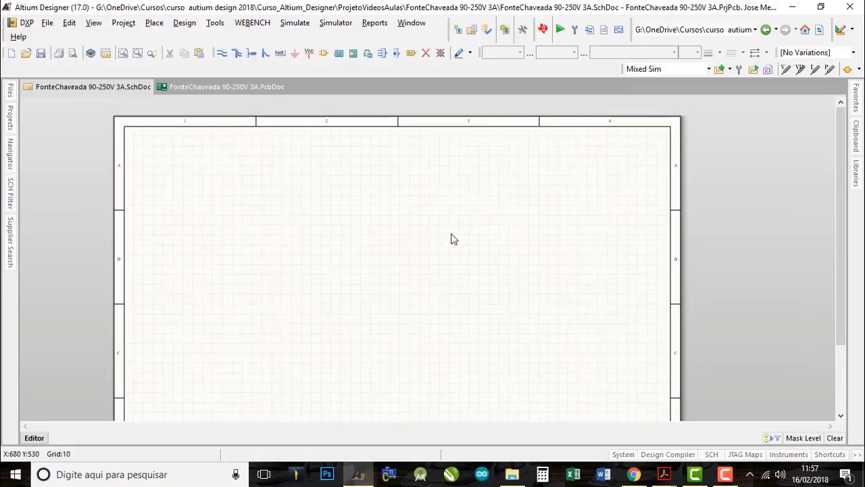
- Choose the component view of the Miscellaneous Devices.IntLib library and filter its components by "f"
left_click(860, 174)
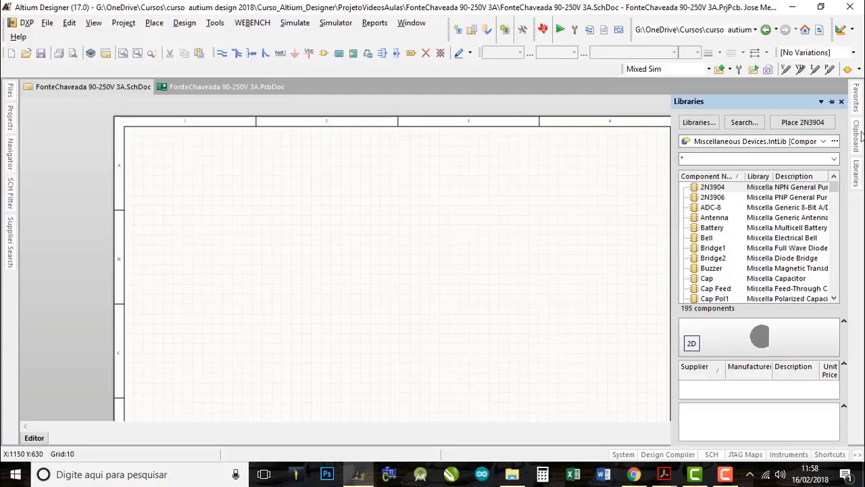
left_click(824, 142)
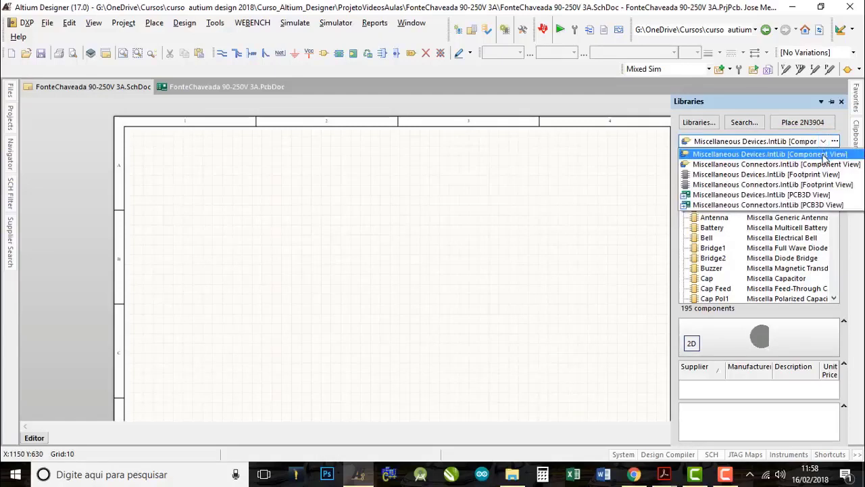
left_click(765, 158)
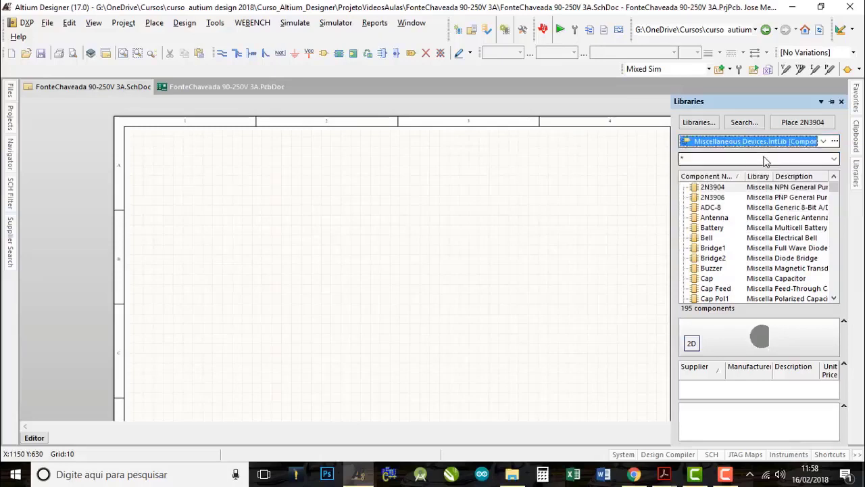
left_click(691, 158)
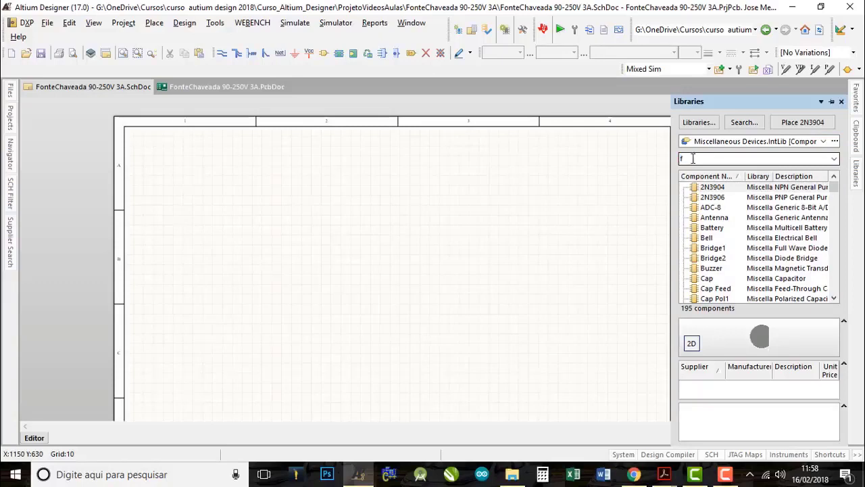
left_click(705, 210)
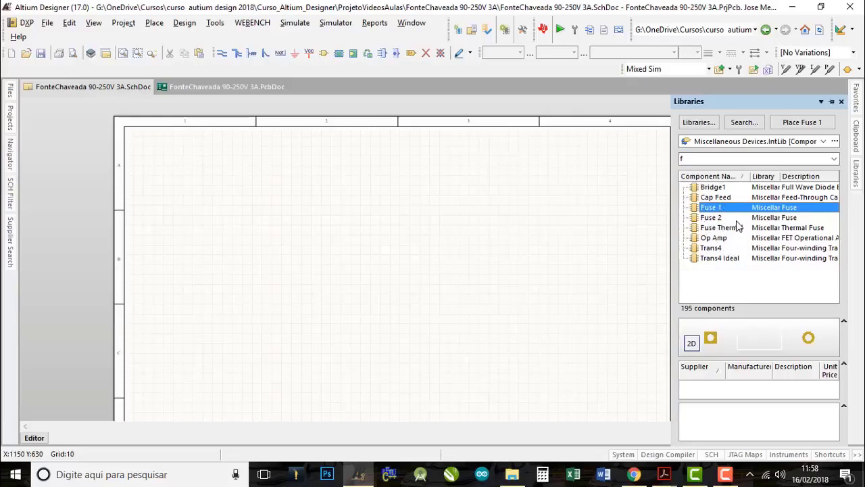
left_click(684, 159)
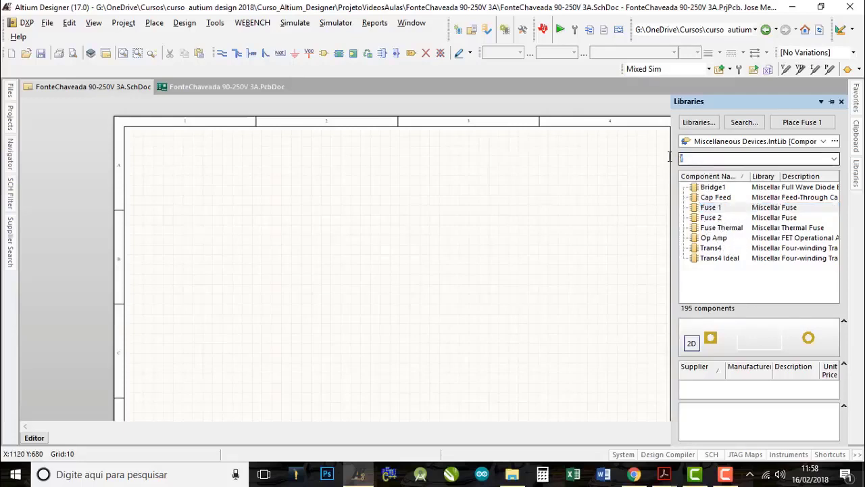
type("f")
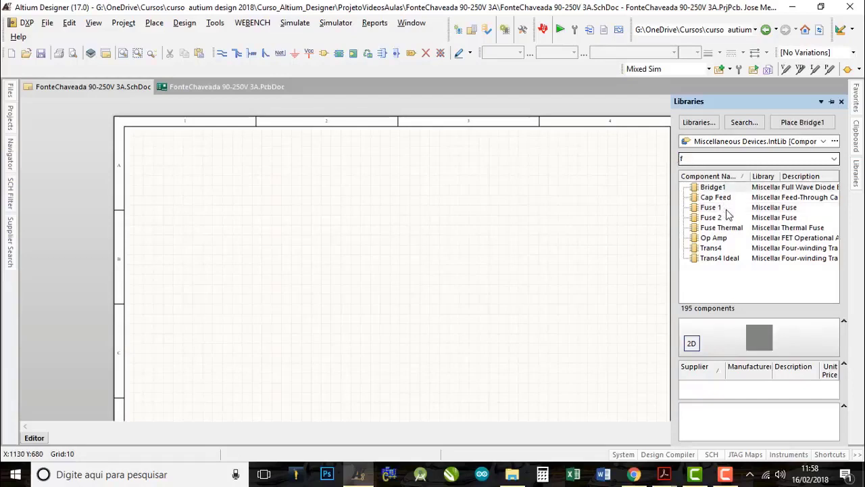
- Examine the filtered components and their previews one by one, from Bridge1 and the fuses to Trans4 Ideal
left_click_drag(713, 189, 713, 187)
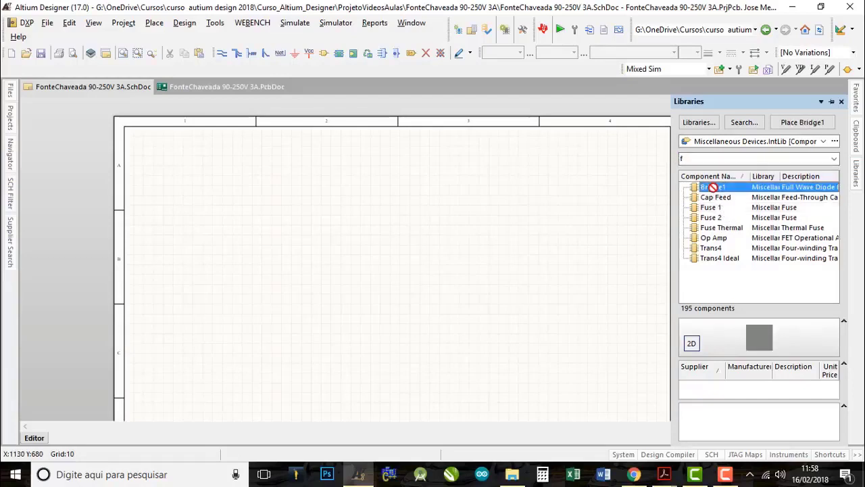
left_click(714, 196)
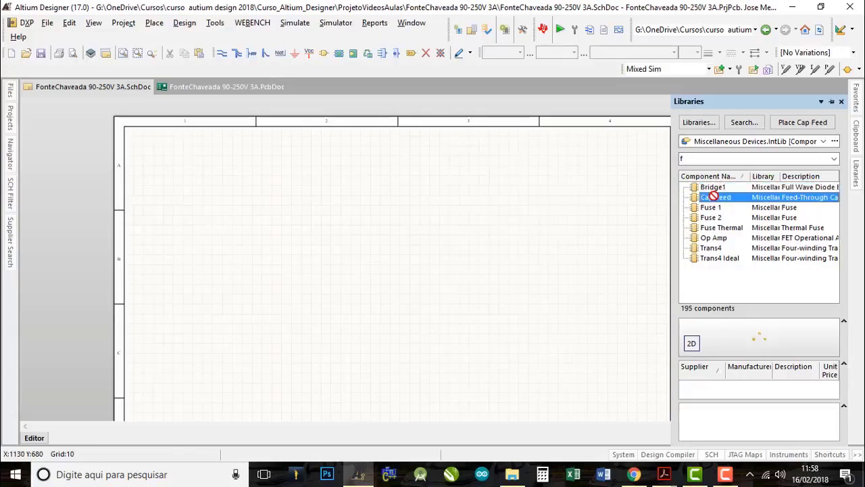
left_click(708, 208)
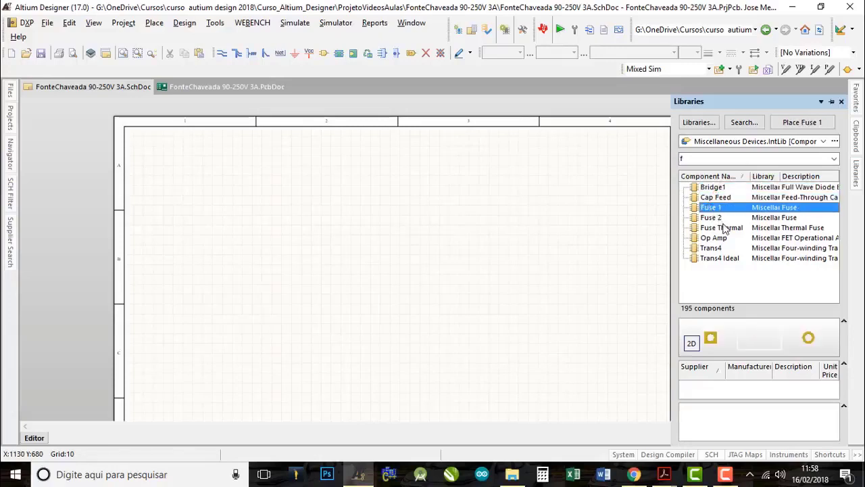
left_click(713, 218)
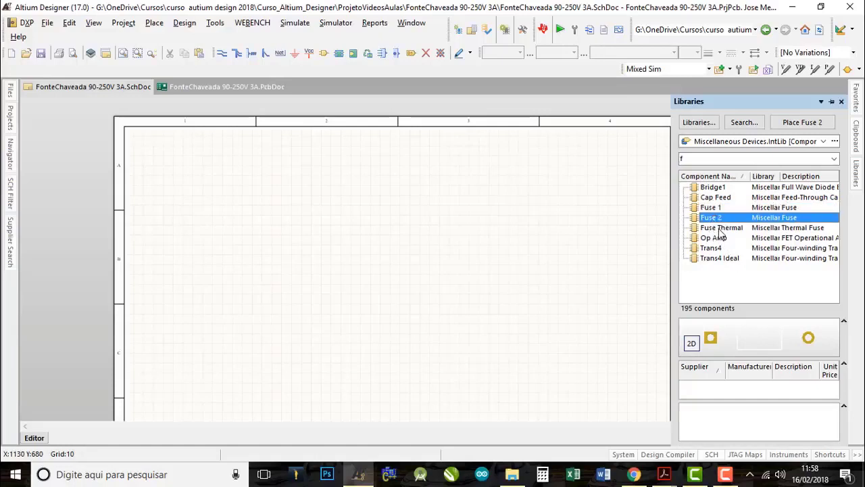
left_click(718, 228)
left_click(715, 238)
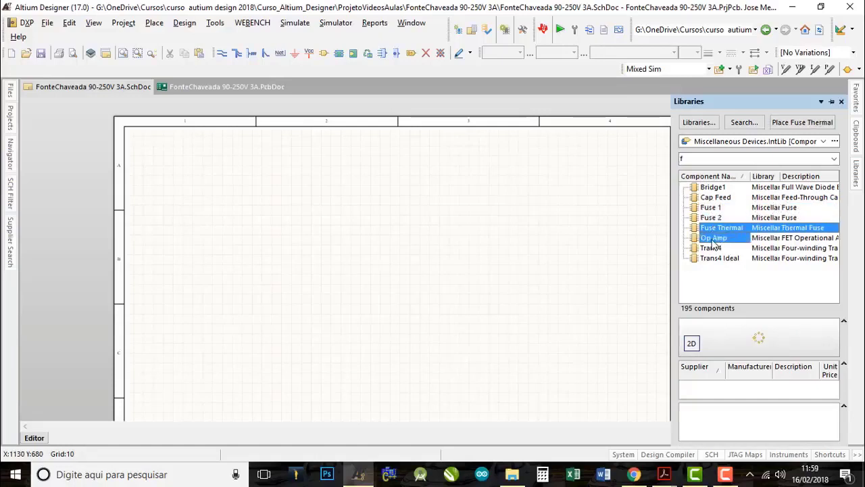
left_click(715, 248)
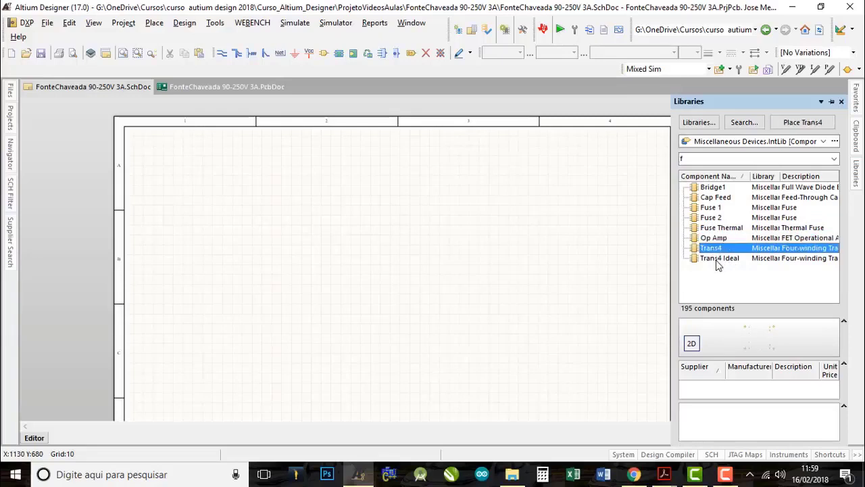
left_click(718, 259)
left_click(712, 208)
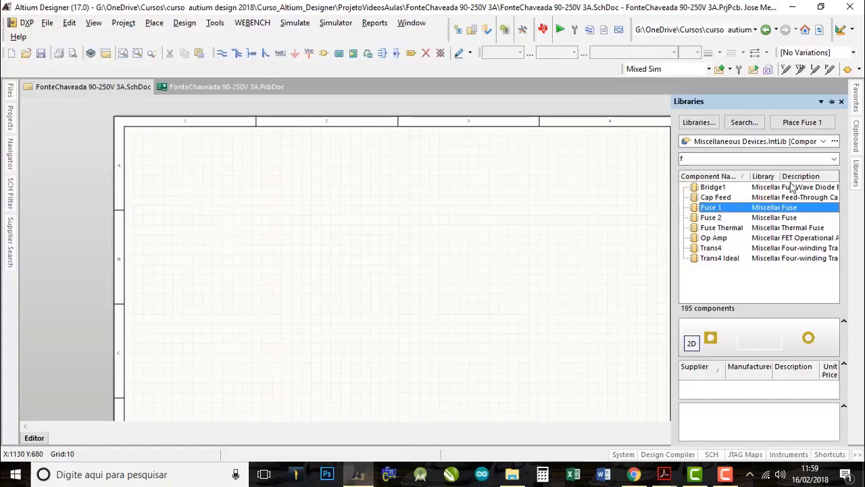
left_click(802, 123)
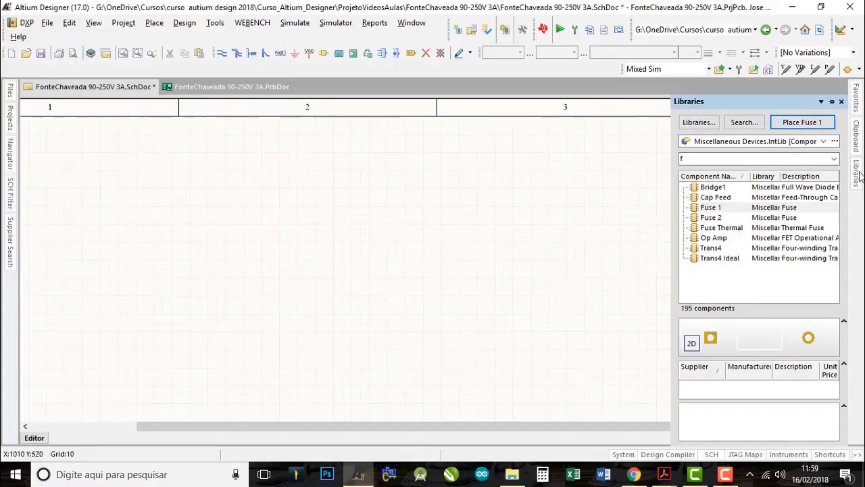
left_click(823, 141)
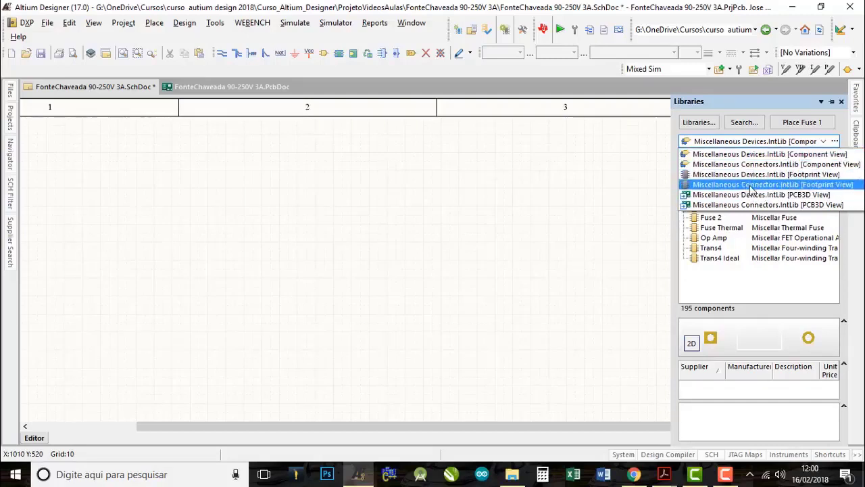
left_click(766, 155)
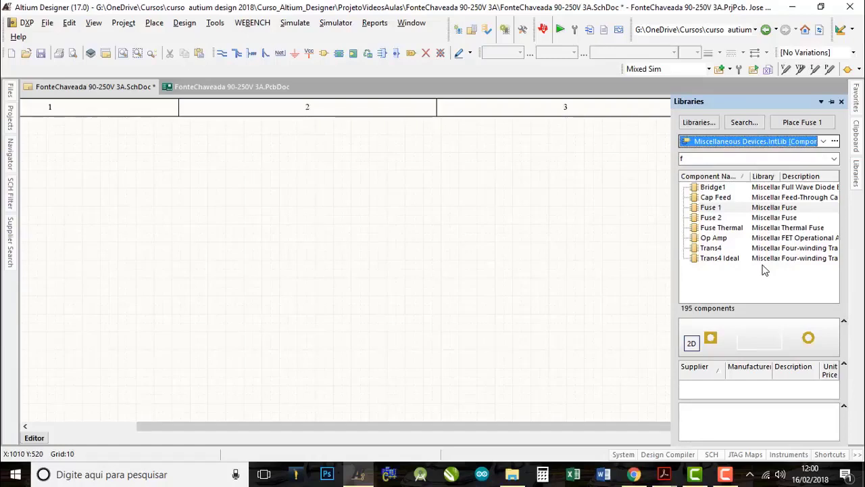
- Place a Fuse 1 component in zone A1 of the sheet, rotating it in 90-degree steps until it lies horizontally
left_click(713, 208)
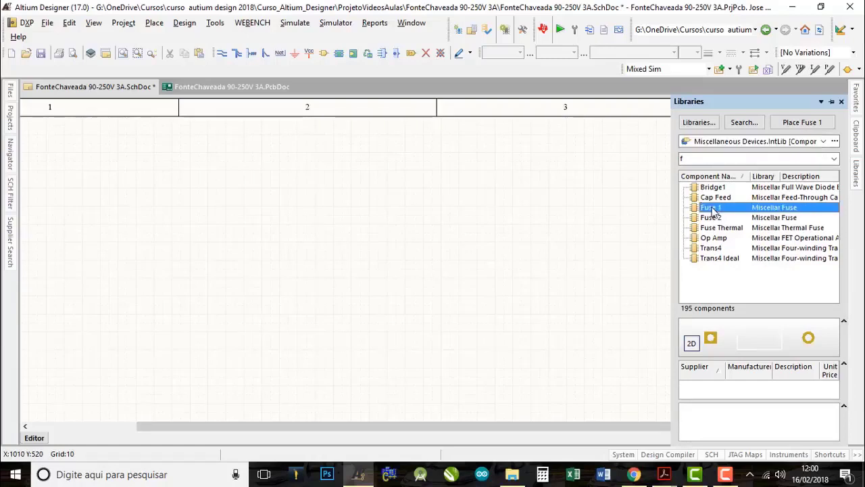
left_click(801, 123)
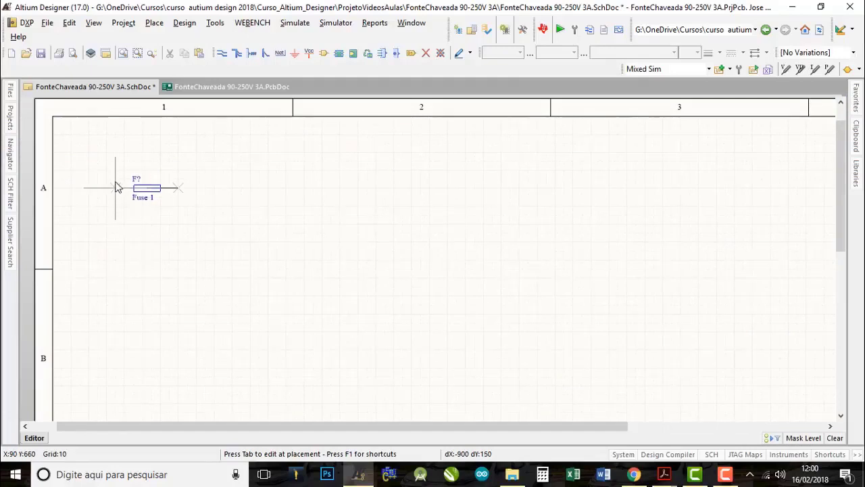
key("Left")
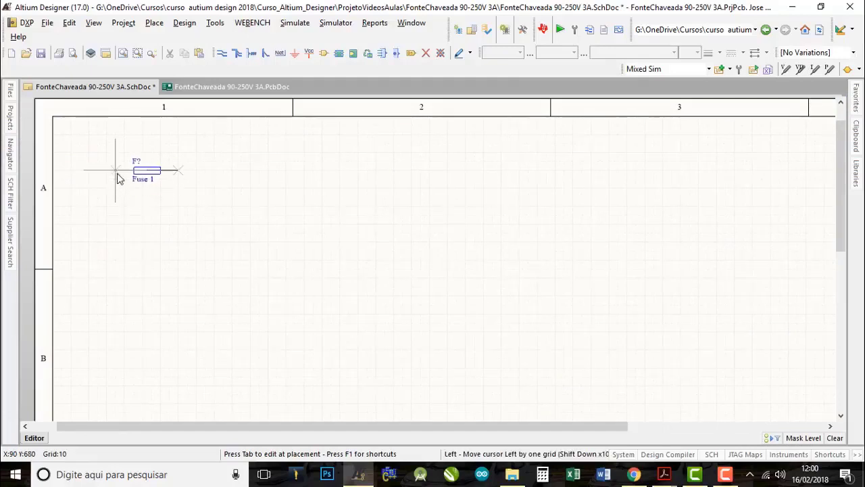
key("Right")
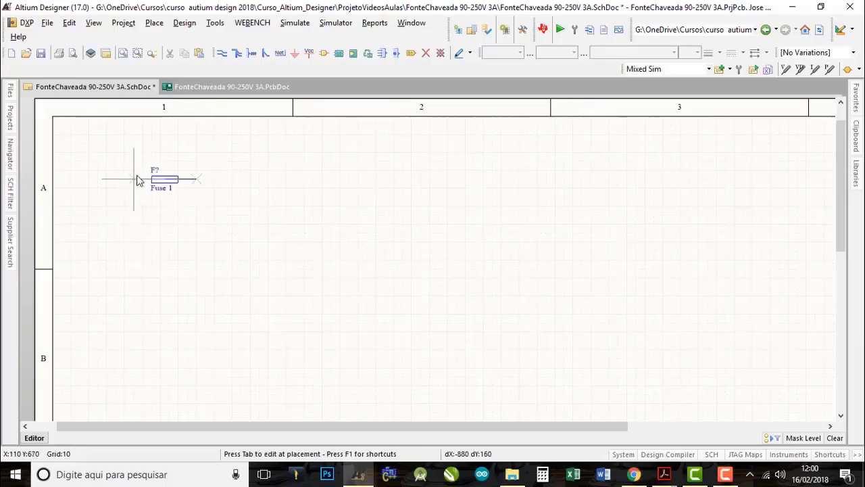
key("shift+Right")
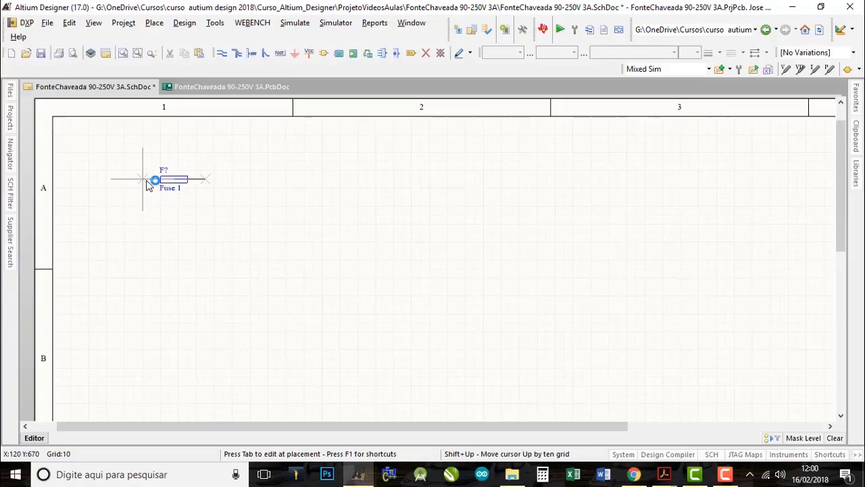
key("space")
key("space")
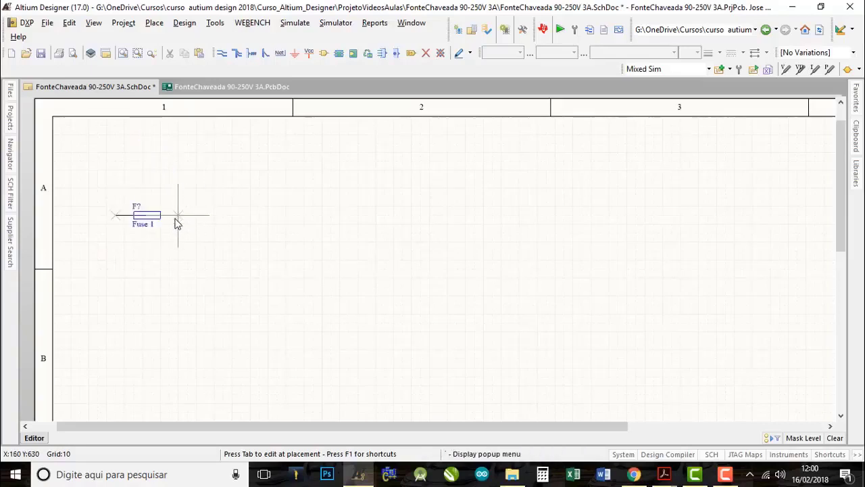
key("space")
key("space")
key("space")
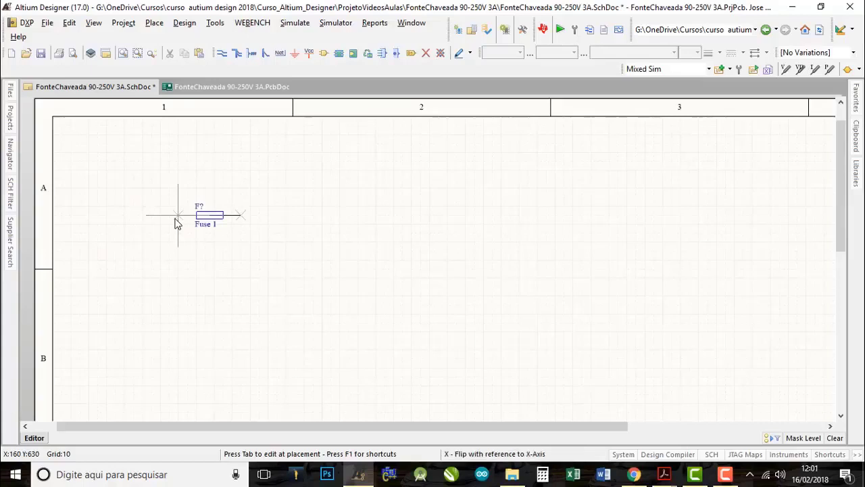
key("space")
key("space")
key("space")
key("space")
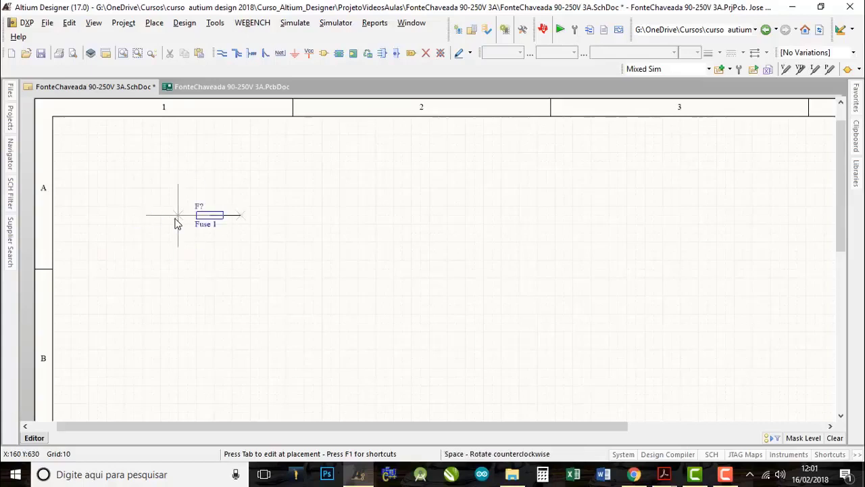
key("space")
key("space")
key("space")
key("space")
key("space")
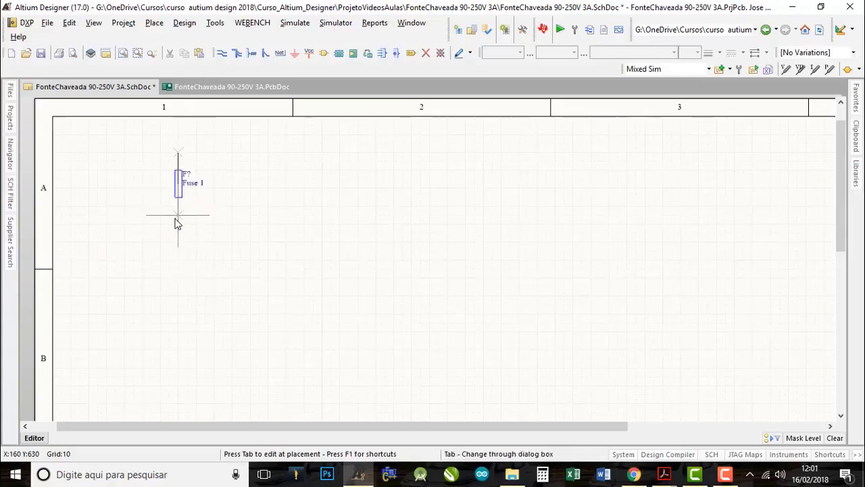
key("space")
key("space")
key("space")
key("space")
key("space")
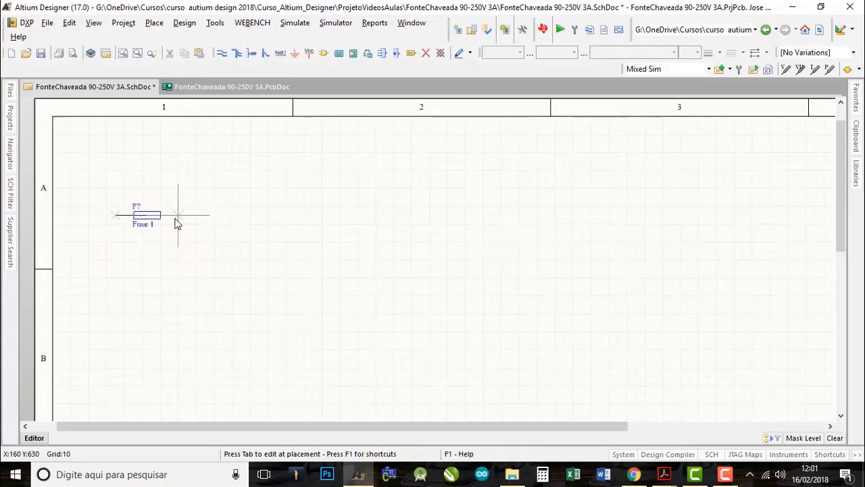
key("space")
key("space")
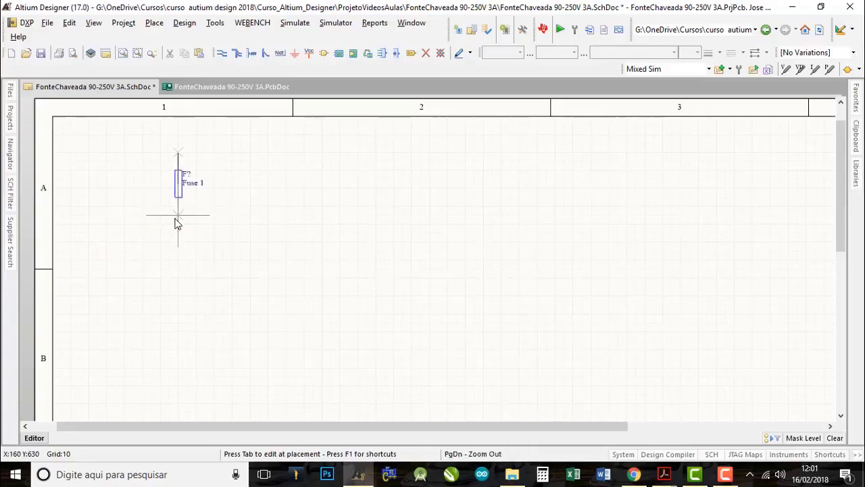
key("space")
key("space")
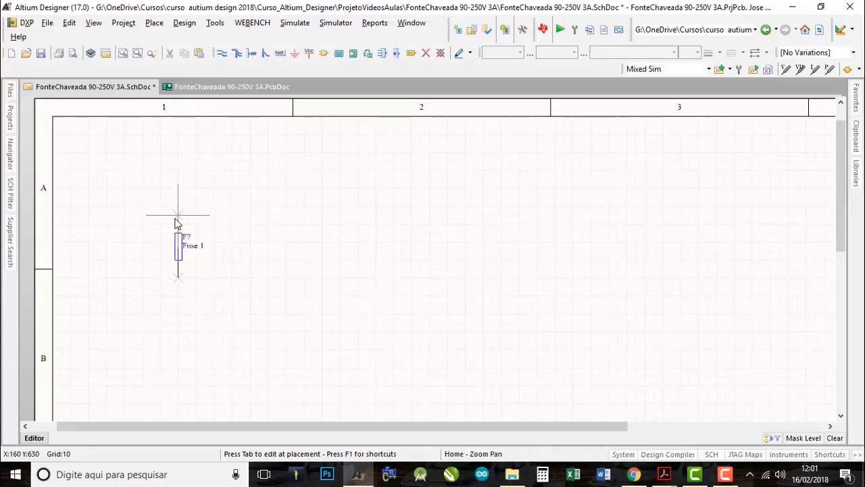
key("space")
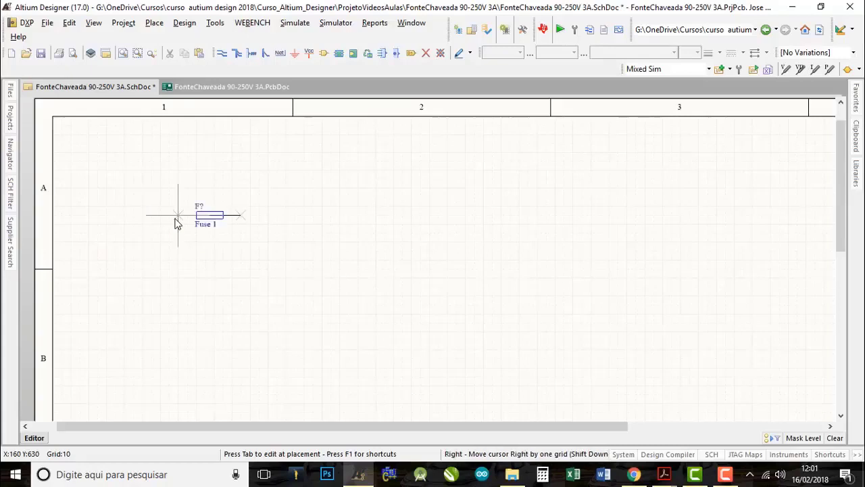
key("space")
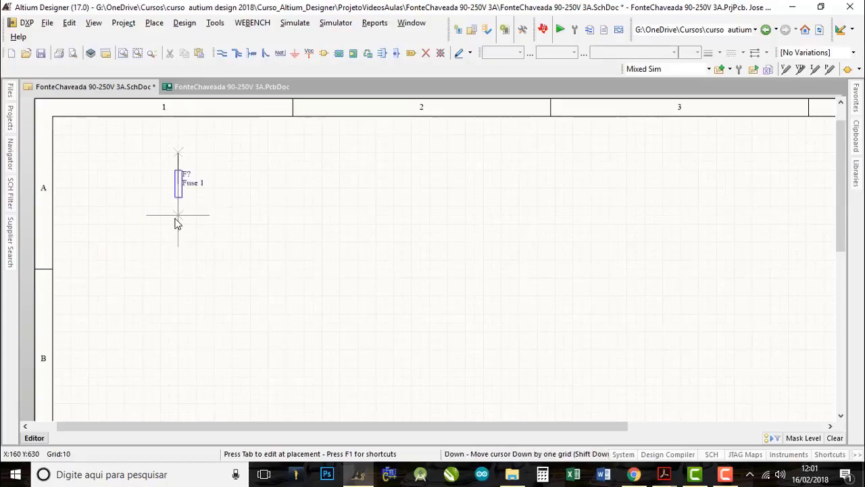
key("space")
key("space")
key("space")
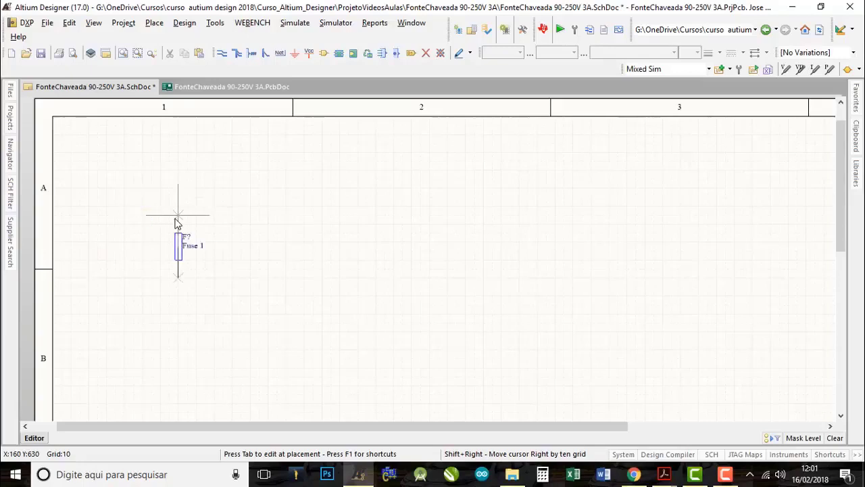
key("space")
key("space")
key("space")
key("space")
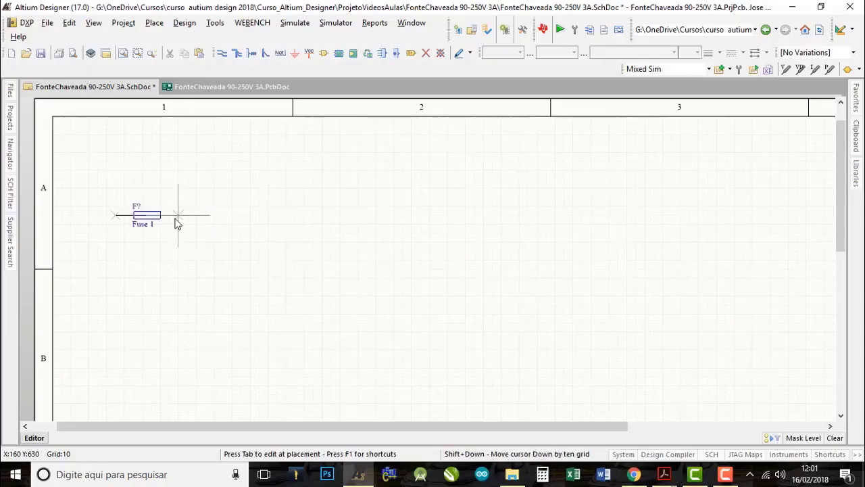
key("space")
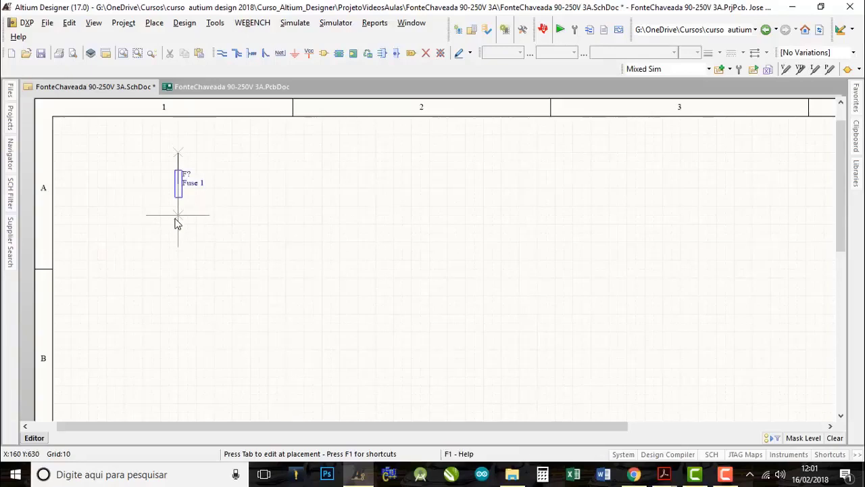
key("space")
key("space")
key("space")
key("space")
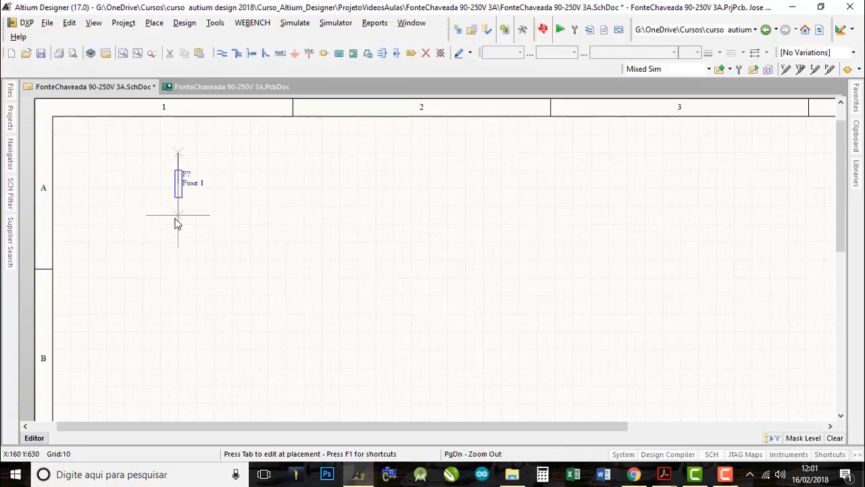
key("space")
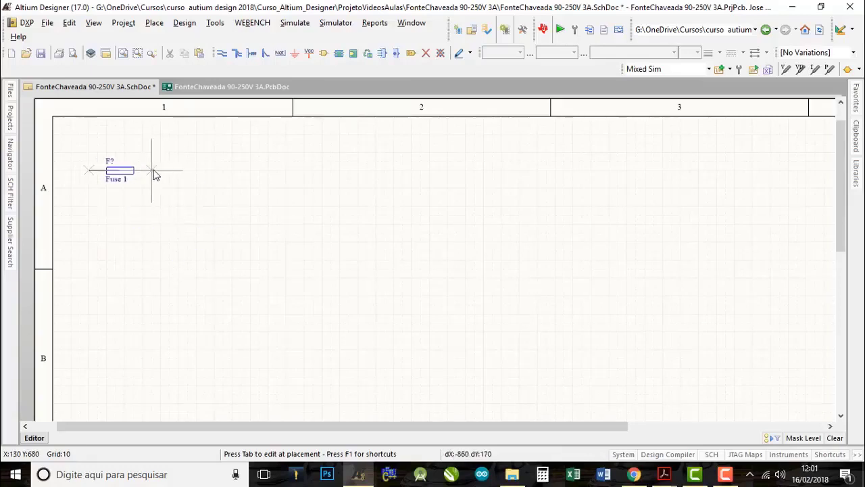
left_click(187, 161)
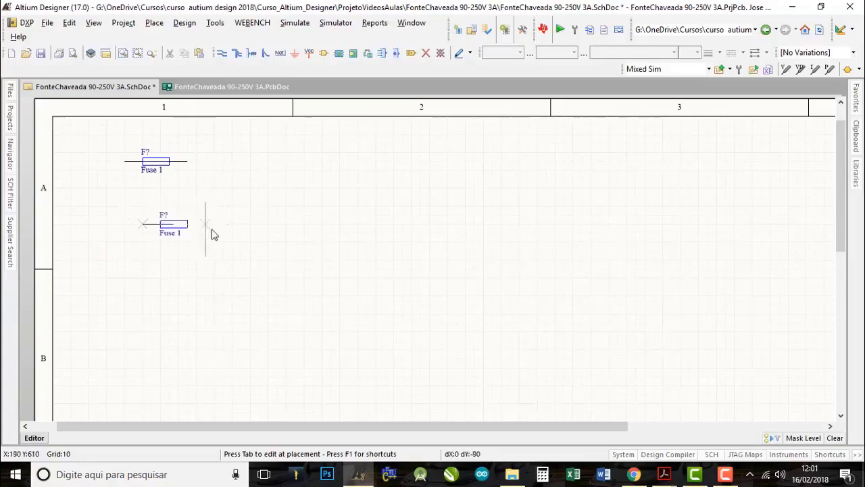
- Place four more horizontal Fuse 1 components in a column below the first one and end the placement
left_click(184, 201)
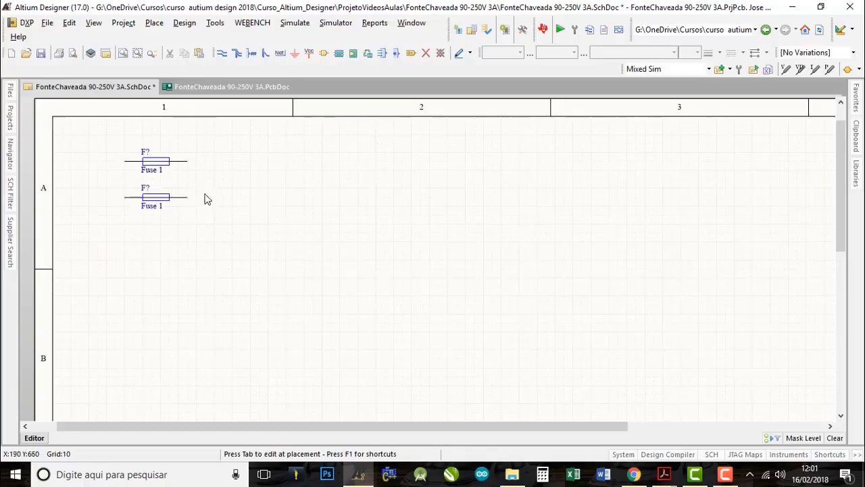
left_click(177, 236)
left_click(171, 269)
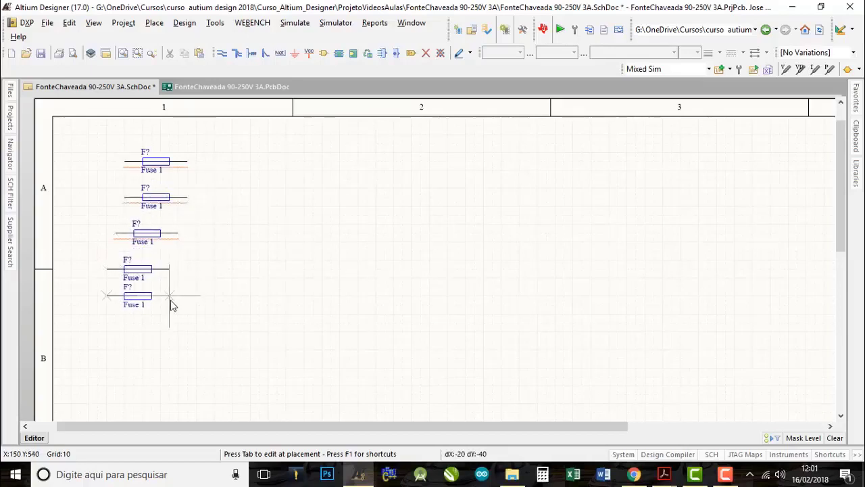
left_click(171, 304)
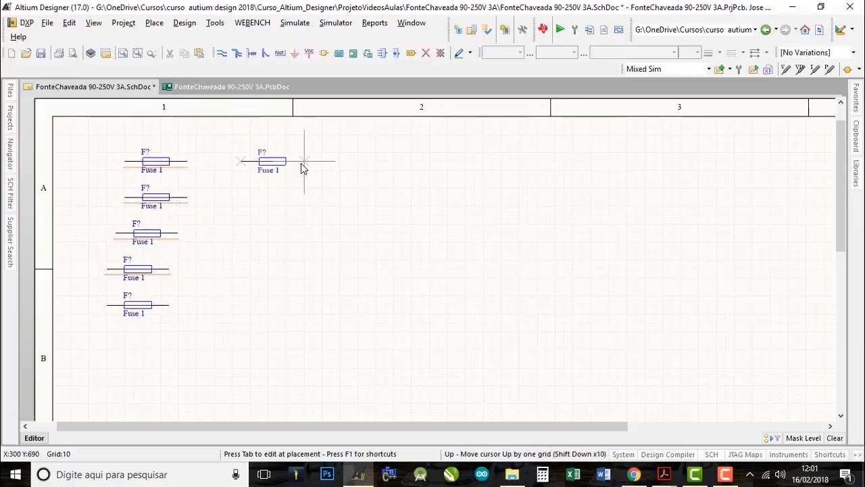
key("Escape")
mouse_move(289, 184)
right_mouse_down()
mouse_move(297, 164)
mouse_move(294, 171)
right_mouse_up()
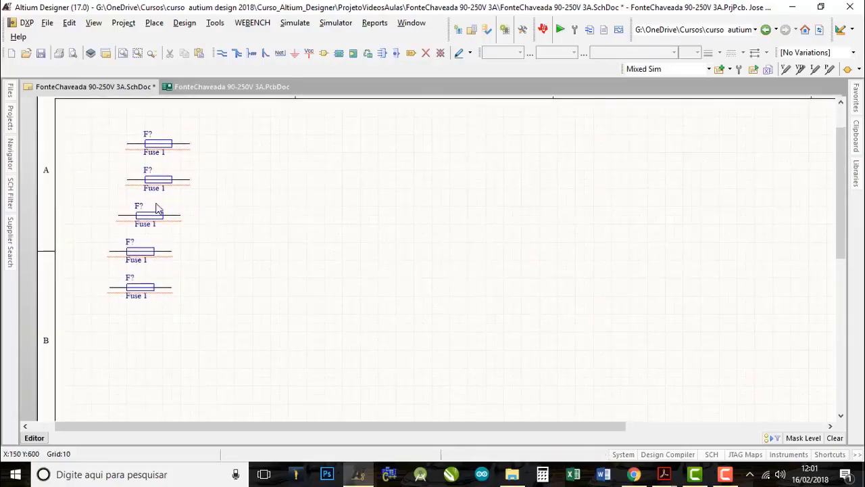
- Delete the four extra fuses below the first one
left_click_drag(225, 321, 106, 169)
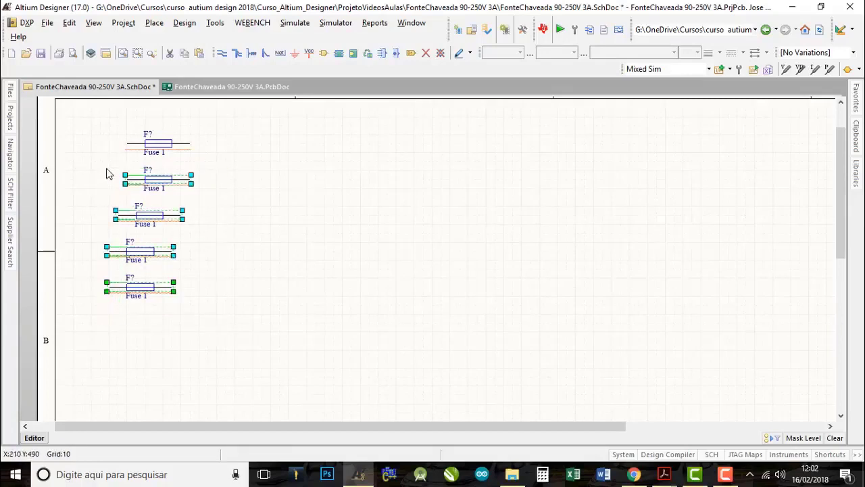
key("Delete")
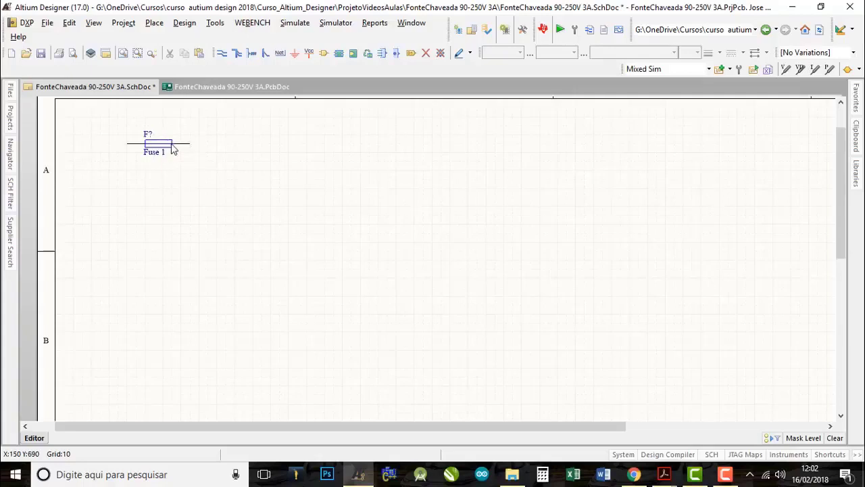
- Move the remaining fuse about 20 units to the left within zone A1, rotating it until it is horizontal again
left_click_drag(166, 148, 186, 142)
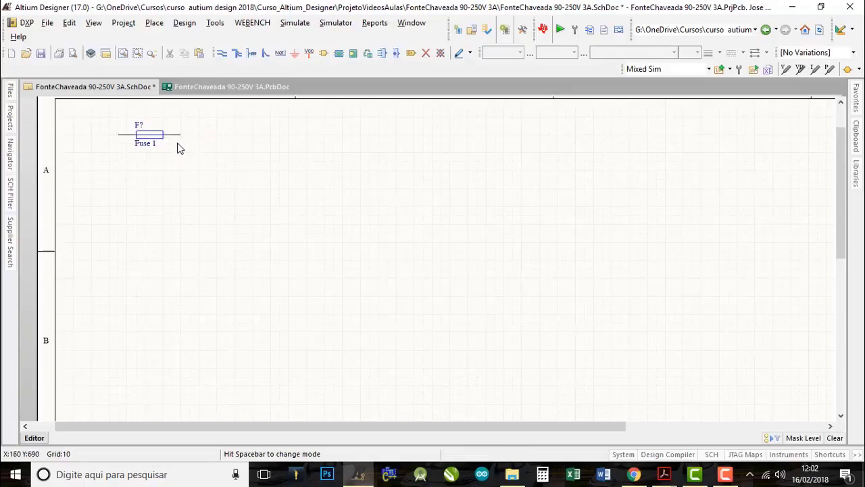
mouse_move(188, 147)
left_mouse_down()
mouse_move(238, 157)
mouse_move(169, 163)
mouse_move(196, 169)
mouse_move(196, 145)
mouse_move(164, 143)
mouse_move(182, 150)
mouse_move(168, 146)
mouse_move(169, 154)
mouse_move(172, 136)
mouse_move(173, 143)
left_mouse_up()
key("Left")
key("Right")
key("space")
key("space")
key("space")
key("space")
key("space")
key("space")
key("space")
key("space")
key("space")
key("space")
key("space")
key("space")
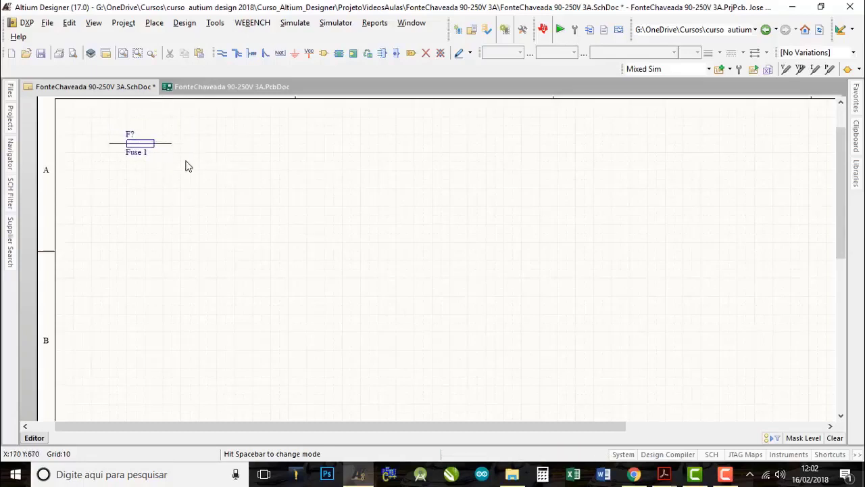
right_click_drag(234, 164, 204, 155)
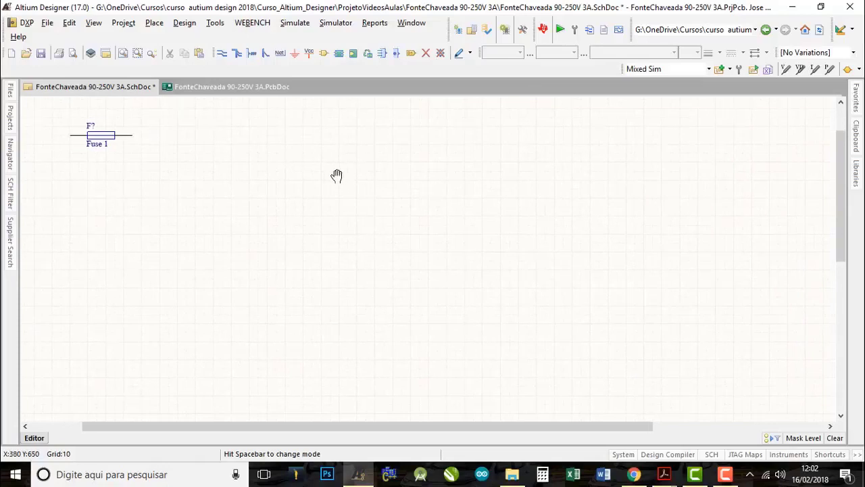
right_click_drag(337, 175, 315, 174)
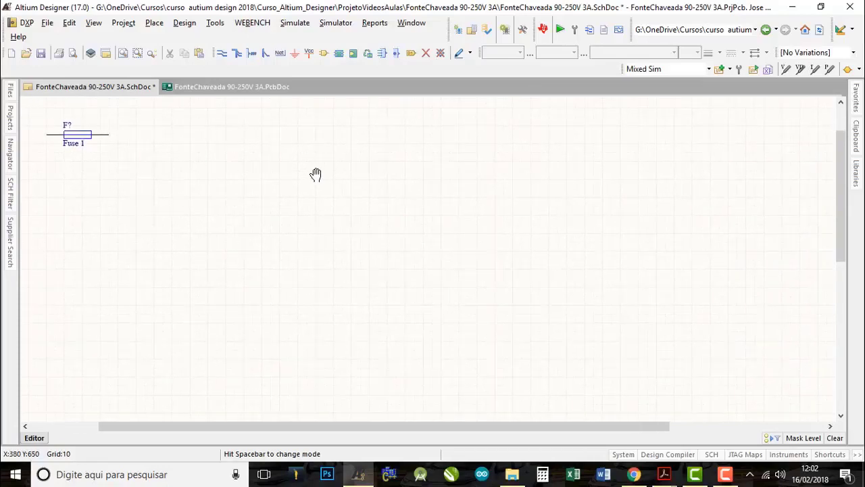
right_click_drag(102, 164, 143, 153)
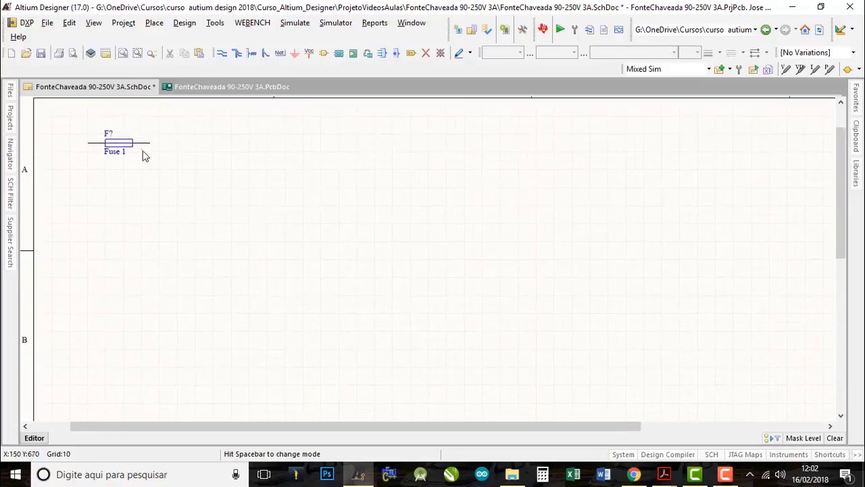
- Move the fuse about 10 units to the right within zone A1 of the sheet
left_click_drag(123, 144, 159, 145)
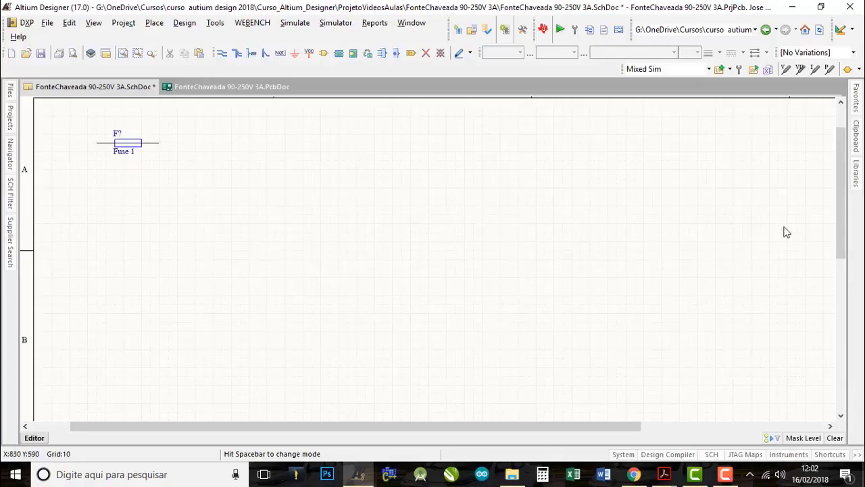
mouse_move(858, 177)
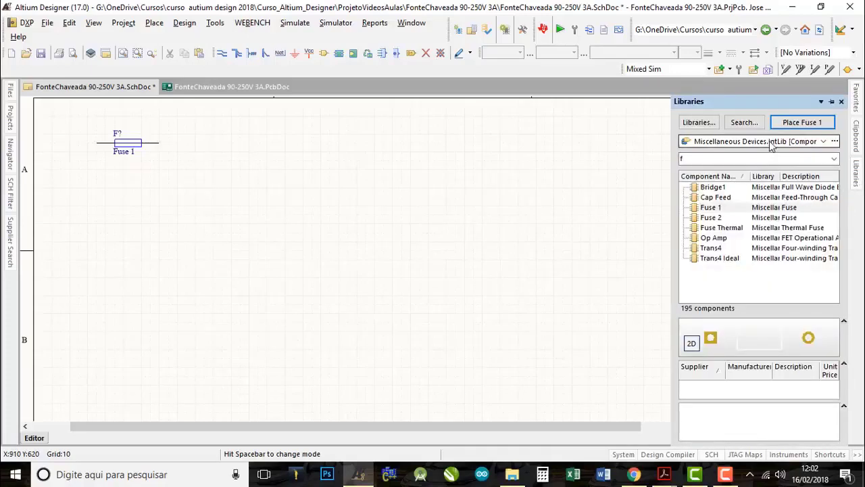
left_click(692, 158)
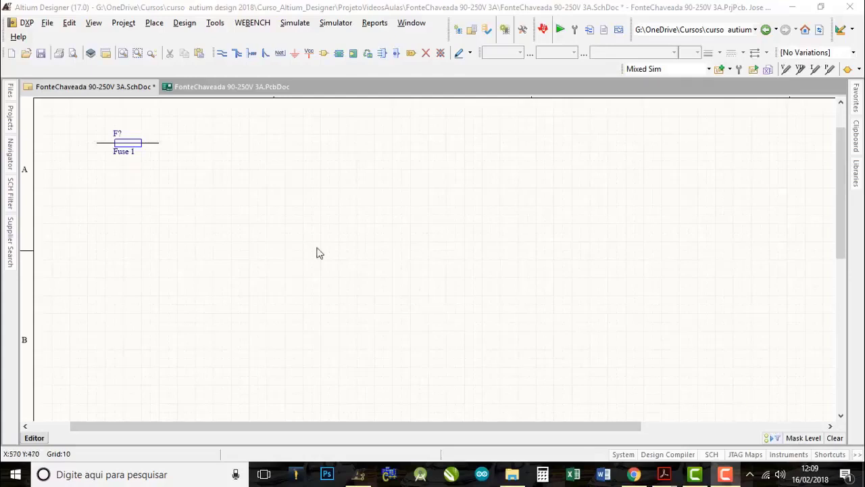
- Add a new schematic library to the FonteChaveada 90-250V 3A project
mouse_move(12, 125)
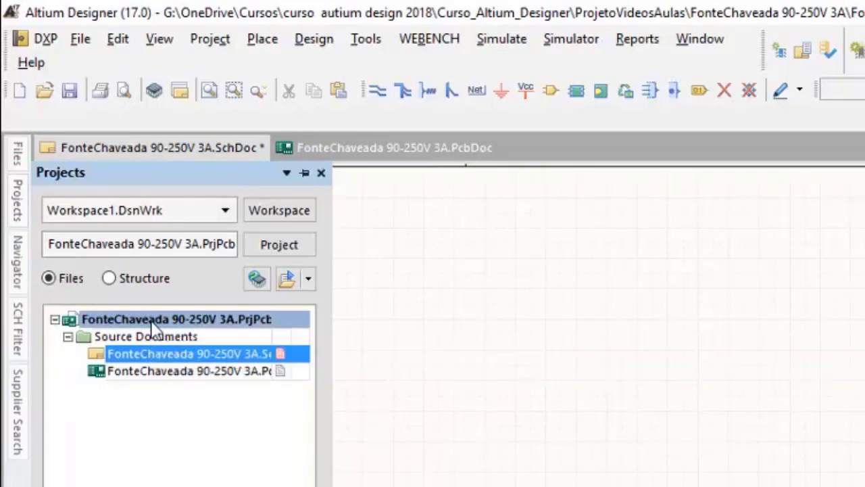
right_click(152, 324)
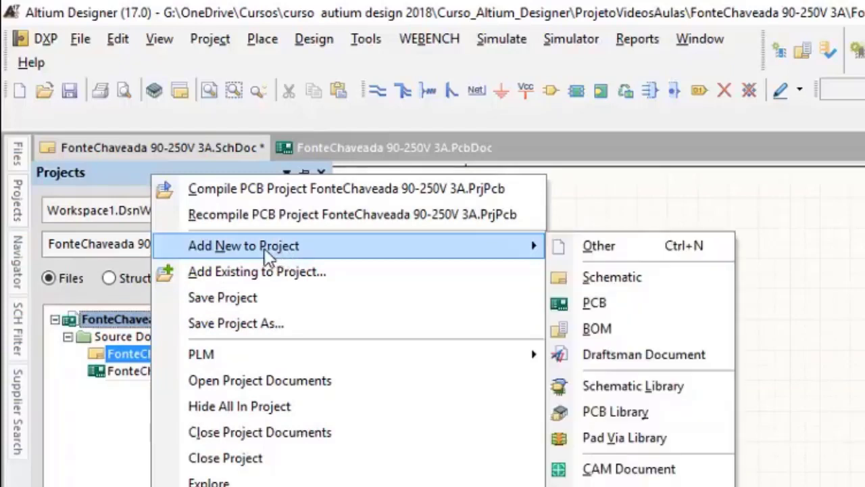
left_click(103, 319)
right_click(103, 321)
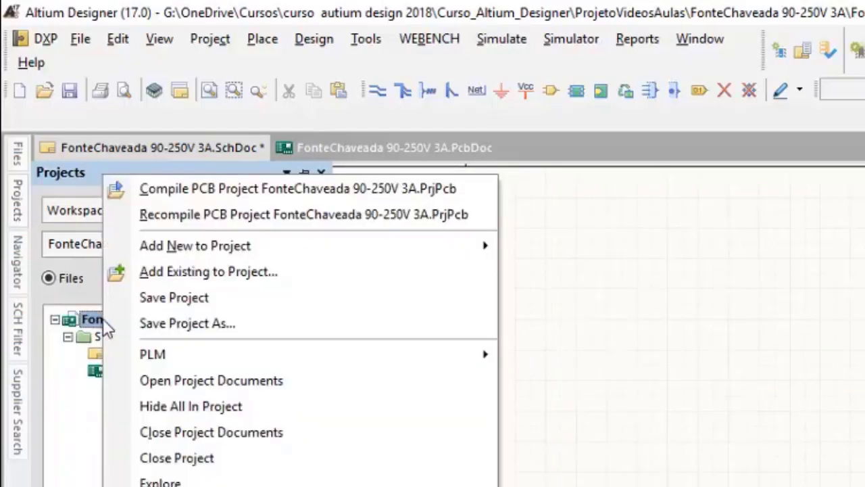
mouse_move(220, 252)
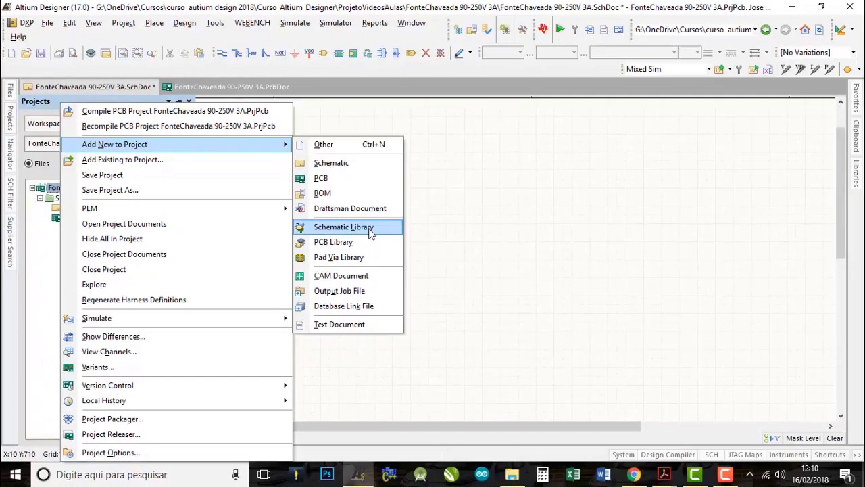
left_click(370, 230)
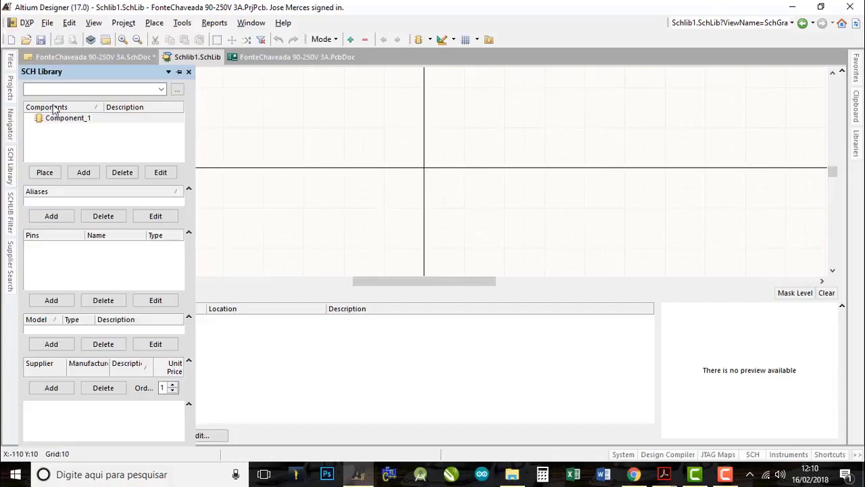
- Save the project, naming the new schematic library FonteChaveada 90-250V 3A in the project folder
left_click(9, 87)
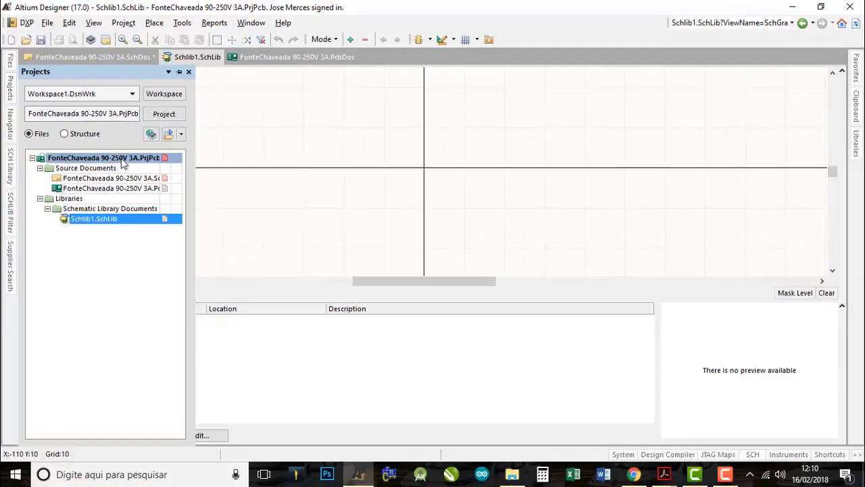
right_click(123, 162)
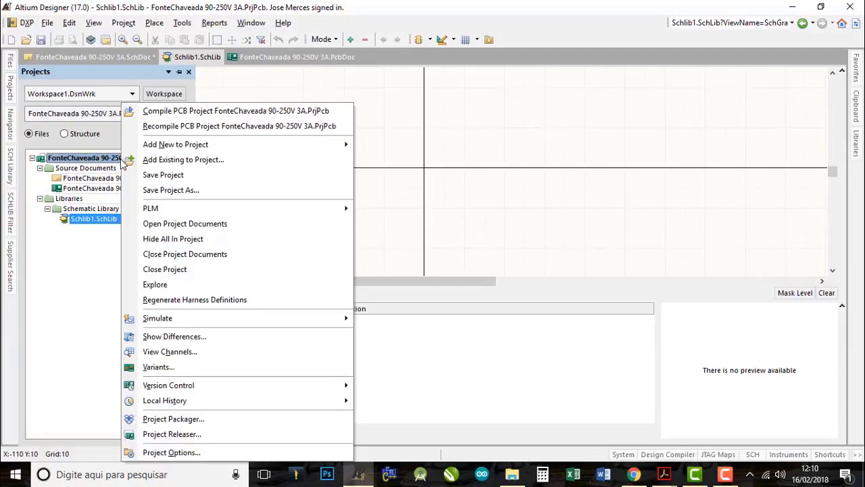
left_click(162, 175)
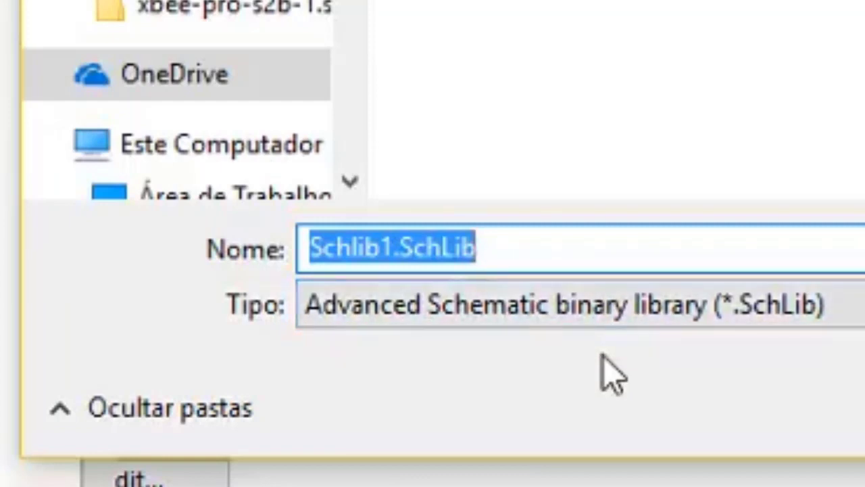
type("FonteChaveada 90-250V 3A")
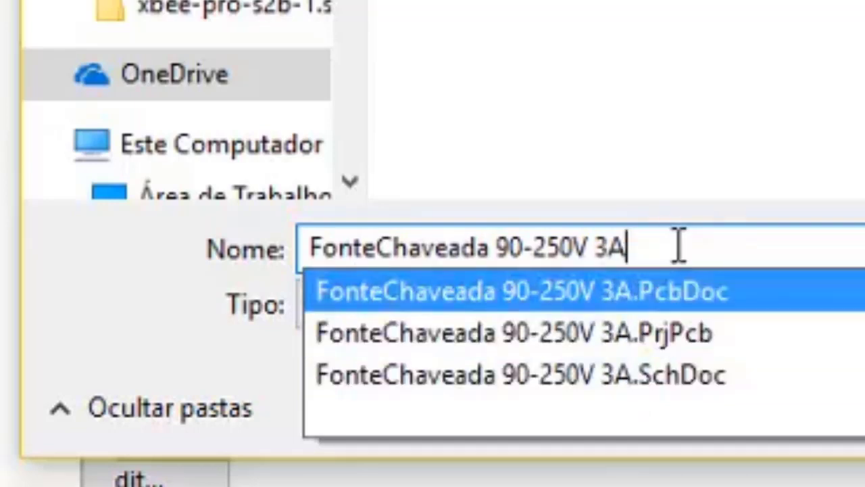
left_click_drag(678, 244, 297, 241)
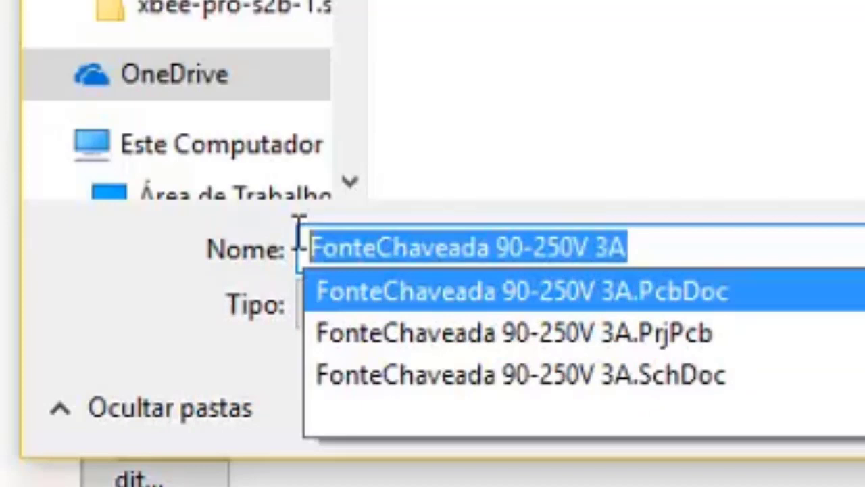
left_click(732, 243)
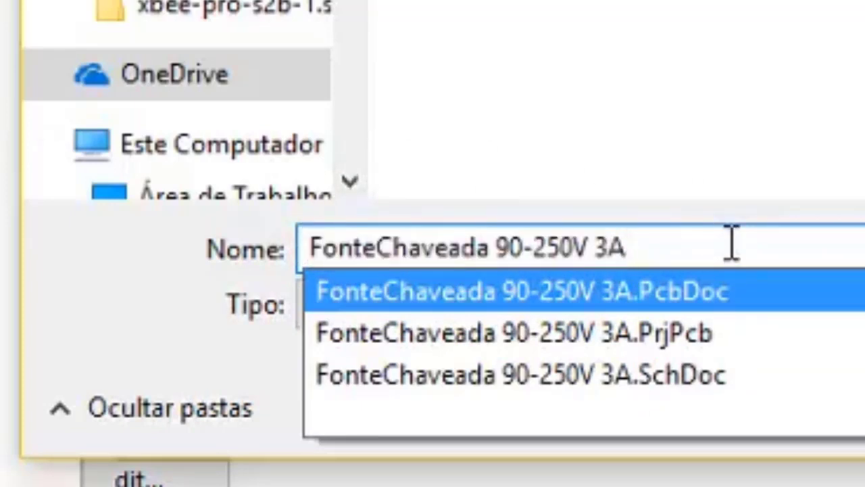
key("Return")
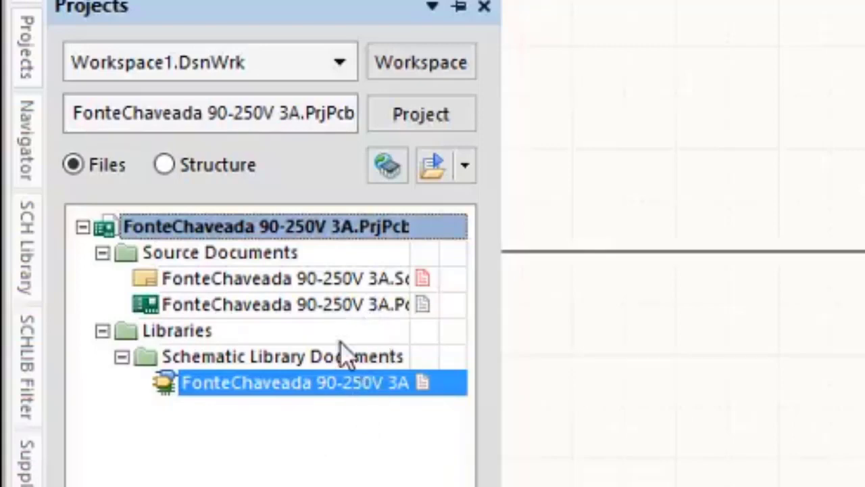
- Open the FonteChaveada 90-250V 3A schematic document from the project and save it
double_click(332, 279)
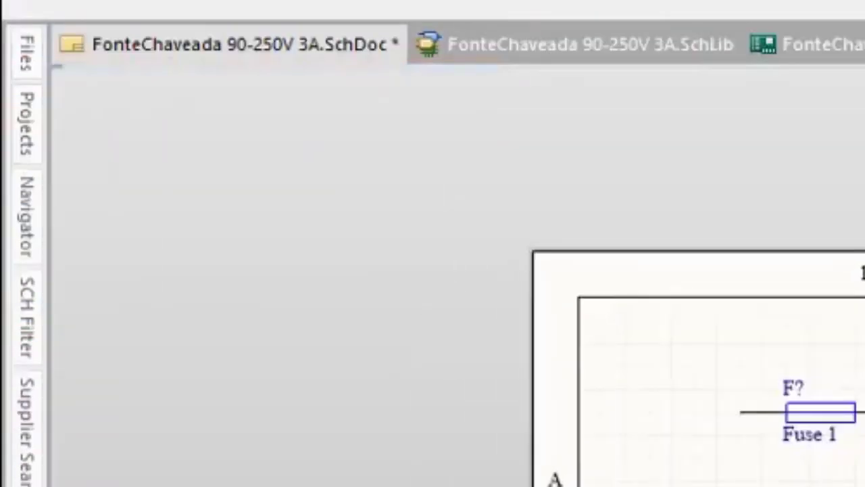
mouse_move(33, 128)
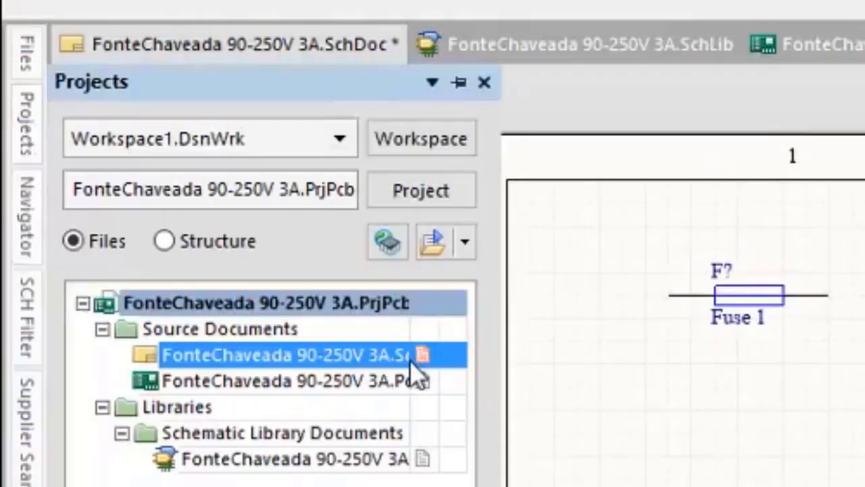
right_click(386, 356)
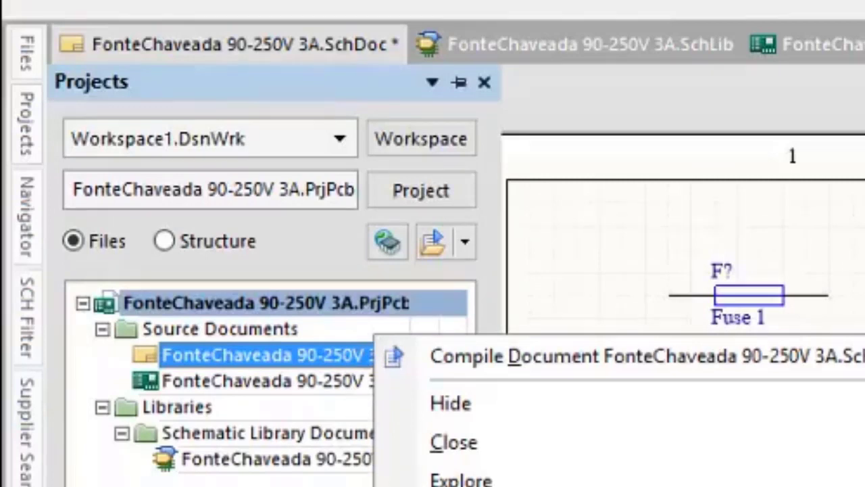
left_click(420, 484)
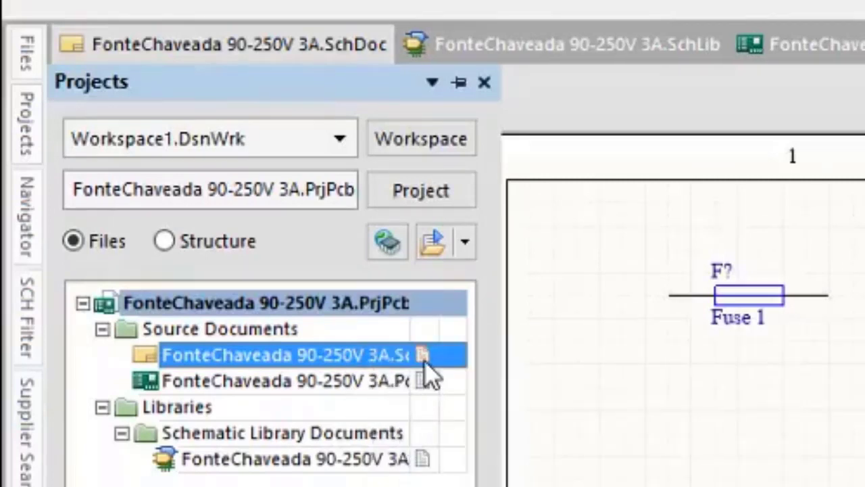
left_click(116, 1)
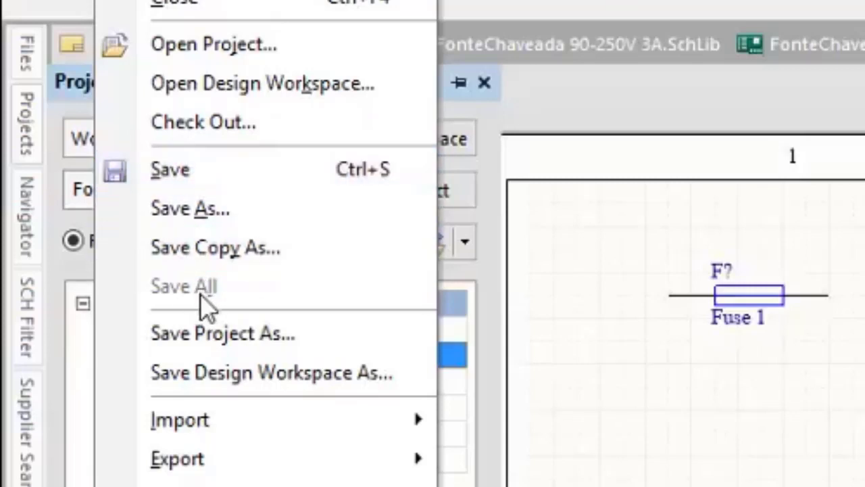
left_click(815, 429)
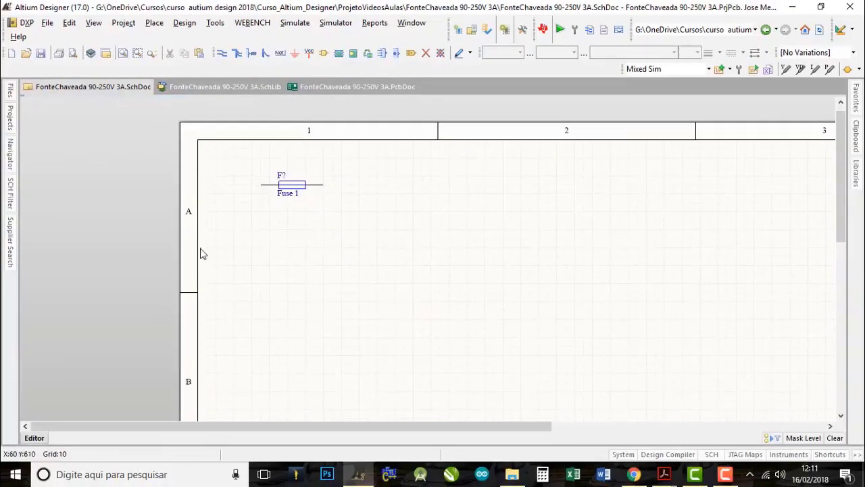
- Start adding existing documents to the project and browse to the Livrarias folder inside OneDrive's ProjetoPCB's folder on drive G
mouse_move(9, 120)
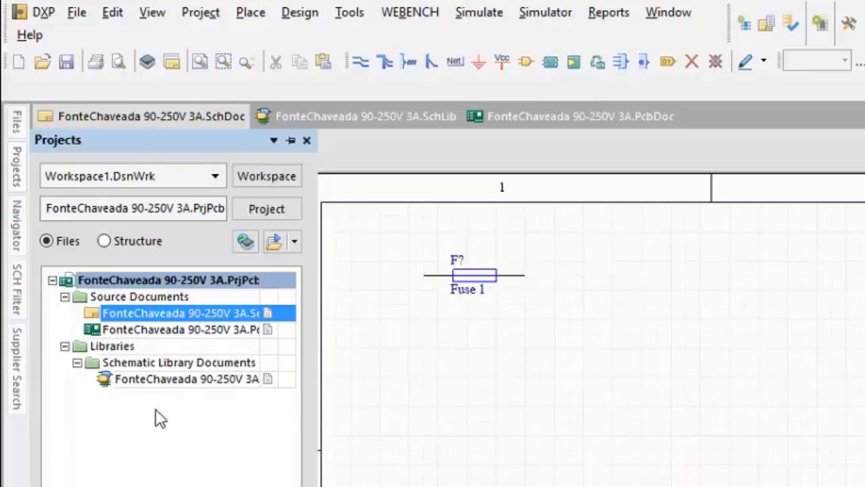
right_click(143, 287)
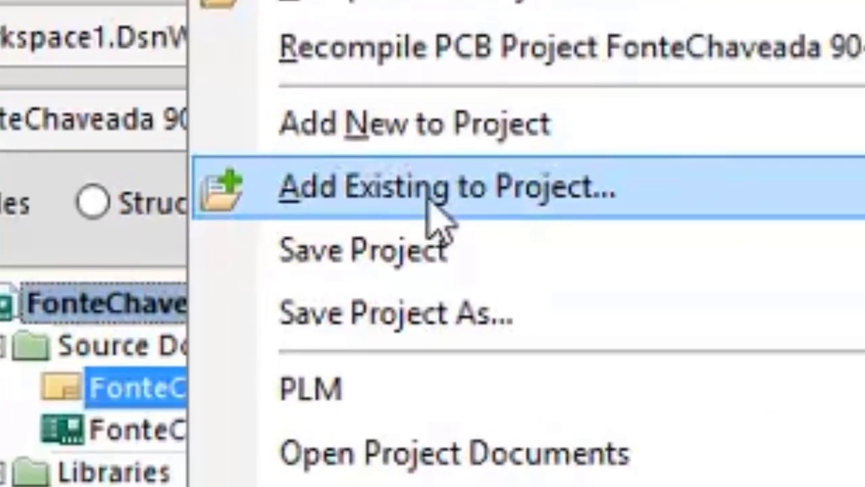
left_click(537, 204)
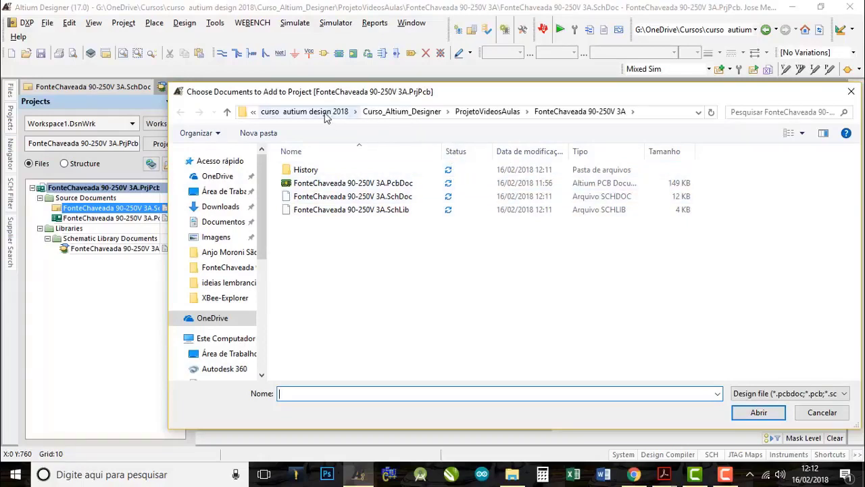
left_click_drag(258, 236, 270, 351)
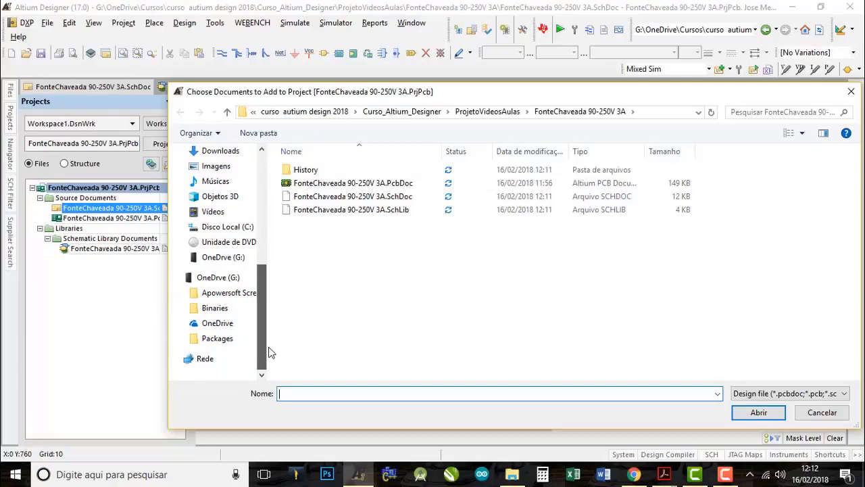
left_click(217, 323)
left_click(315, 239)
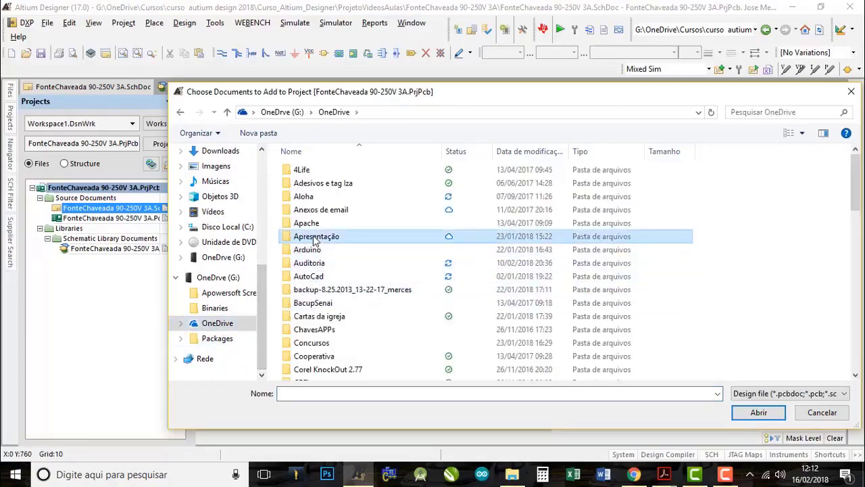
key("p")
double_click(321, 179)
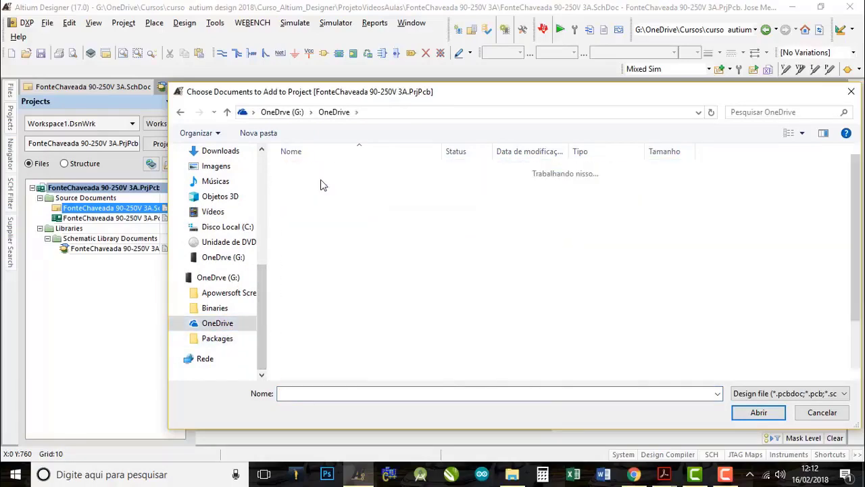
left_click(312, 305)
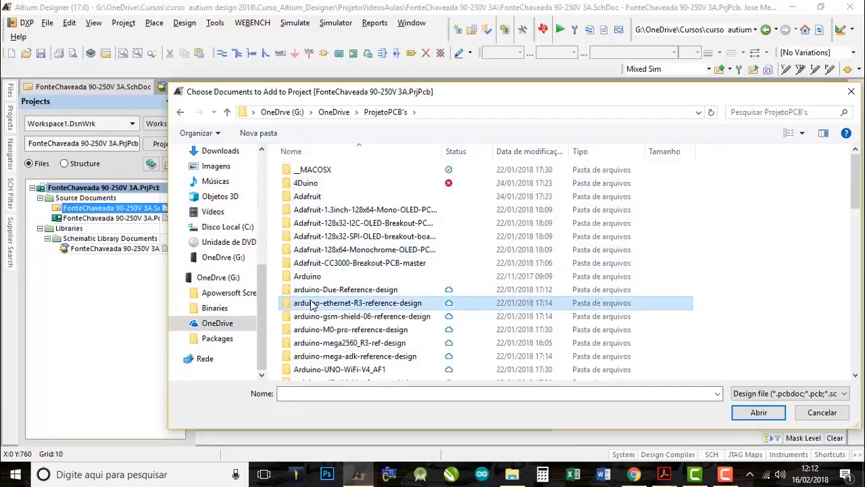
key("l")
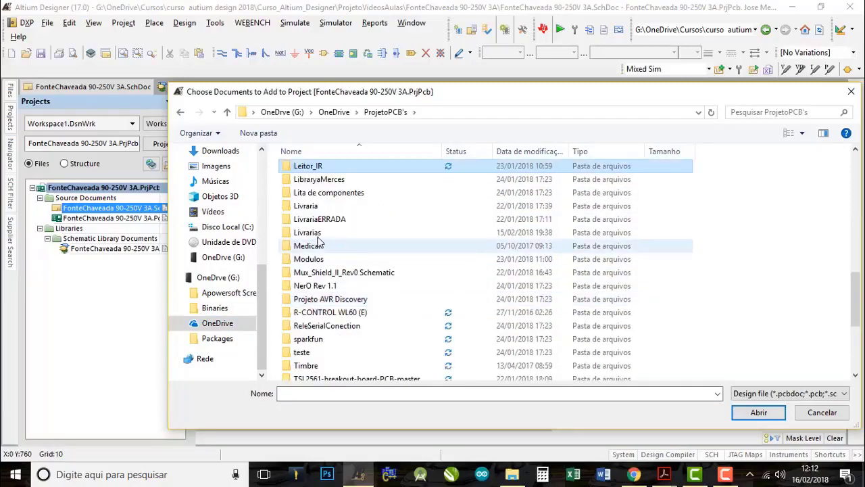
double_click(316, 233)
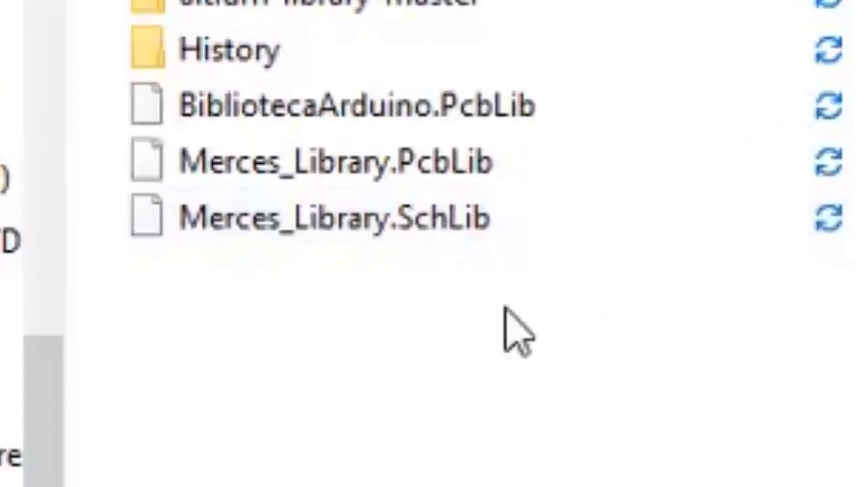
- Add Merces_Library.PcbLib and Merces_Library.SchLib to the project and expand the PCB Library Documents group
left_click_drag(372, 257, 307, 230)
left_click_drag(206, 177, 97, 120)
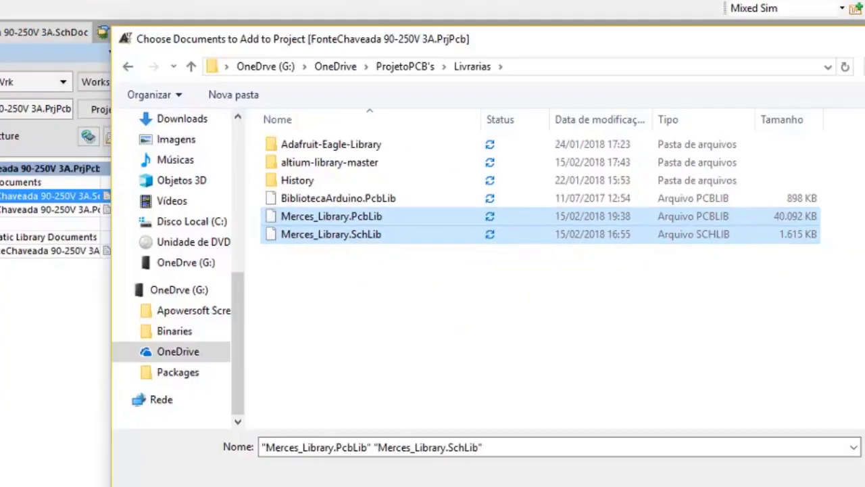
left_click(754, 412)
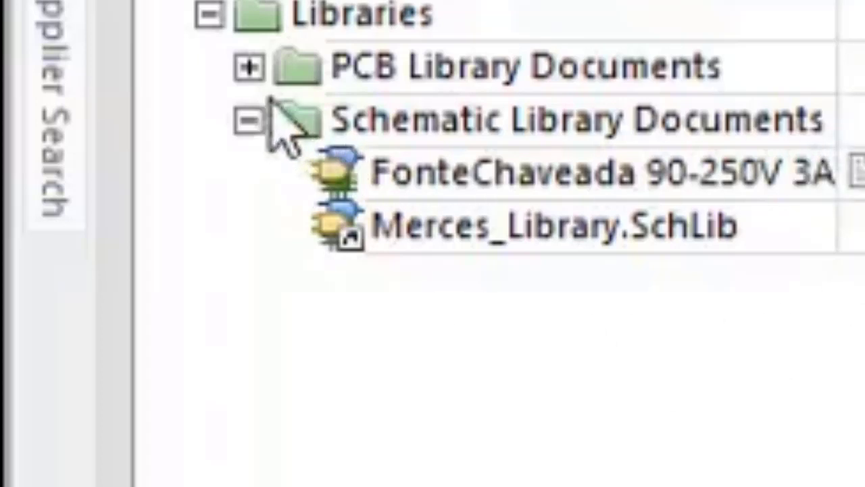
left_click(248, 68)
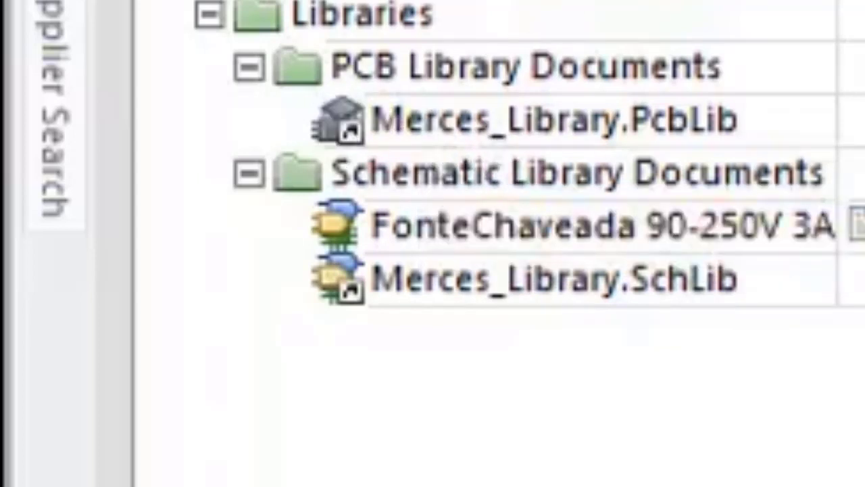
- Add a new PCB library to the project, look through the open library documents and return to the FonteChaveada 90-250V 3A schematic
right_click(103, 186)
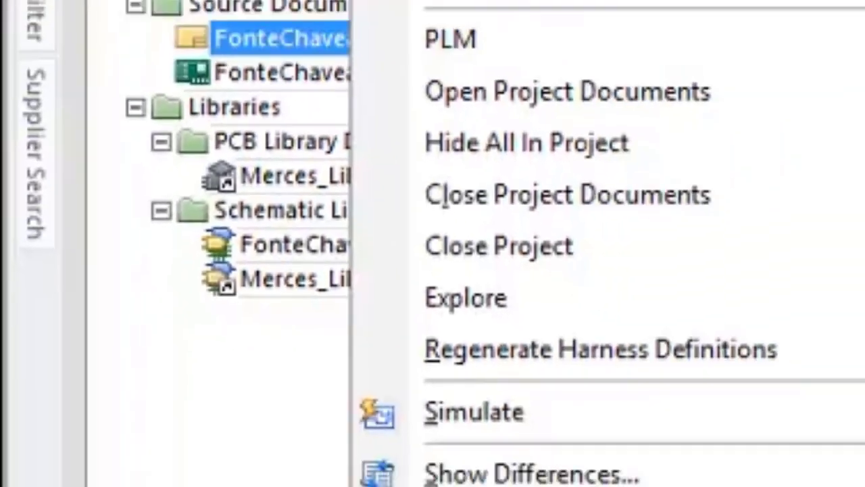
mouse_move(199, 146)
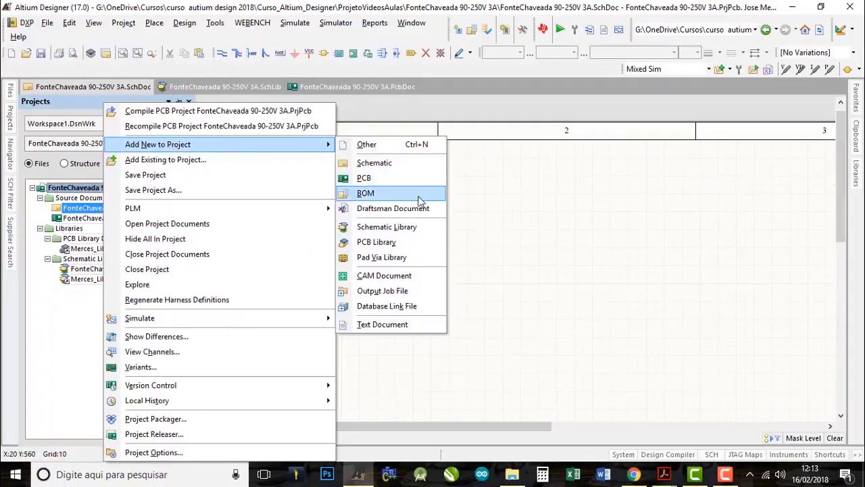
left_click(387, 245)
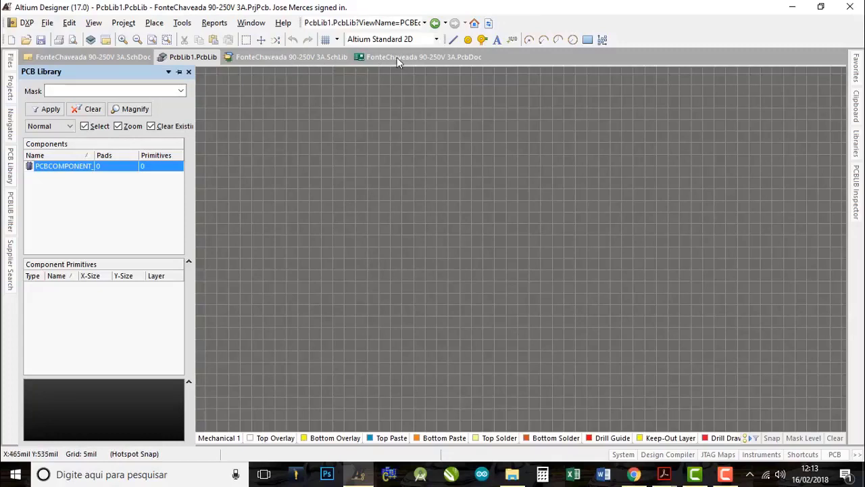
left_click(287, 58)
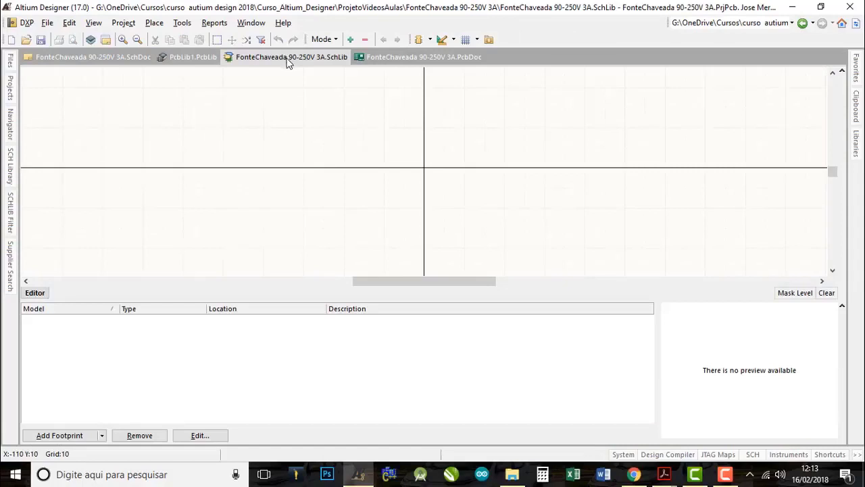
left_click(196, 57)
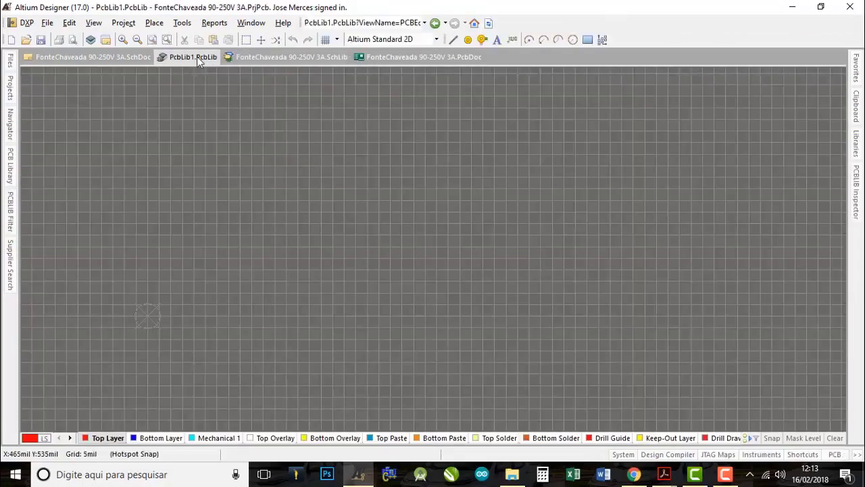
left_click(96, 58)
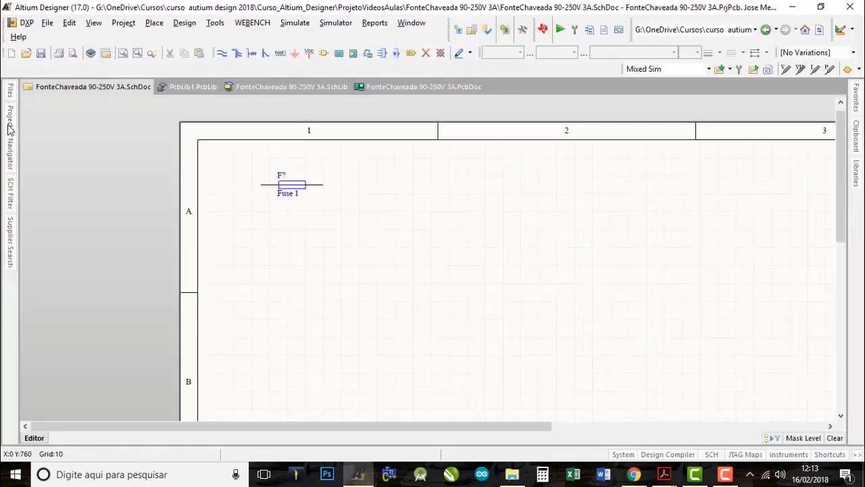
- Start saving the project and browse to the FonteChaveada 90-250V 3A folder inside ProjetoVideosAulas for the new PCB library
mouse_move(9, 128)
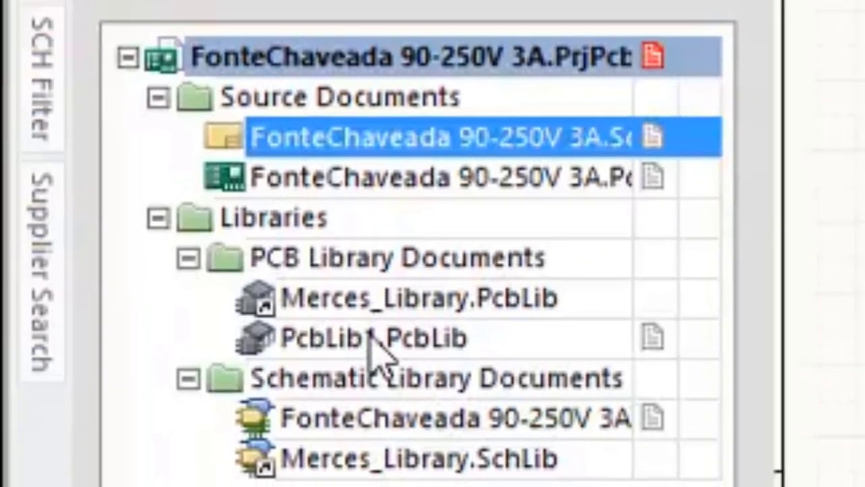
right_click(609, 62)
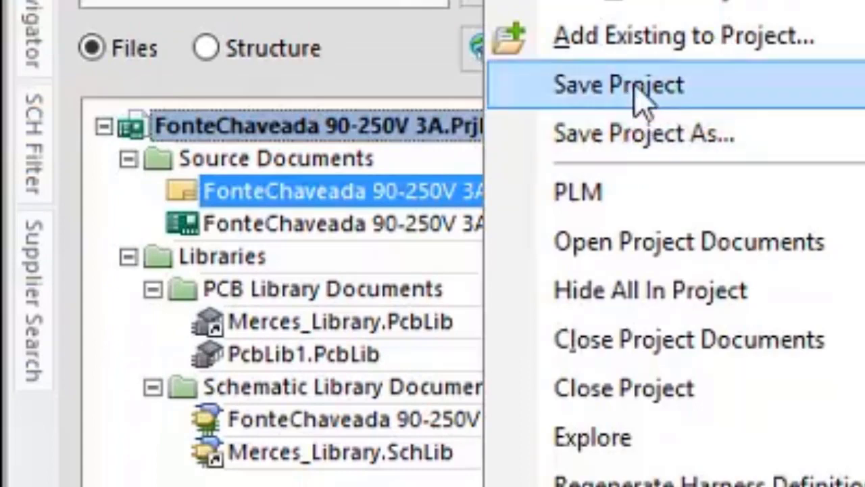
left_click(635, 92)
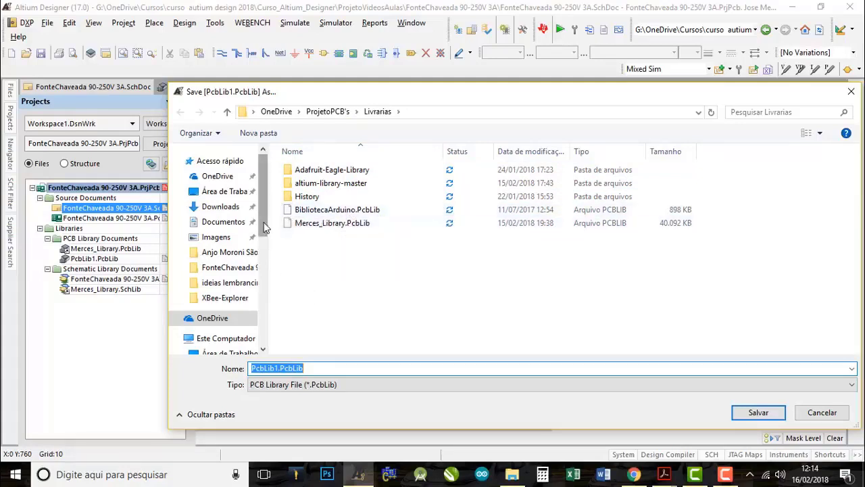
left_click_drag(265, 227, 270, 326)
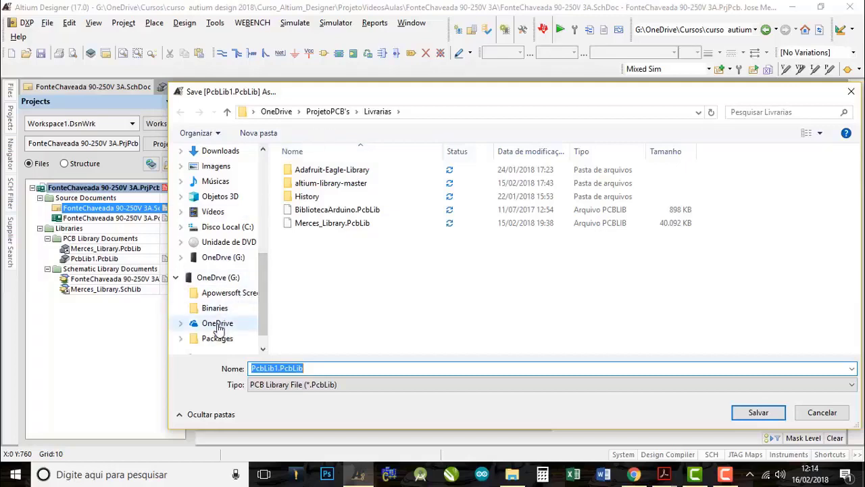
left_click(218, 326)
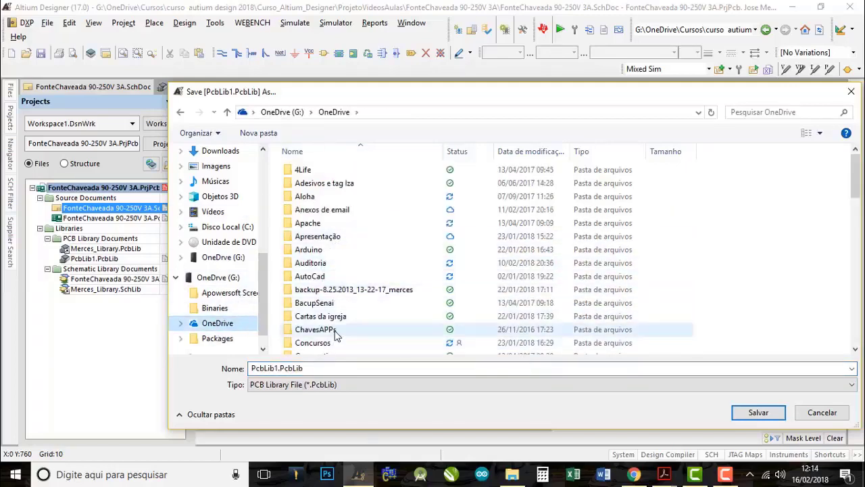
scroll(336, 336, "down", 1)
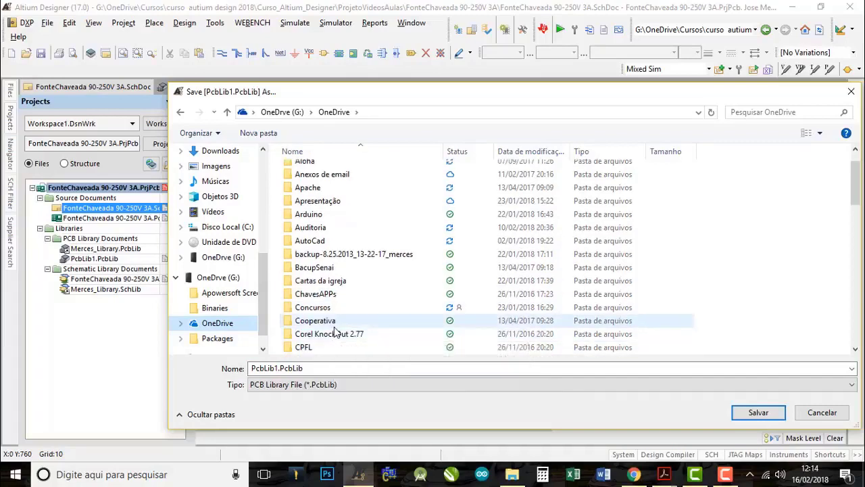
scroll(335, 328, "down", 2)
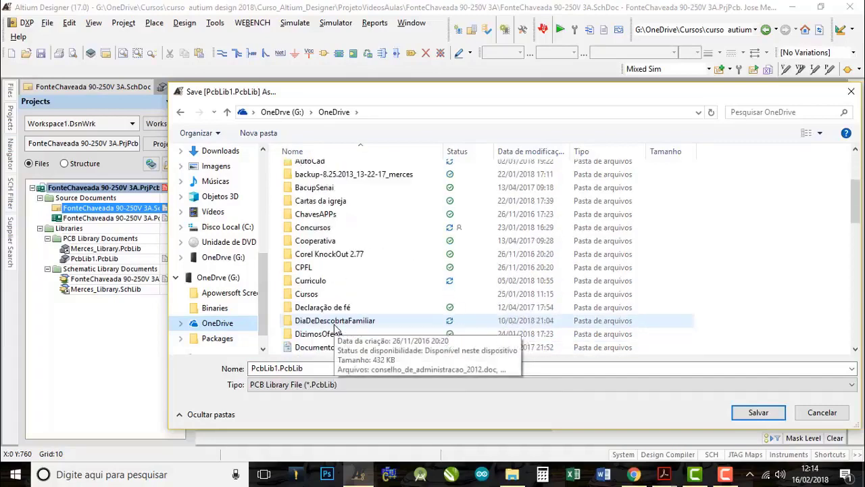
left_click(313, 295)
double_click(313, 296)
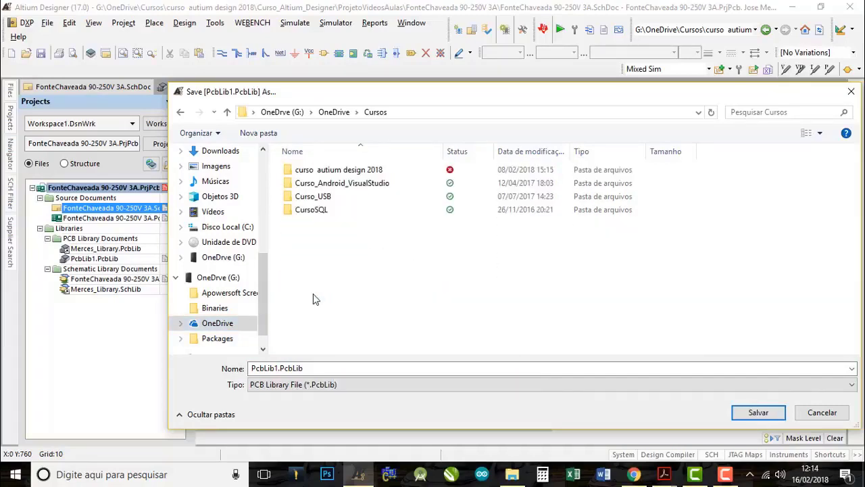
double_click(358, 174)
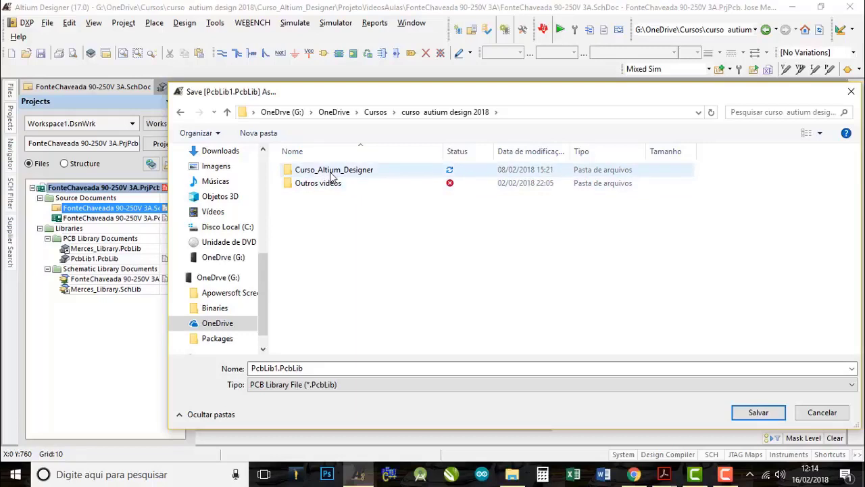
double_click(331, 172)
double_click(331, 172)
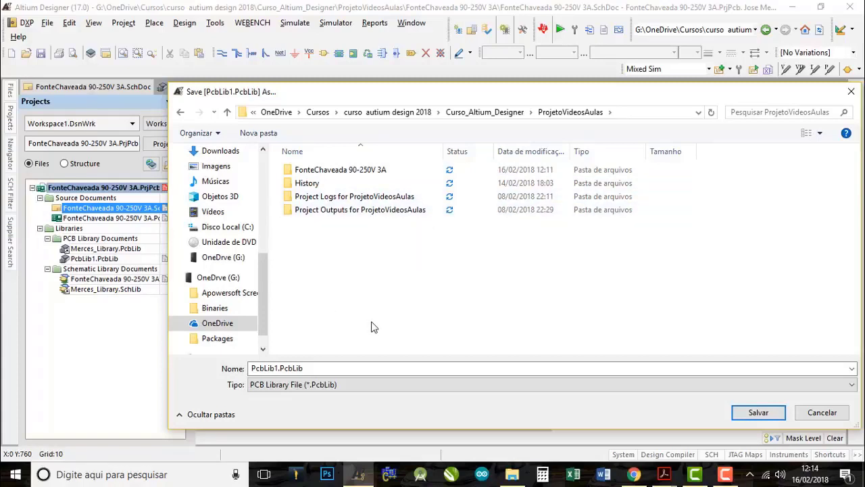
double_click(332, 170)
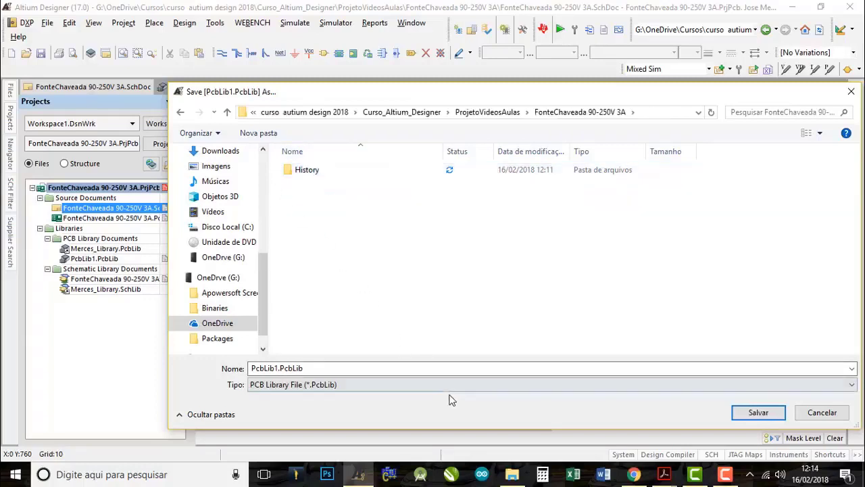
- Save the new PCB library under the name FonteChaveada 90-250V 3A
double_click(365, 368)
type("FonteChaveada 90-250V 3A")
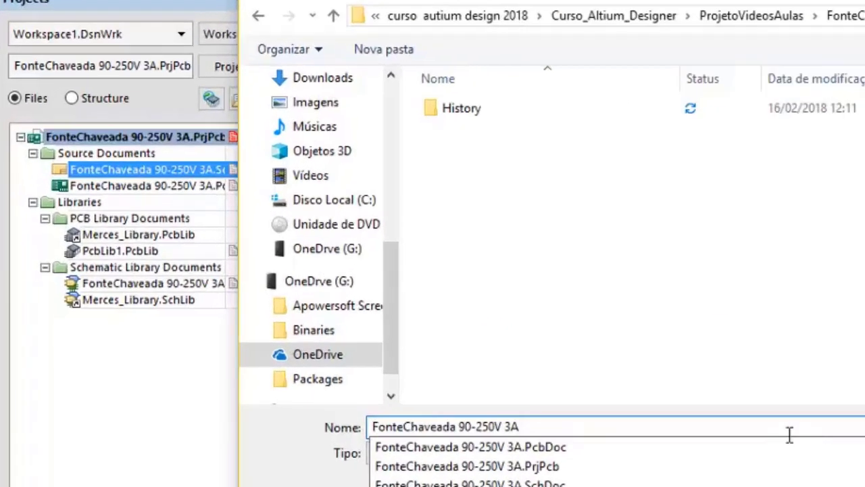
key("Return")
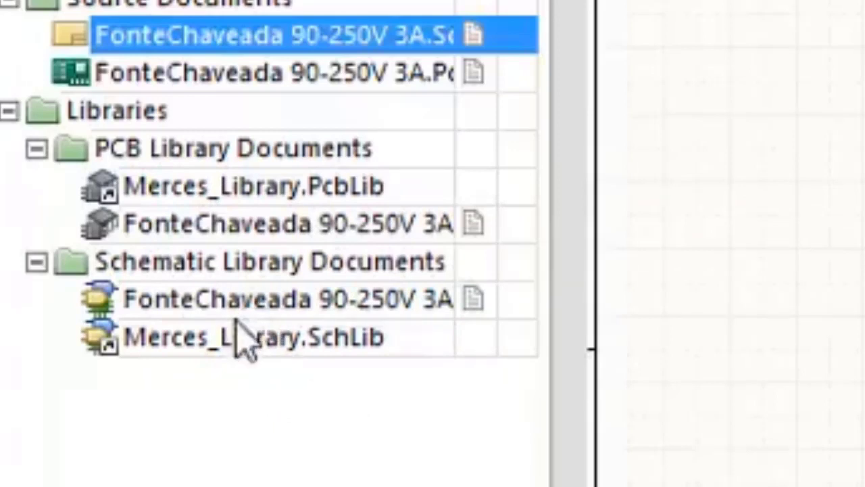
- Open Merces_Library.SchLib and view its chip resistor SMD and varistor components
left_click(200, 336)
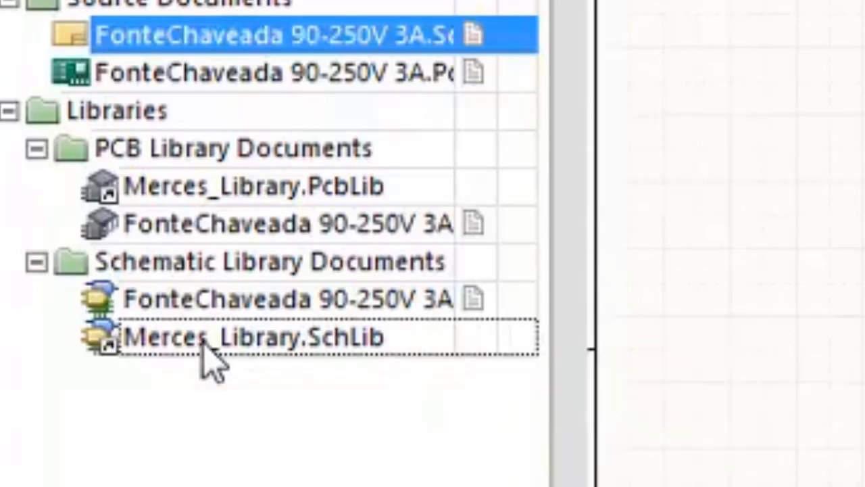
double_click(201, 342)
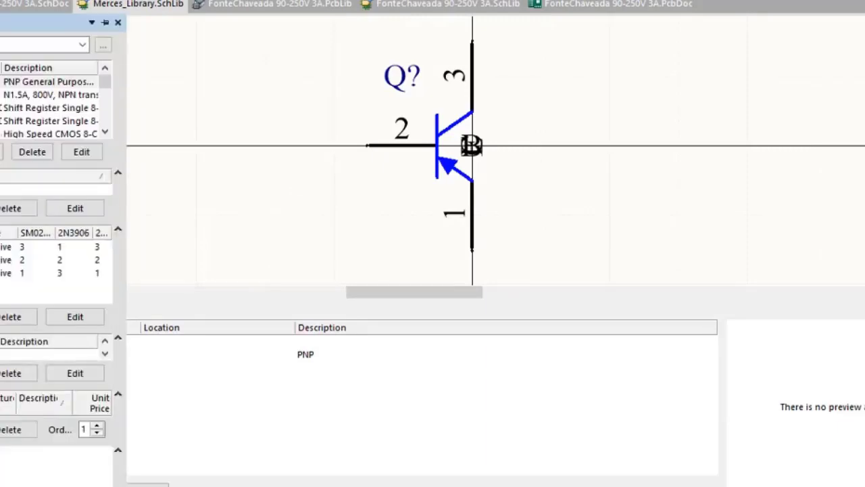
key("r")
key("Down")
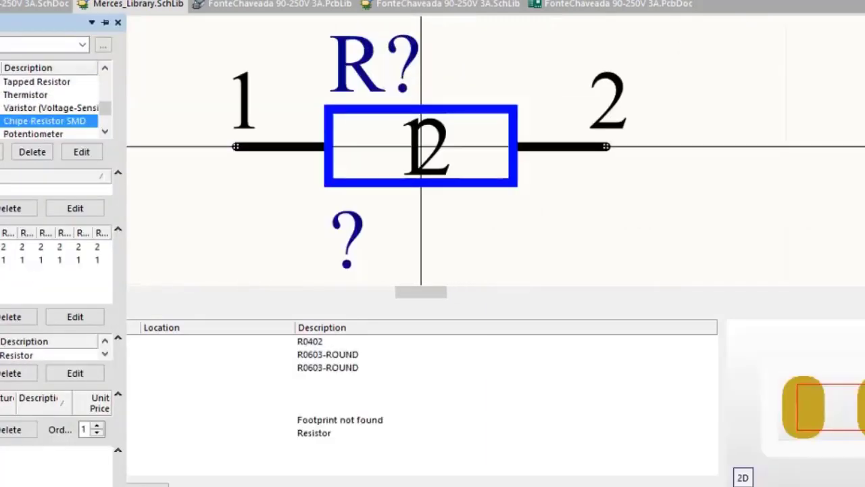
left_click(47, 109)
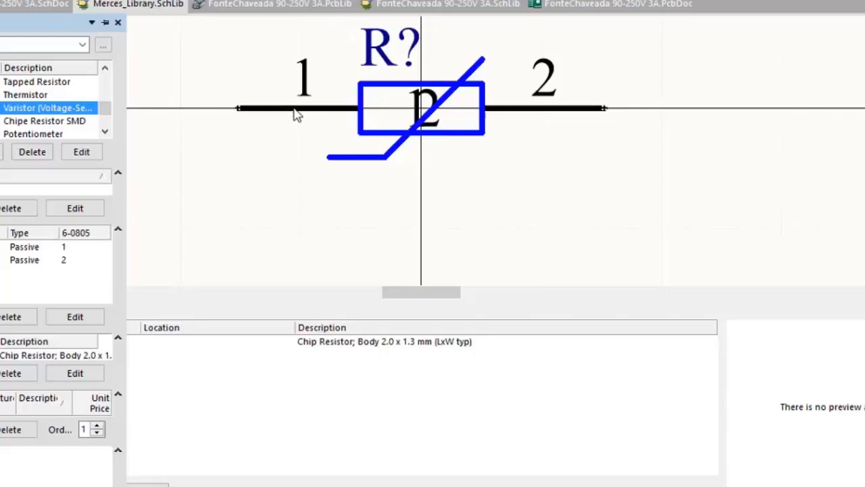
- Open the grid preferences from the Merces_Library.SchLib editor
right_click(297, 176)
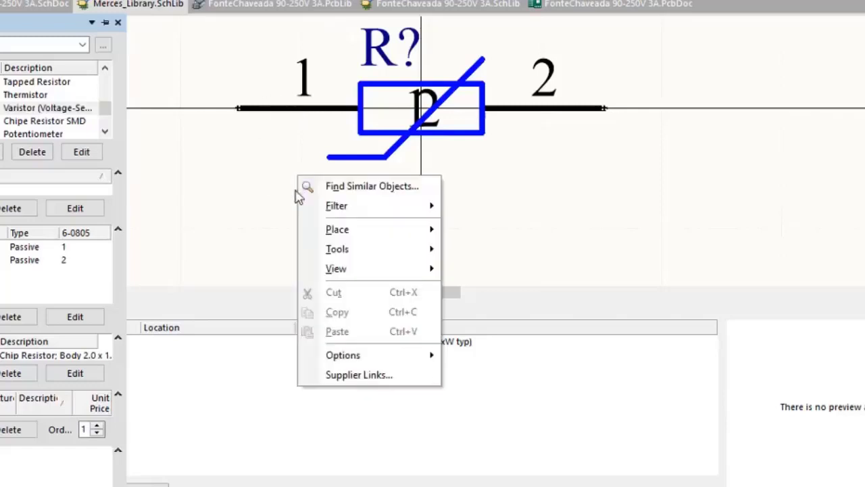
mouse_move(406, 359)
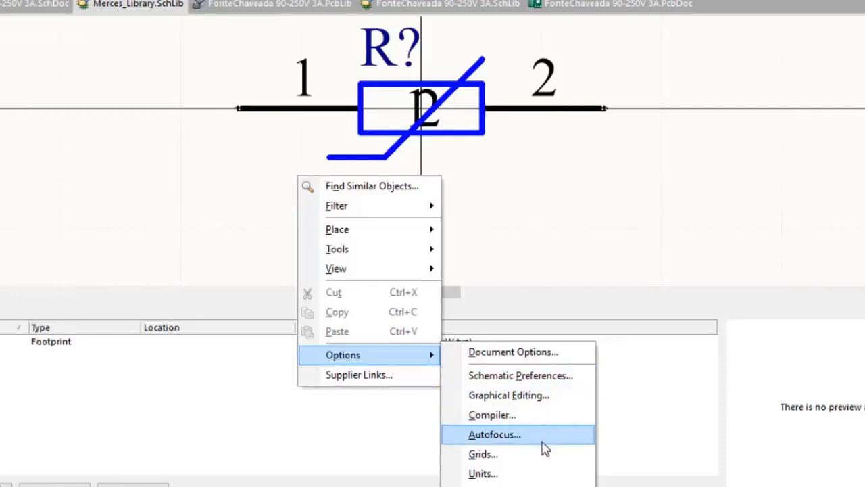
left_click(500, 458)
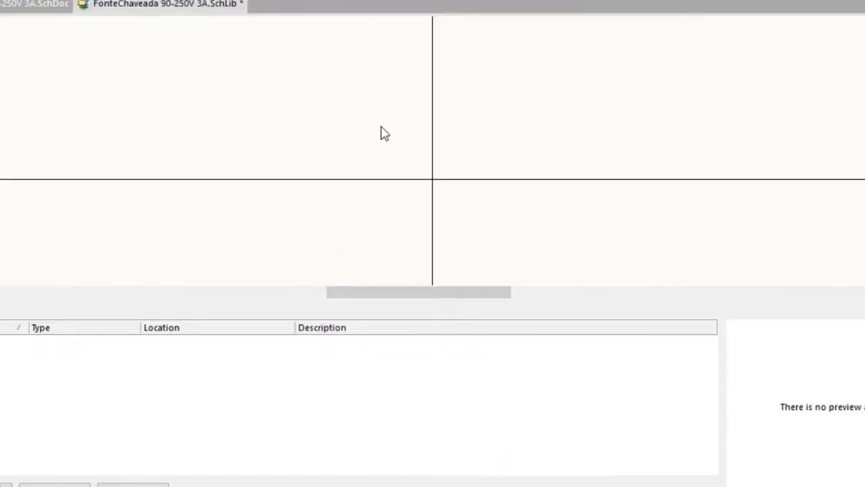
- Review the grid and unit options of the FonteChaveada 90-250V 3A schematic library, keeping Millimeters as the metric unit
right_click(378, 124)
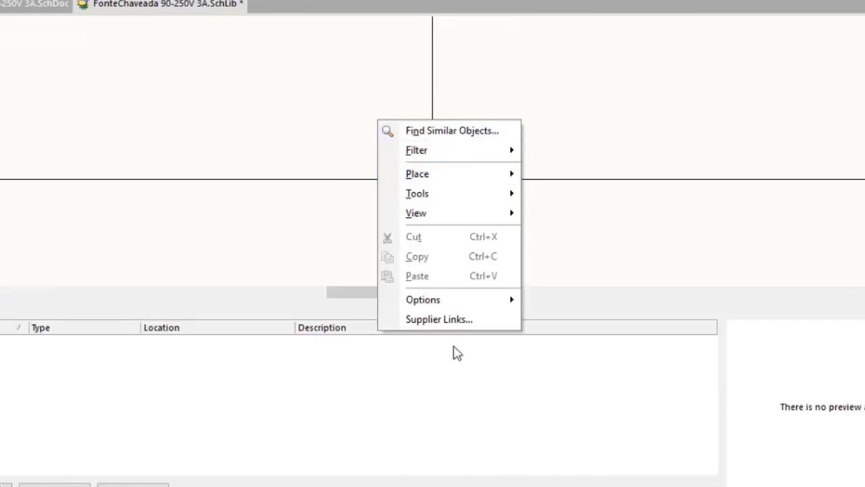
mouse_move(503, 308)
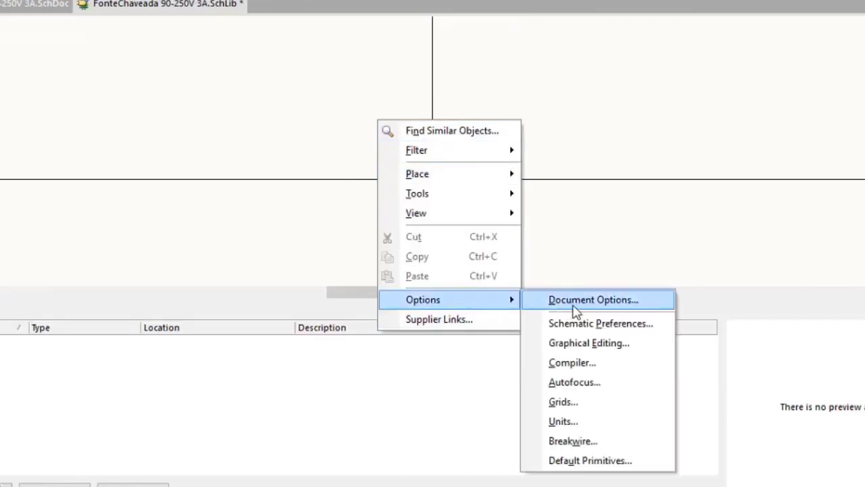
left_click(587, 307)
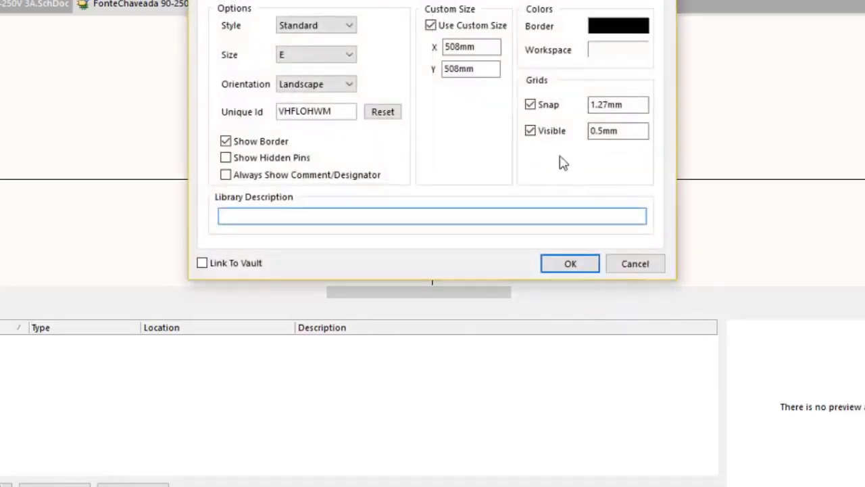
left_click(310, 0)
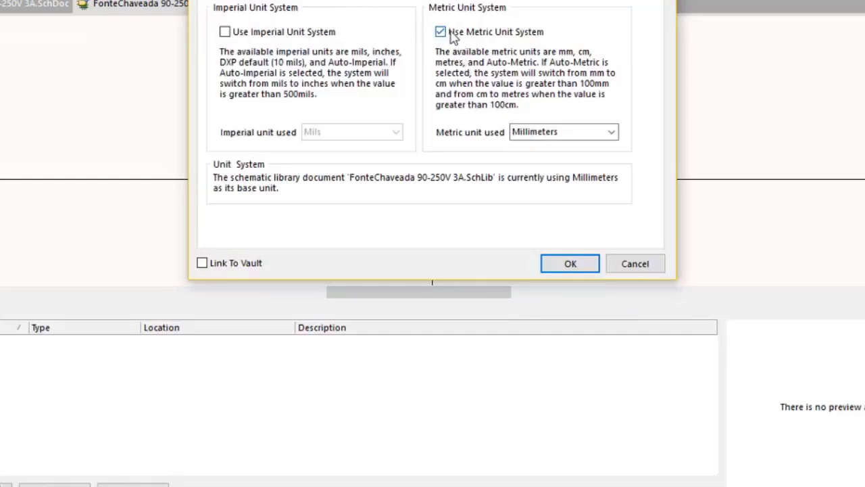
left_click(612, 134)
left_click(613, 134)
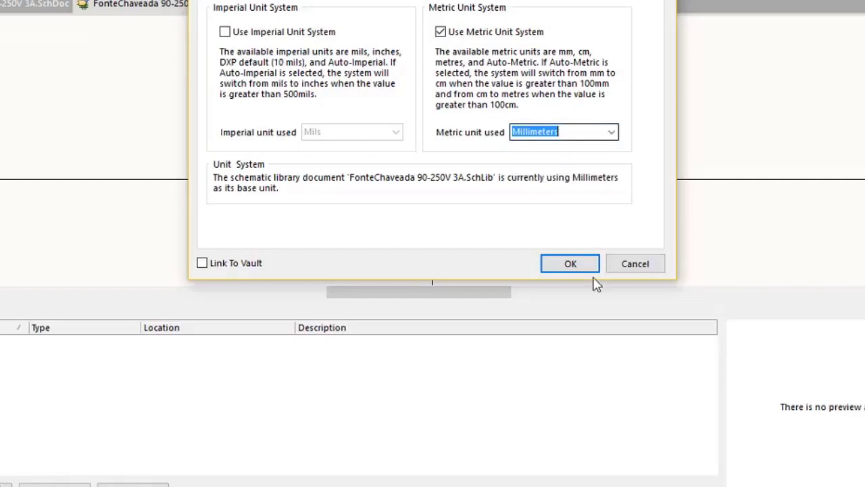
left_click(580, 264)
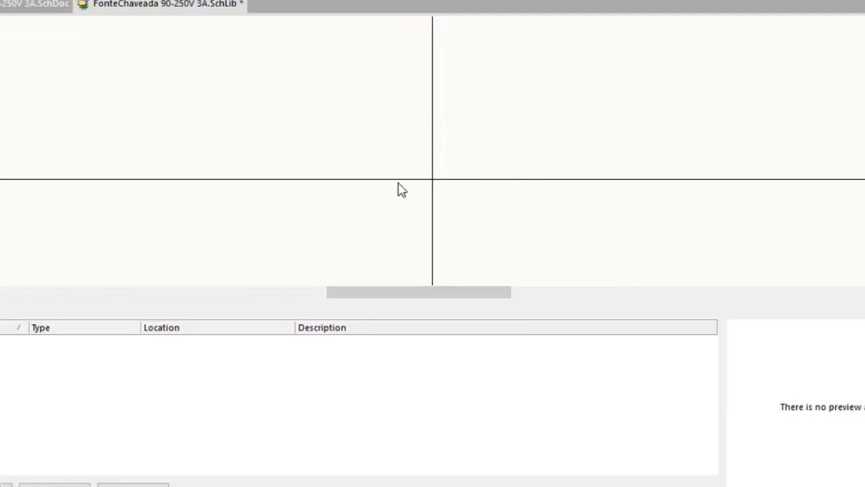
- Start placing a pin in the schematic symbol and set its length to 10 mm
left_click(447, 0)
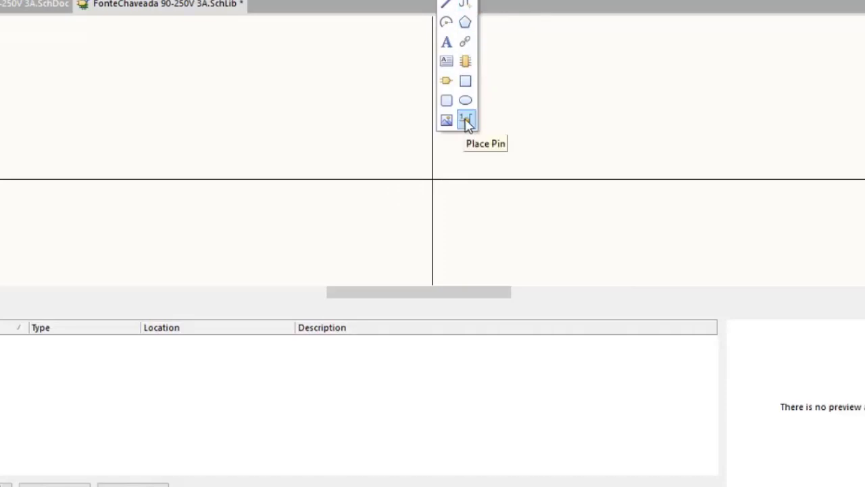
left_click(71, 1)
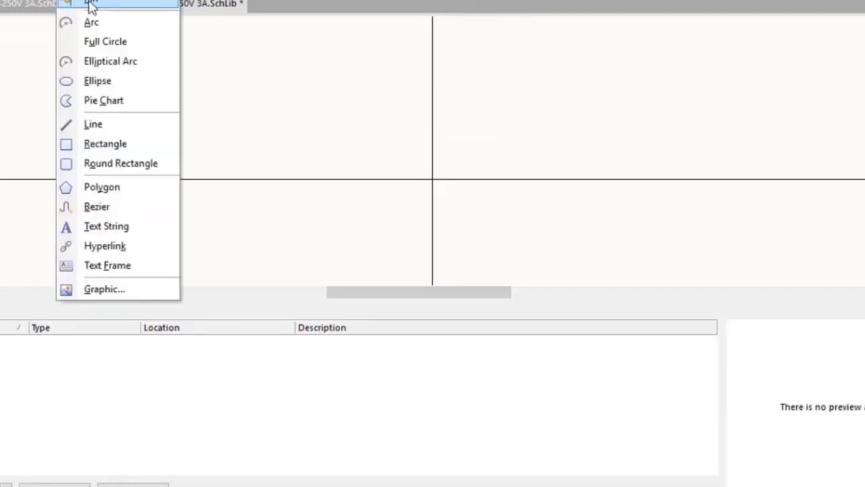
left_click(91, 3)
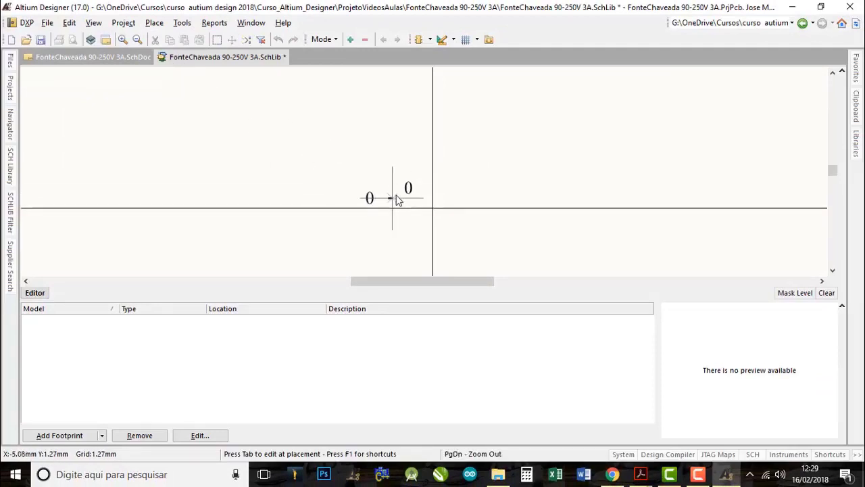
key("Tab")
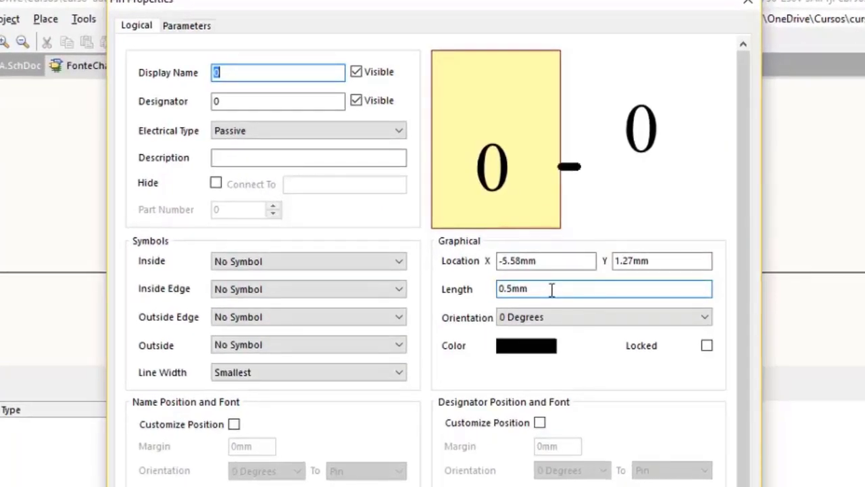
left_click_drag(552, 289, 477, 290)
type("30mm")
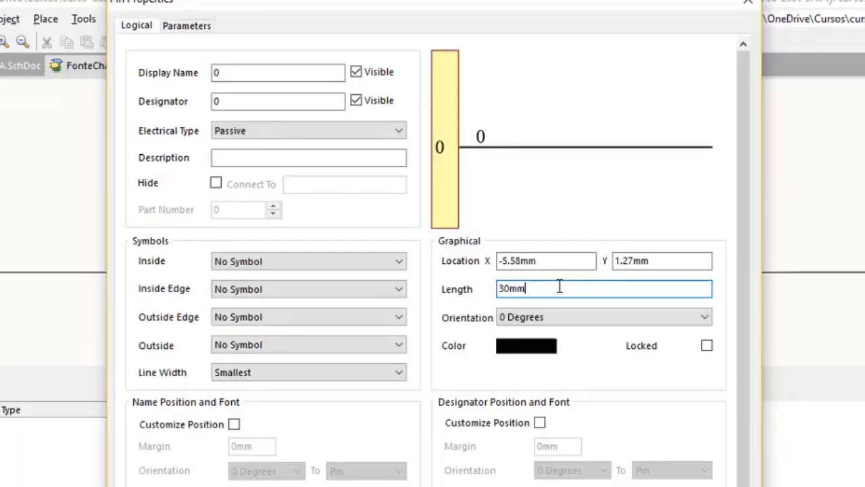
left_click_drag(559, 288, 480, 296)
type("1")
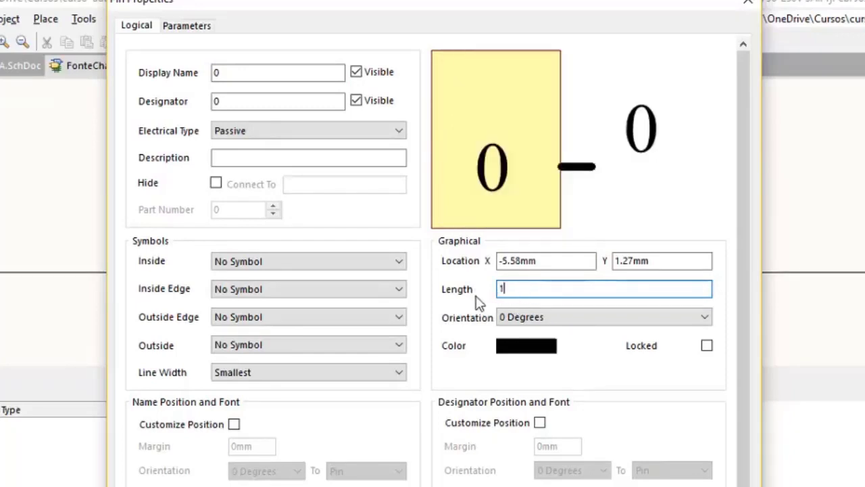
type("0mm")
key("Return")
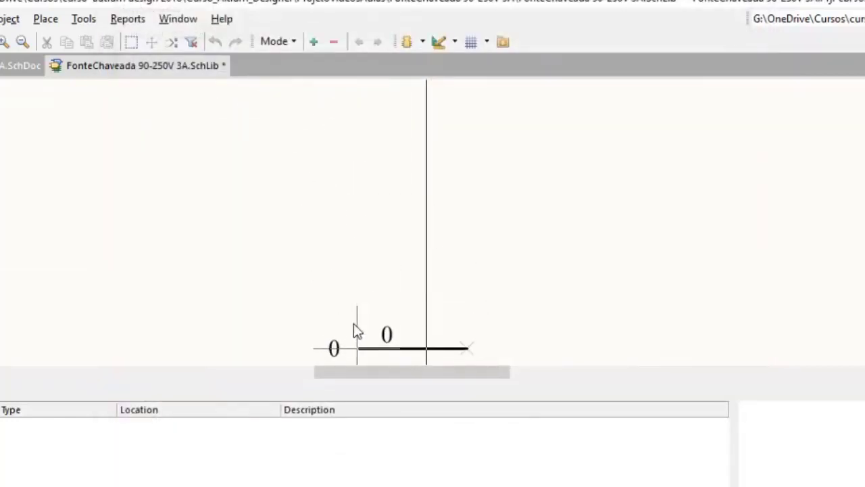
- Reduce the length of the pin being placed to 5 mm
key("Tab")
left_click_drag(535, 296, 473, 289)
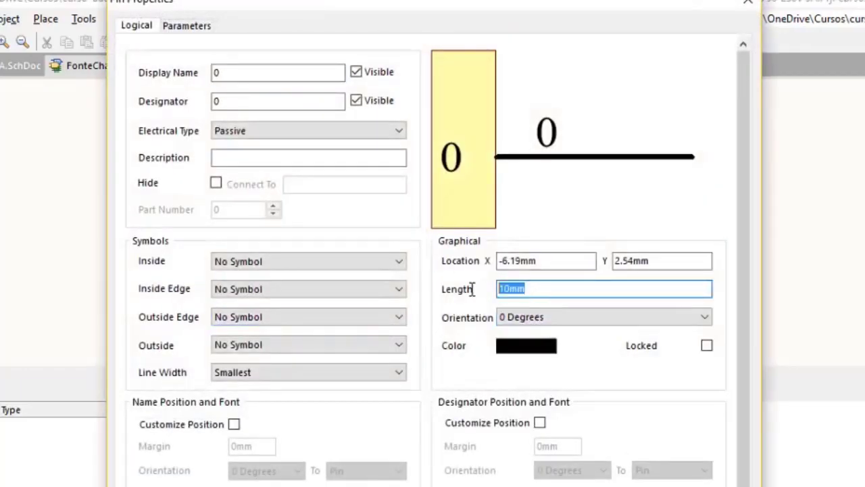
type("5")
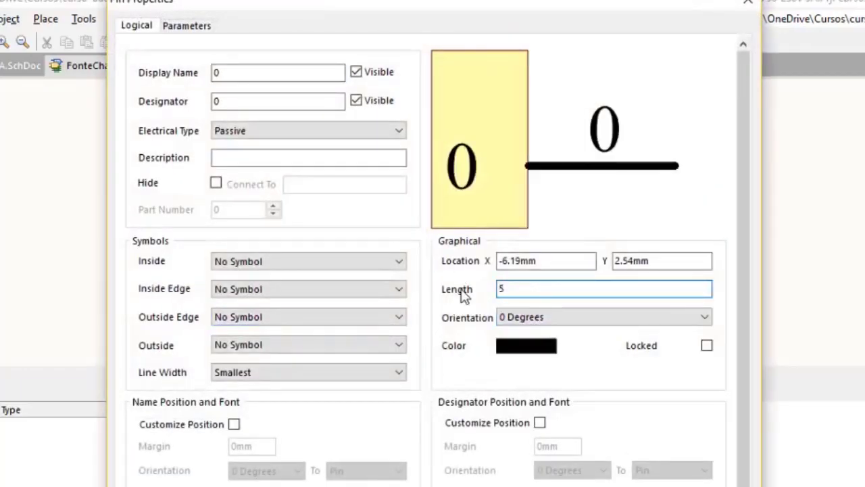
type("mm.08")
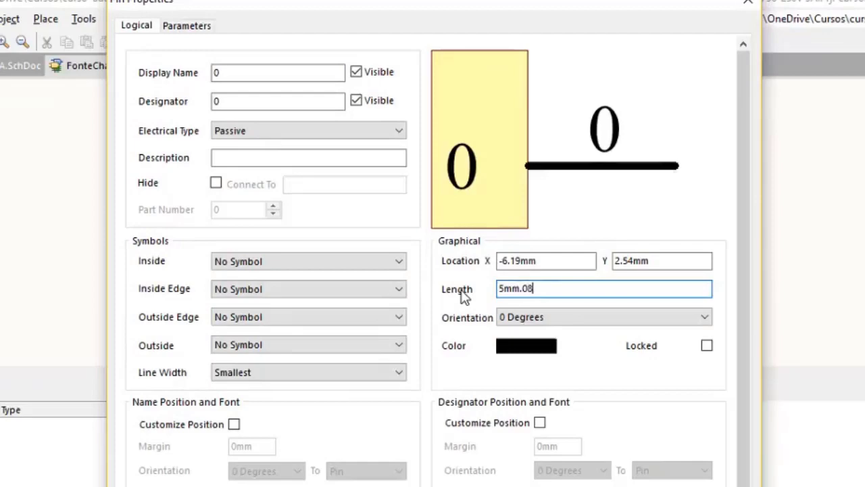
key("Return")
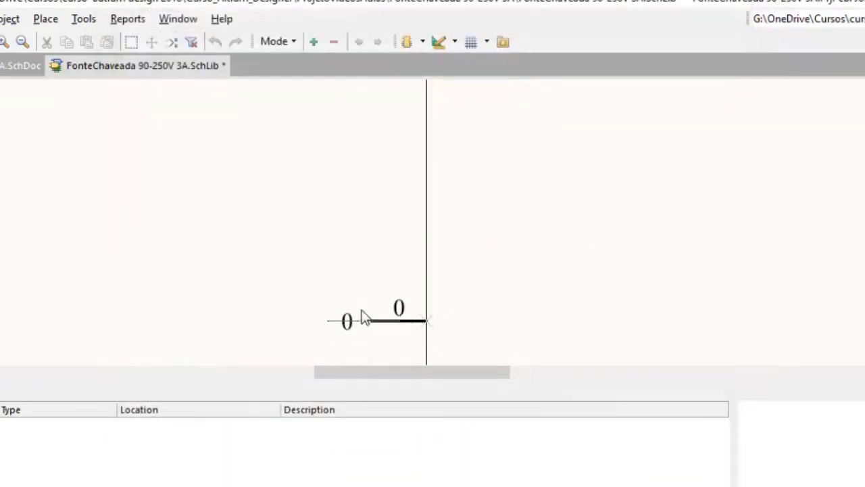
right_click_drag(410, 147, 403, 112)
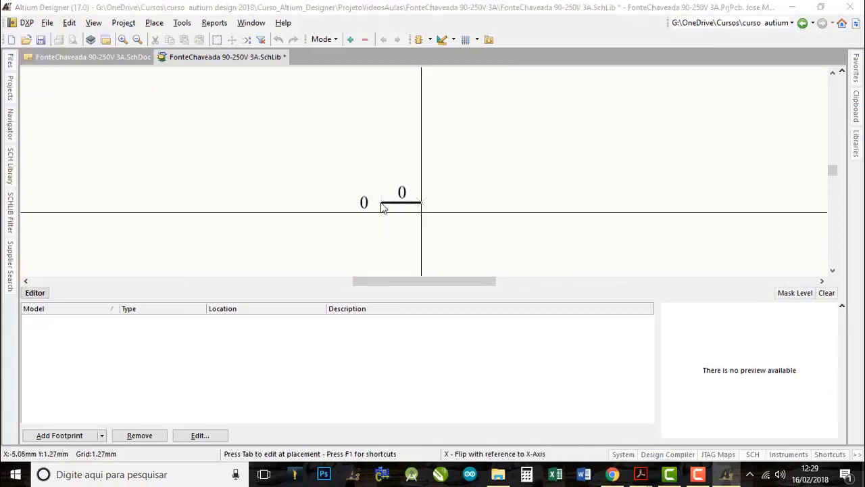
- Set the pin's display name and designator to 1, keeping its electrical type as Passive
key("Tab")
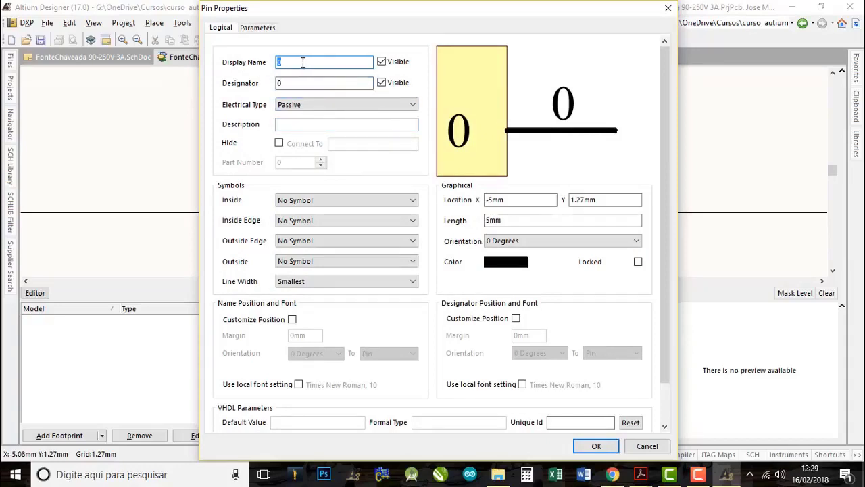
type("1")
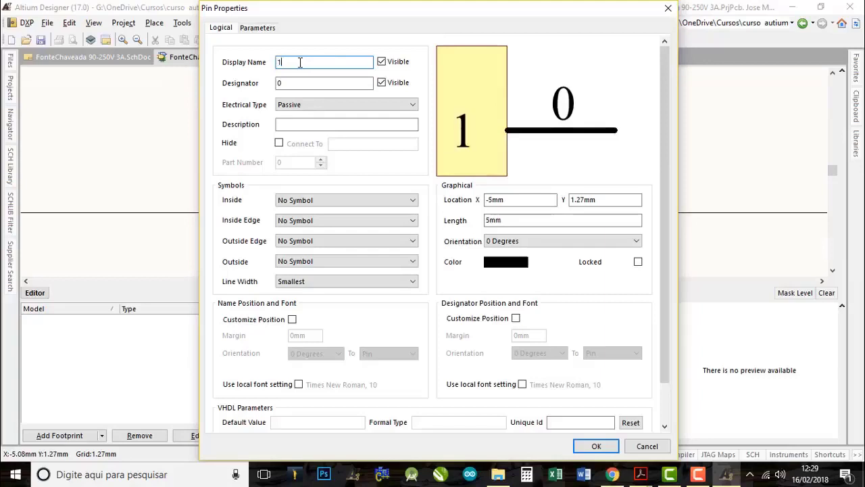
left_click(298, 80)
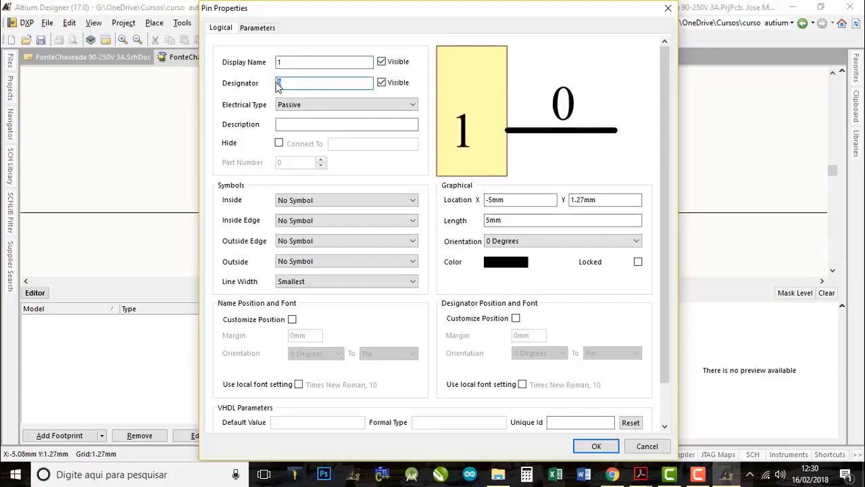
type("1")
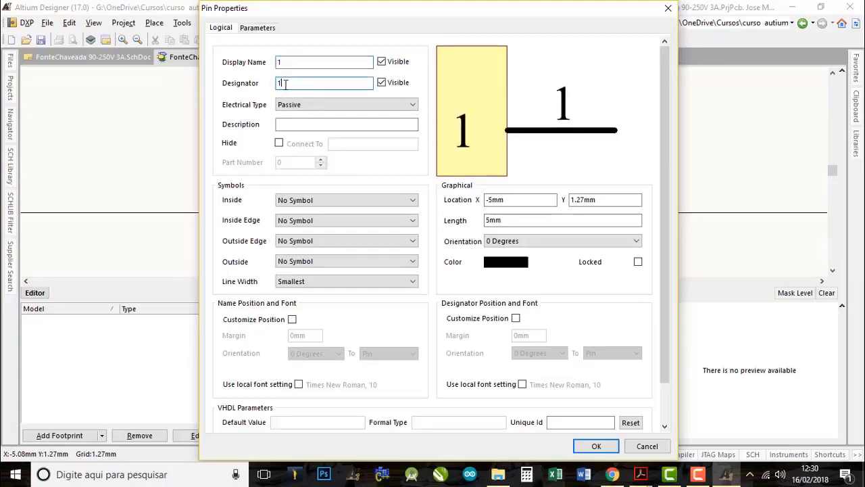
left_click(410, 107)
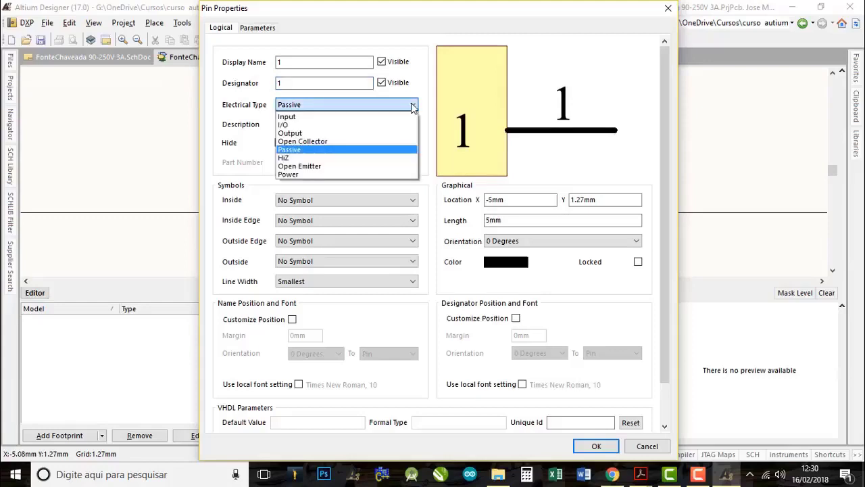
left_click(384, 150)
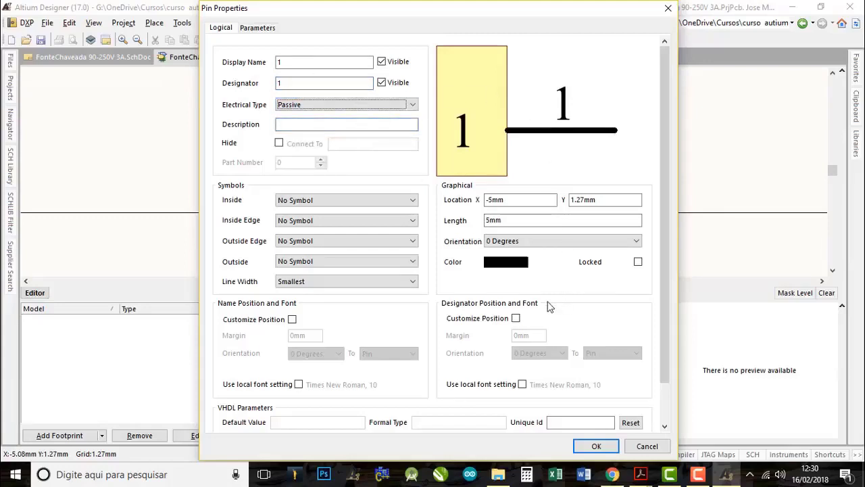
left_click(596, 448)
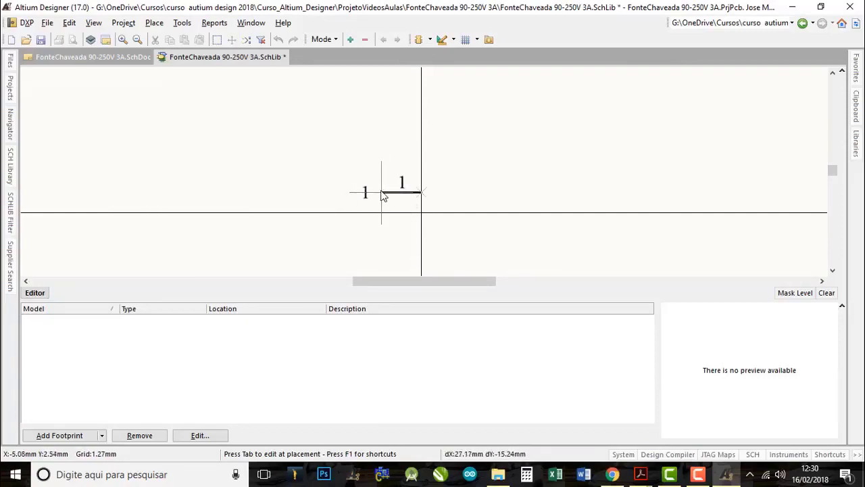
- Rotate the pin 180 degrees and place it with its inner end on the vertical origin axis, at Y 1.27 mm
key("Left")
key("Up")
scroll(372, 182, "up", 1, "ctrl")
middle_click_drag(372, 181, 373, 159)
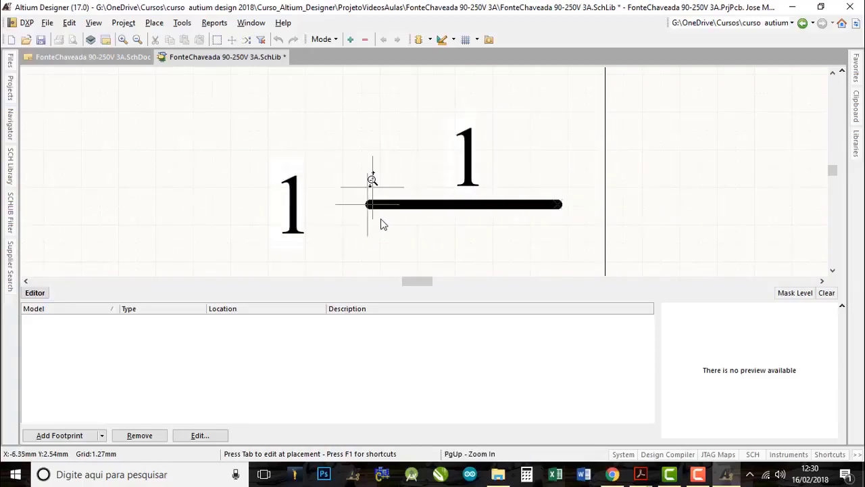
key("space")
key("space")
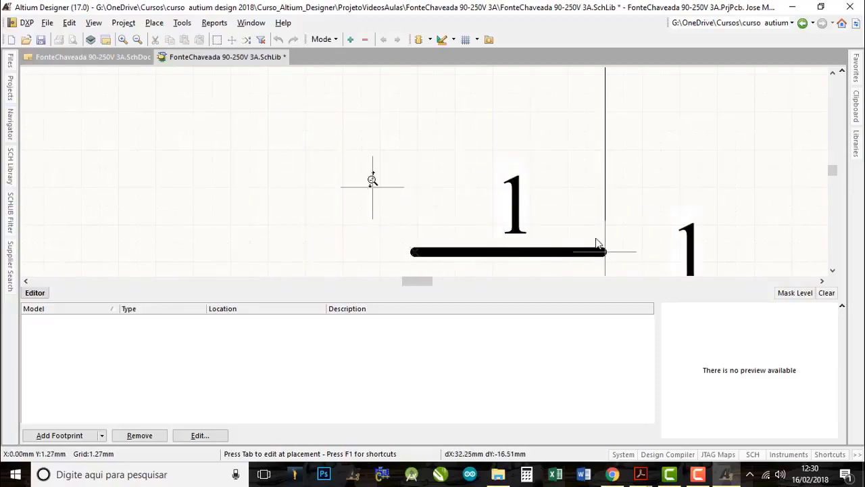
left_click(597, 245)
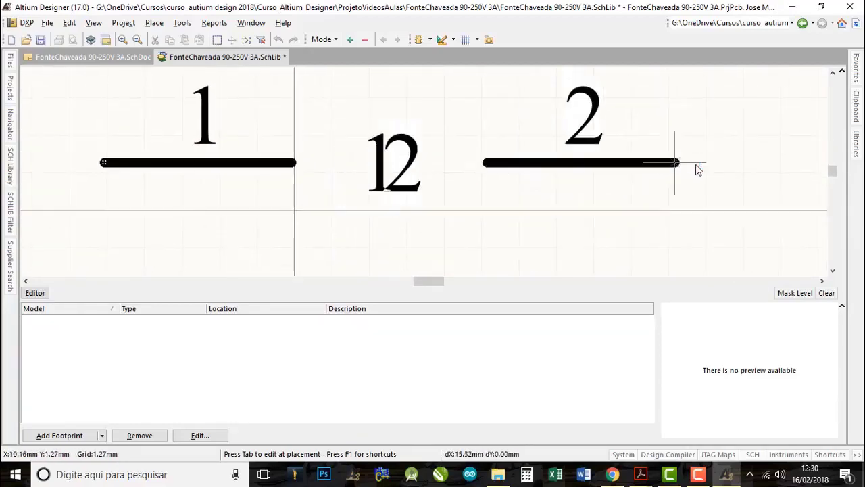
- Place pin 2 opposite pin 1 at 0 degrees, its inner end at about X 7.7 mm, Y 1.27 mm, and end pin placement
left_click(760, 173)
right_click(601, 230)
right_click_drag(475, 146, 529, 152)
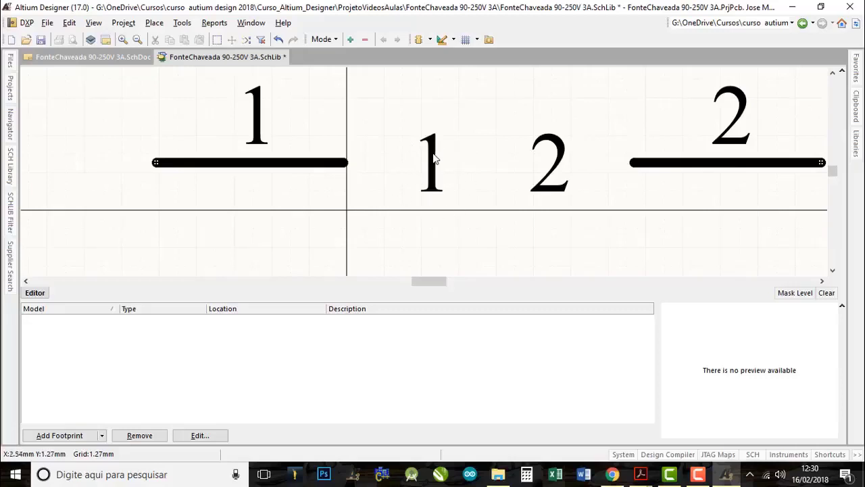
right_click_drag(433, 170, 462, 186)
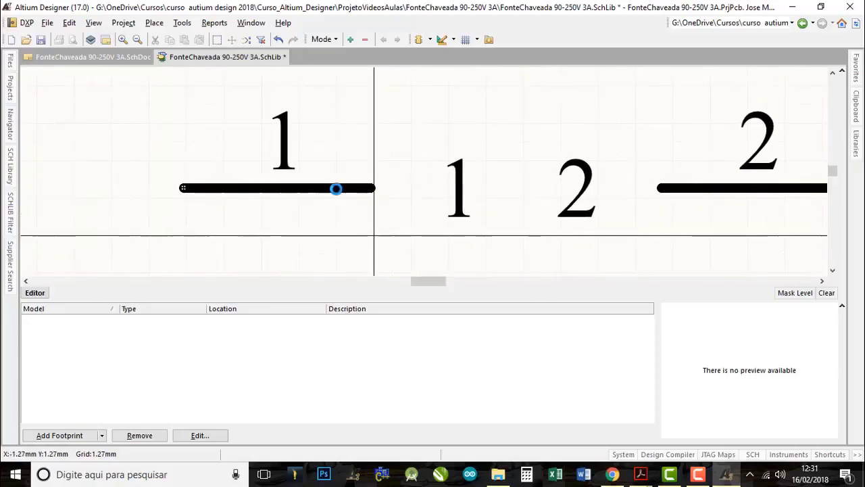
- Hide the display names of pins 1 and 2, leaving their designators visible
double_click(336, 189)
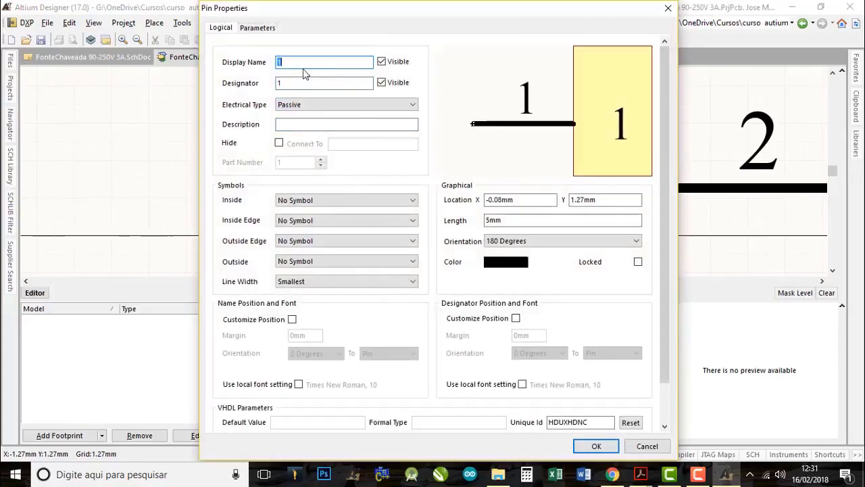
key("BackSpace")
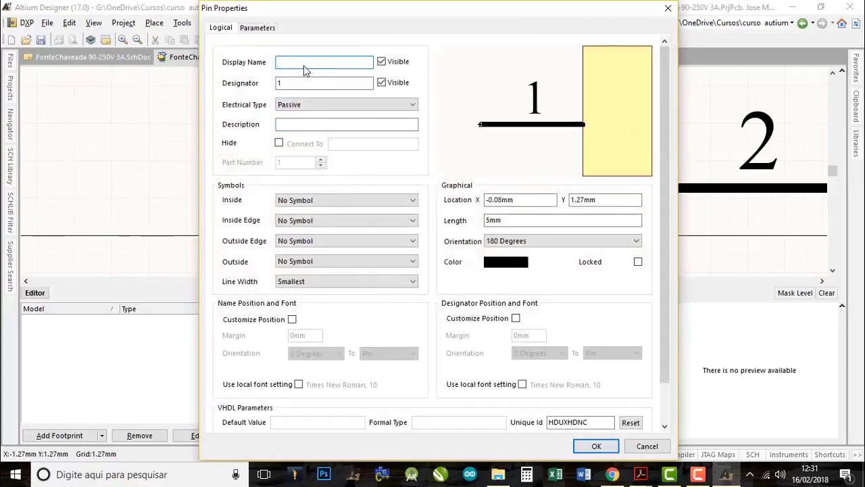
type("1")
left_click(381, 61)
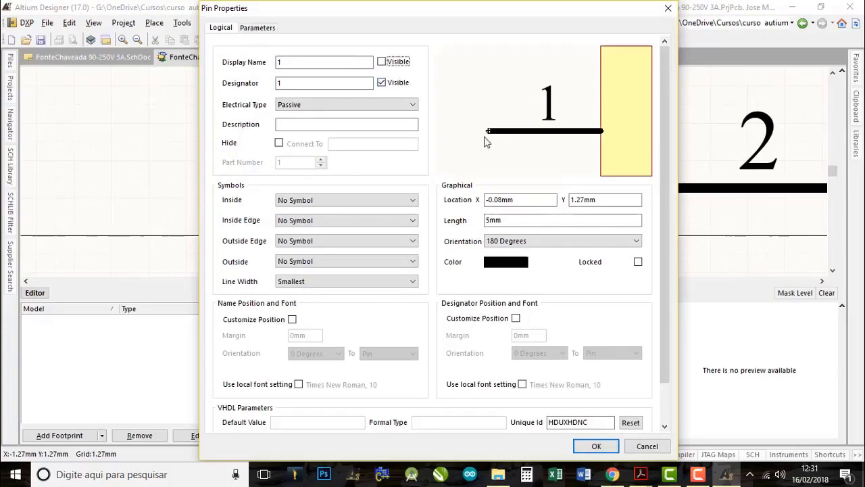
left_click(596, 446)
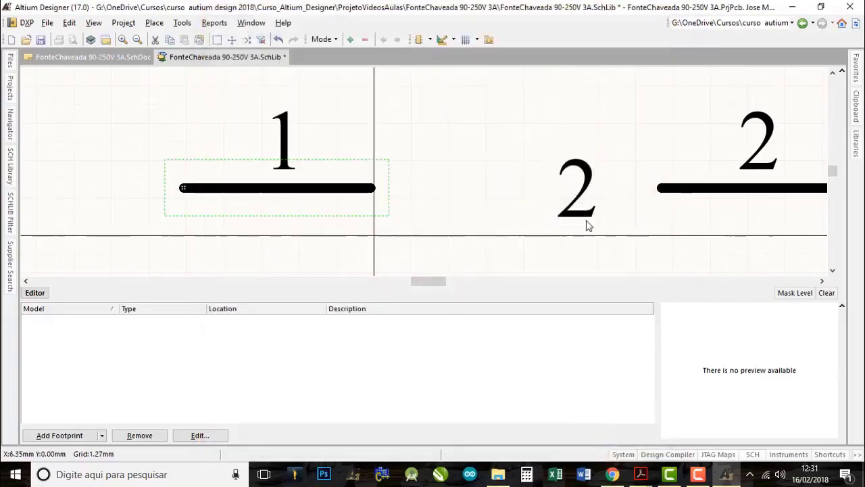
double_click(674, 194)
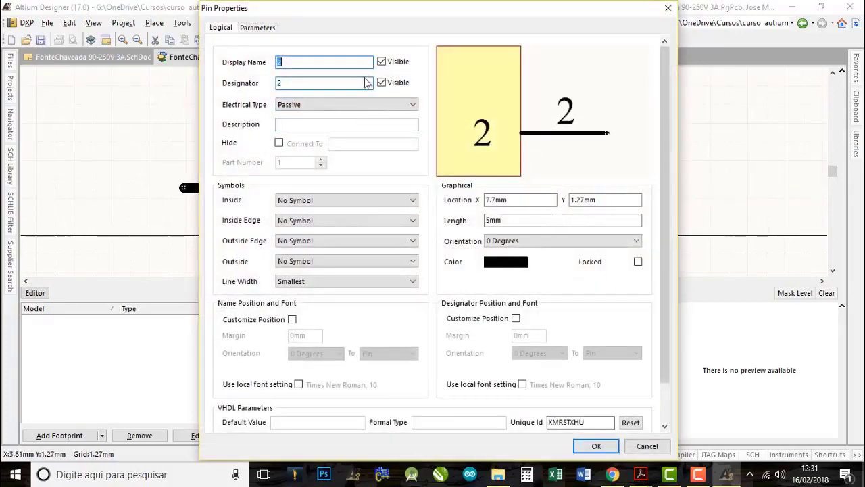
left_click(381, 62)
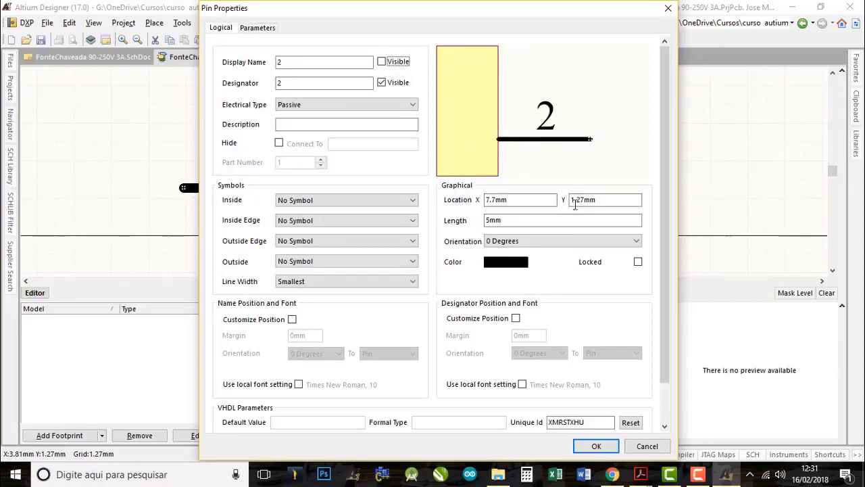
left_click(597, 446)
- Draw a rectangle body about 7.62 mm by 2.54 mm between the inner ends of the two pins, resting on the horizontal axis
right_click_drag(612, 198, 462, 169)
scroll(413, 181, "down", 3, "ctrl")
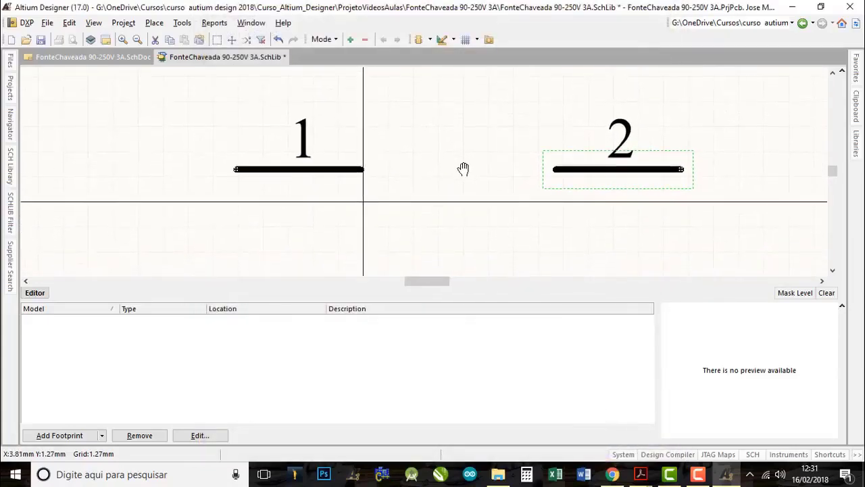
left_click(453, 39)
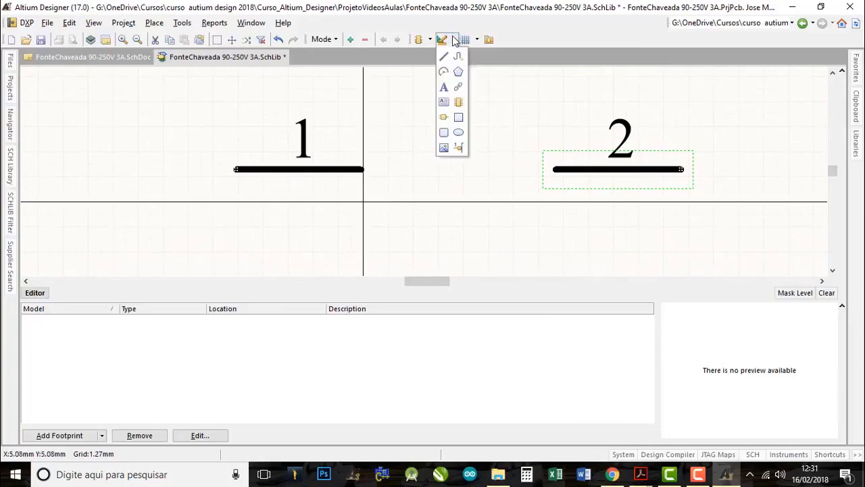
left_click(460, 119)
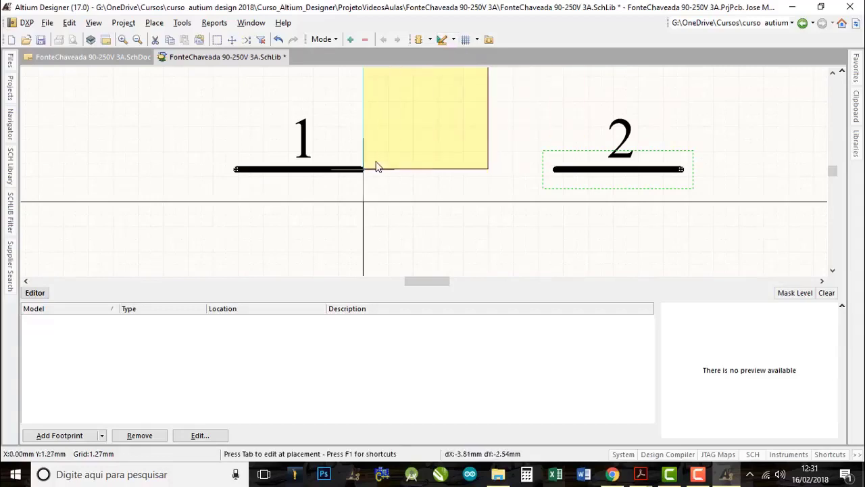
left_click(378, 135)
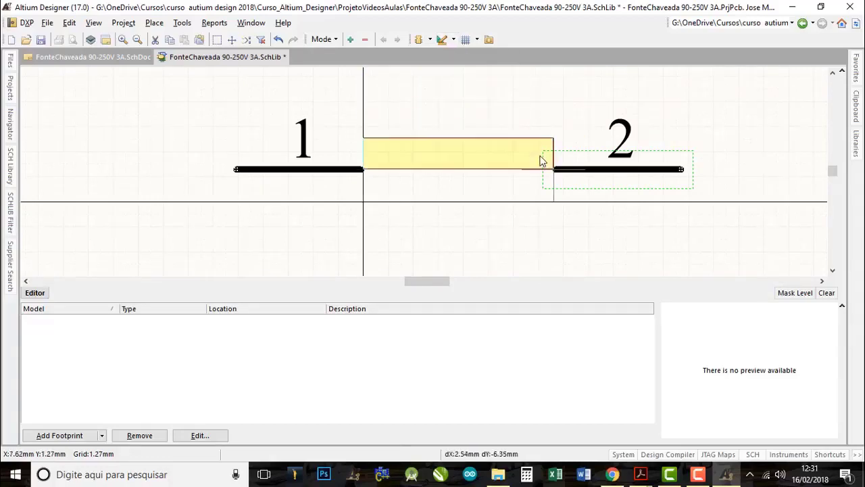
left_click(555, 205)
key("Escape")
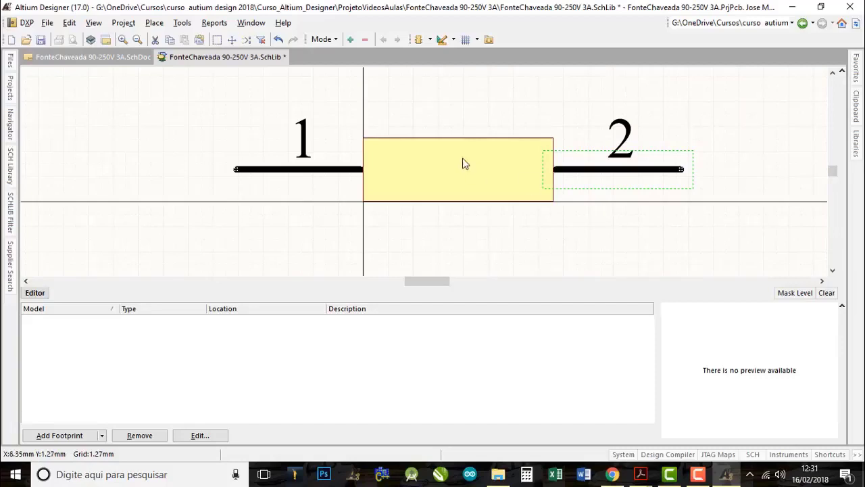
- Make the component's body rectangle transparent, keep it drawn solid, and set its fill color to white
right_click_drag(527, 193, 458, 187)
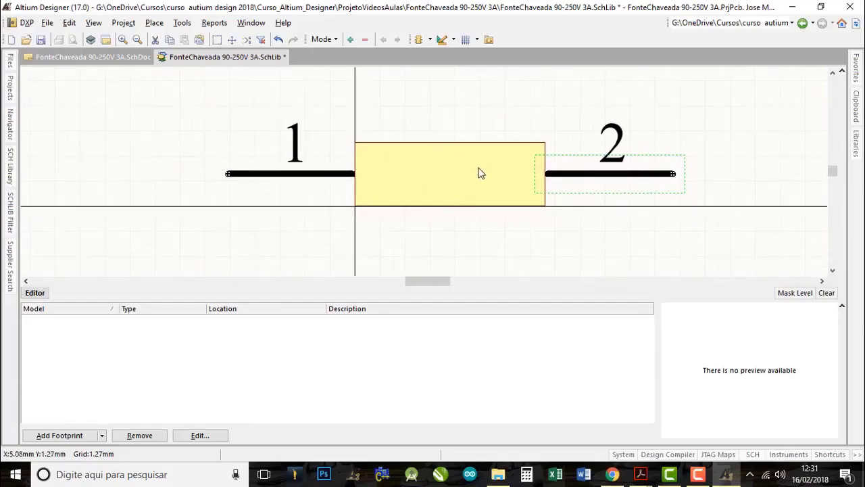
double_click(478, 174)
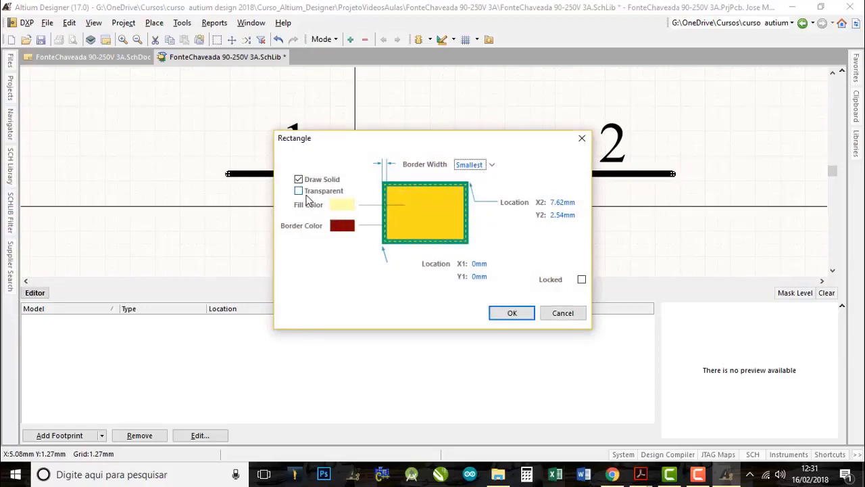
left_click(300, 191)
left_click(299, 179)
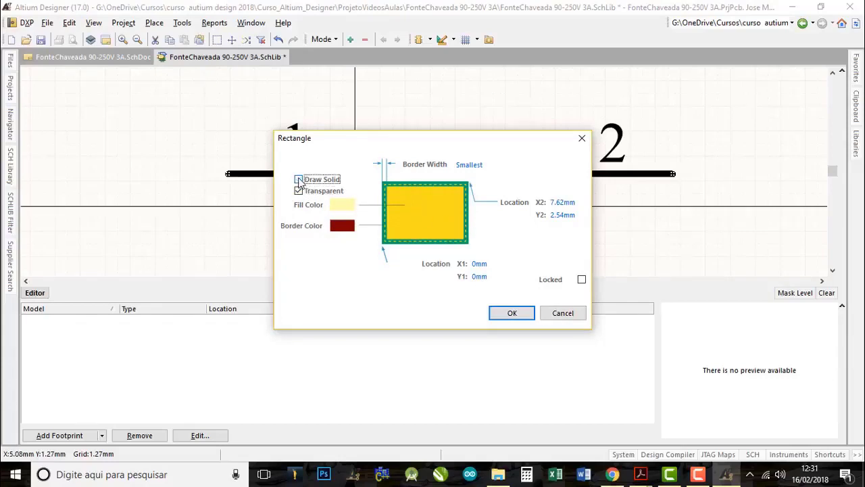
left_click(298, 180)
left_click(341, 205)
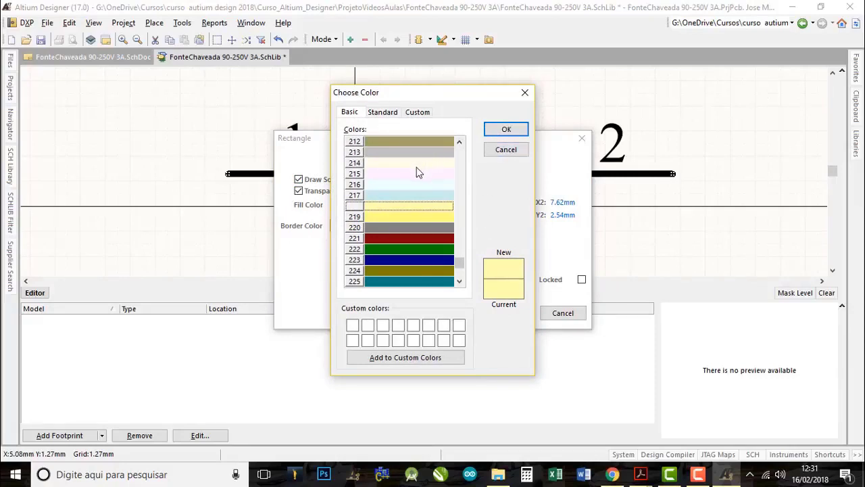
left_click_drag(459, 263, 459, 227)
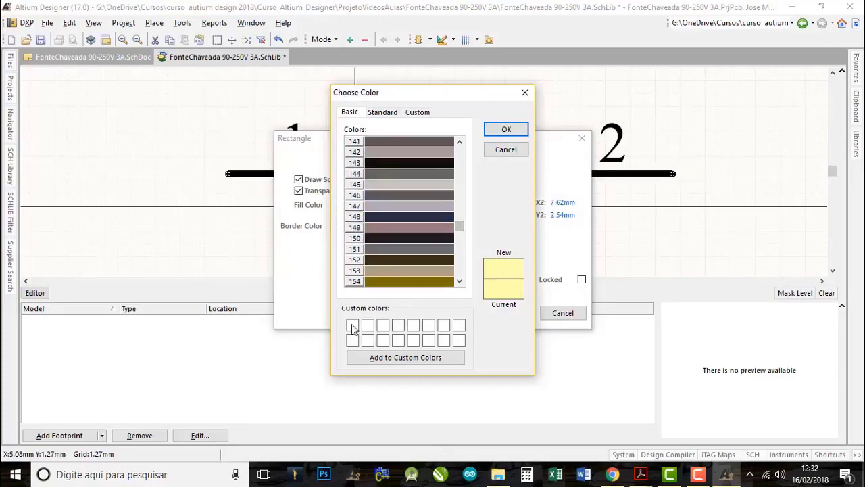
left_click(352, 327)
left_click(508, 130)
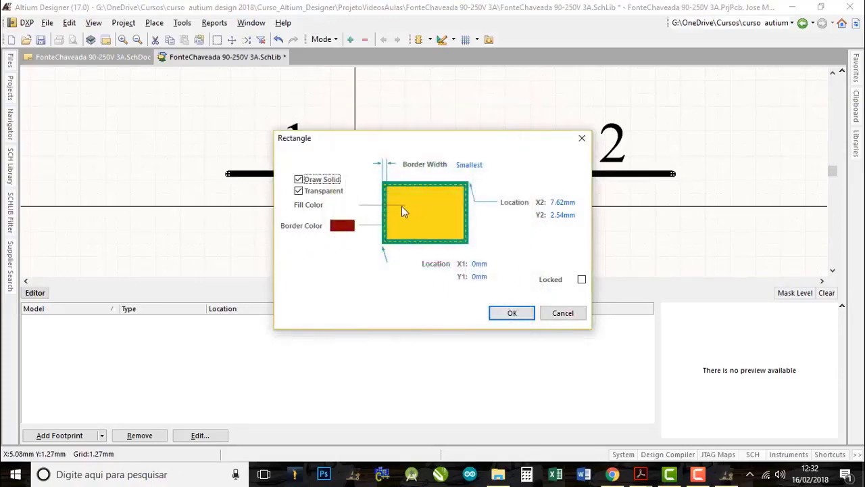
- Set the body rectangle's border color to black, basic color 3
left_click(341, 226)
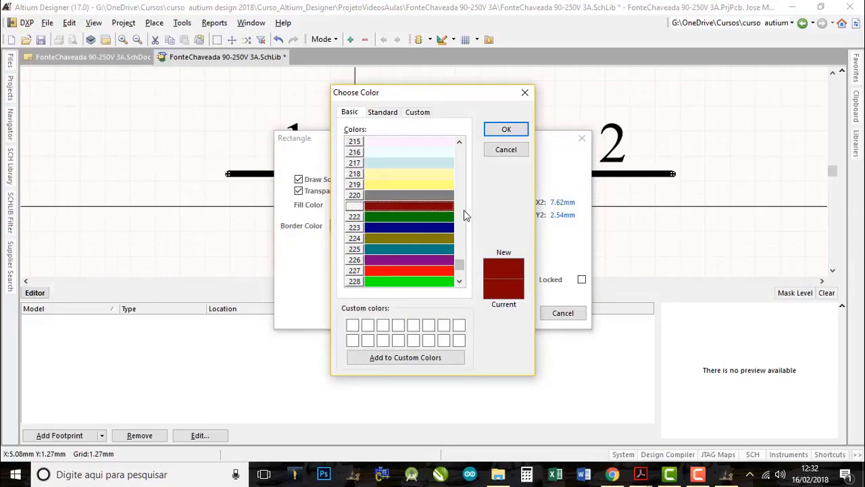
scroll(465, 215, "up", 4)
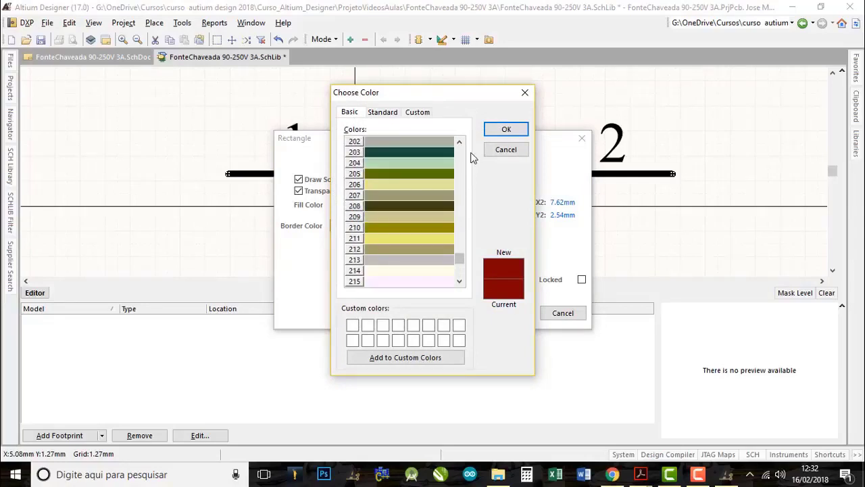
left_click_drag(459, 255, 460, 141)
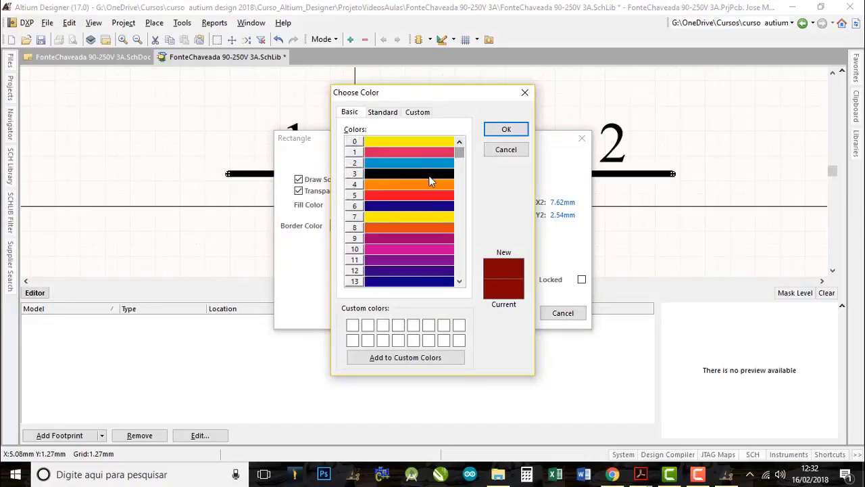
left_click(430, 174)
left_click(505, 130)
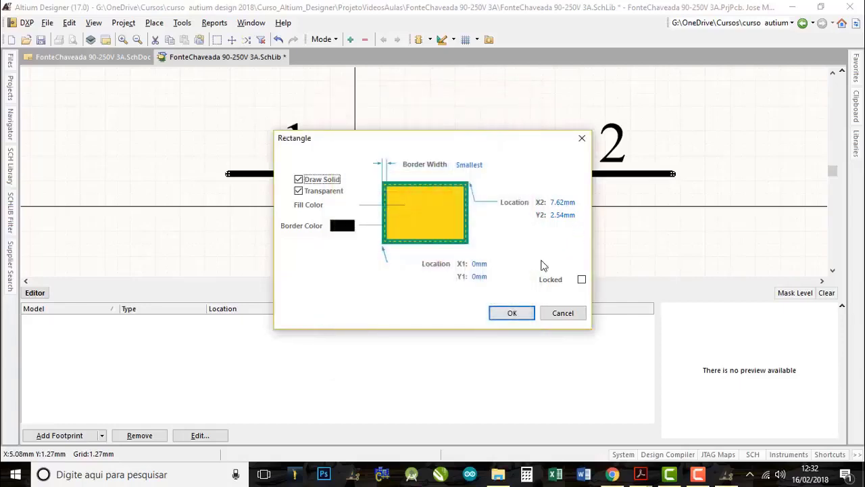
- Set the body rectangle's border color to dark blue, basic color 6, and apply the rectangle properties
left_click(343, 226)
left_click(408, 205)
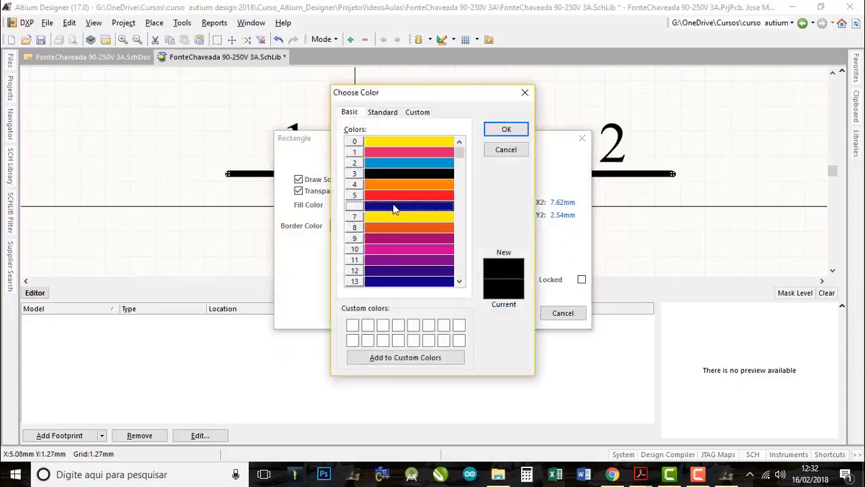
left_click(506, 130)
left_click(513, 314)
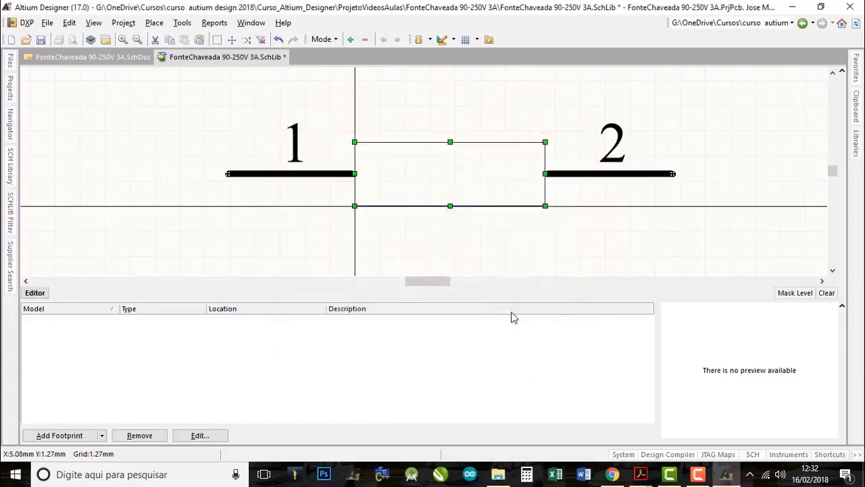
left_click(394, 147)
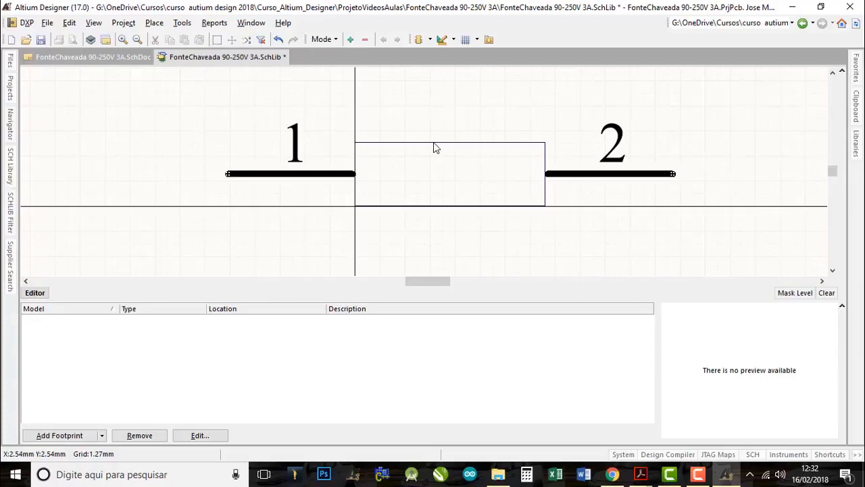
- Set the body rectangle's border width to Small
double_click(496, 174)
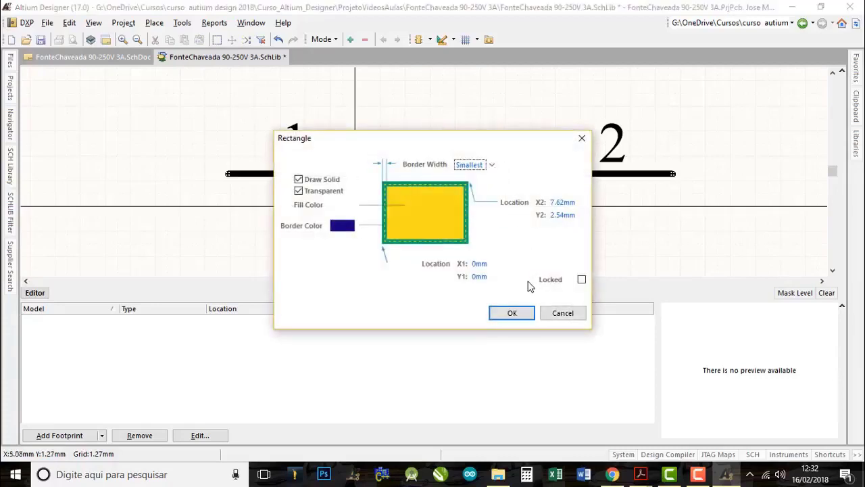
left_click(492, 166)
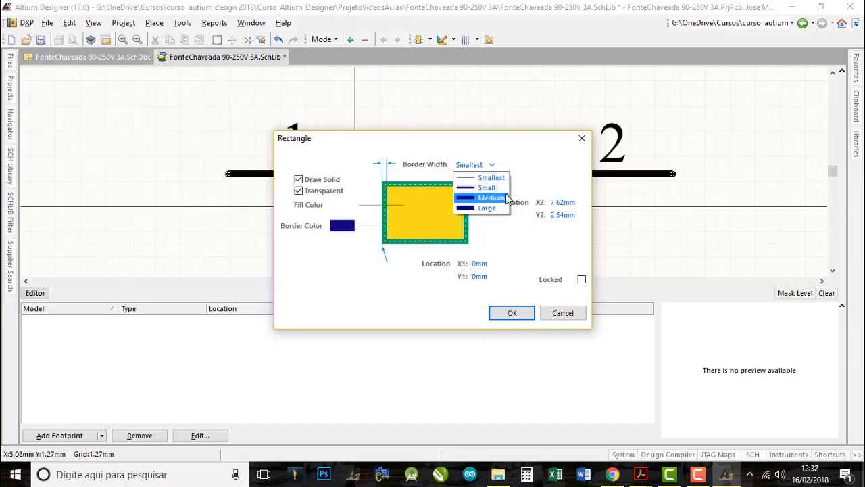
left_click(491, 189)
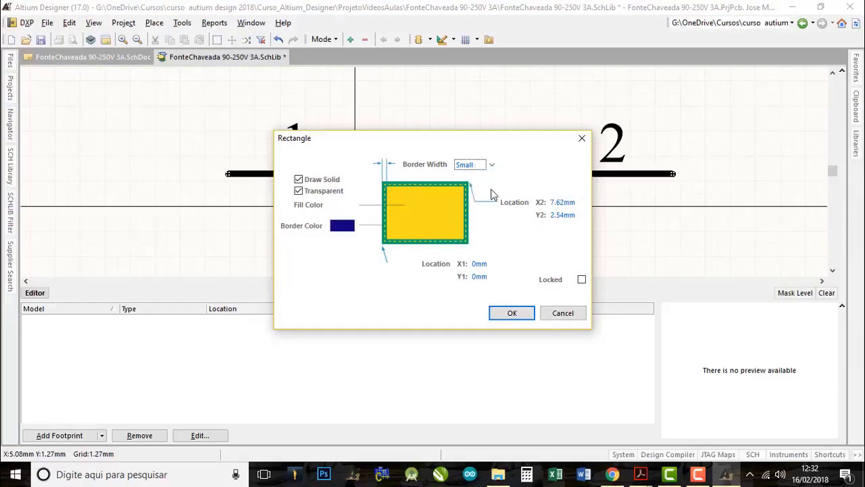
left_click(513, 316)
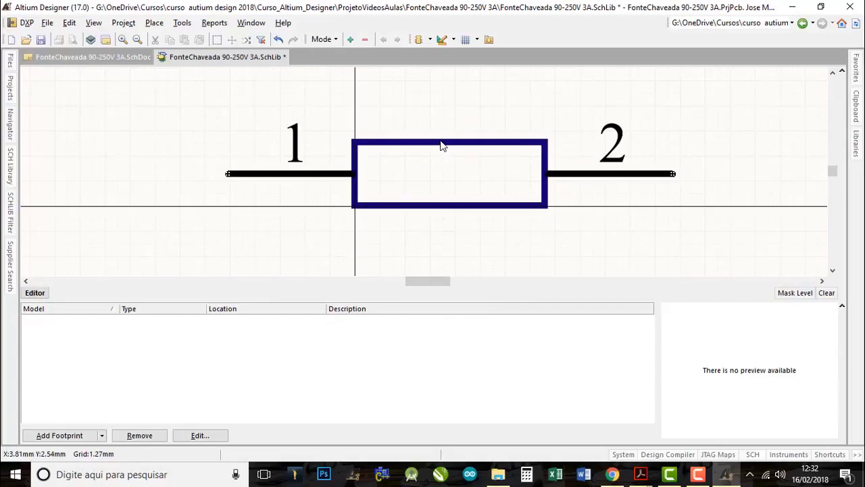
- Return the body rectangle's border width to Smallest and deselect the rectangle
double_click(443, 164)
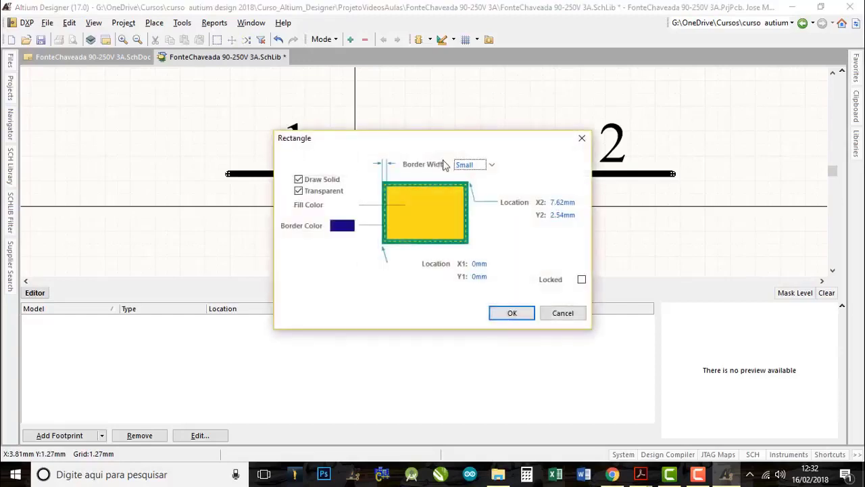
left_click(491, 165)
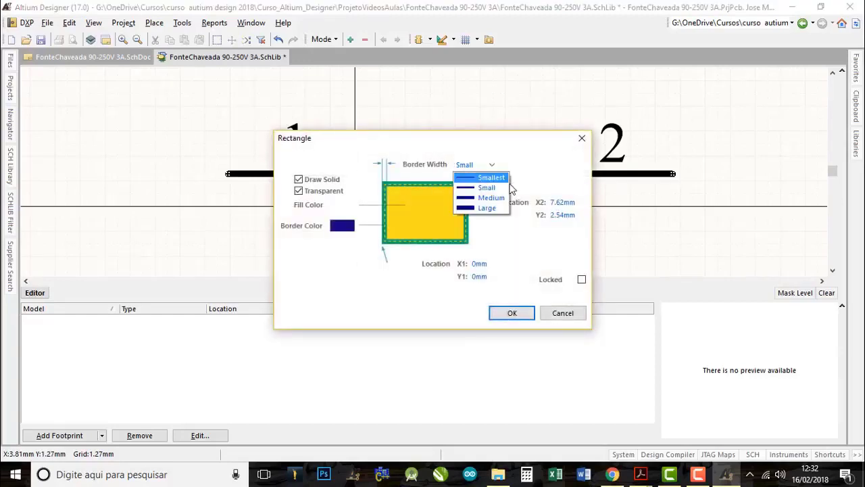
left_click(490, 177)
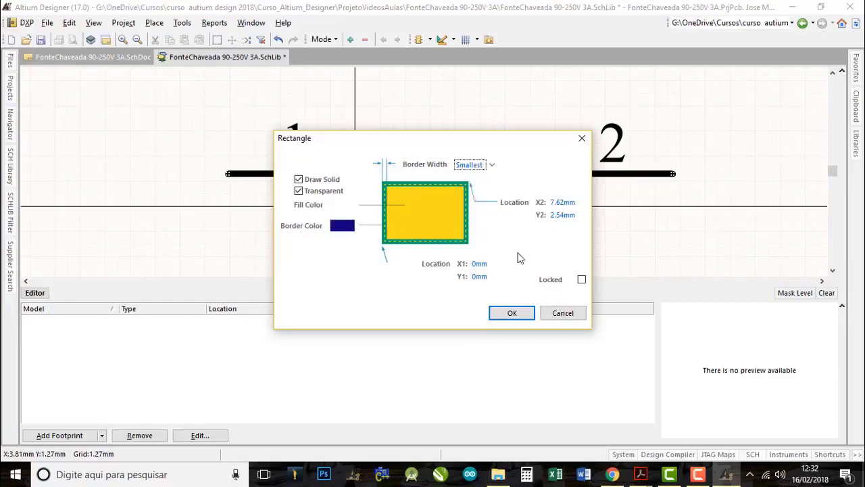
left_click(512, 313)
left_click(500, 112)
scroll(506, 169, "down", 1)
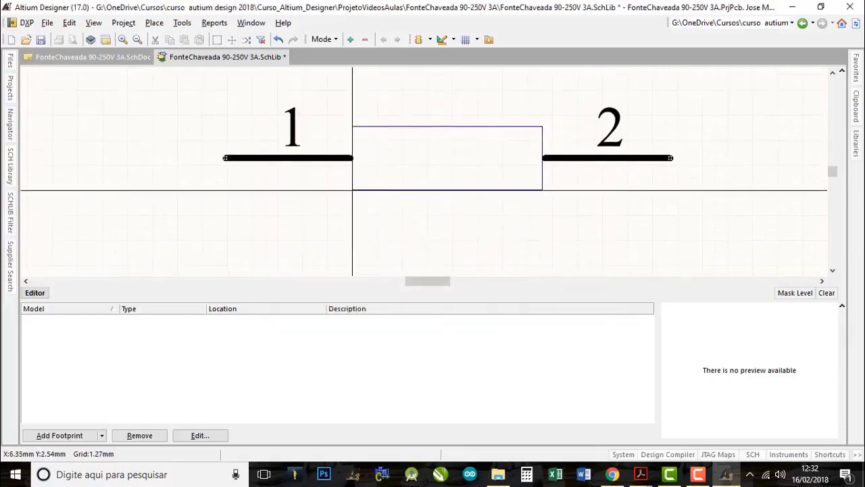
scroll(507, 129, "up", 3, "ctrl")
scroll(507, 129, "down", 4, "ctrl")
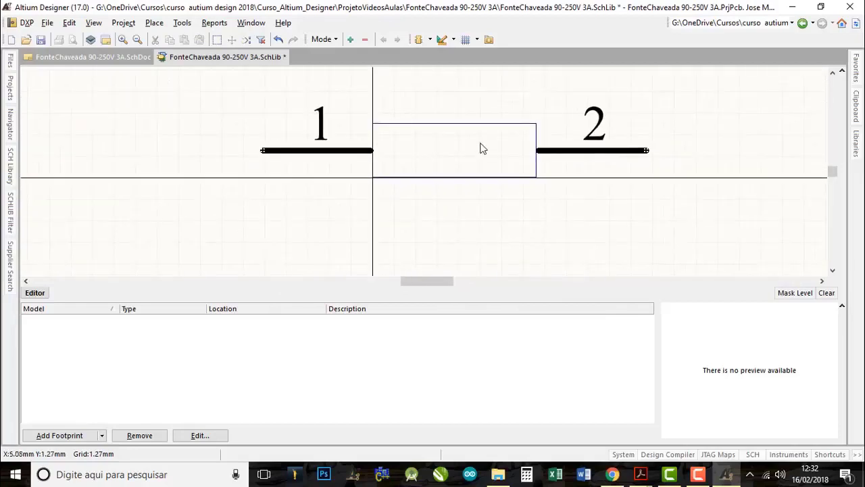
- Change the border width of the rectangle between the two pins to Small and deselect it
double_click(481, 148)
left_click(492, 164)
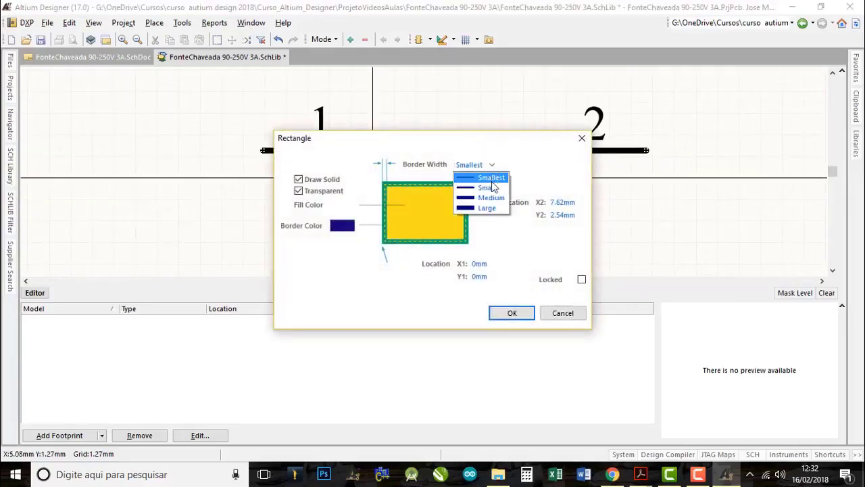
left_click(491, 187)
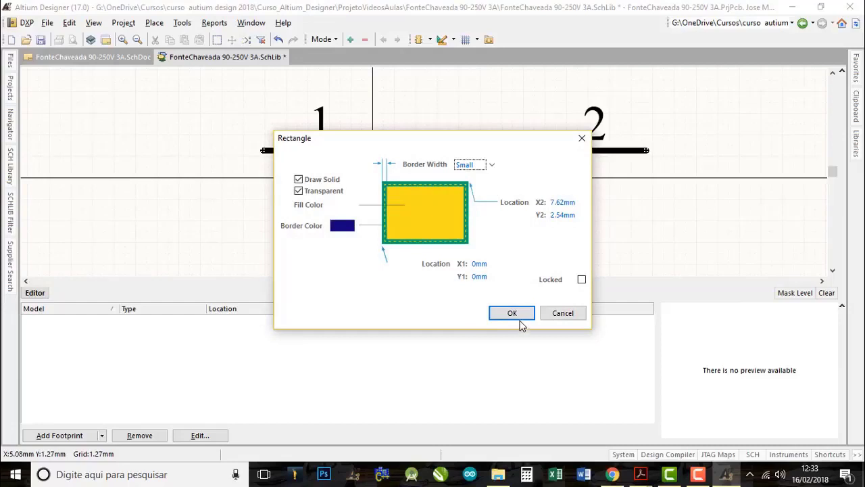
left_click(520, 320)
scroll(632, 135, "down", 3, "ctrl")
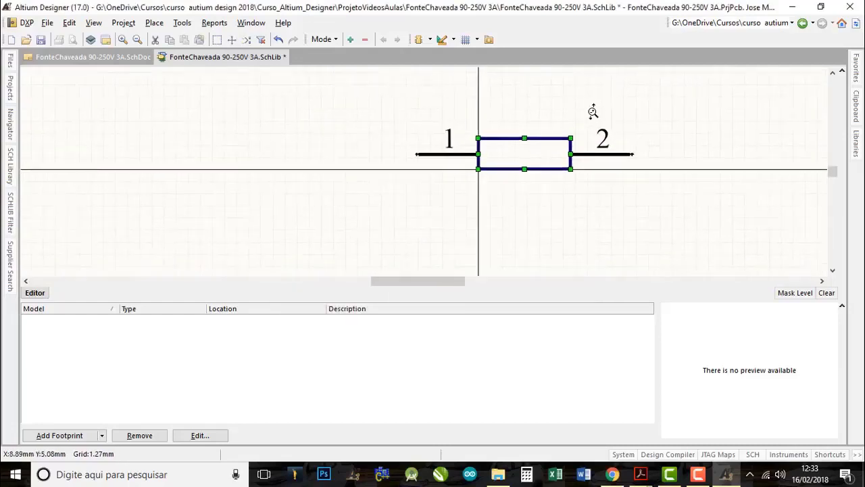
middle_click_drag(593, 112, 587, 108)
left_click(507, 92)
right_click_drag(625, 152, 566, 145)
mouse_move(477, 123)
right_mouse_down()
mouse_move(492, 124)
mouse_move(483, 123)
right_mouse_up()
right_click_drag(566, 126, 532, 127)
middle_click_drag(544, 113, 548, 110)
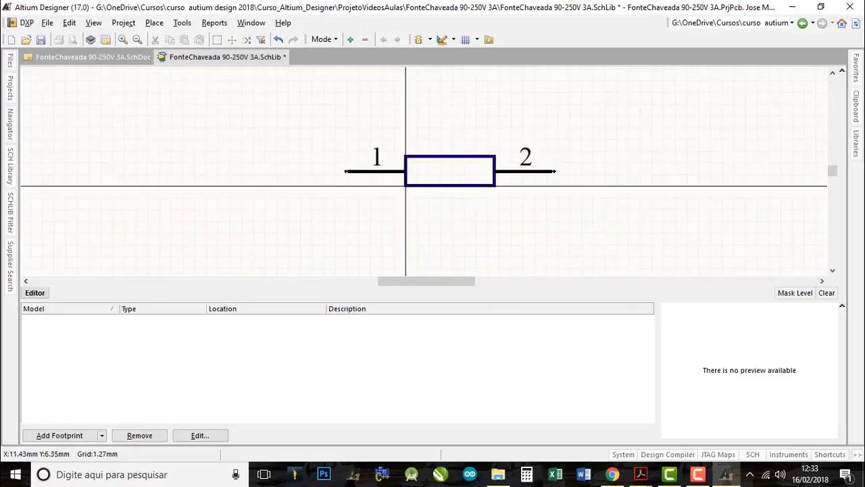
- Draw a line diagonally across the body from about X 6.35, Y -1.27 mm to X 1.27, Y 3.81 mm, ending horizontally at X -2.54 mm
left_click(455, 40)
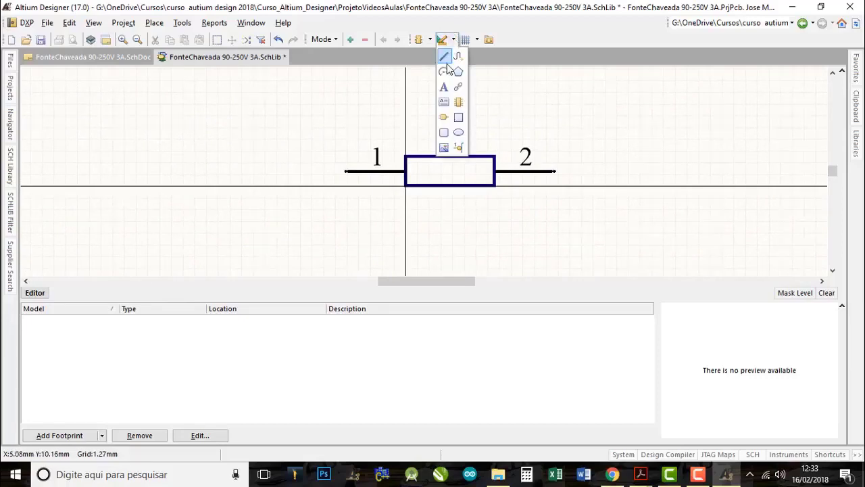
left_click(443, 60)
left_click(480, 201)
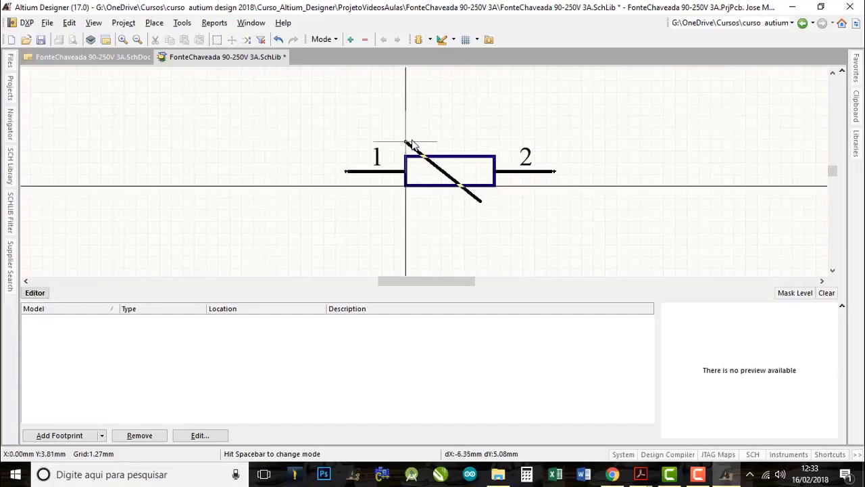
left_click(421, 142)
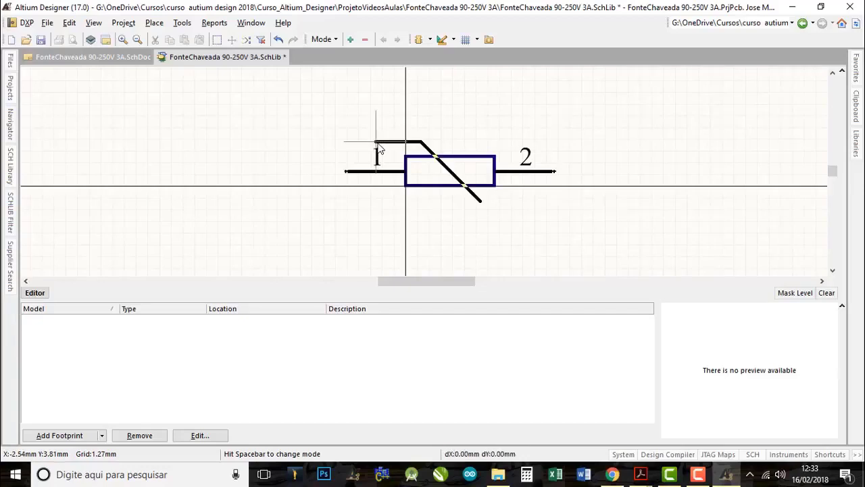
right_click(479, 153)
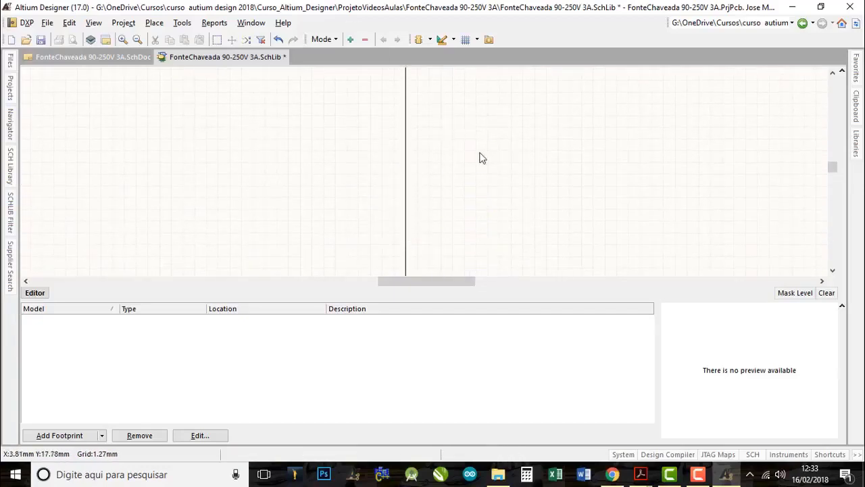
scroll(496, 183, "down", 2)
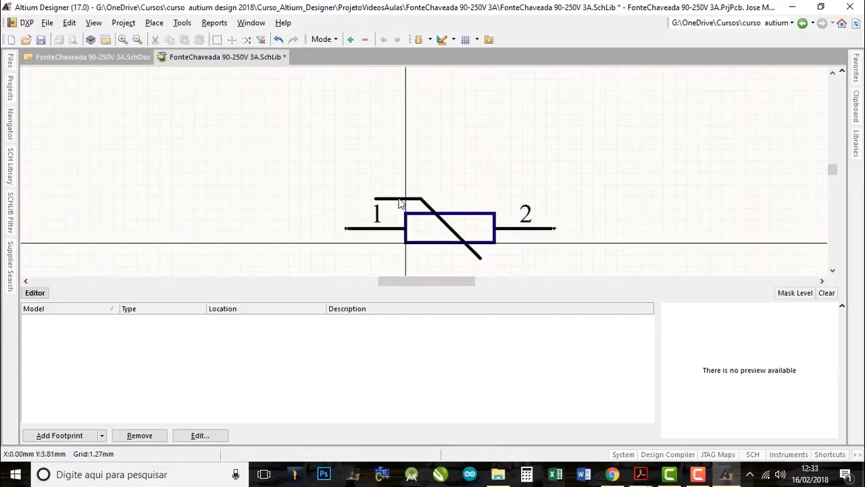
- Move the bent line 1.27 mm right, shorten its horizontal segment to X 0 mm, and leave its diagonal end at X 7.62, Y -1.27 mm
left_click(399, 198)
left_click_drag(445, 223, 467, 224)
left_click_drag(394, 199, 405, 198)
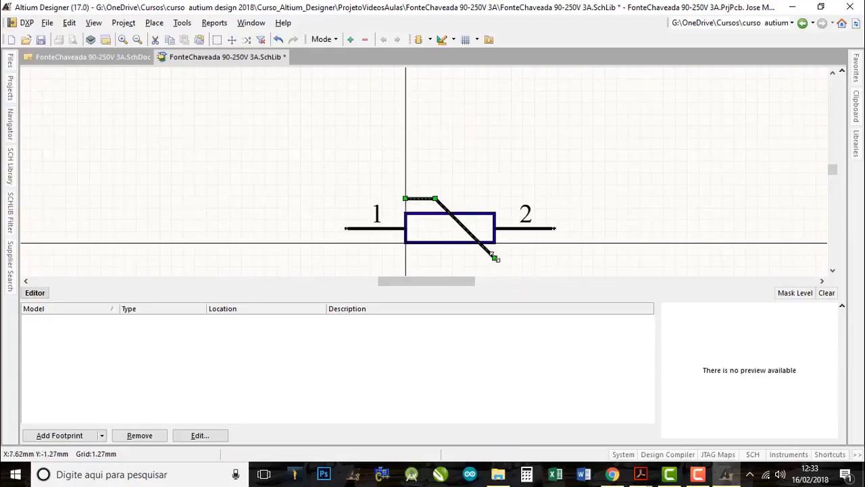
left_click_drag(493, 255, 482, 244)
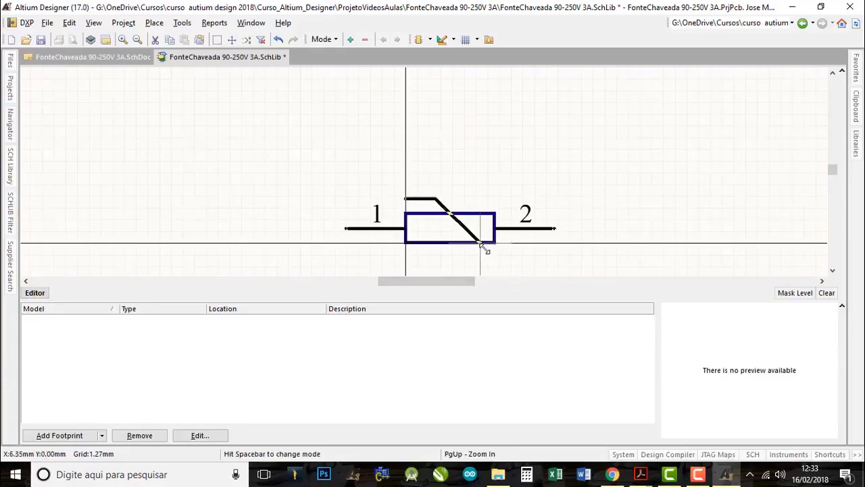
left_click_drag(482, 245, 494, 257)
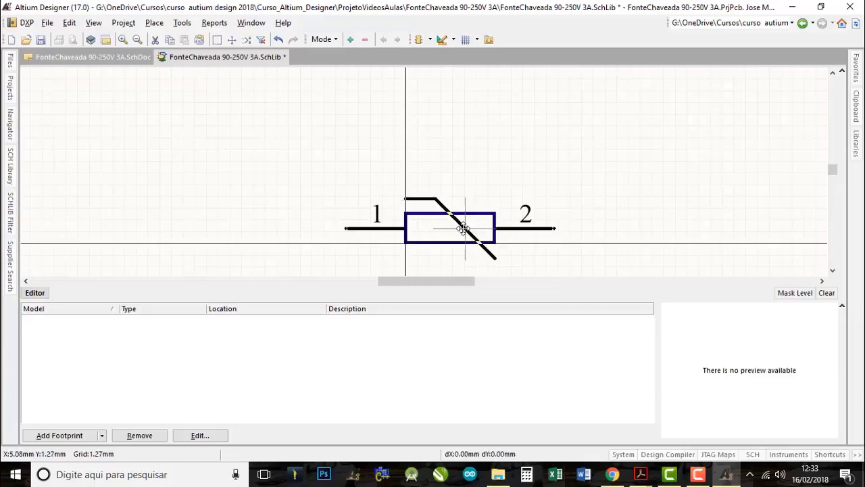
left_click(464, 228)
left_click(552, 258)
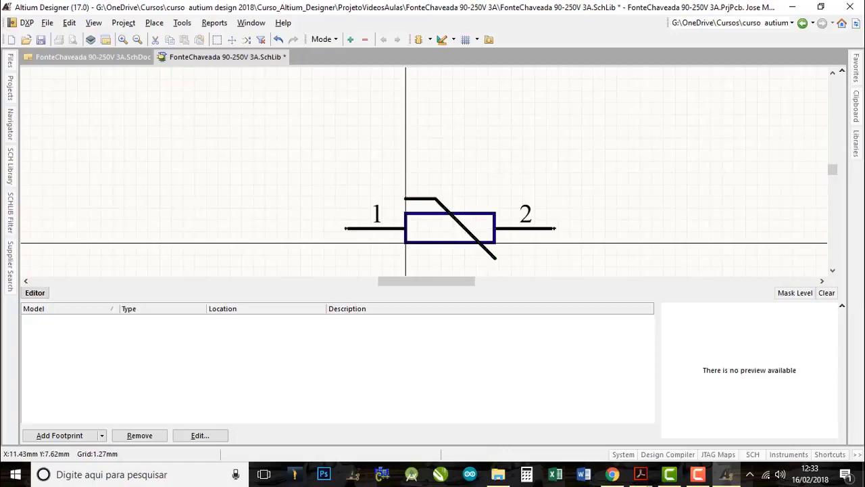
- Save the FonteChaveada 90-250V 3A.SchLib schematic library with the finished symbol drawing
middle_click_drag(543, 158, 590, 182)
right_click_drag(624, 205, 543, 204)
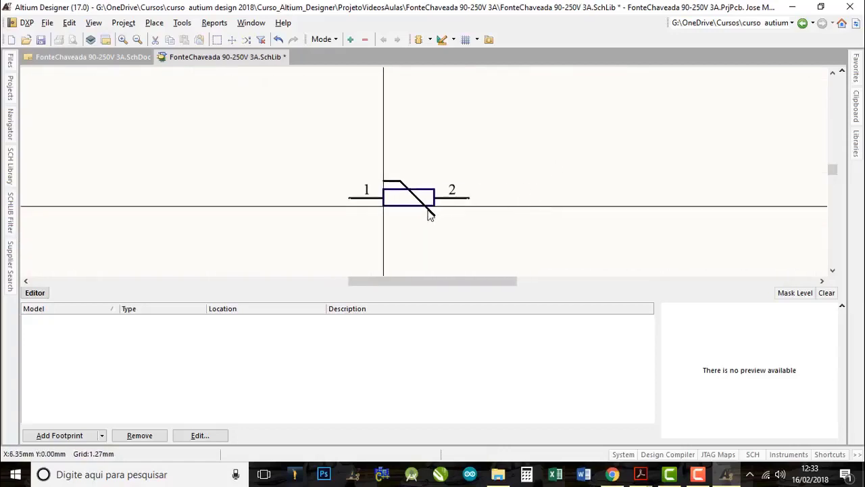
mouse_move(427, 208)
middle_mouse_down()
mouse_move(426, 184)
mouse_move(426, 199)
middle_mouse_up()
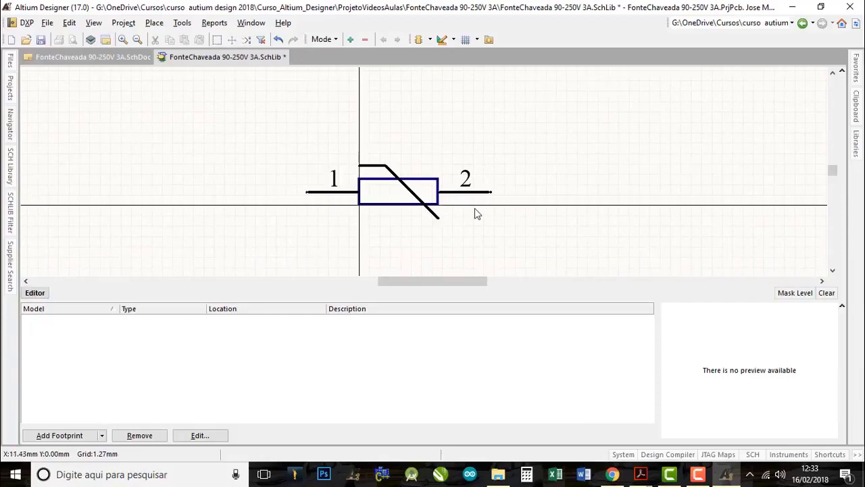
right_click_drag(400, 207, 439, 200)
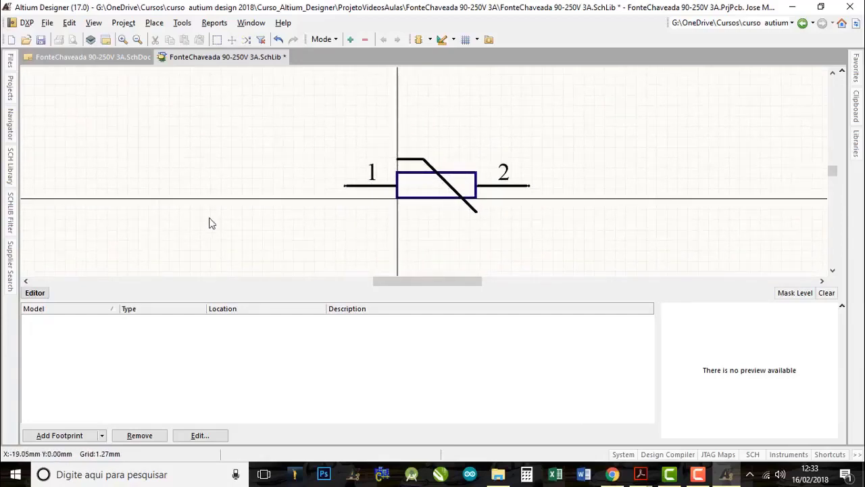
mouse_move(11, 91)
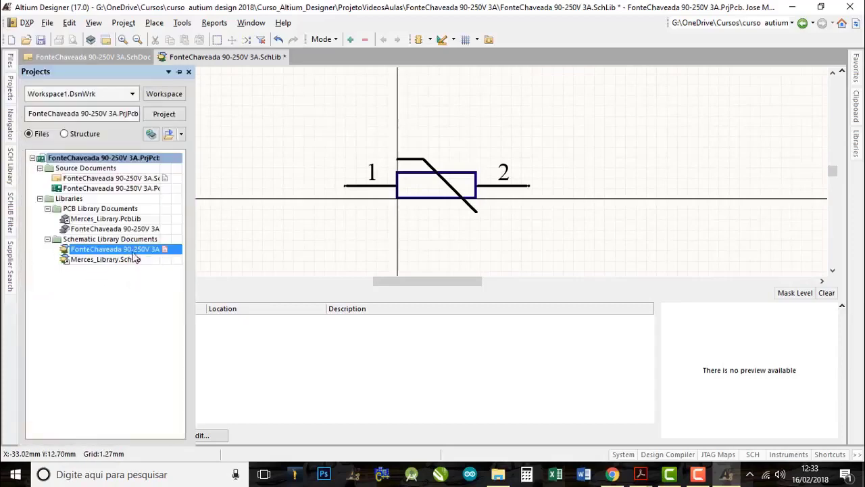
right_click(127, 251)
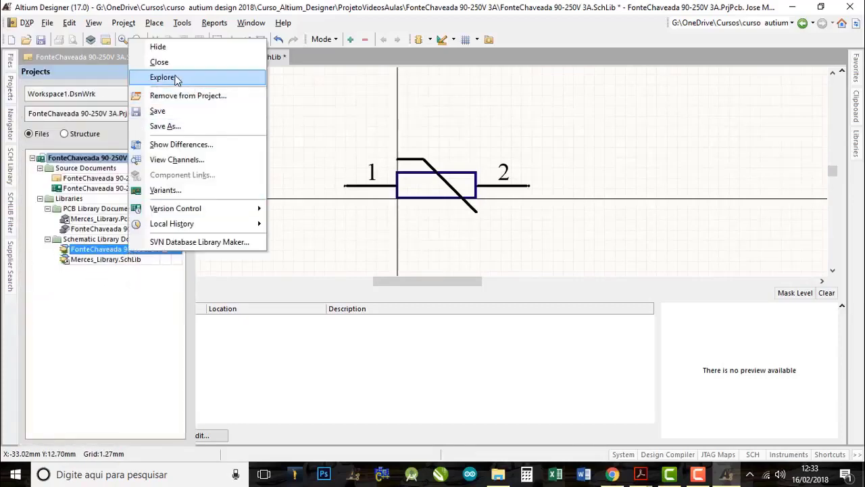
left_click(166, 113)
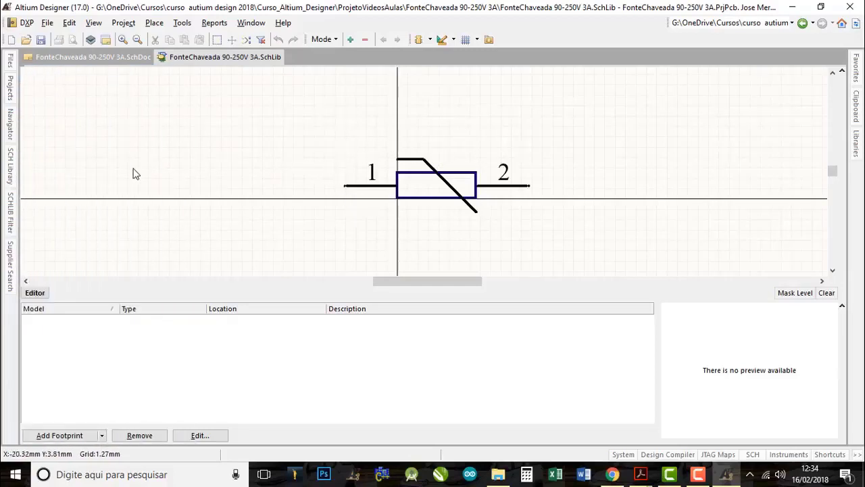
- Set Component_1's default designator to V? and its default comment to ?
left_click(10, 174)
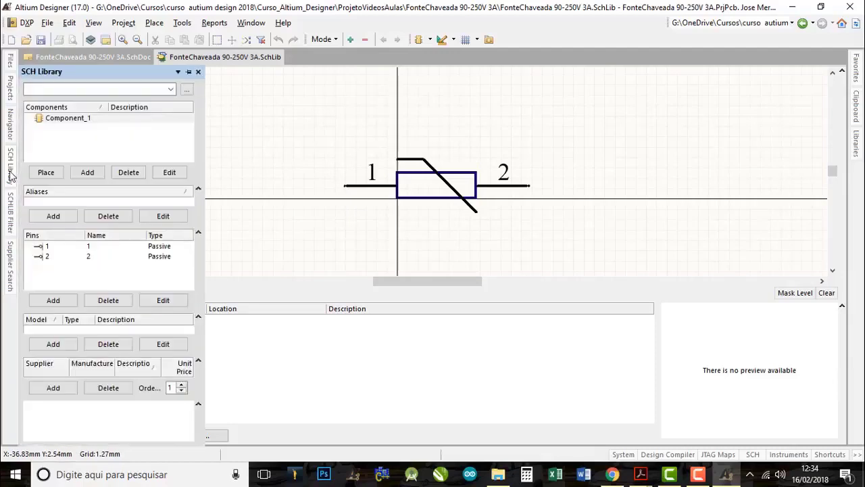
double_click(65, 119)
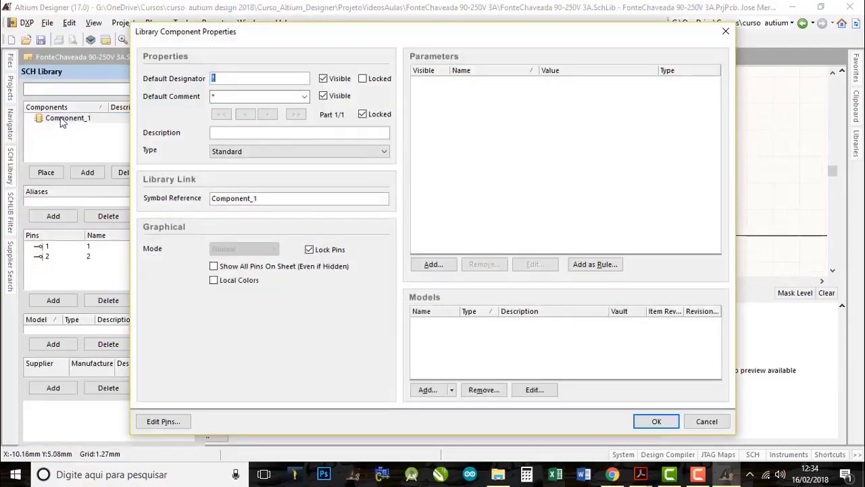
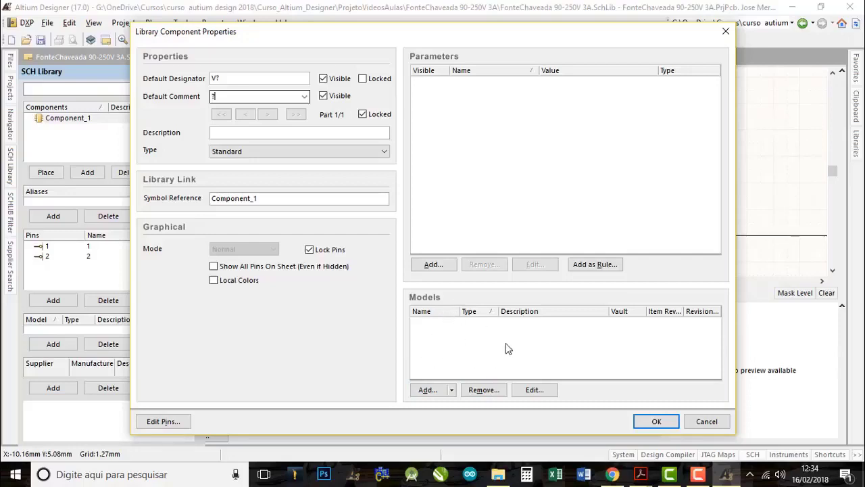
left_click(654, 423)
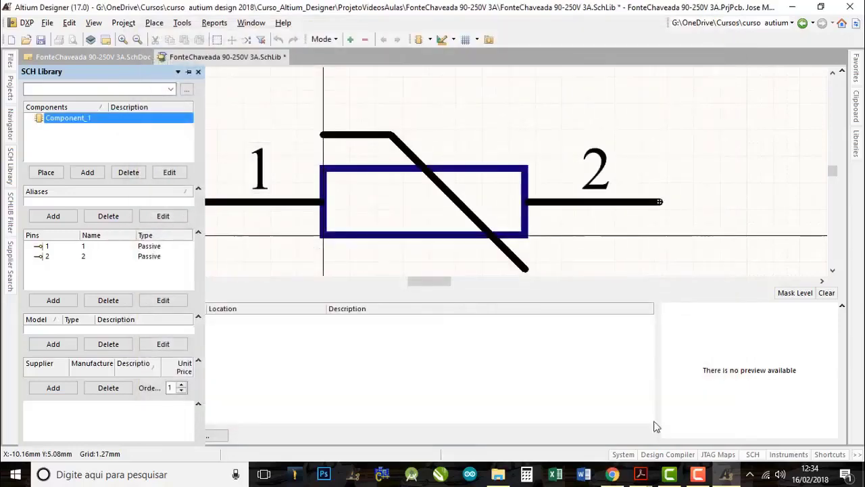
right_click_drag(488, 187, 553, 184)
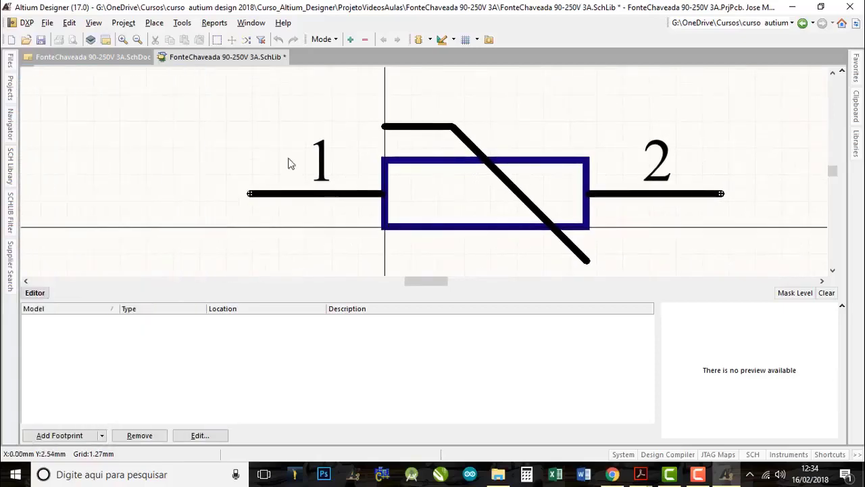
- Change the component's symbol reference to Varistor and save the schematic library
mouse_move(9, 167)
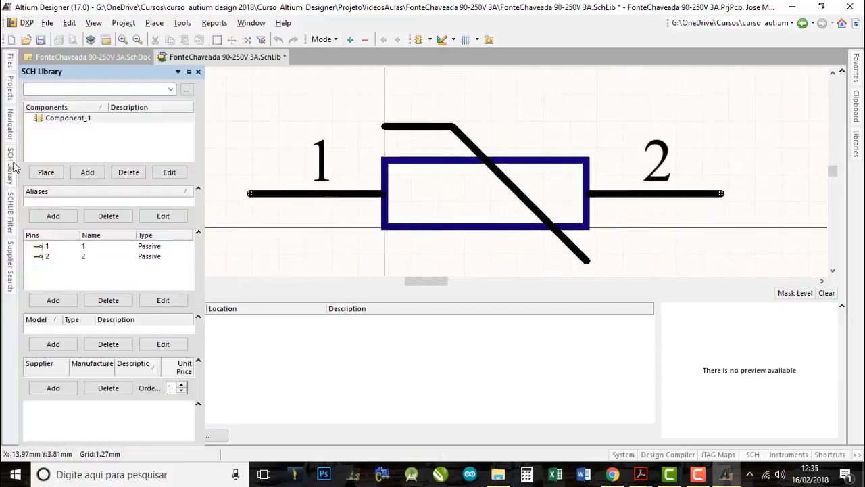
double_click(60, 119)
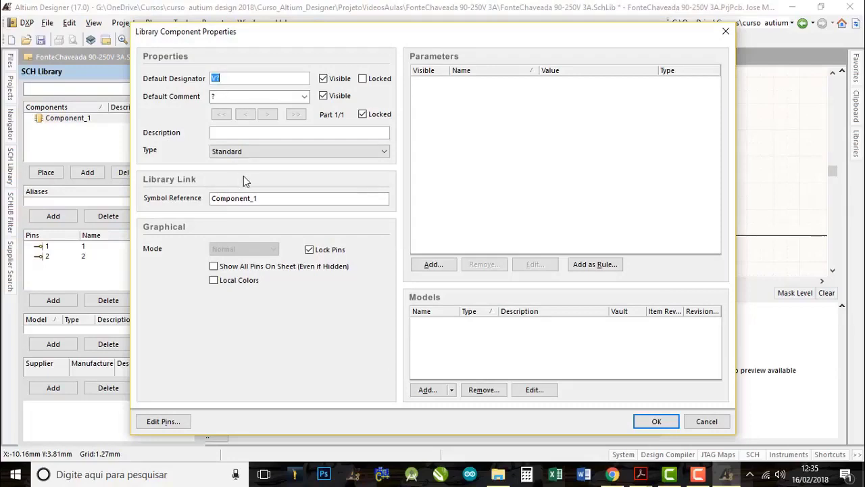
left_click_drag(274, 198, 202, 200)
type("Varistor")
left_click(647, 423)
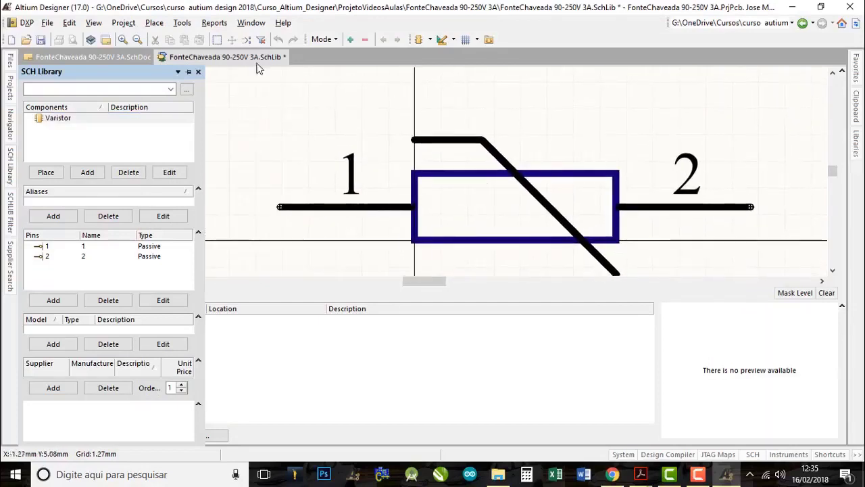
left_click(41, 40)
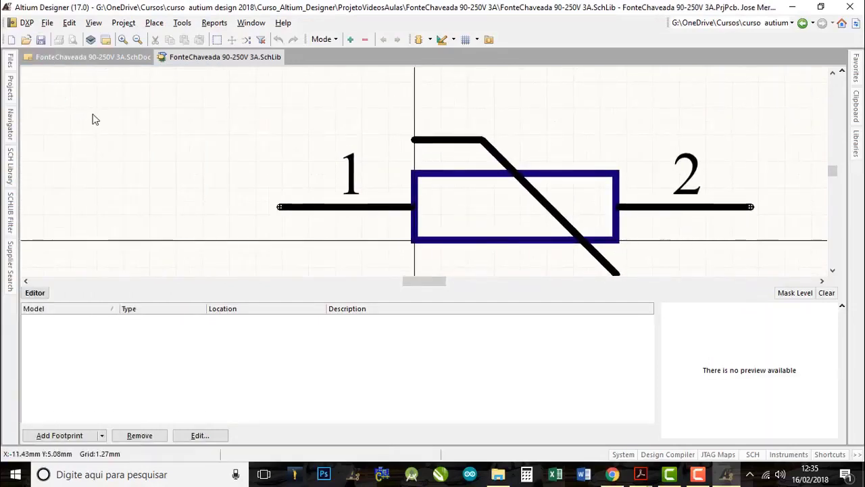
- Display the components of FonteChaveada 90-250V 3A.SchLib among the available libraries and select the Varistor
left_click(857, 143)
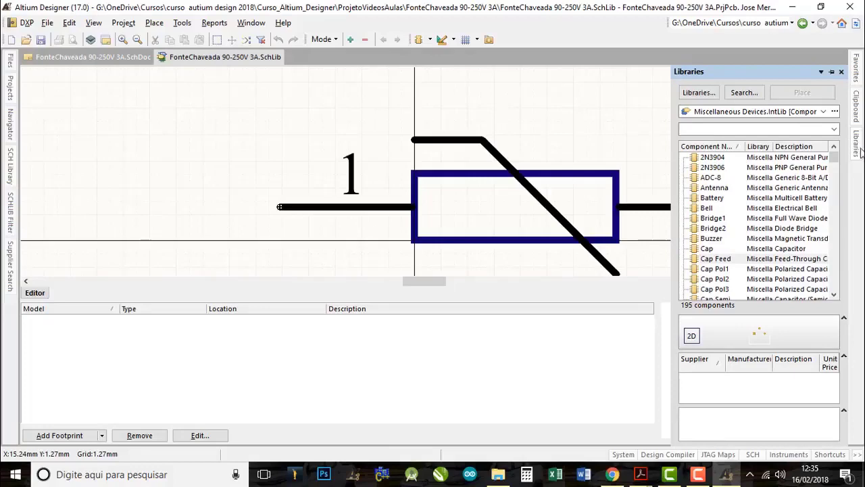
left_click(698, 93)
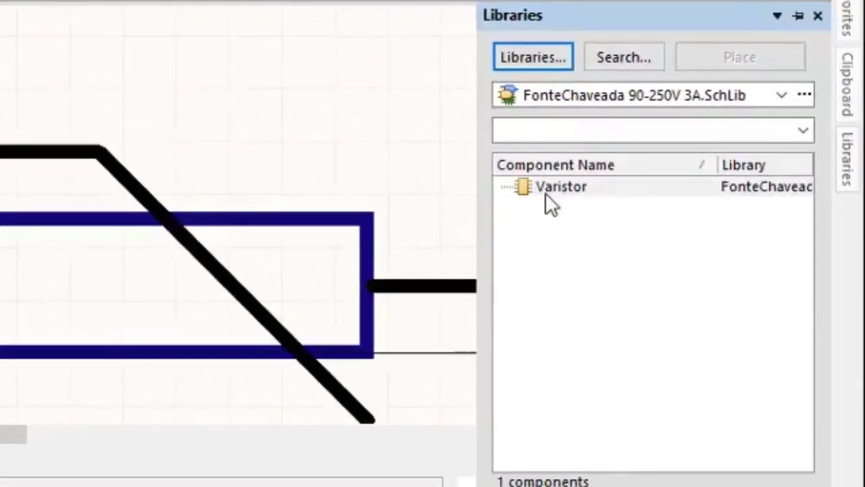
left_click_drag(558, 191, 556, 188)
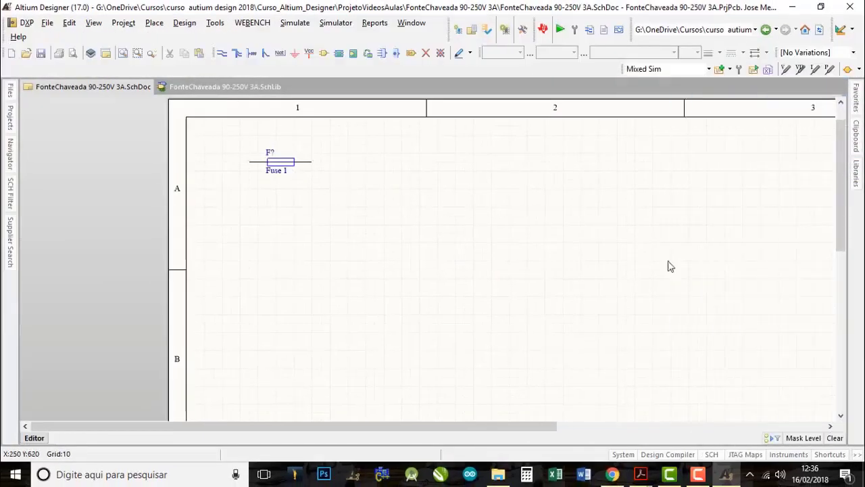
- Place the Varistor on the FonteChaveada 90-250V 3A.SchDoc schematic beside Fuse 1, with its pin 1 end at about X 170, Y 690
mouse_move(857, 176)
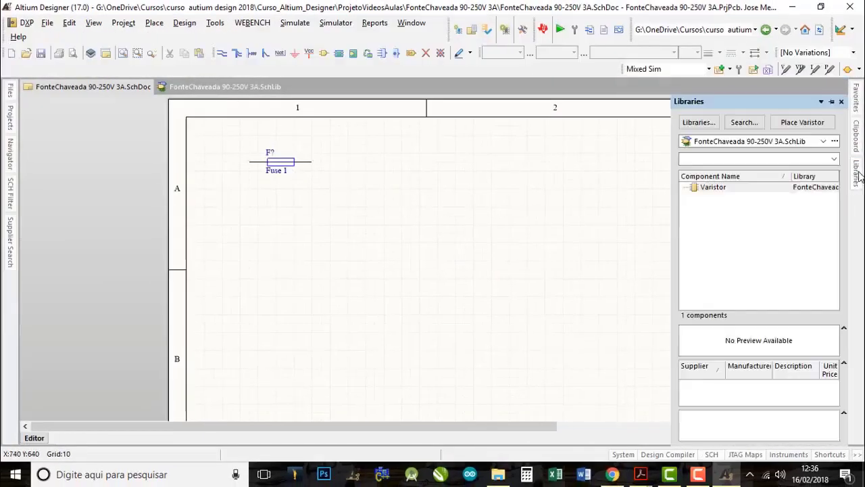
left_click(711, 187)
left_click(801, 123)
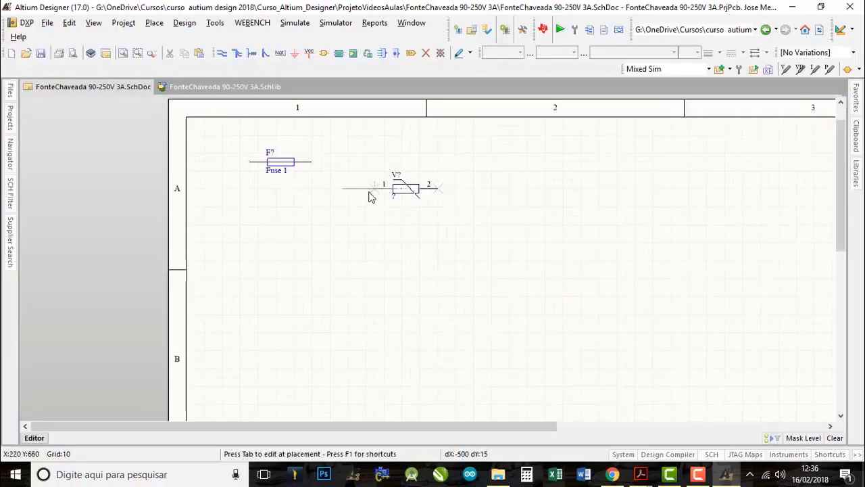
scroll(284, 176, "up", 1, "ctrl")
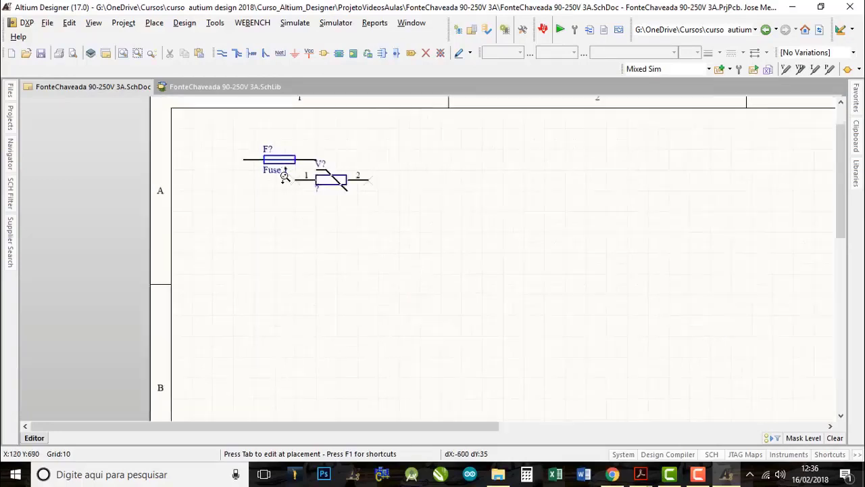
scroll(283, 176, "up", 3, "ctrl")
key("Left")
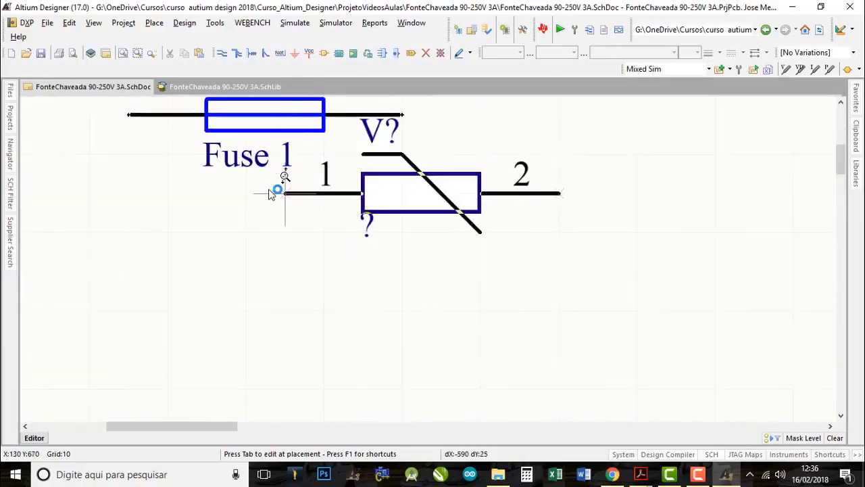
right_click_drag(278, 232, 336, 320)
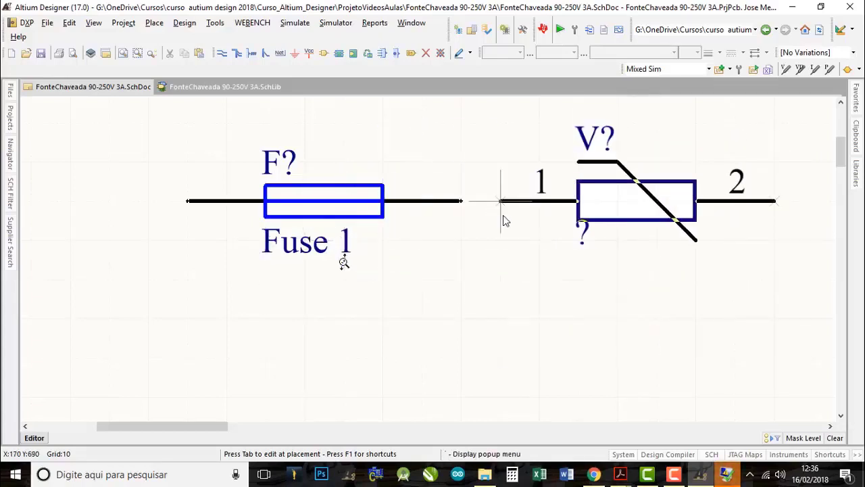
left_click(504, 218)
right_click(440, 300)
right_click_drag(582, 265, 486, 239)
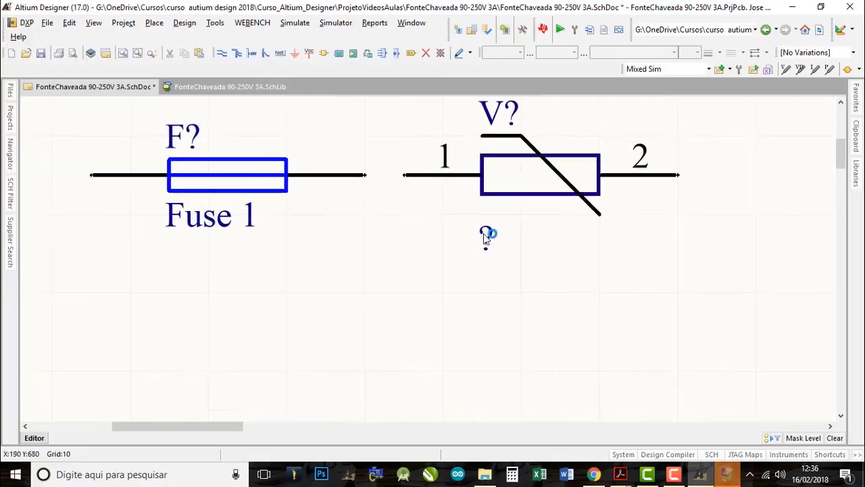
- In the schematic library, change the varistor symbol's bent line color to basic blue 229
left_click(213, 87)
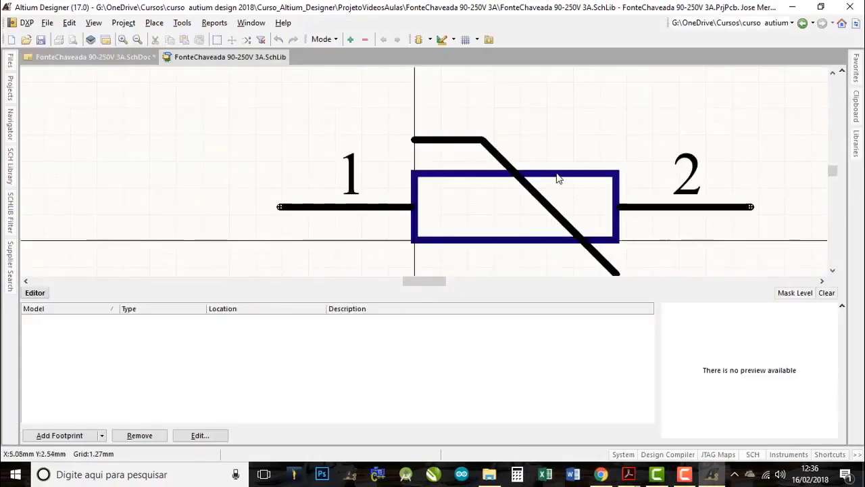
double_click(545, 177)
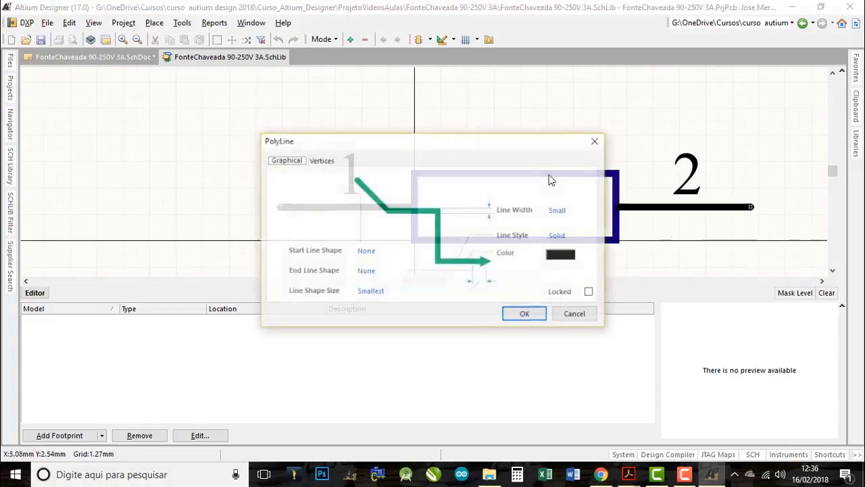
left_click(563, 256)
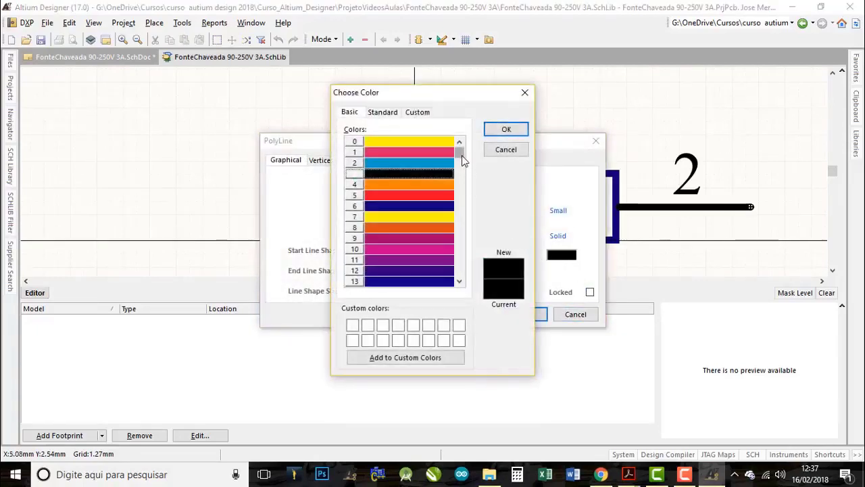
left_click_drag(462, 160, 462, 277)
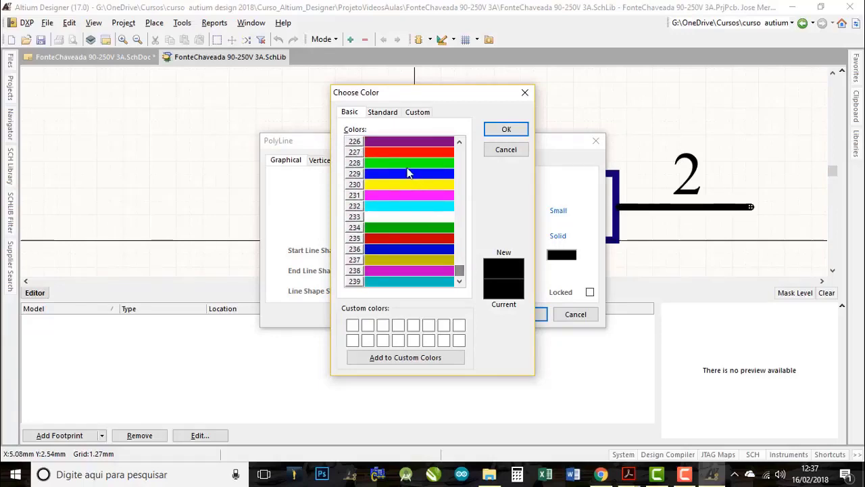
left_click(400, 176)
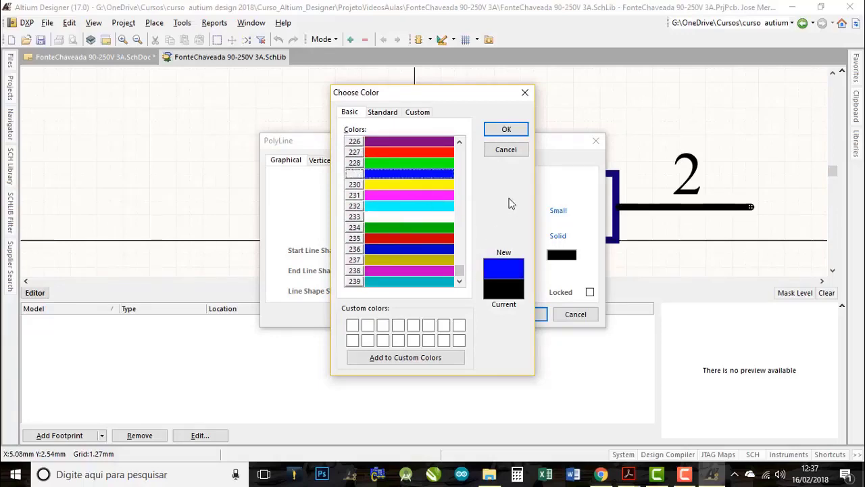
left_click(506, 130)
left_click(526, 315)
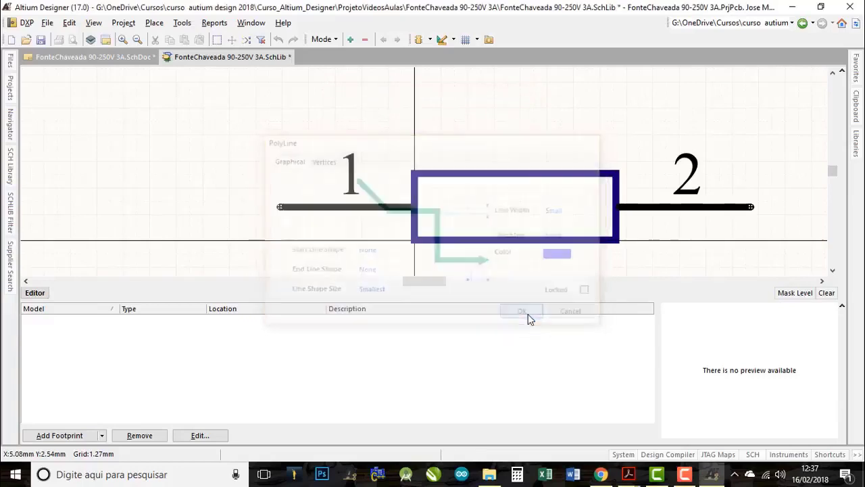
- Set the varistor rectangle's border color to basic blue 229, adding green 228 and blue 229 to the custom colors
double_click(456, 190)
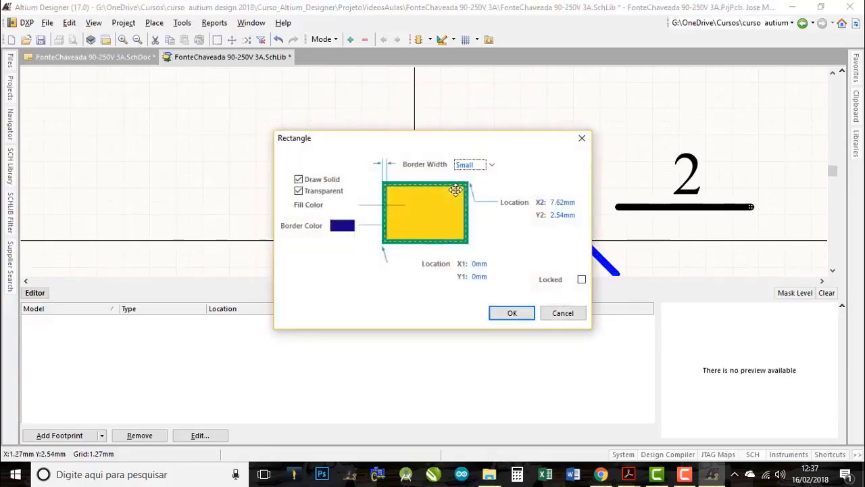
left_click(343, 225)
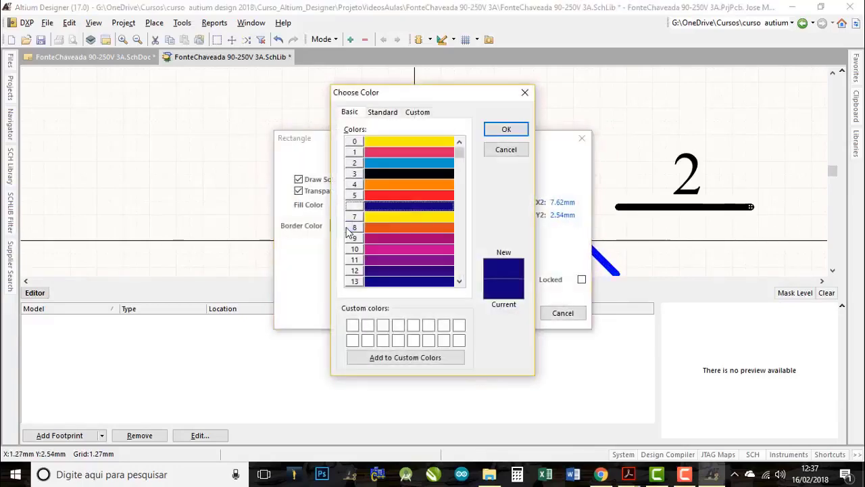
left_click_drag(460, 156, 469, 278)
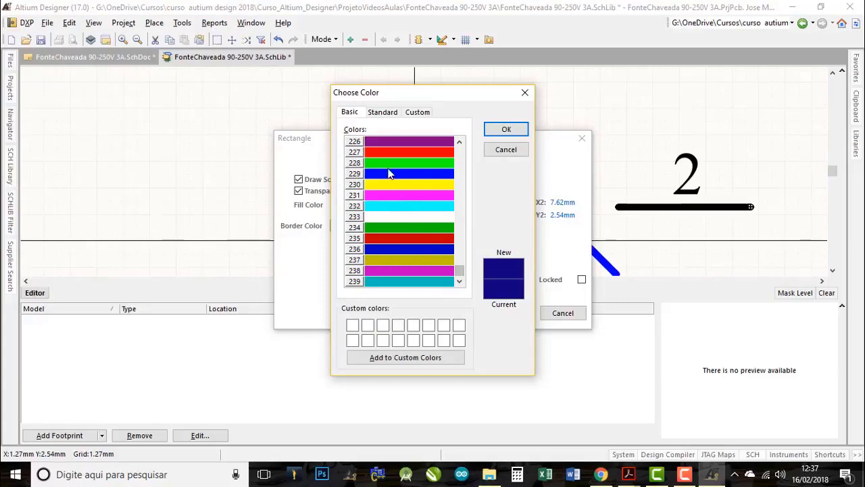
left_click(392, 163)
left_click(396, 359)
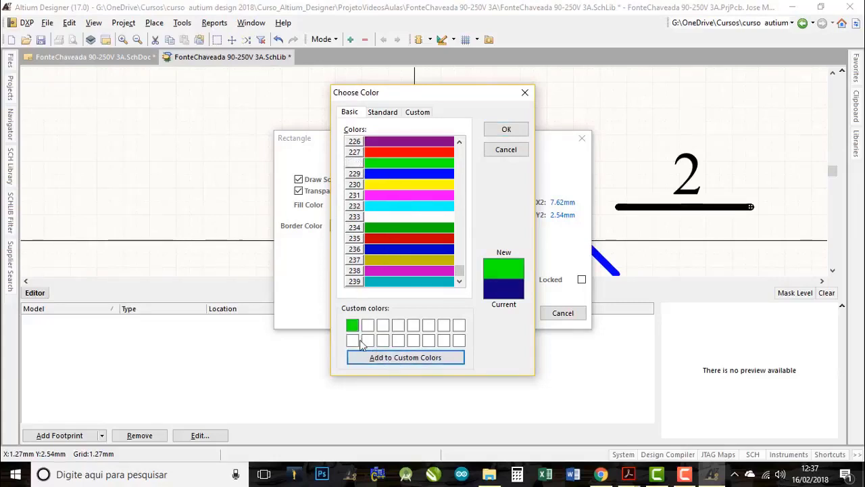
left_click(406, 174)
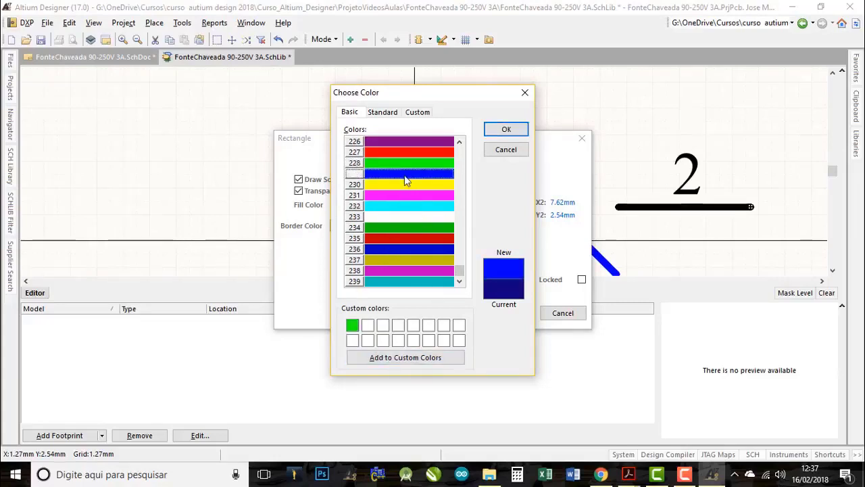
left_click(390, 358)
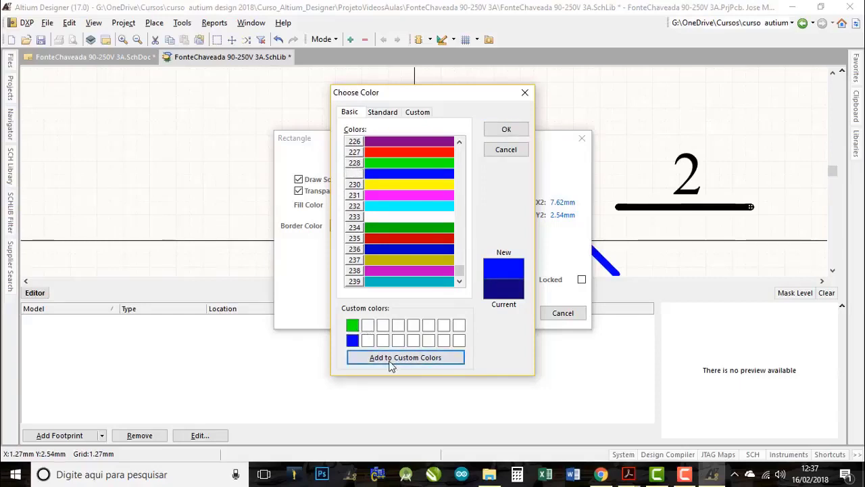
left_click(510, 131)
left_click(510, 315)
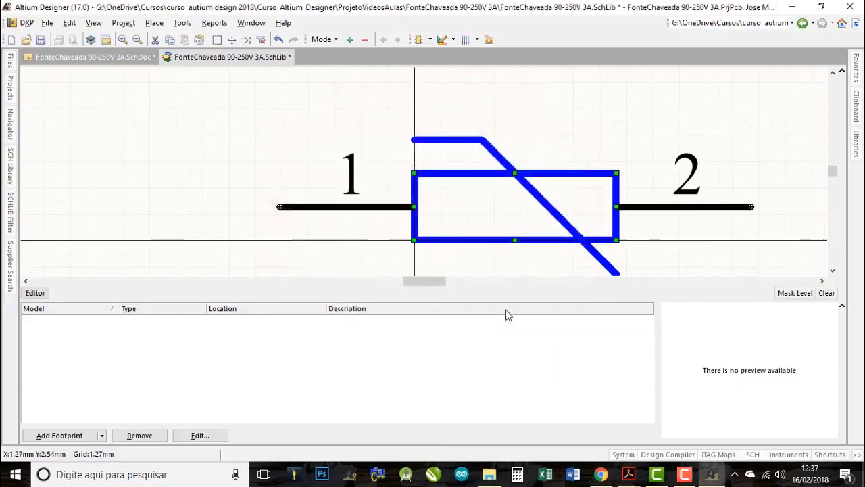
- Recolor the varistor symbol's bent line with basic dark blue 223 and add that shade to the custom colors
right_click_drag(599, 164, 602, 138)
scroll(602, 138, "down", 2, "ctrl")
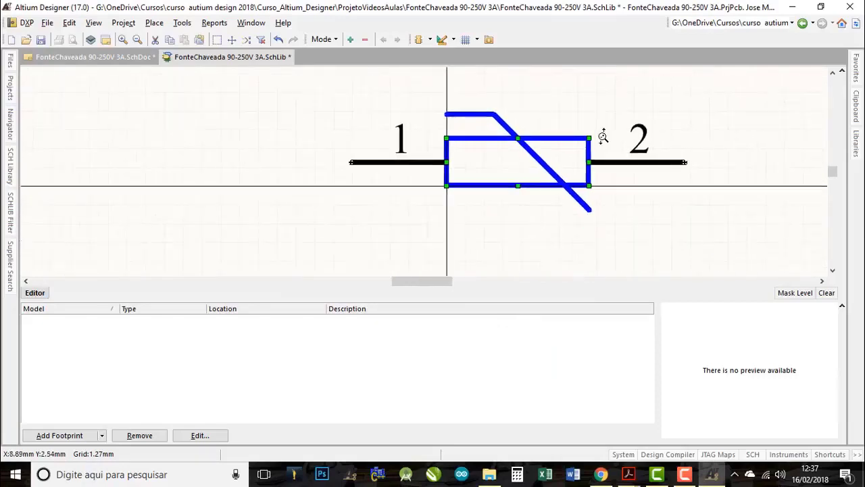
double_click(516, 128)
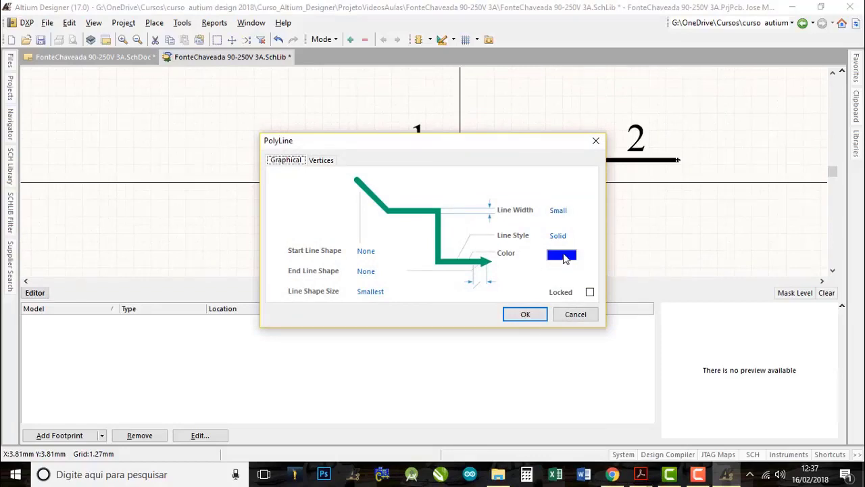
left_click(562, 255)
left_click(410, 141)
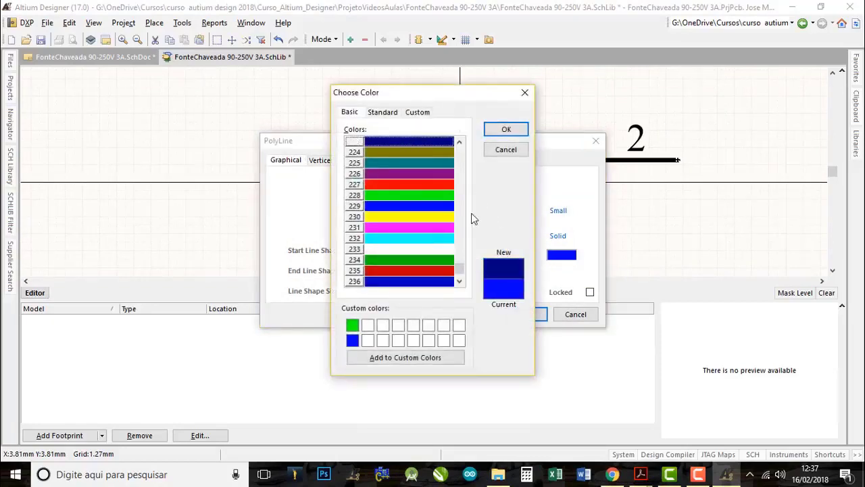
left_click(388, 358)
left_click(506, 129)
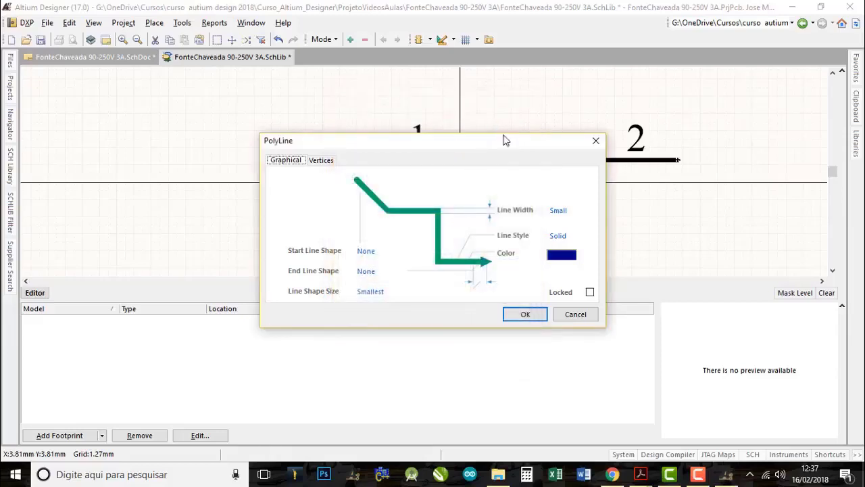
left_click(536, 314)
right_click_drag(573, 182, 555, 238)
left_click(615, 170)
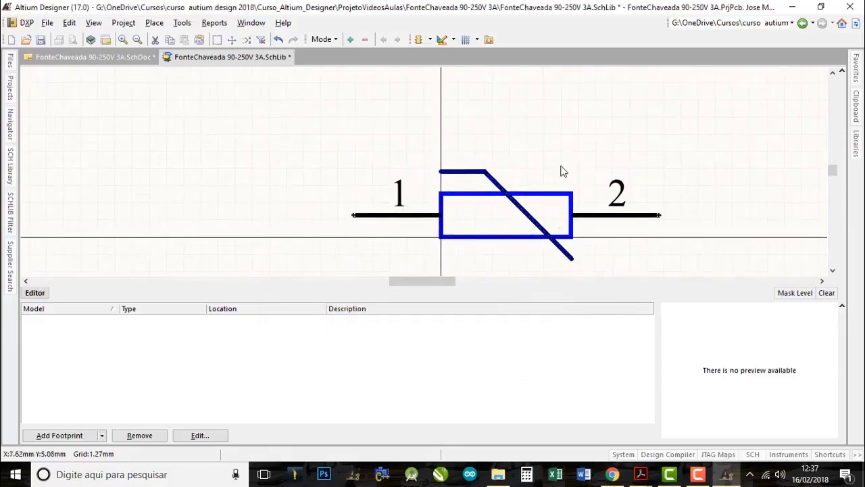
middle_click_drag(522, 224, 522, 224)
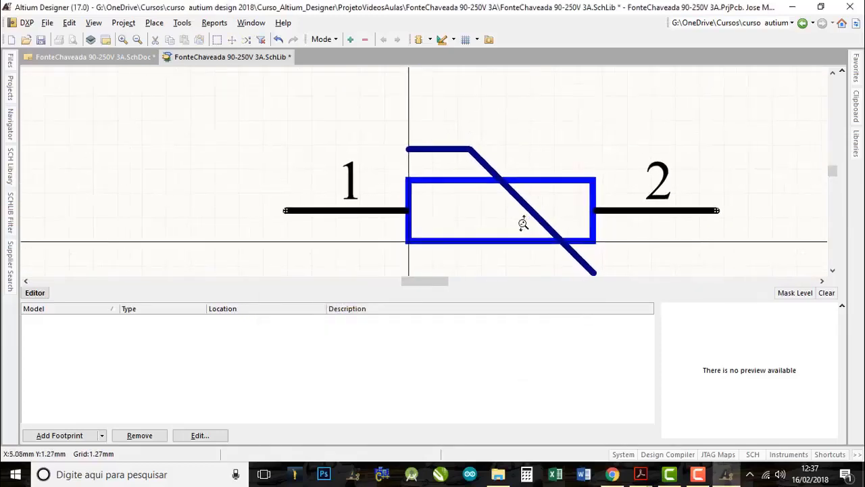
right_click_drag(532, 231, 556, 168)
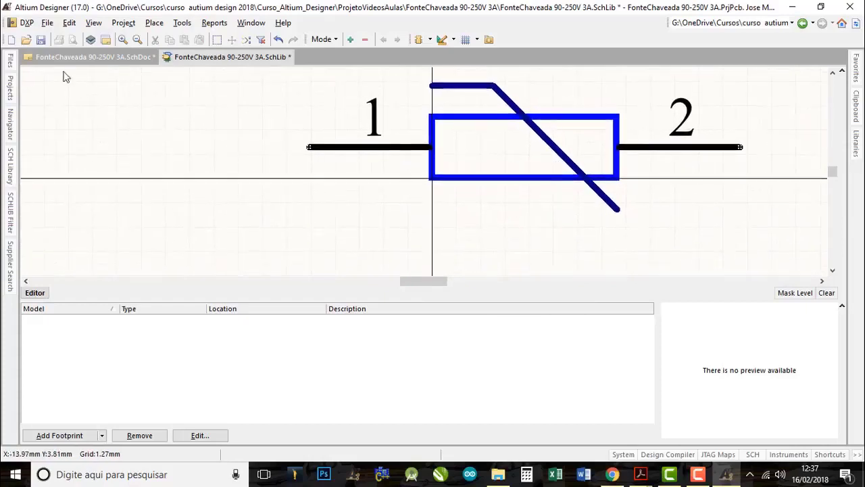
- Save the schematic library, update the schematics from it, and return to FonteChaveada 90-250V 3A.SchDoc
left_click(40, 39)
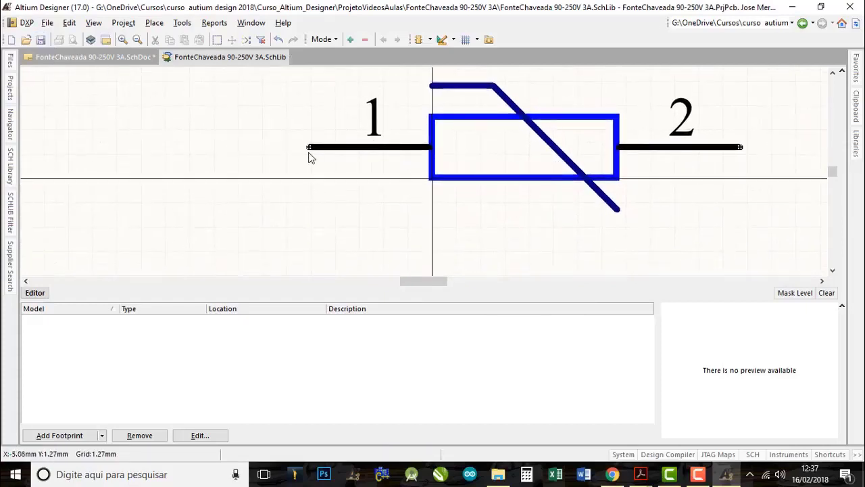
left_click(116, 60)
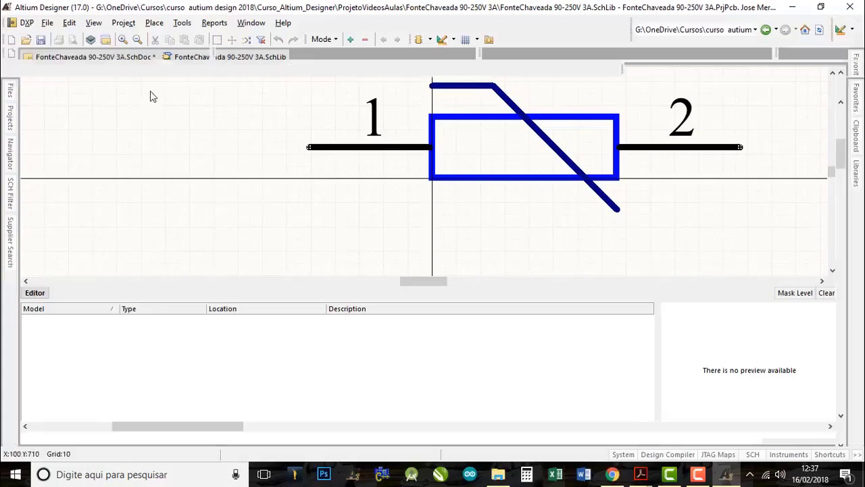
scroll(538, 257, "up", 3, "ctrl")
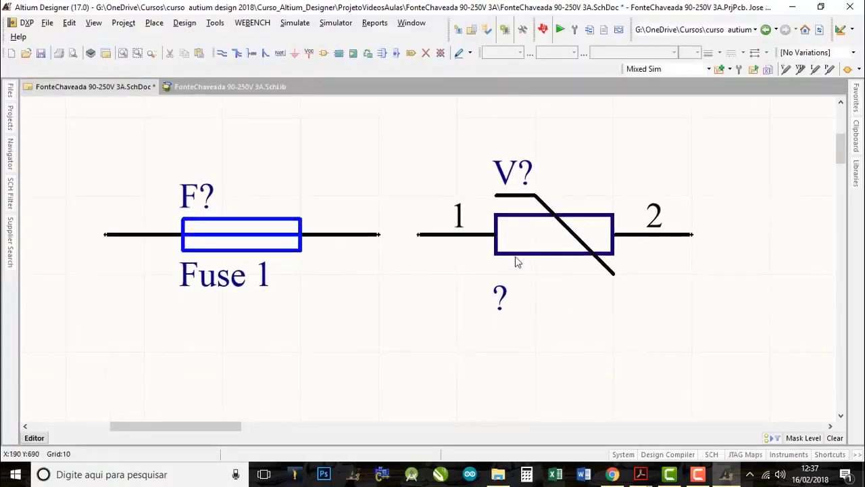
left_click(206, 87)
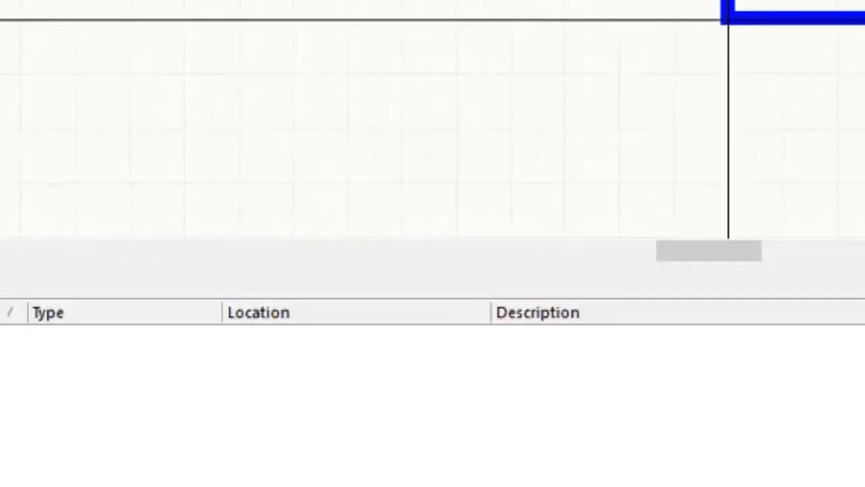
left_click(182, 21)
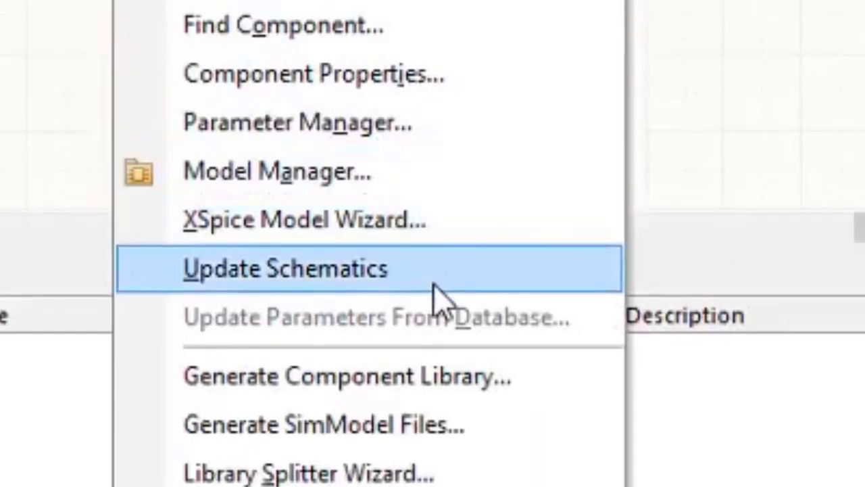
left_click(354, 283)
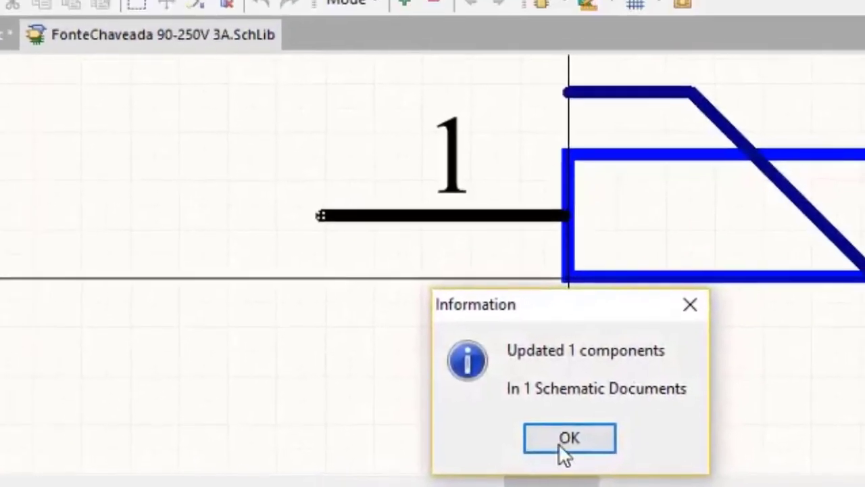
left_click(610, 408)
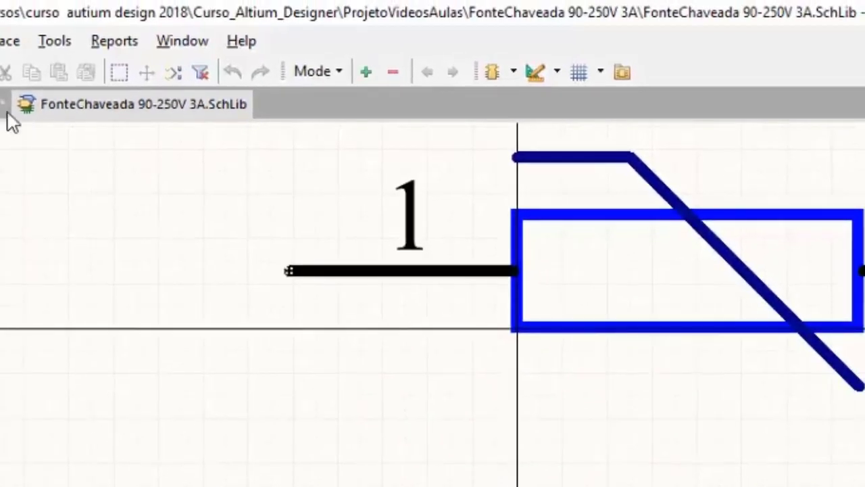
left_click(3, 103)
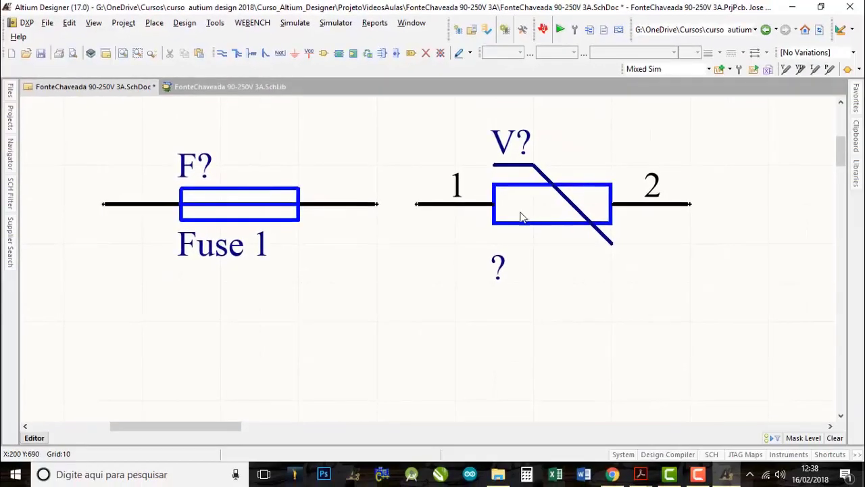
- Move the varistor's pin 1 onto Fuse 1's free pin end, and pull it away to leave a connecting wire about 30 units long
left_click_drag(498, 196, 390, 209)
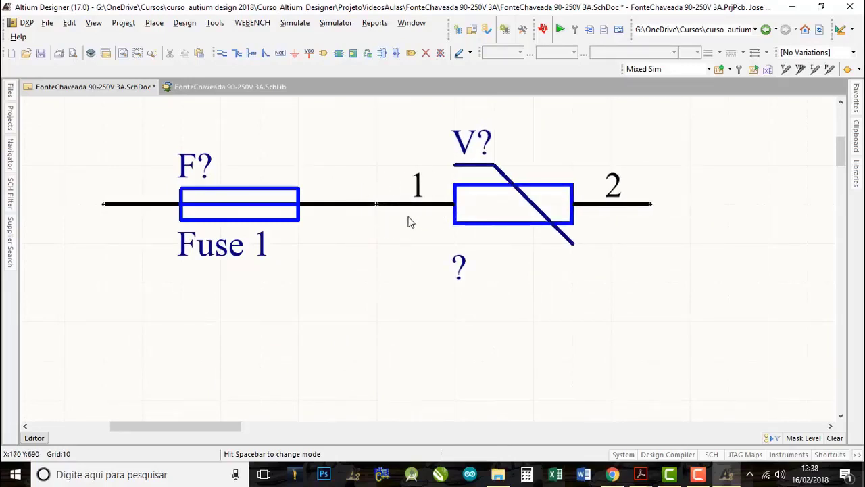
left_click_drag(469, 210, 580, 207)
scroll(573, 204, "down", 2, "ctrl")
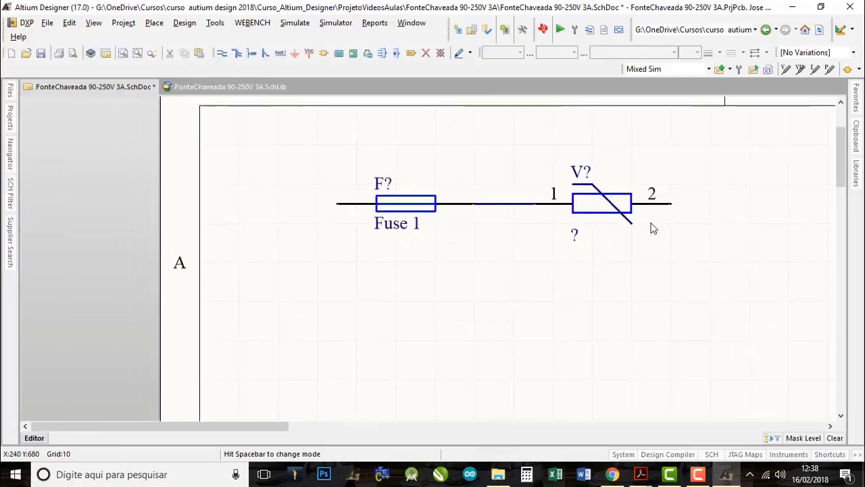
right_click_drag(653, 228, 521, 246)
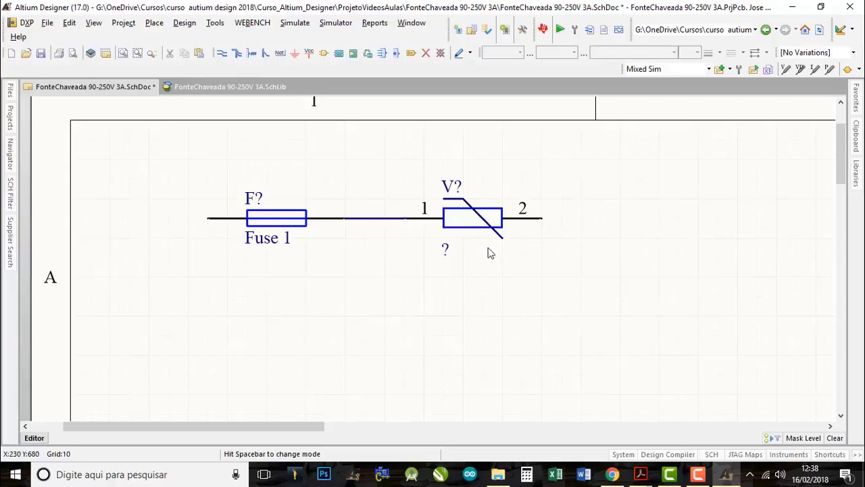
- Set the placed varistor's comment to SCK052
double_click(447, 249)
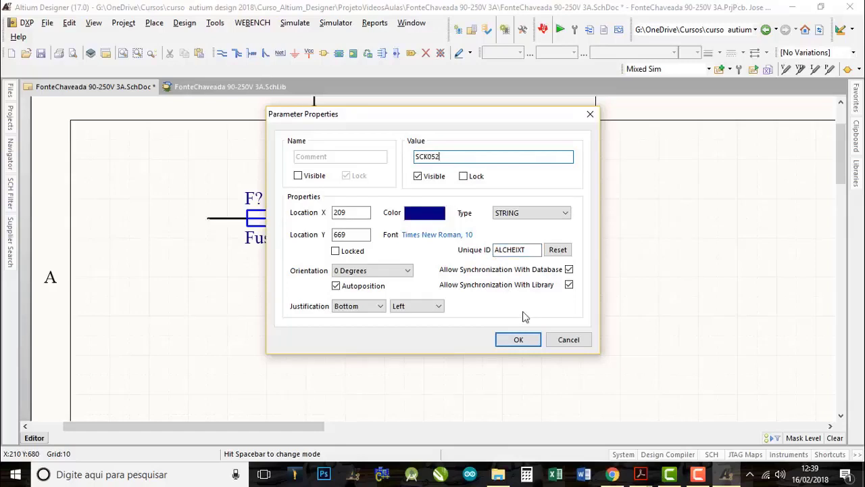
left_click(517, 339)
left_click(523, 270)
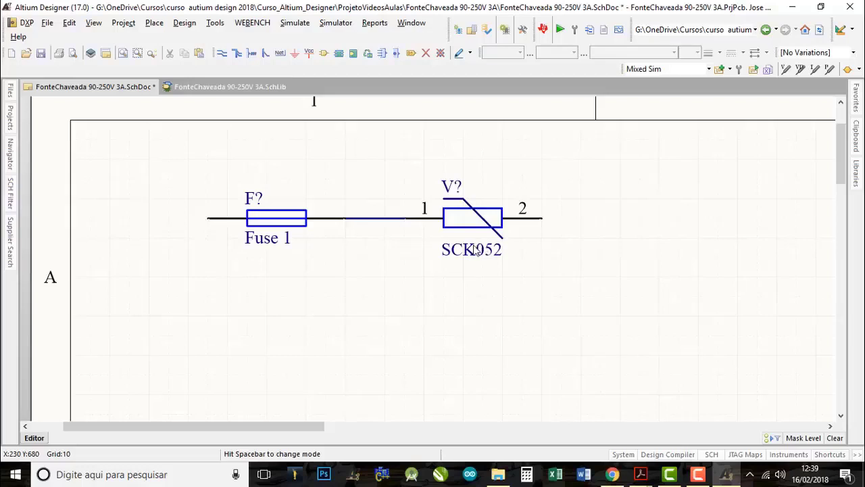
right_click_drag(543, 249, 505, 233)
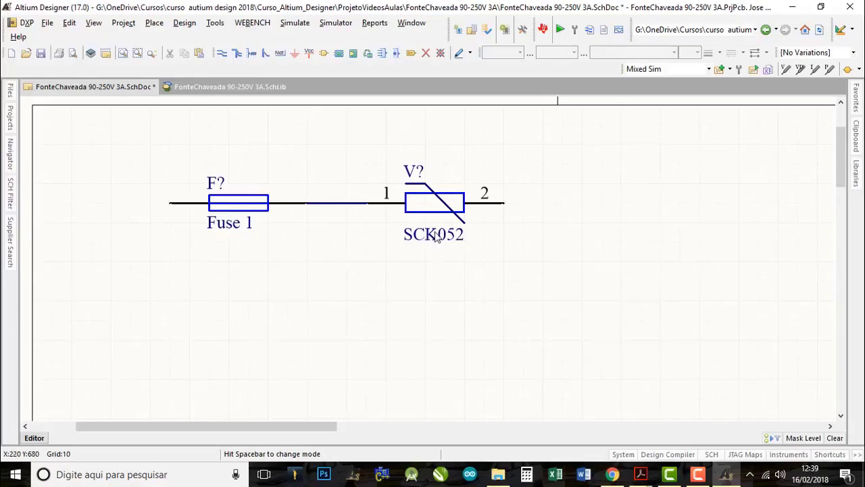
right_click_drag(436, 236, 475, 213)
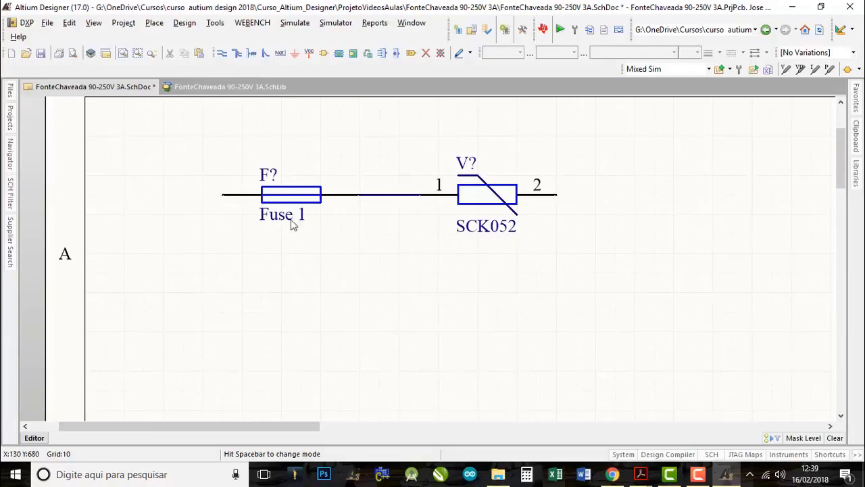
right_click_drag(293, 225, 270, 213)
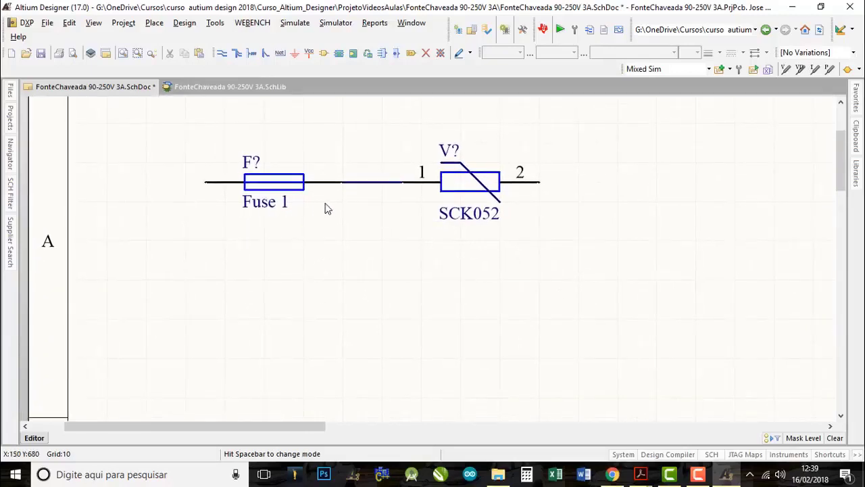
right_click_drag(326, 204, 313, 207)
right_click_drag(384, 220, 452, 215)
right_click_drag(402, 236, 367, 196)
scroll(454, 184, "down", 2, "ctrl")
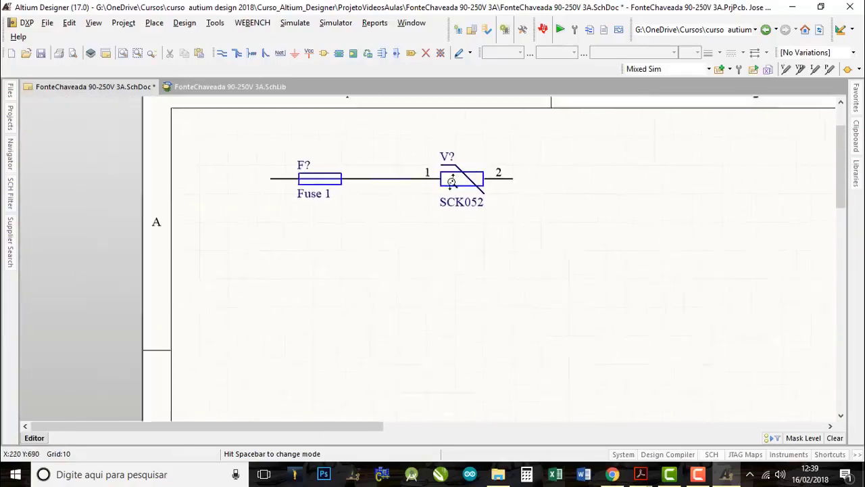
right_click_drag(348, 204, 386, 197)
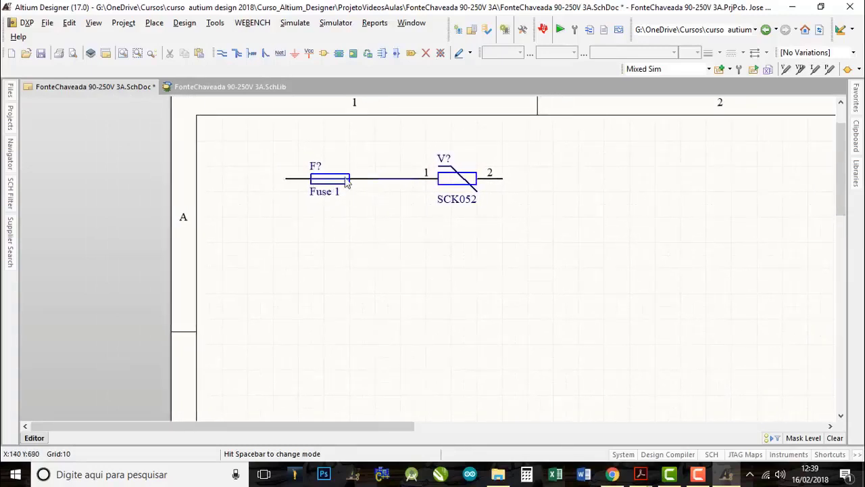
right_click_drag(480, 220, 442, 224)
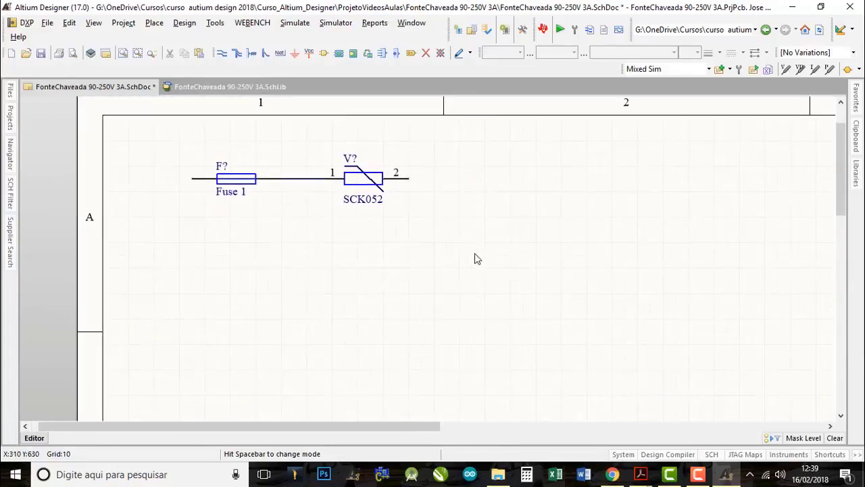
- Find the Header 3 connector in the Miscellaneous Connectors.IntLib component library
right_click_drag(492, 254, 471, 244)
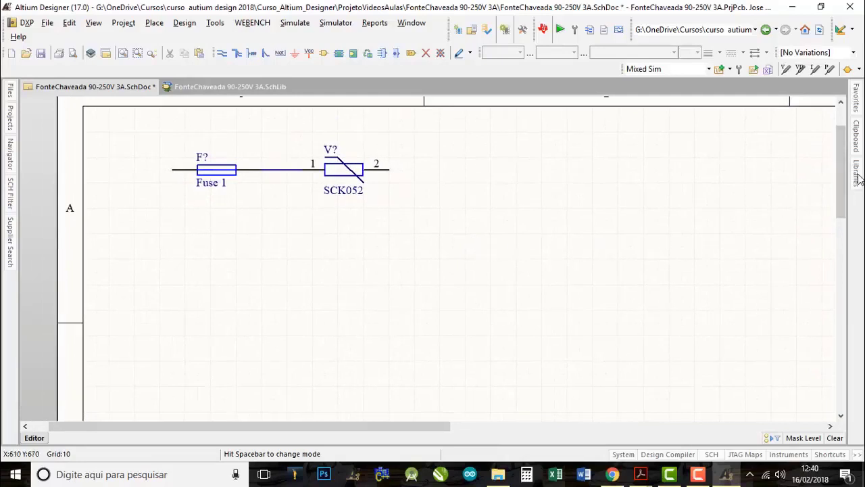
mouse_move(857, 177)
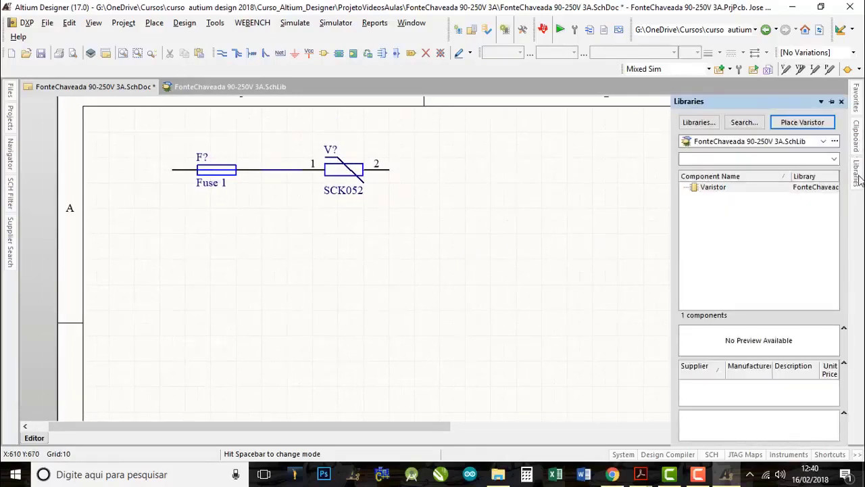
left_click(823, 141)
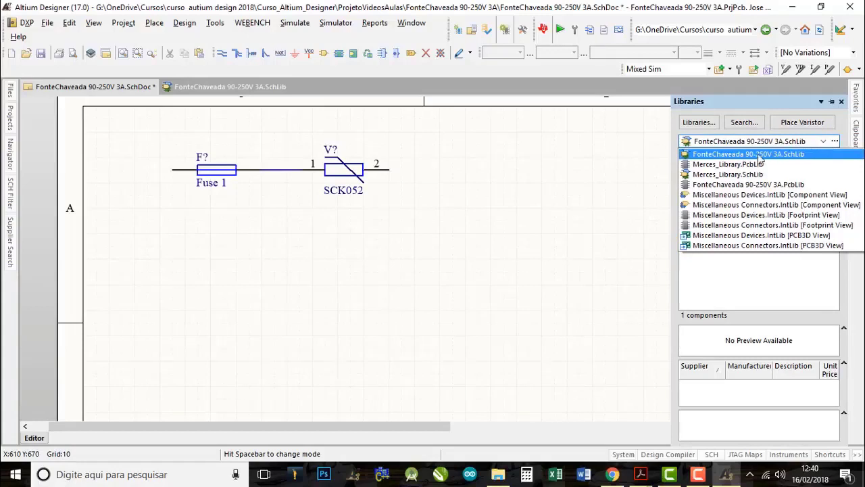
left_click(777, 205)
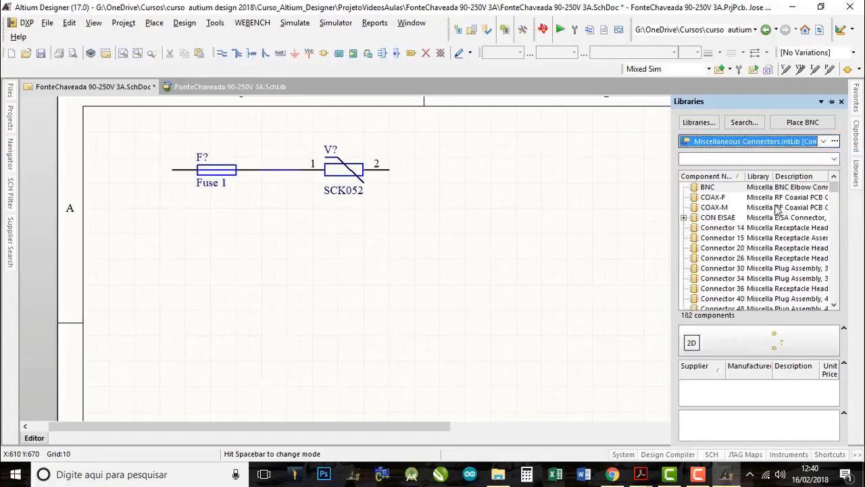
left_click(718, 228)
scroll(719, 242, "down", 2)
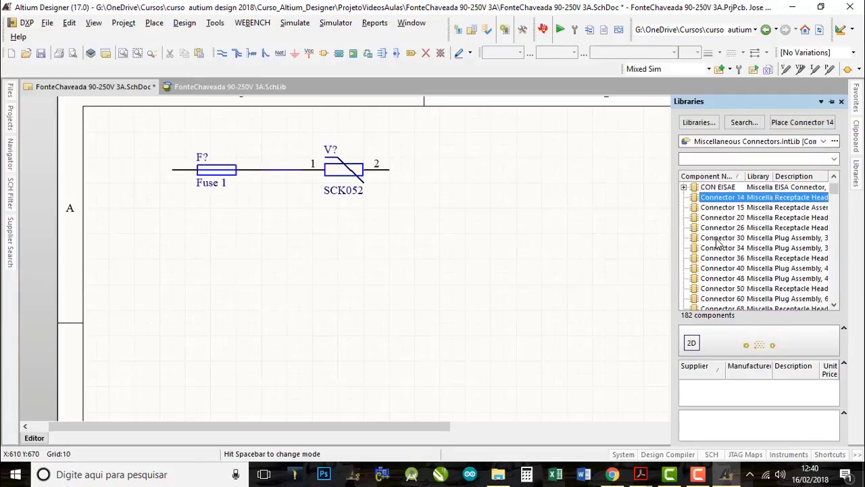
left_click(689, 158)
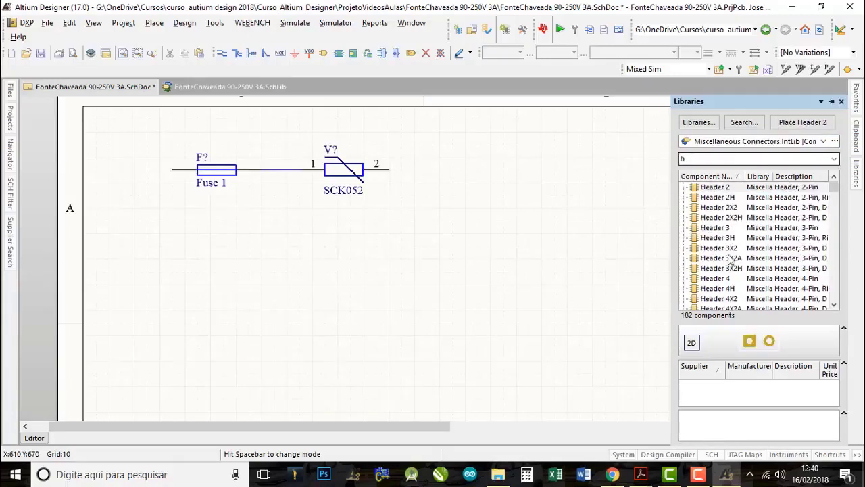
left_click_drag(715, 227, 712, 227)
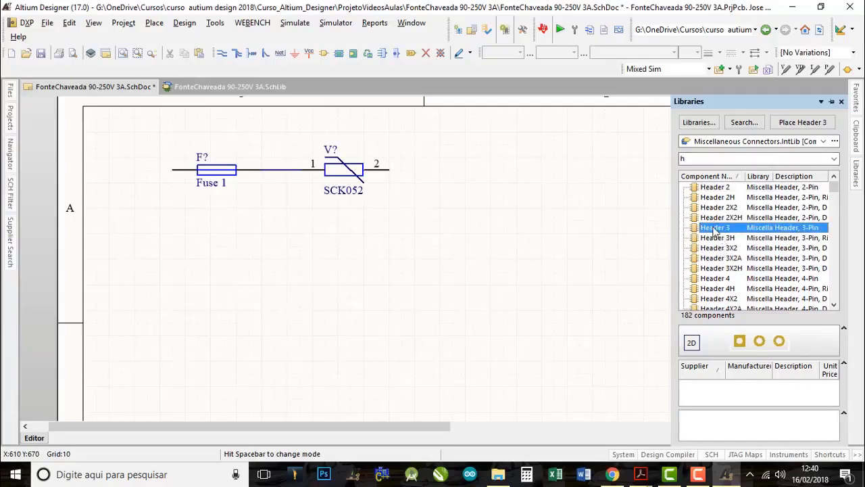
- Place one Header 3, rotated 180 degrees so its pins face Fuse 1, beside the fuse's free end
left_click(802, 123)
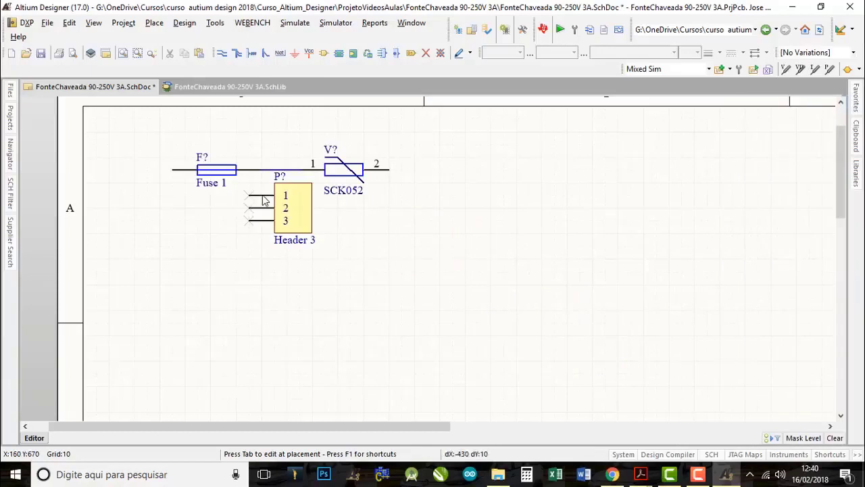
key("space")
key("space")
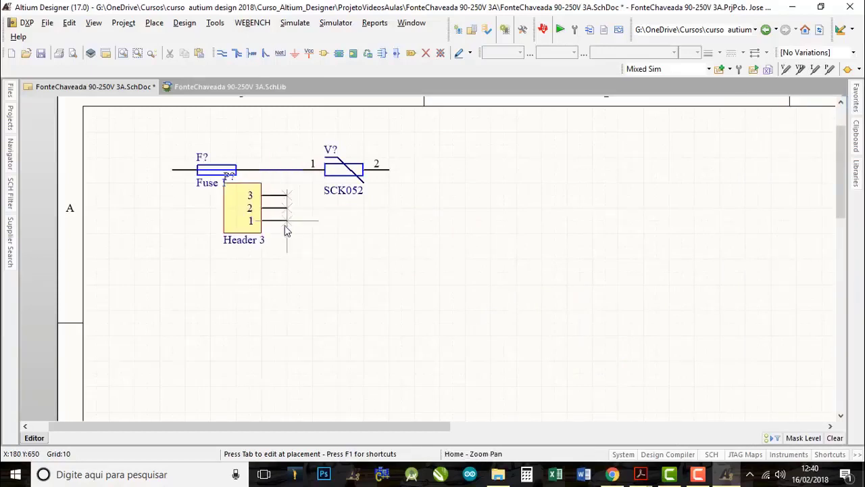
left_click(143, 230)
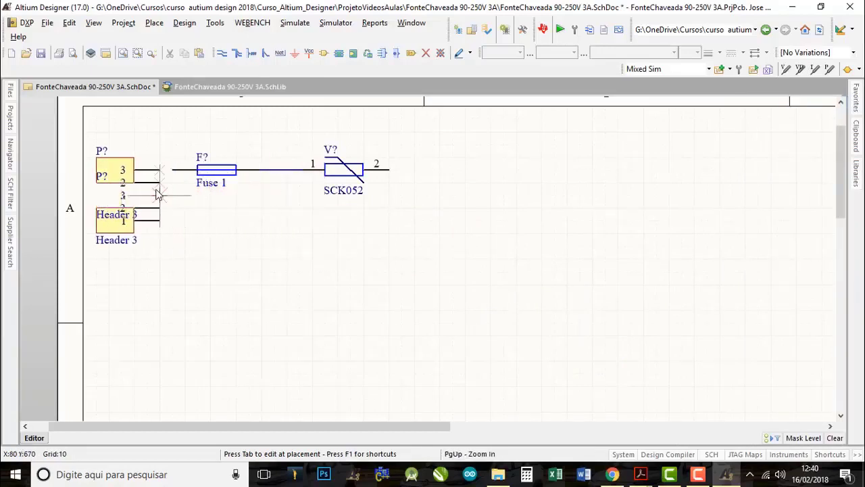
key("Escape")
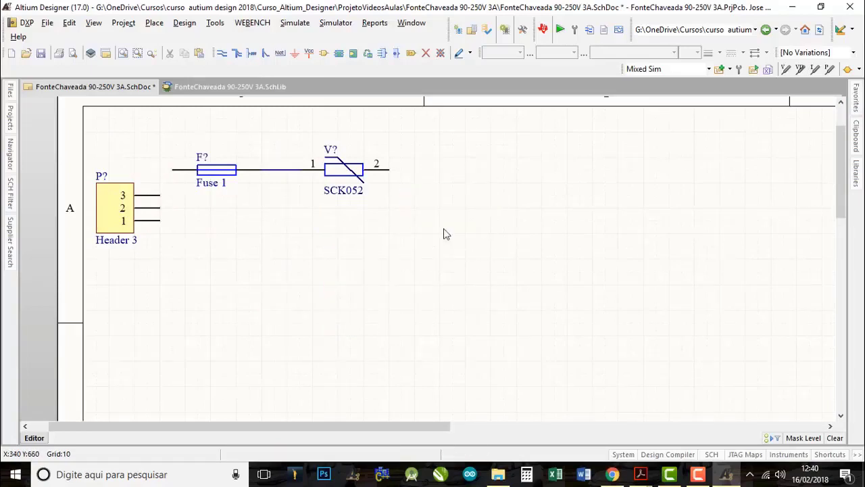
- Rearrange the parts so the wired fuse and varistor sit above and to the right of Header 3, leaving room for a wire
left_click_drag(116, 215, 162, 188)
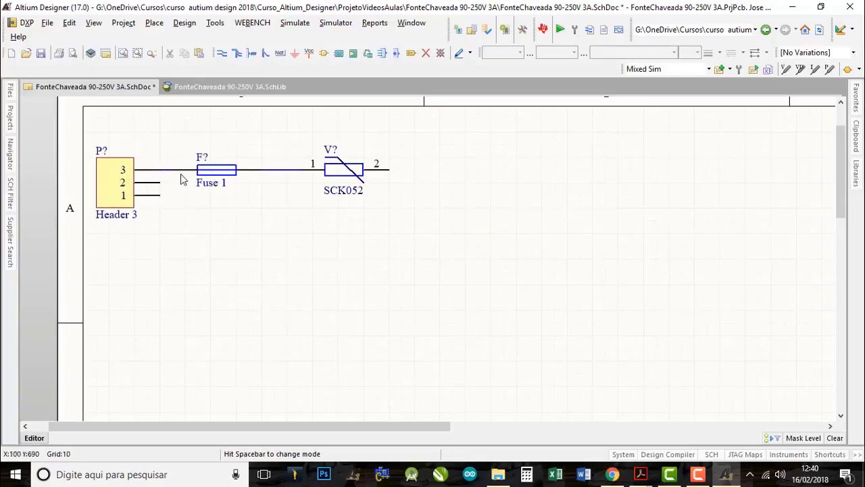
left_click_drag(89, 127, 440, 212)
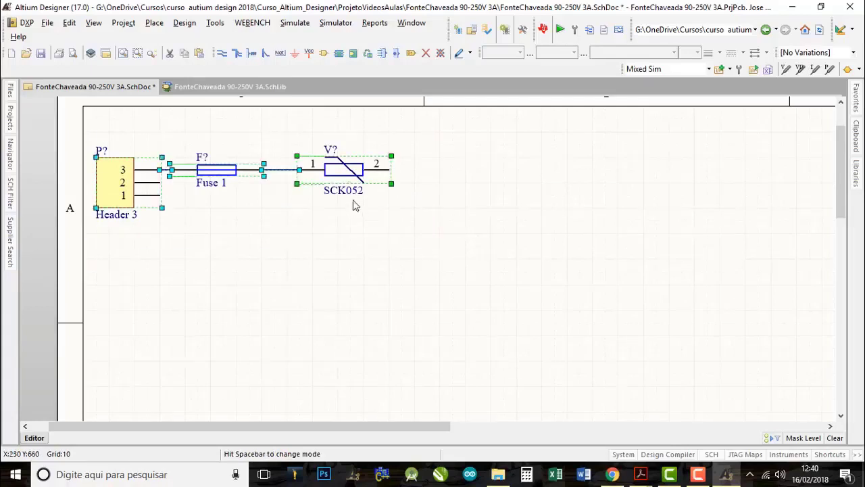
mouse_move(342, 175)
left_mouse_down()
mouse_move(399, 183)
mouse_move(355, 164)
mouse_move(340, 181)
mouse_move(339, 162)
left_mouse_up()
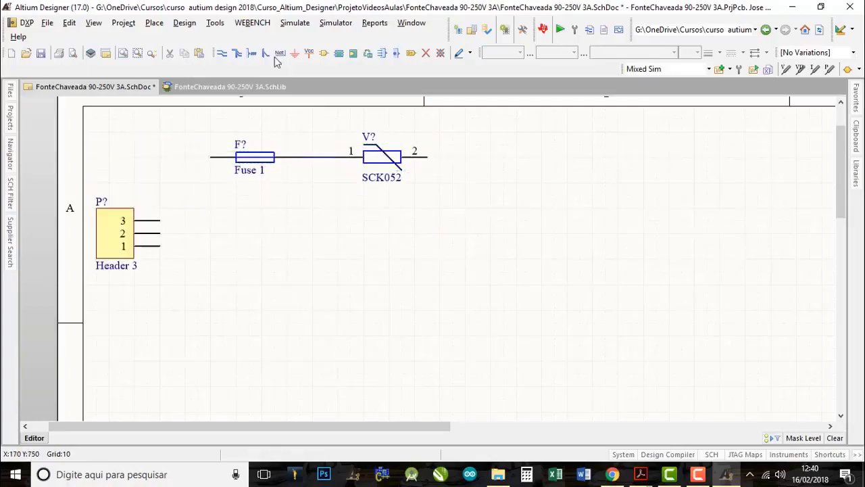
- Wire Header 3's pin 3 up and across to Fuse 1's free pin, and raise the header 10 units with its wire attached
left_click(222, 56)
left_click(162, 220)
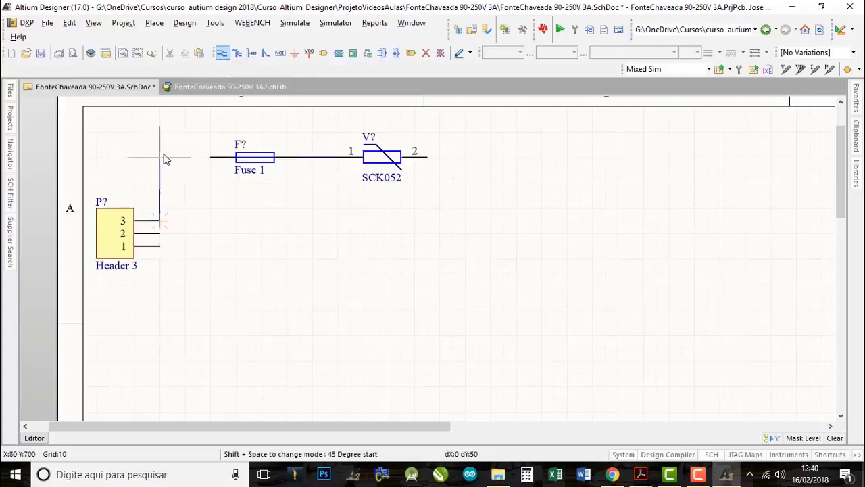
left_click(166, 159)
left_click(214, 161)
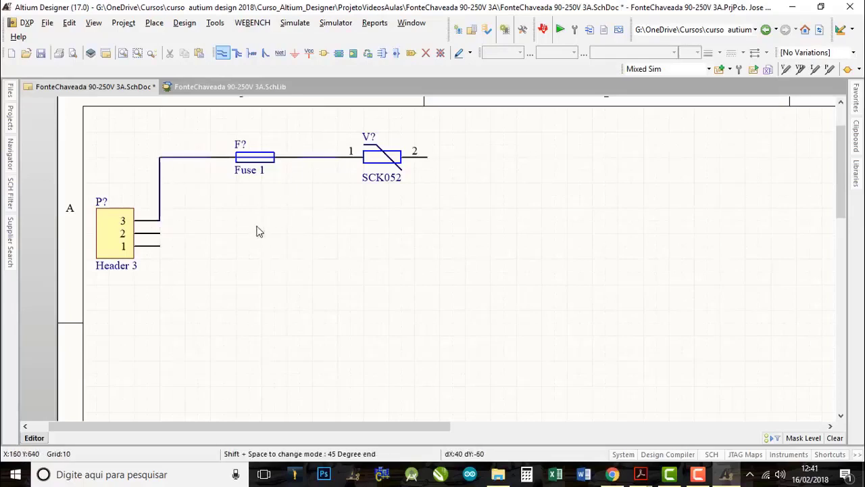
right_click_drag(190, 249, 301, 226)
key("ctrl+w")
left_click_drag(280, 211, 283, 198, "ctrl")
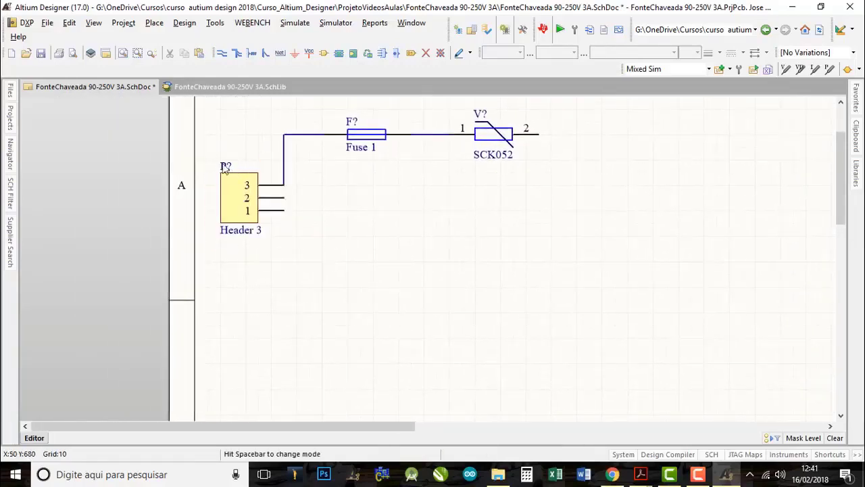
- Draw a straight horizontal wire about 60 units long from Header 3's pin 2, ending below Fuse 1
right_click_drag(442, 207, 355, 201)
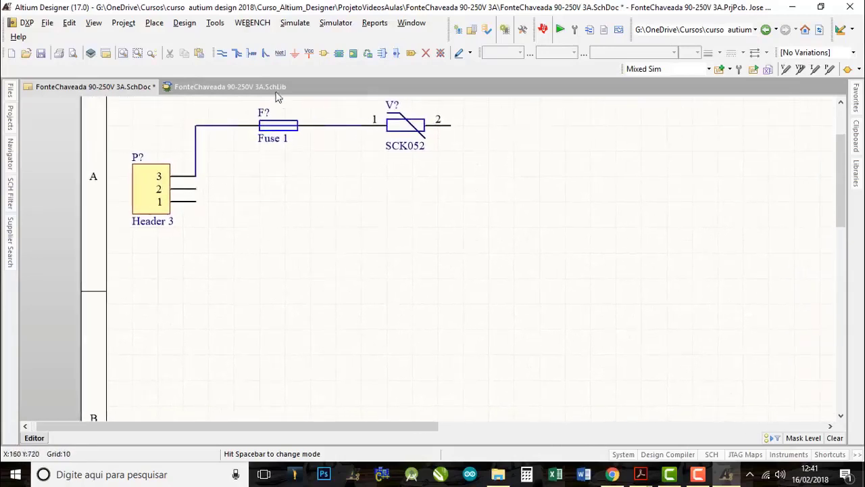
left_click(222, 53)
left_click(196, 189)
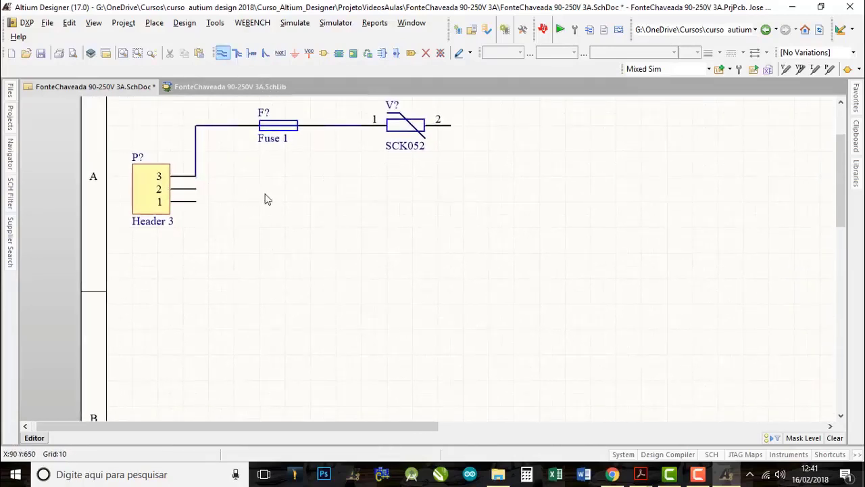
left_click(273, 190)
right_click(273, 190)
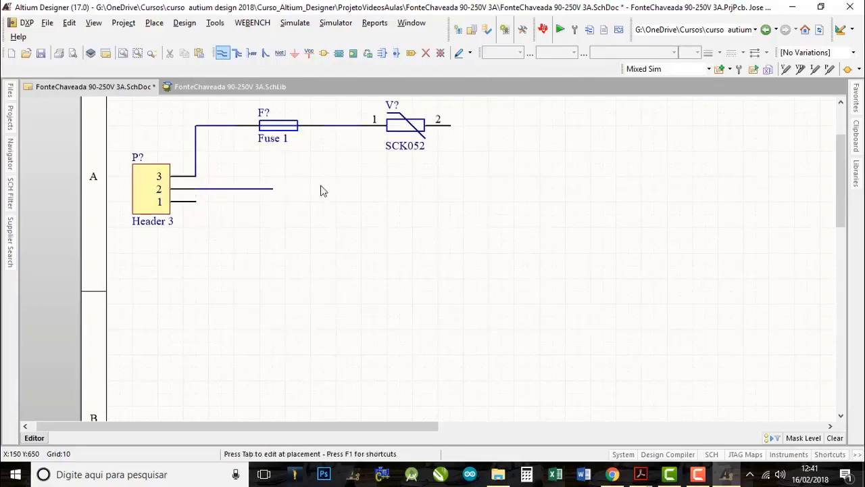
right_click(373, 215)
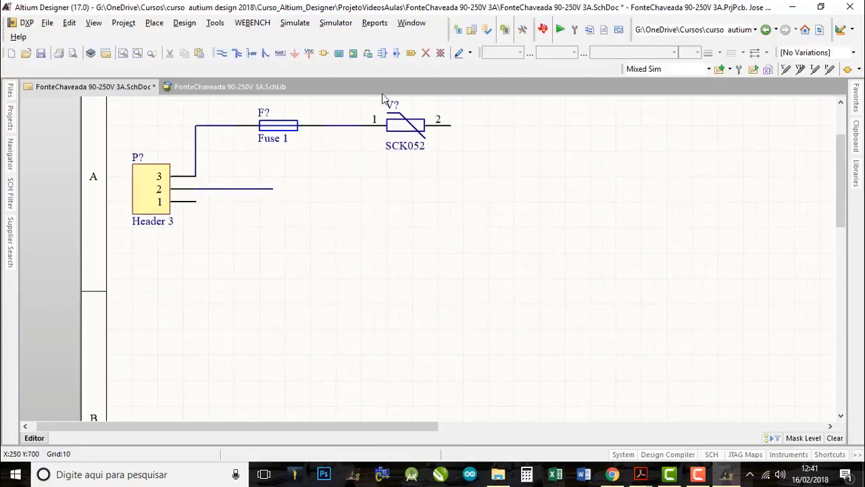
- Place a GND power port, rotated 180 degrees to point upward, at the end of the pin 2 wire
left_click(294, 53)
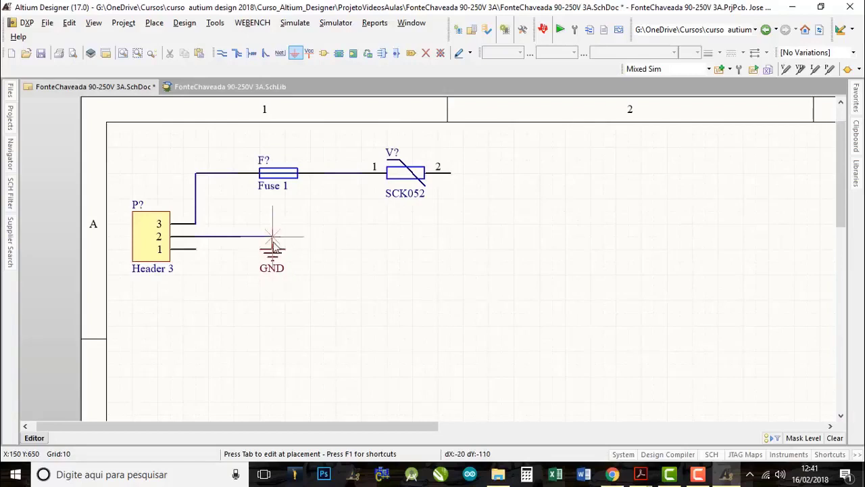
key("space")
key("space")
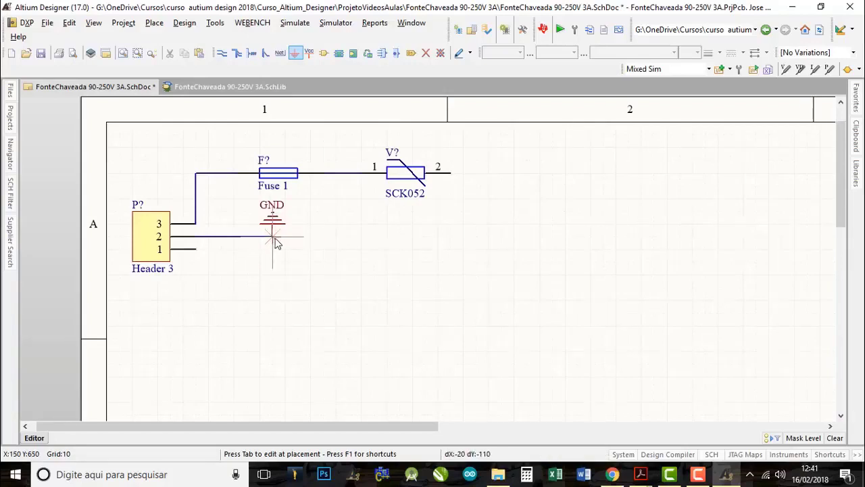
left_click(272, 242)
right_click(322, 229)
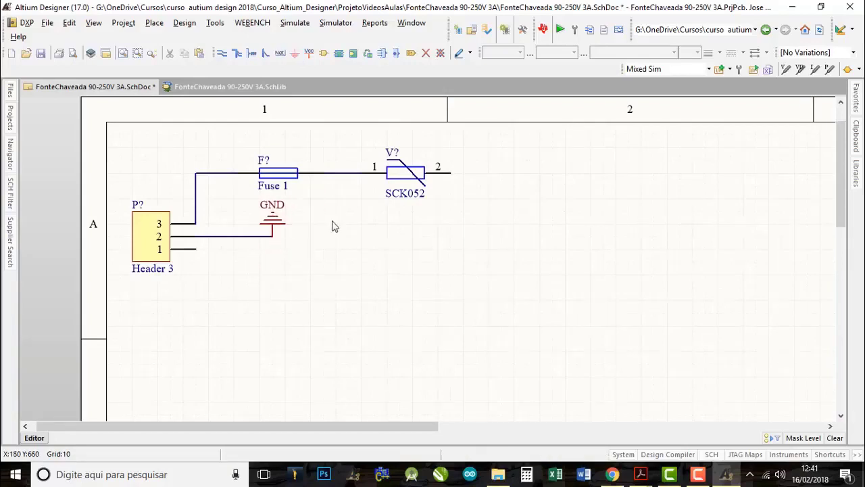
- Rename the net of the upward-pointing power port on the pin 2 wire to Ground
right_click_drag(401, 241, 402, 203)
right_click_drag(302, 204, 269, 221)
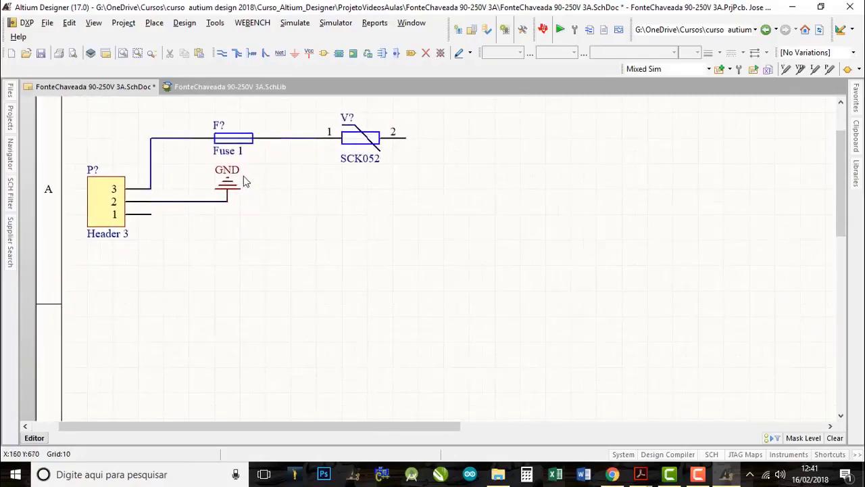
right_click_drag(255, 189, 313, 207)
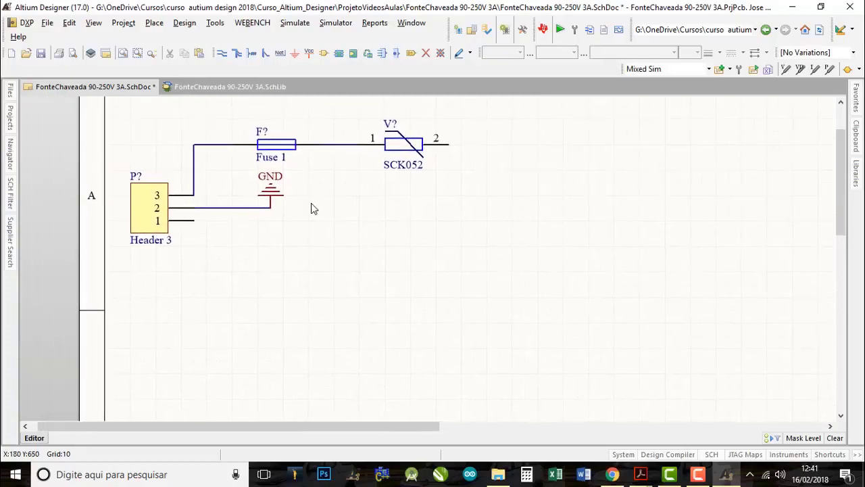
double_click(274, 181)
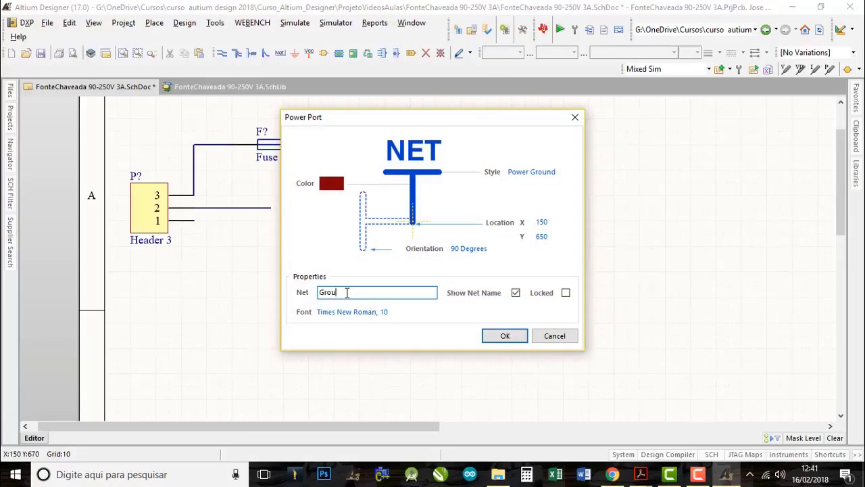
left_click(505, 335)
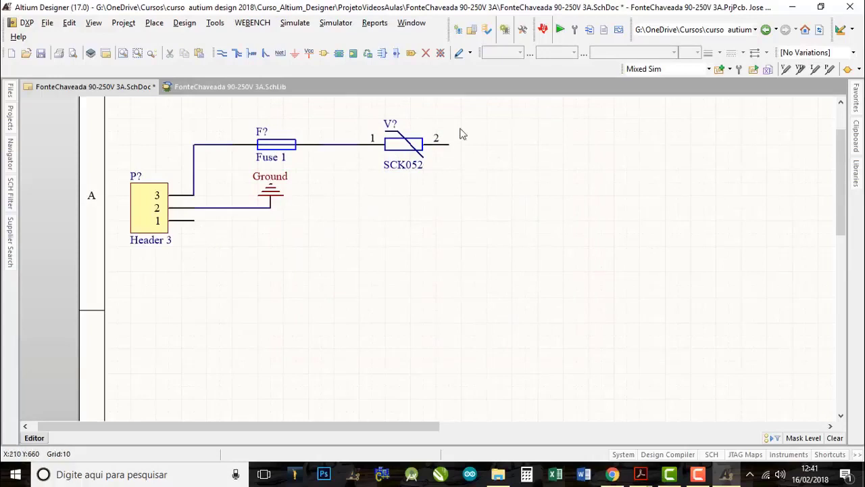
- Place a downward-pointing GND power port below the Ground port, level with Header 3's pin 1
left_click(296, 53)
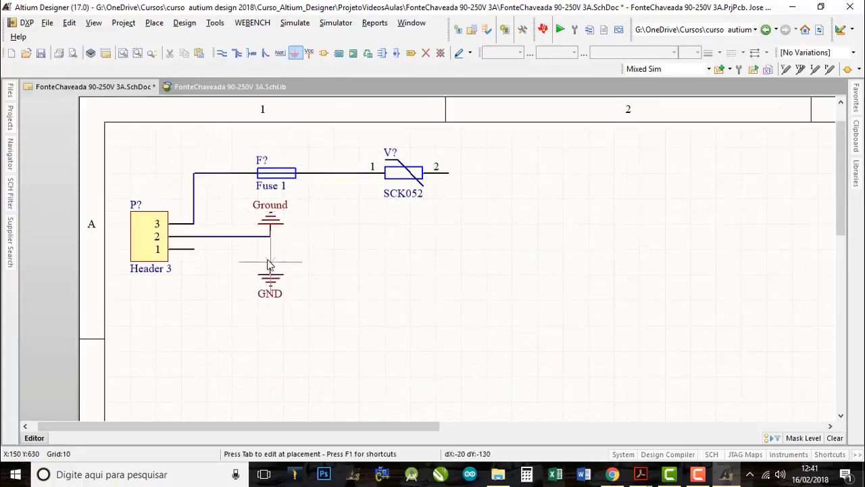
left_click(268, 254)
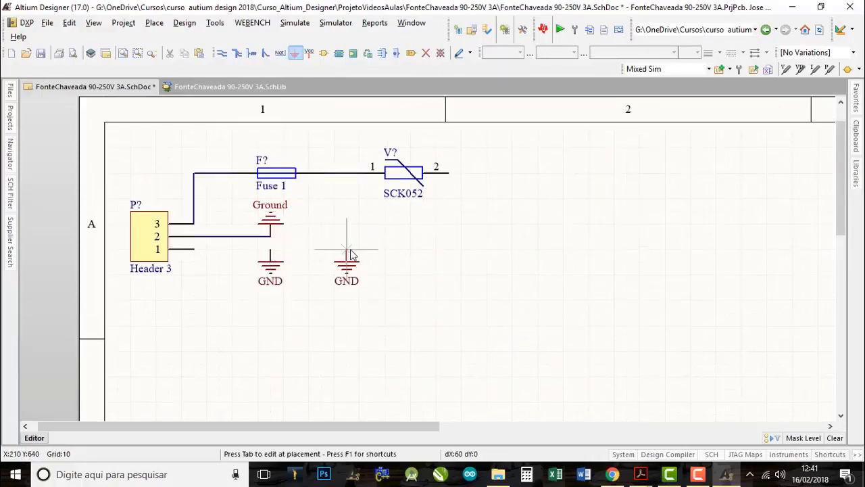
right_click(349, 252)
- Wire Header 3's pin 1 straight across to the GND power port
right_click_drag(360, 269, 475, 243)
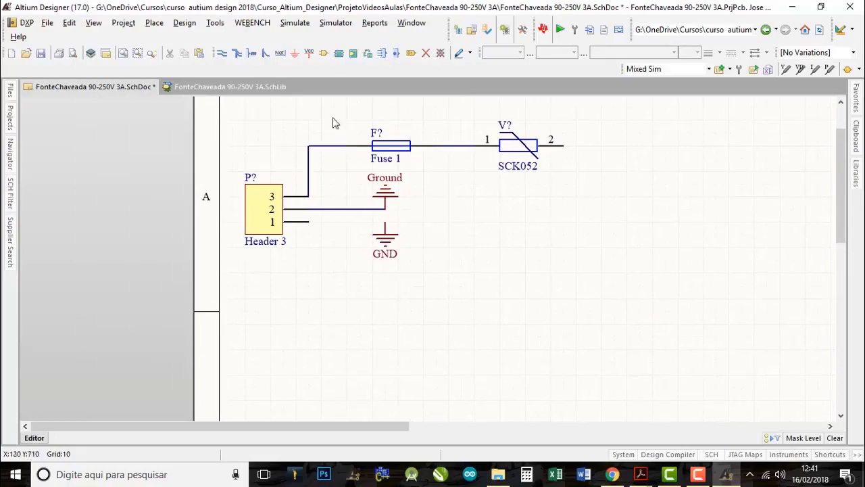
left_click(223, 53)
left_click(309, 223)
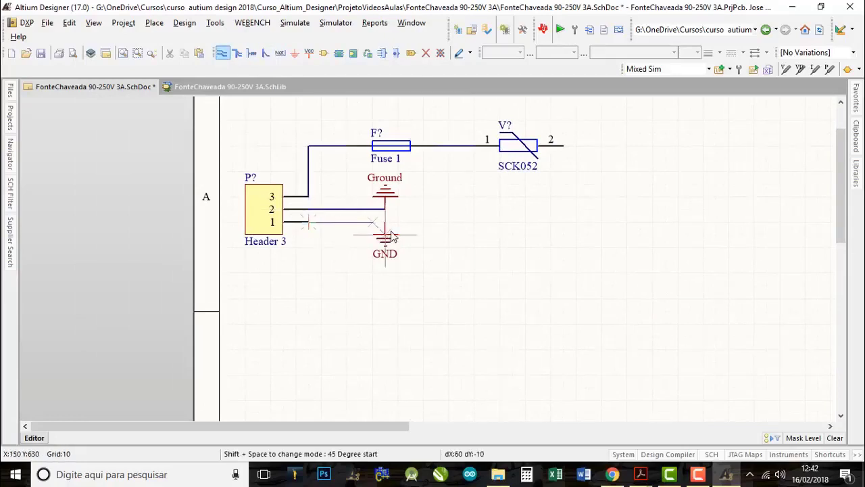
left_click(386, 222)
right_click(528, 254)
right_click_drag(530, 259, 442, 266)
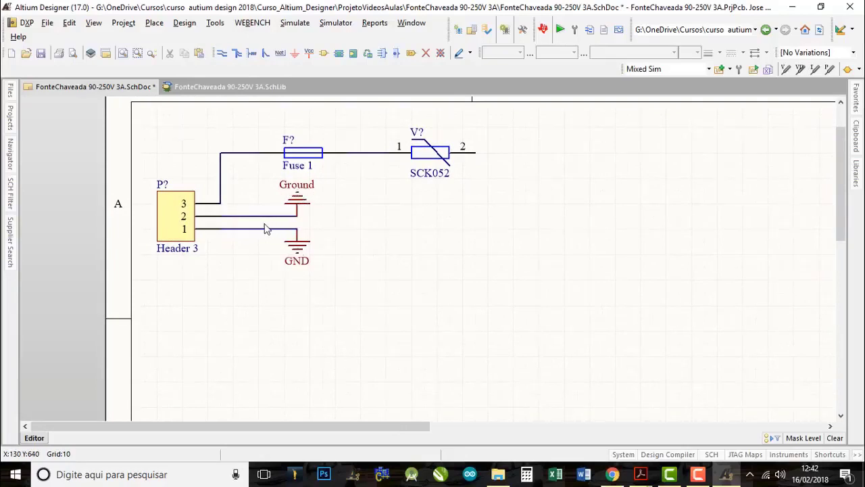
right_click_drag(405, 236, 371, 237)
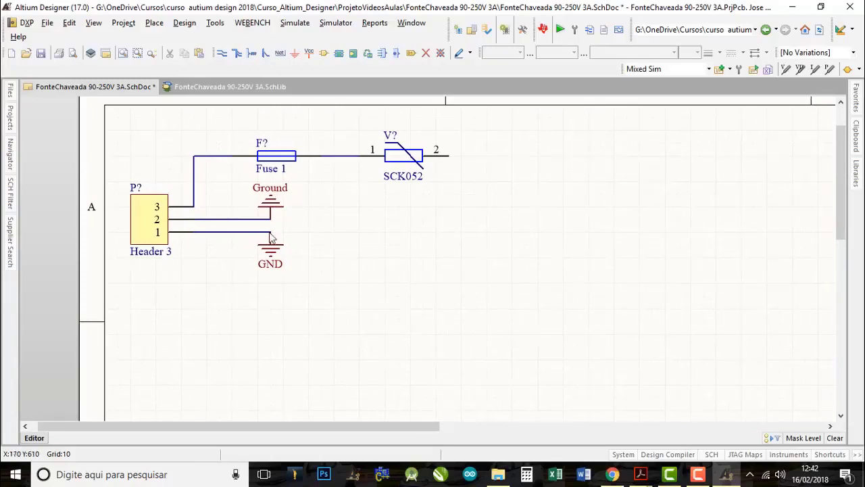
right_click_drag(284, 233, 273, 222)
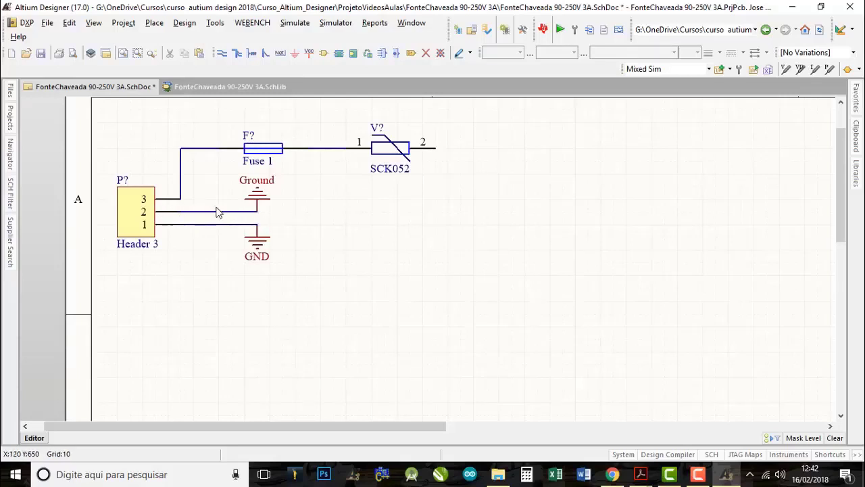
- Move the GND power port to just below Header 3, dropping its pin 1 wire straight down to it
right_click_drag(328, 241, 338, 201)
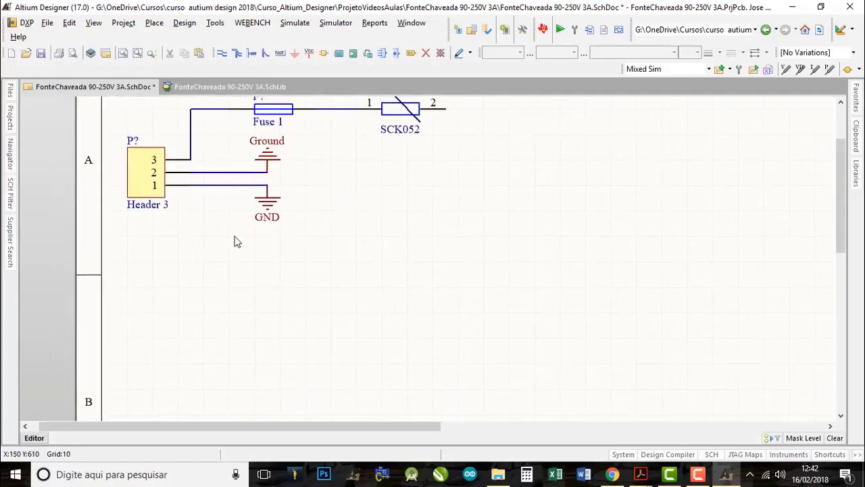
left_click_drag(270, 207, 191, 234)
right_click_drag(284, 213, 266, 207)
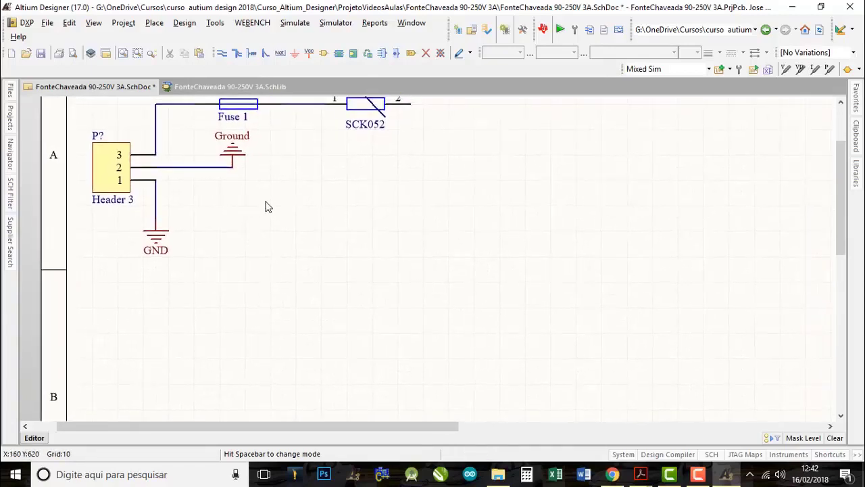
- Move the Ground power port farther from Header 3, extending the pin 2 wire to between Fuse 1 and the SCK052 varistor
left_click_drag(235, 160, 301, 170)
scroll(353, 225, "right", 2, "shift")
scroll(376, 243, "up", 2)
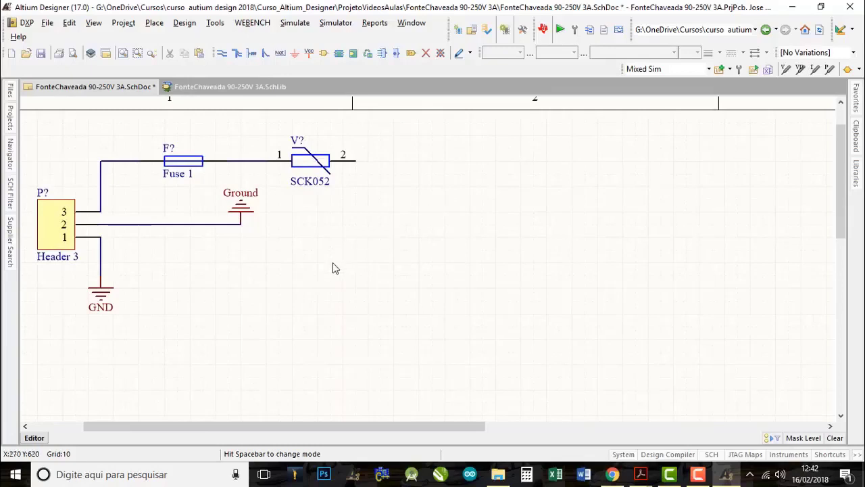
right_click_drag(332, 269, 435, 238)
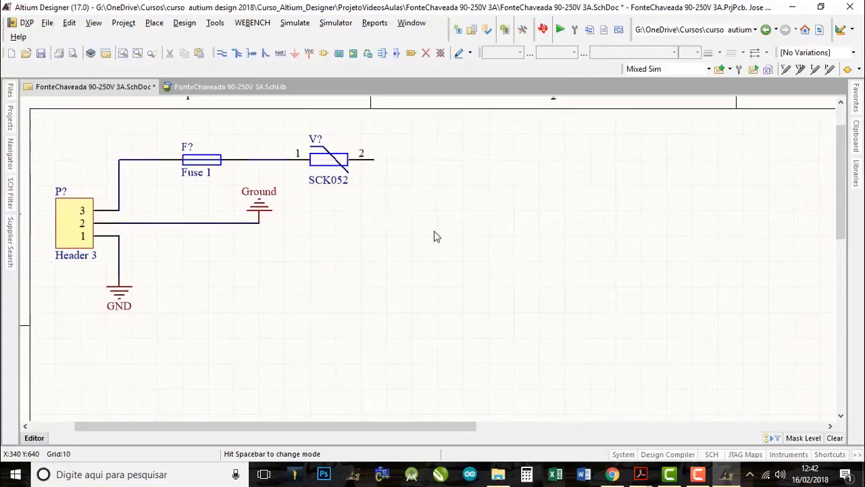
right_click_drag(487, 225, 474, 226)
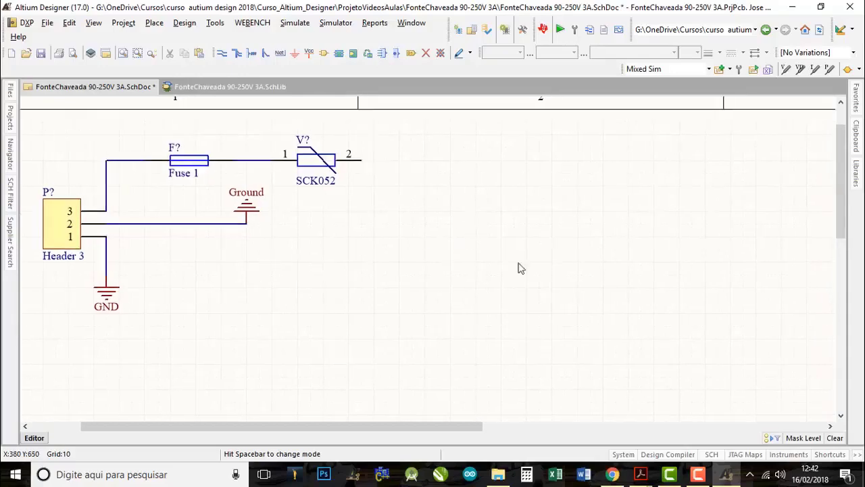
- Switch to the Coilcraft CMT Series PDF in Acrobat Reader and examine the common mode choke's schematic symbol and pin numbering
mouse_move(640, 473)
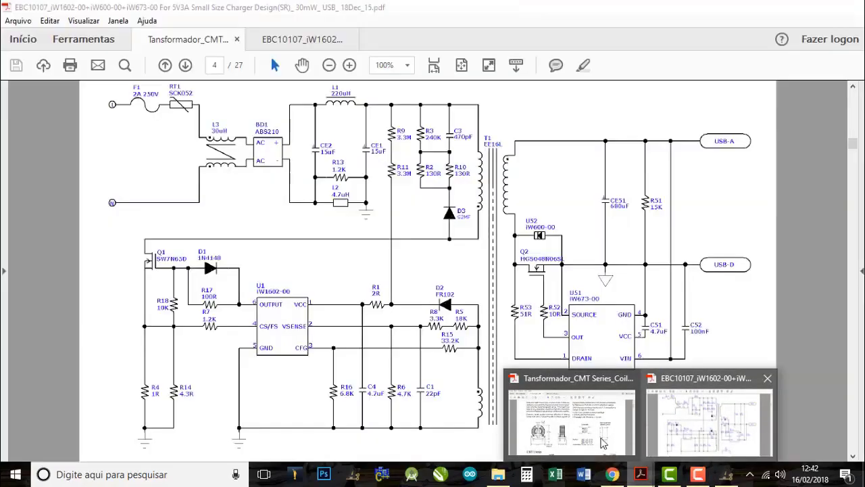
left_click(604, 443)
right_click(649, 102)
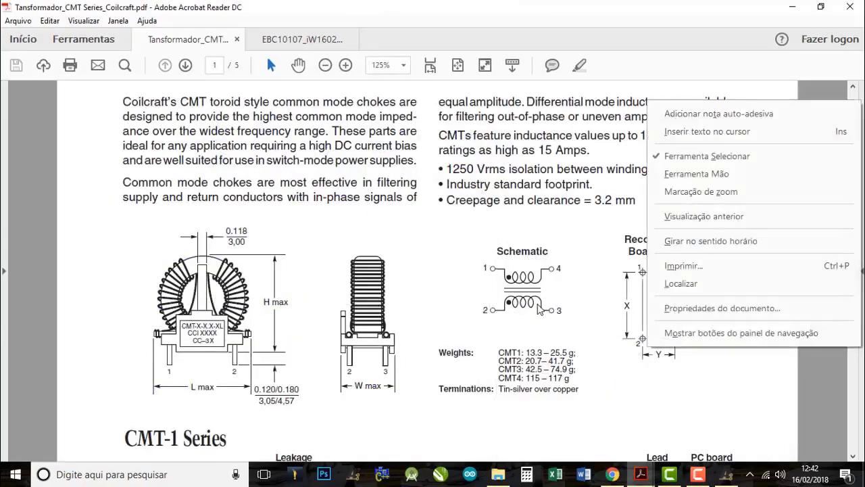
left_click(702, 417)
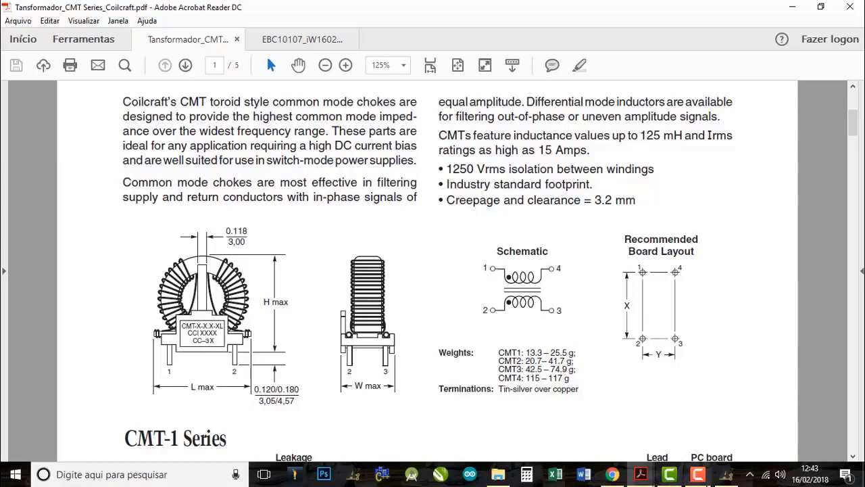
- Return to Altium Designer and add a new component to the FonteChaveada 90-250V 3A.SchLib schematic library
left_click(729, 477)
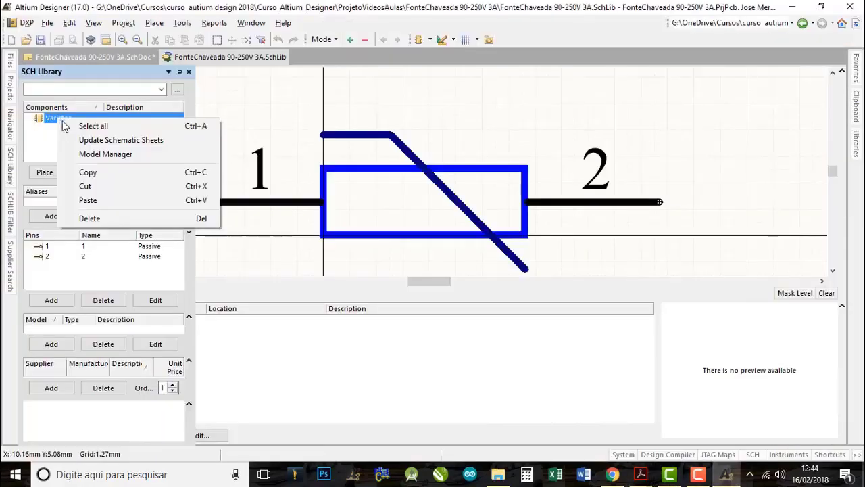
left_click(46, 138)
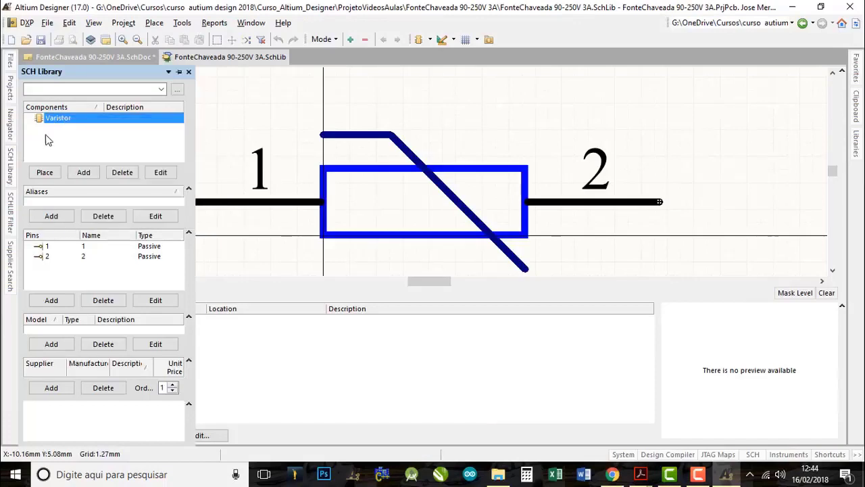
left_click(82, 173)
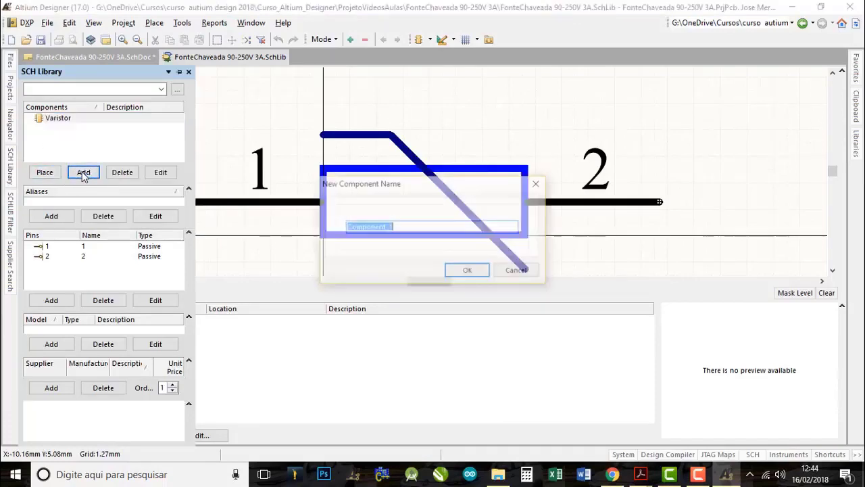
left_click(467, 273)
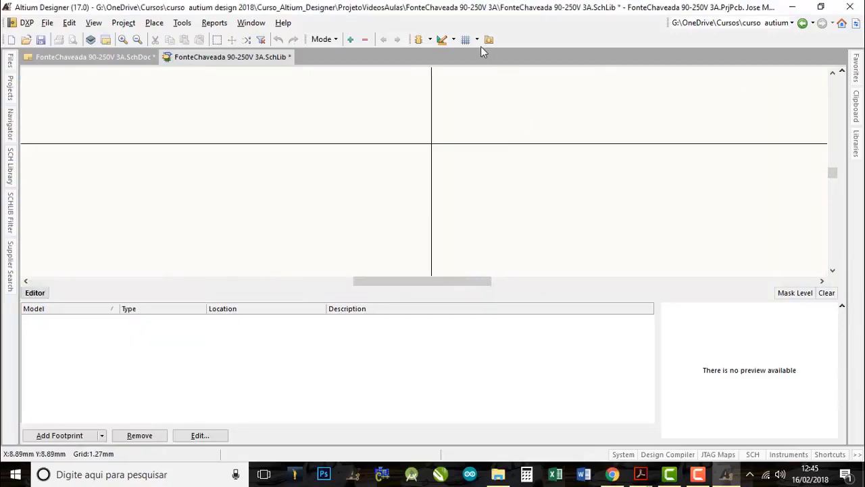
- Place a pin with display name 1 and designator 1, rotated 180 degrees, at about X -5.08 mm, Y 5.08 mm
left_click(453, 41)
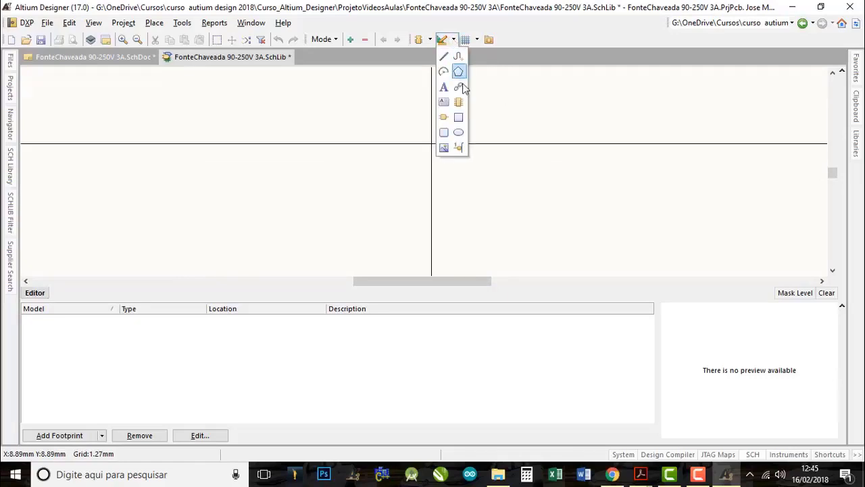
left_click(458, 146)
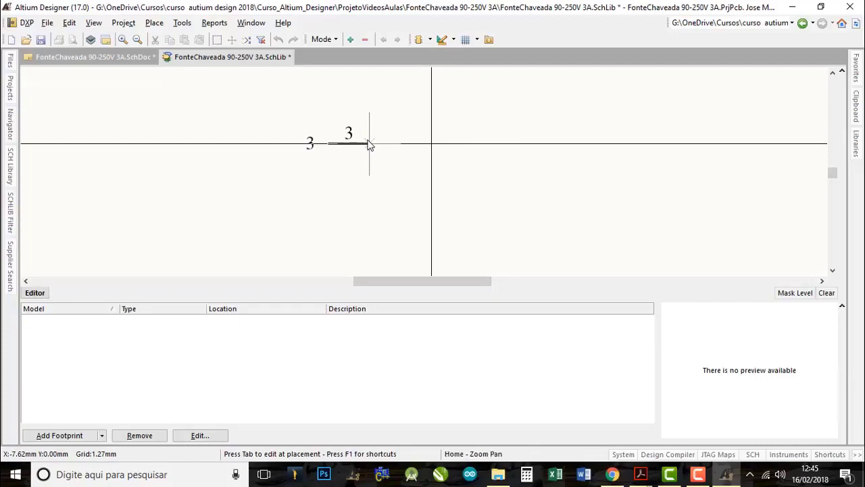
key("Tab")
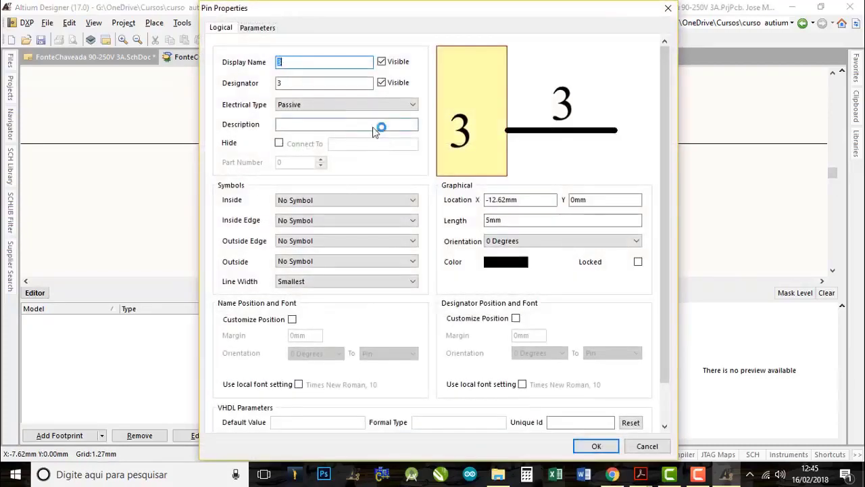
type("1")
double_click(293, 82)
type("1")
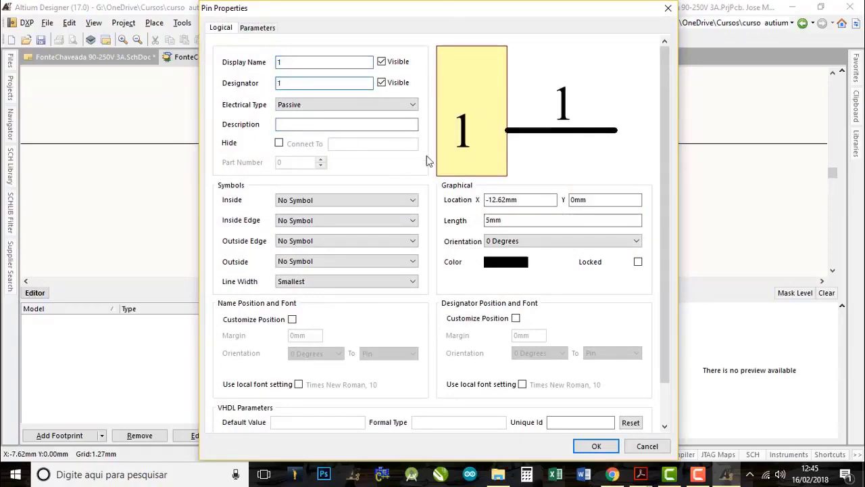
left_click(596, 446)
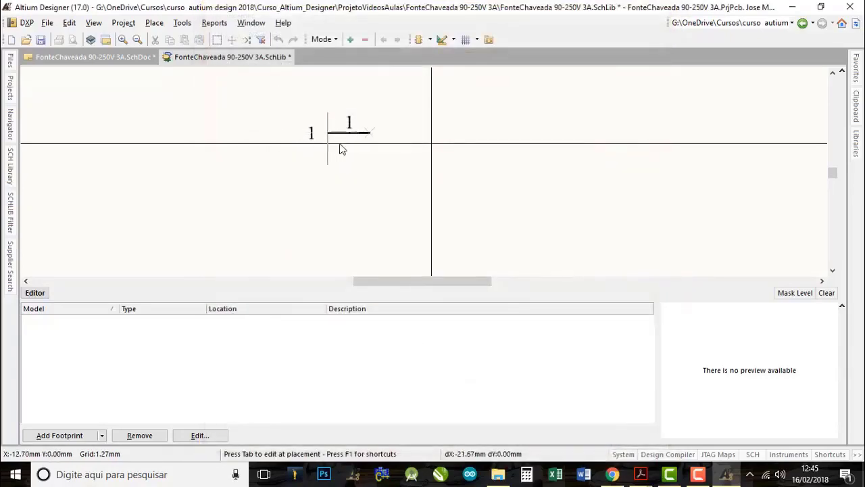
key("space")
key("space")
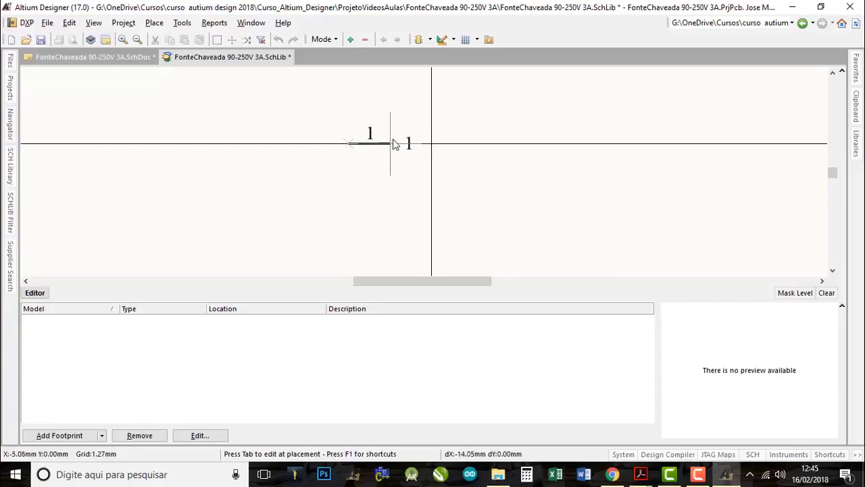
left_click(390, 102)
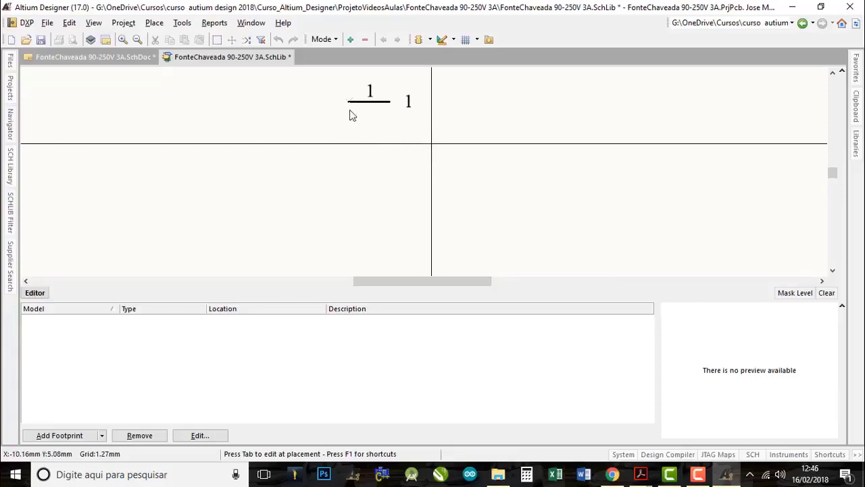
- Place pin 2 below pin 1, plus pins 3 and 4 facing the opposite way across the origin, with pin 4 above pin 3
left_click(350, 176)
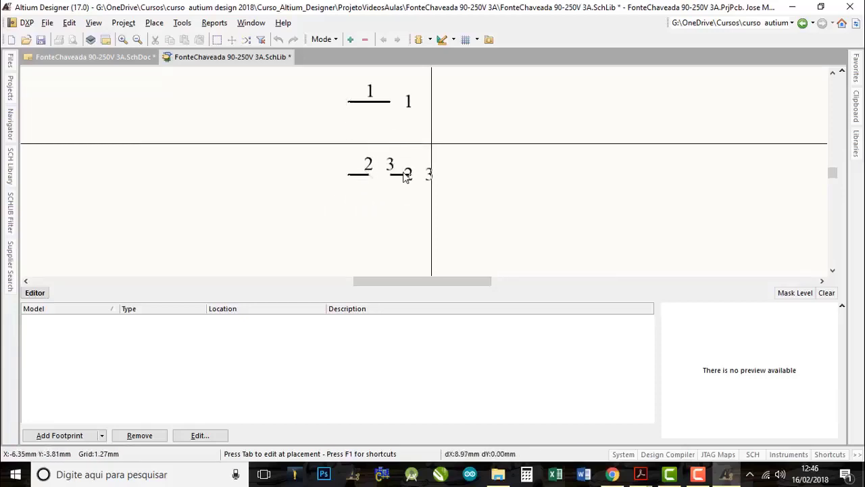
key("space")
key("space")
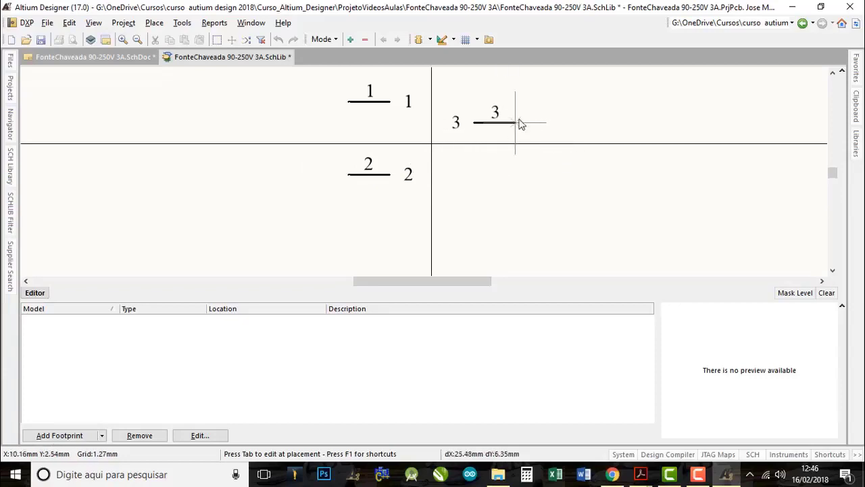
left_click(568, 174)
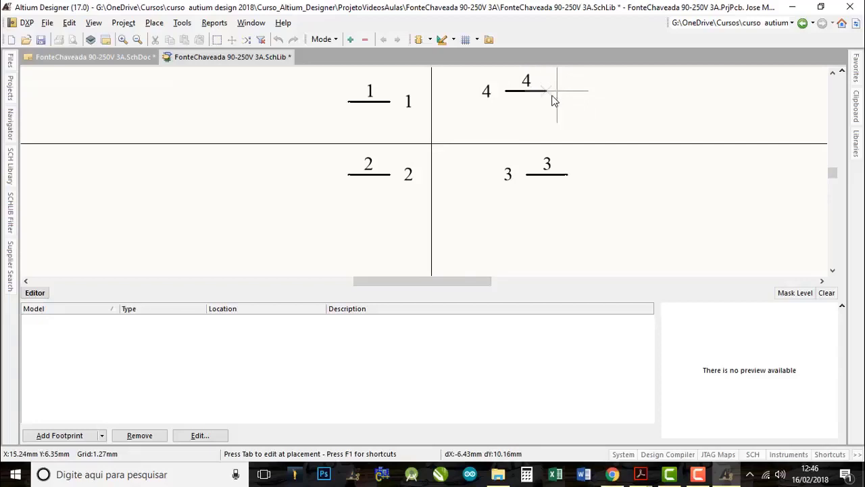
left_click(558, 92)
right_click(603, 99)
right_click(659, 146)
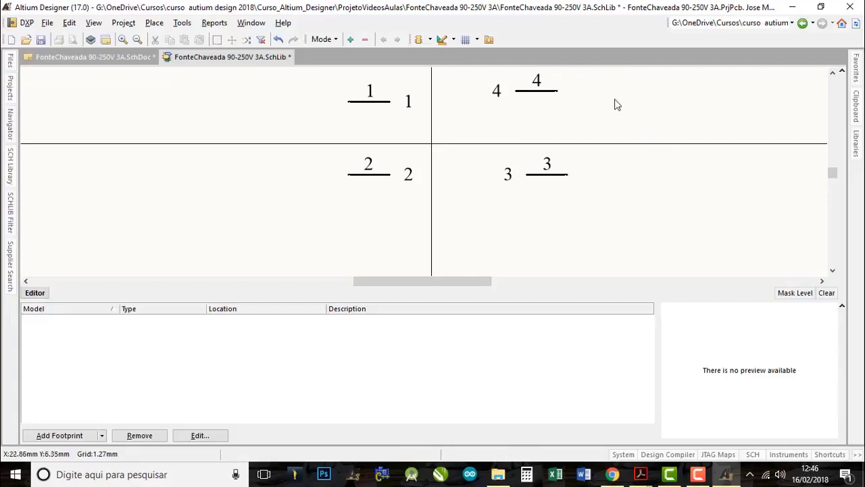
- Align pin 4 with pin 1 at Y 5.08 mm and shift it horizontally farther from the origin, beyond pin 3
right_click_drag(535, 150, 540, 169)
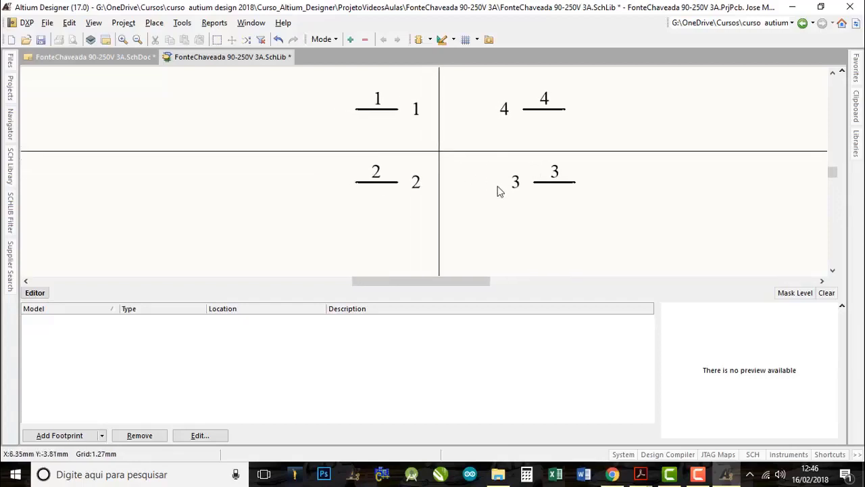
right_click_drag(498, 189, 474, 192)
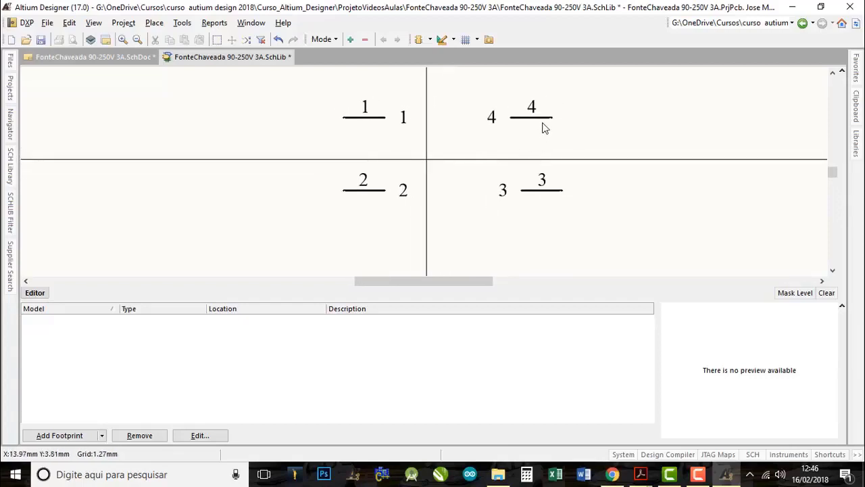
left_click_drag(550, 122, 382, 127)
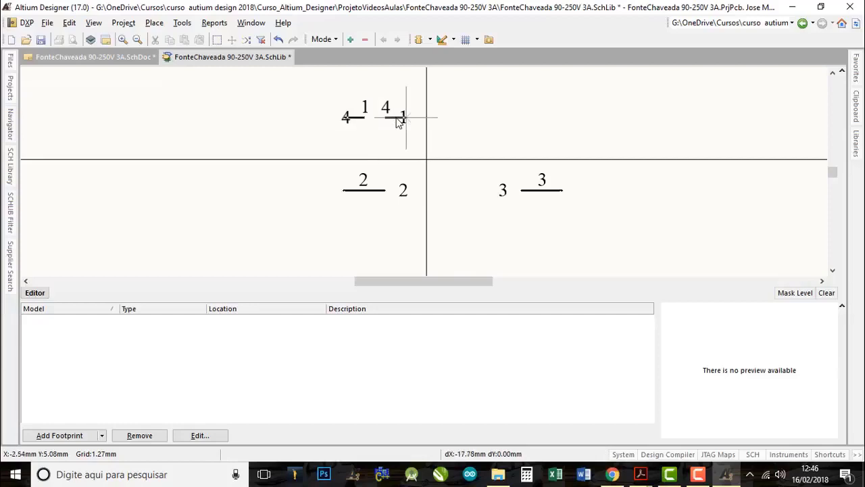
key("Right")
key("Right")
key("Right")
key("Right")
key("Right")
key("Right")
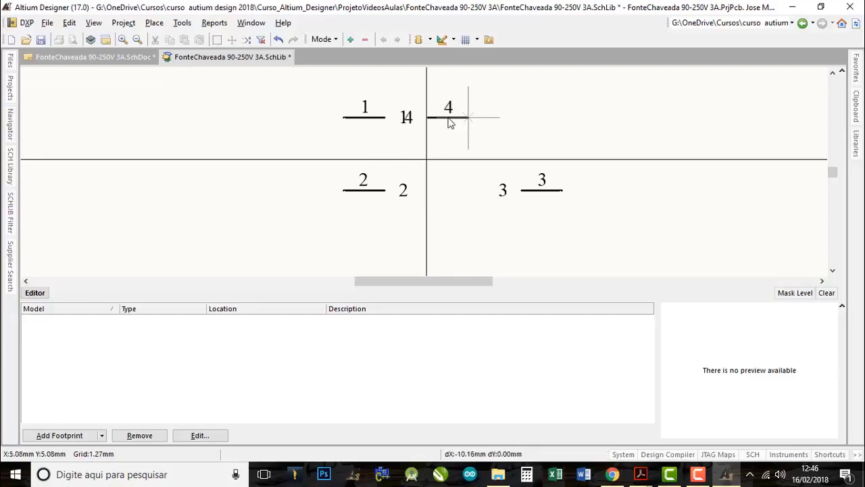
key("Right")
key("Right")
key("Right")
key("Right")
key("Right")
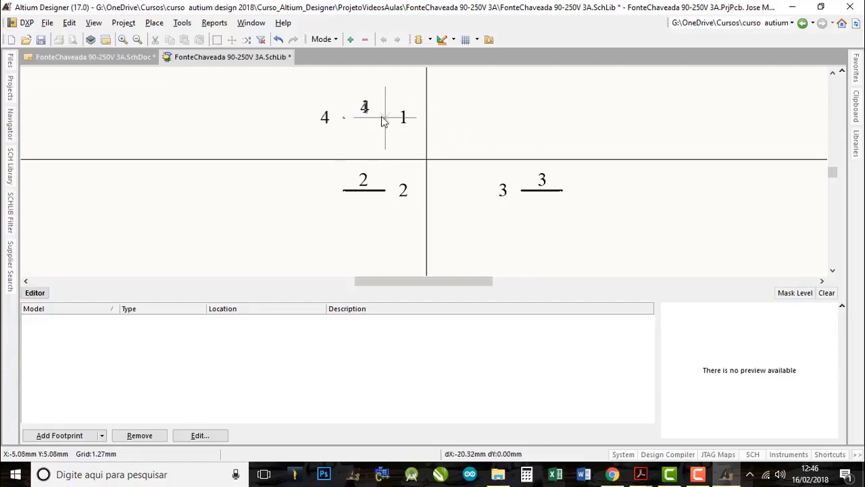
key("space")
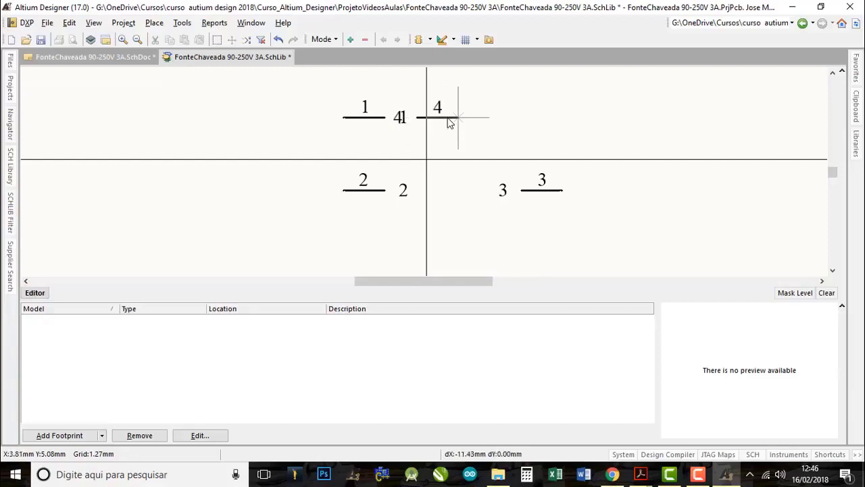
key("Right")
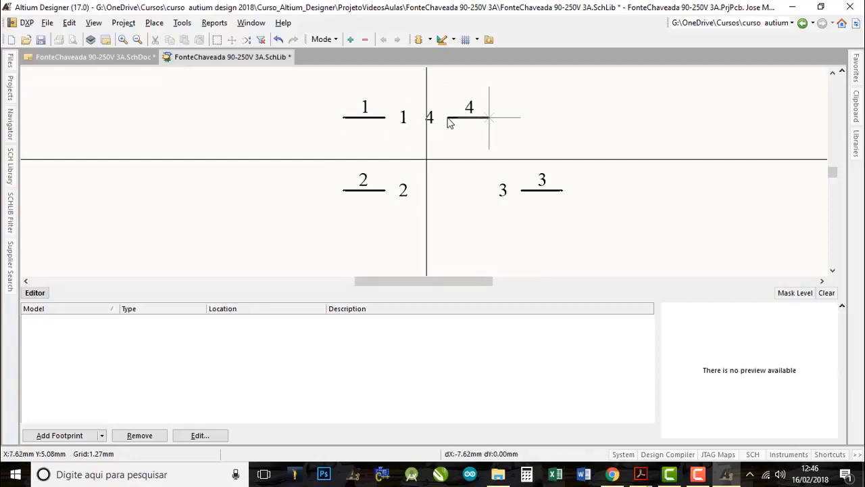
key("Up")
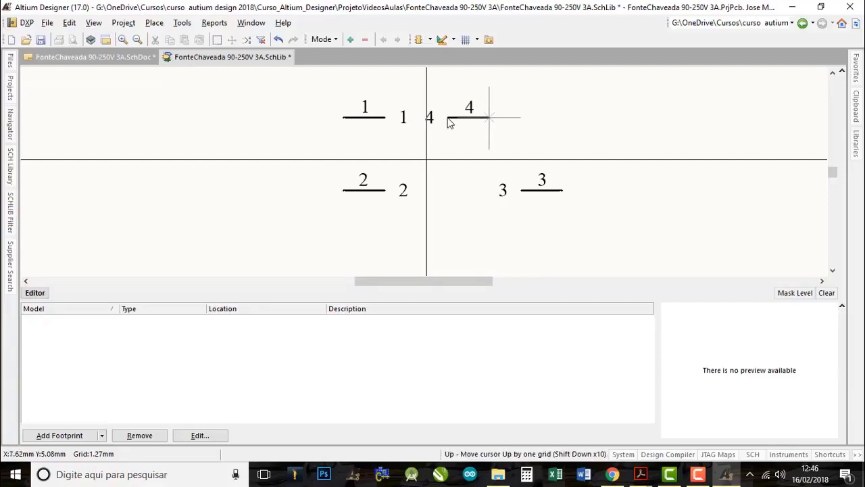
key("Down")
key("Right")
key("Right")
key("Right")
key("Right")
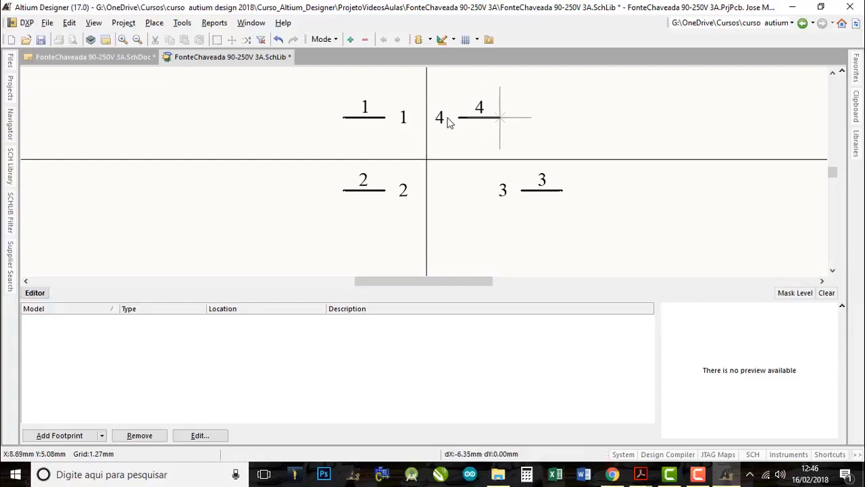
key("Right")
key("Right")
key("Right")
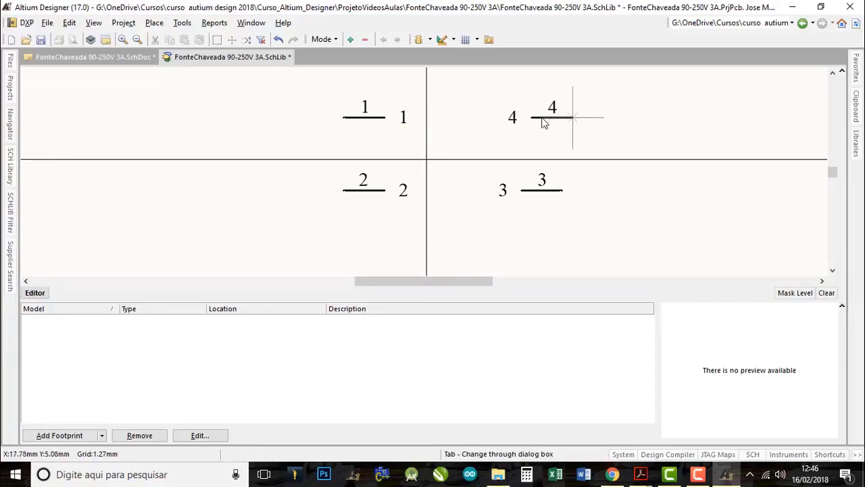
key("Right")
key("Right")
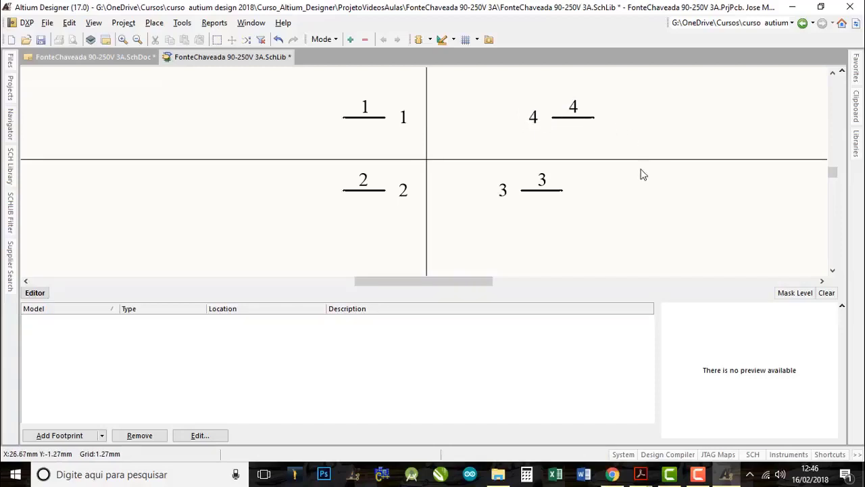
- Move pin 3 directly below pin 4, with its outer end at X 20.32 mm, Y -3.81 mm
right_click_drag(541, 166, 442, 173)
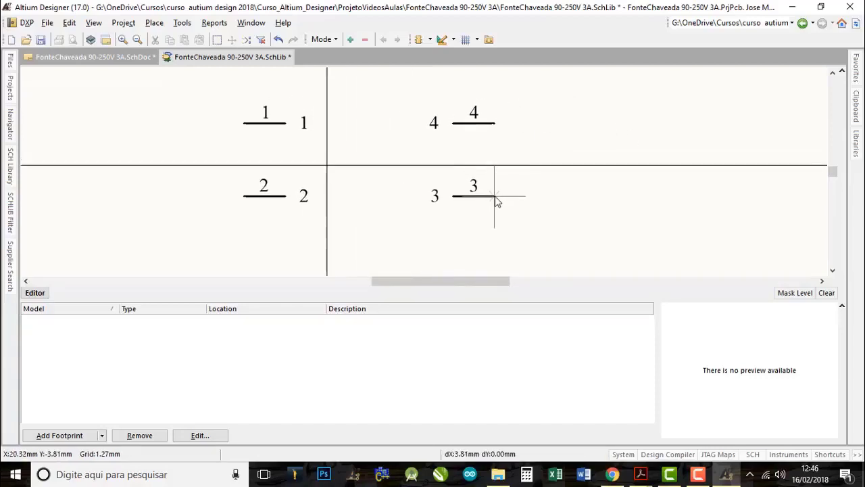
left_click_drag(500, 197, 493, 195)
right_click_drag(450, 164, 543, 168)
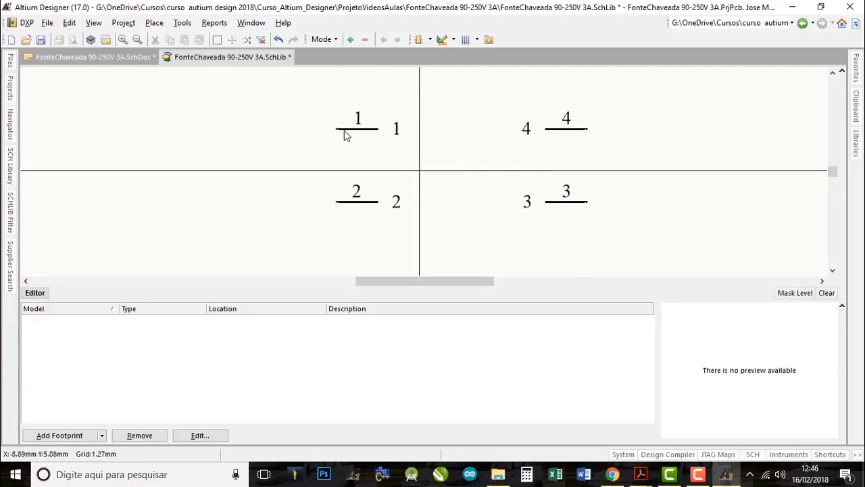
- Open the properties of pin 1 in the new component
double_click(344, 128)
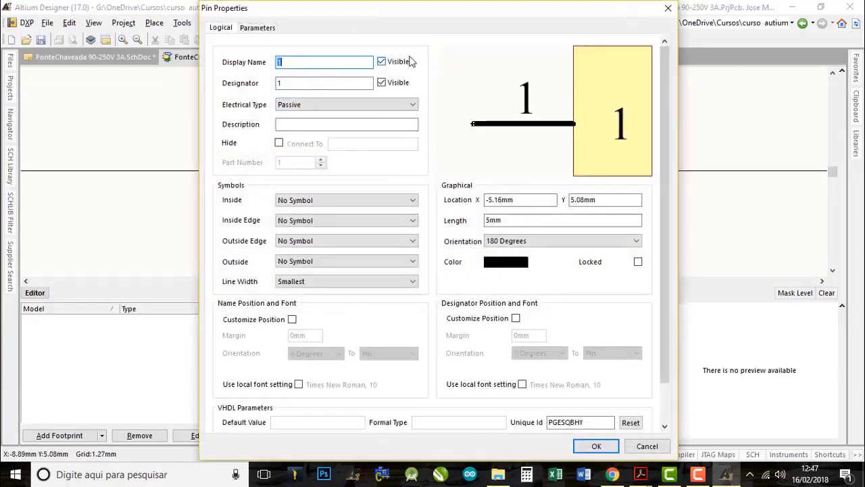
- Hide the display names of pin 1 and pin 4, keeping their designators visible
left_click(382, 62)
left_click(596, 445)
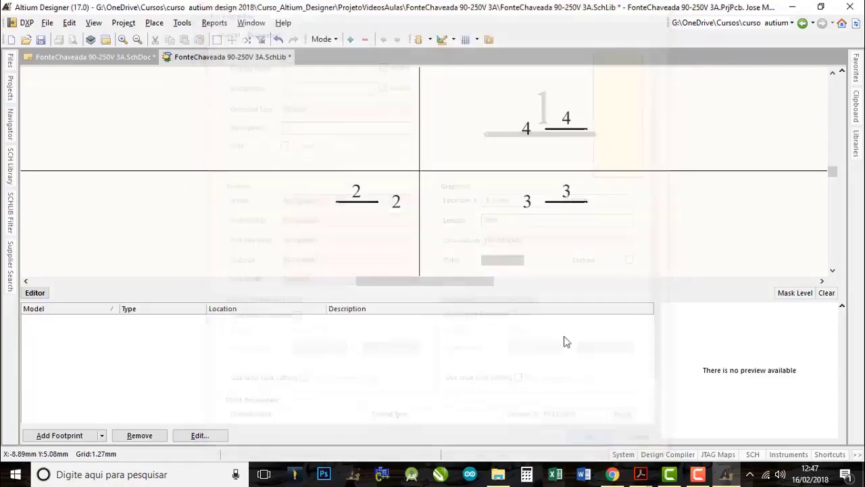
double_click(561, 127)
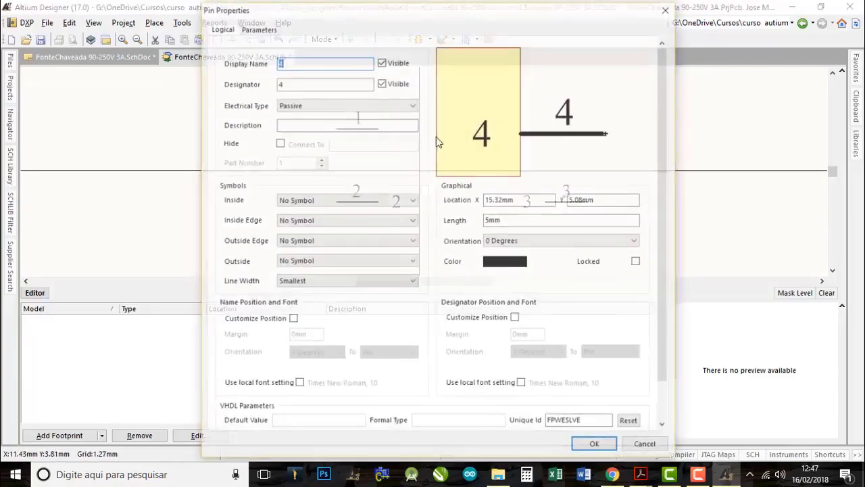
left_click(382, 61)
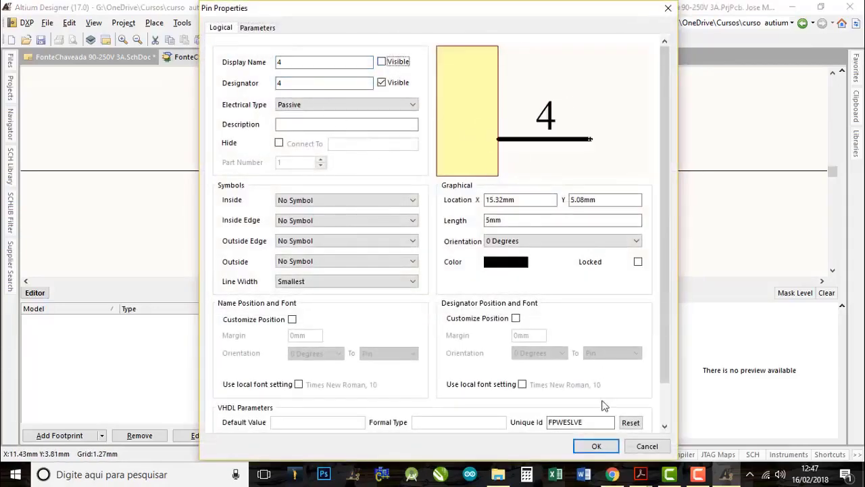
left_click(596, 446)
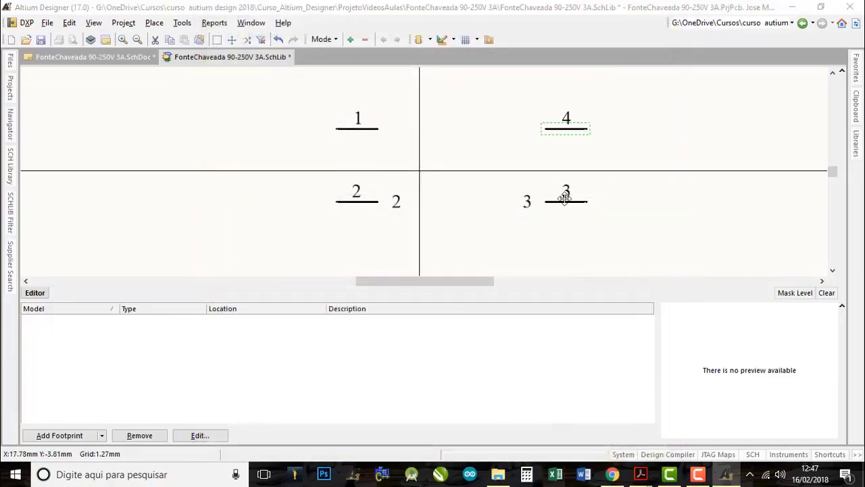
- Hide the display names of pin 3 and pin 2, keeping their designators visible
double_click(566, 196)
left_click(382, 62)
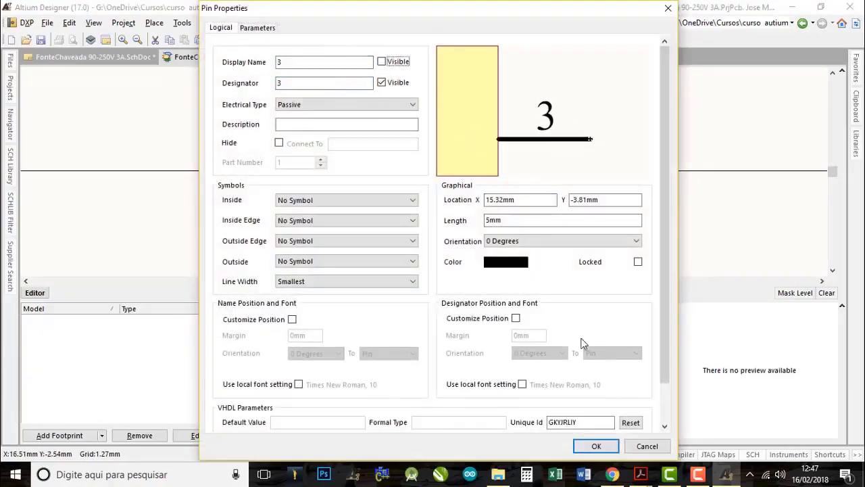
left_click(608, 447)
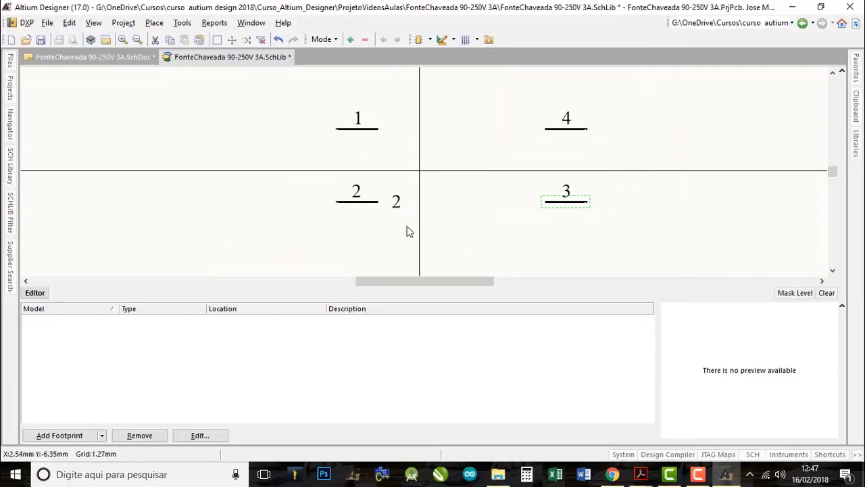
double_click(358, 201)
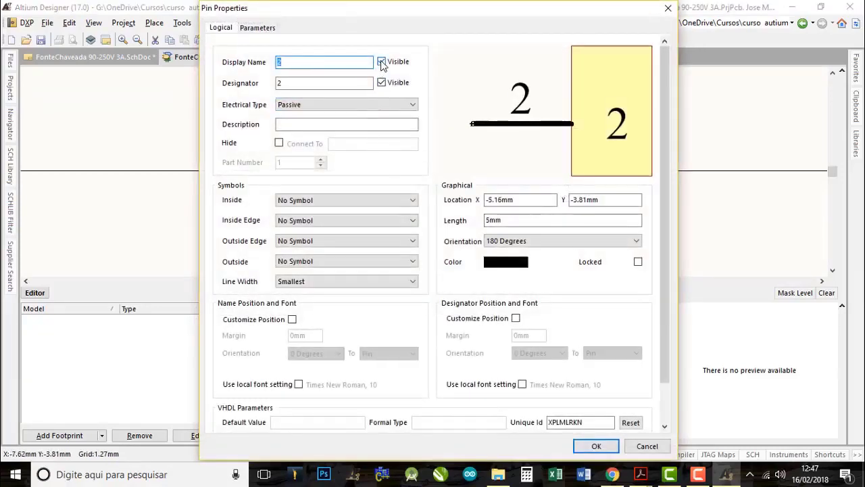
left_click(382, 62)
left_click(596, 446)
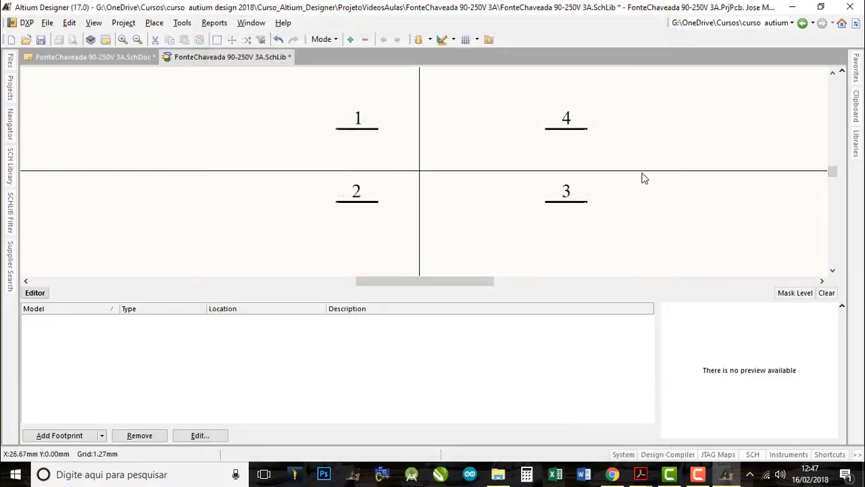
- Move all four pins together to the left so they sit roughly centred about the vertical axis
right_click_drag(641, 180, 598, 183)
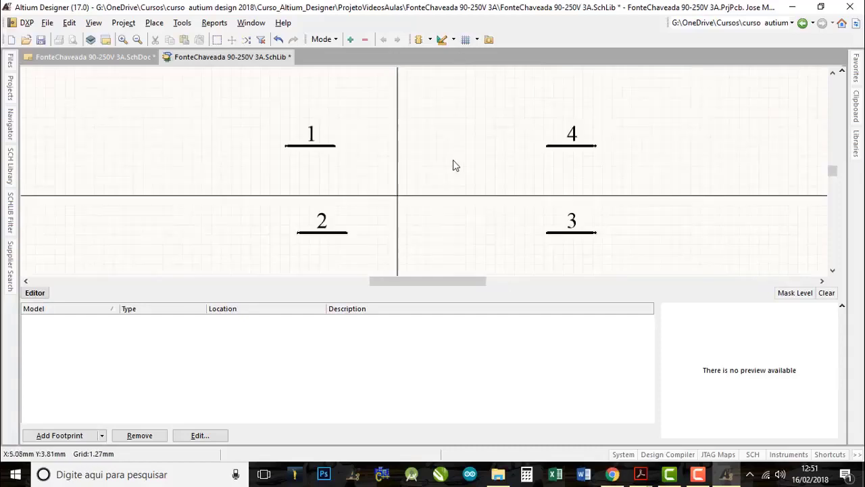
right_click_drag(454, 164, 510, 166)
scroll(509, 166, "down", 4, "ctrl")
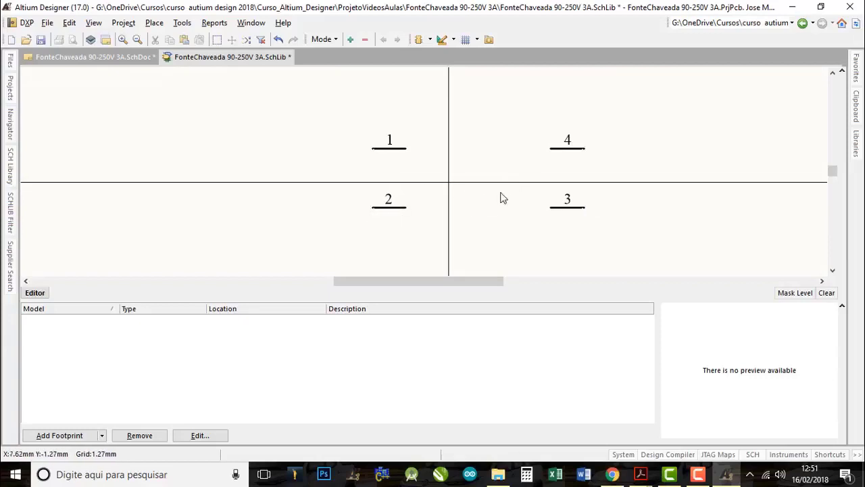
right_click_drag(502, 195, 456, 201)
right_click_drag(570, 214, 581, 232)
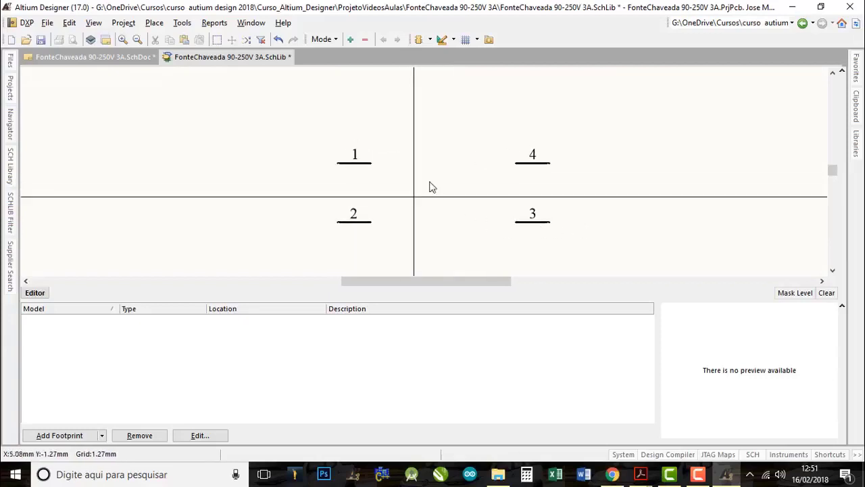
right_click_drag(465, 206, 474, 190)
left_click_drag(317, 104, 603, 235)
mouse_move(548, 205)
left_mouse_down()
mouse_move(523, 207)
mouse_move(531, 206)
left_mouse_up()
left_click(601, 124)
- Place three trial circle symbols between pin 1 and the vertical axis and delete them
right_click_drag(586, 184, 672, 170)
middle_click_drag(671, 149, 669, 165)
right_click_drag(655, 184, 524, 214)
middle_click_drag(452, 196, 496, 174)
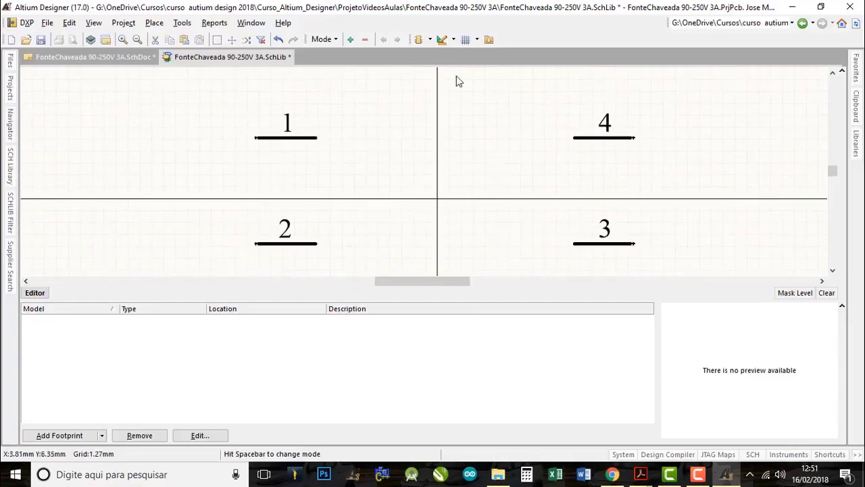
left_click(431, 40)
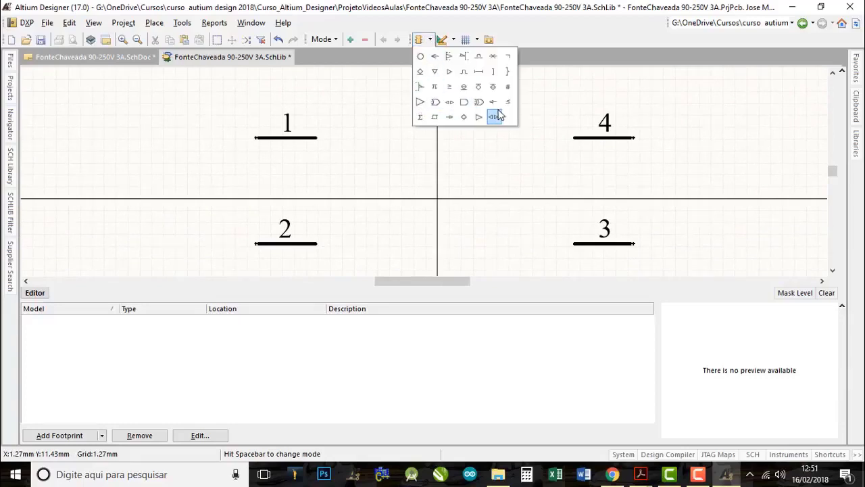
left_click(421, 57)
left_click(346, 138)
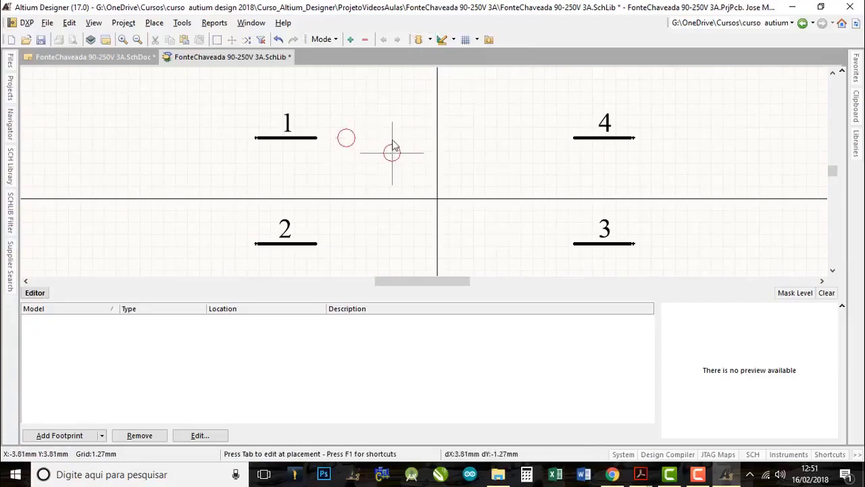
left_click(392, 138)
left_click(421, 168)
key("Escape")
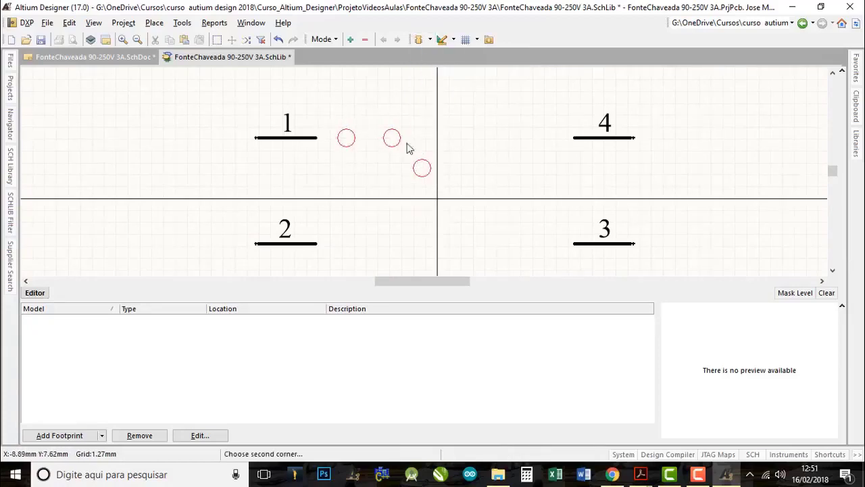
left_click_drag(409, 149, 453, 192)
key("Delete")
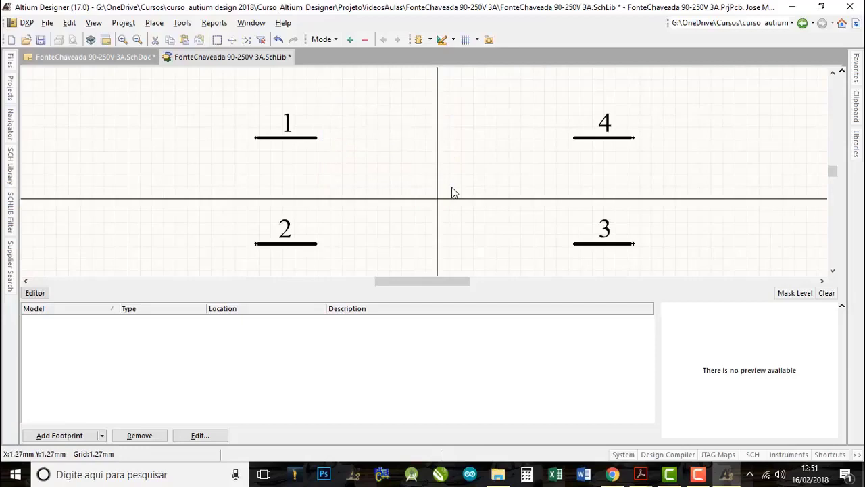
- Draw a downward-curving half-circle elliptical arc of about 1.2 mm radius, starting at the inner end of pin 1
left_click(433, 42)
mouse_move(443, 41)
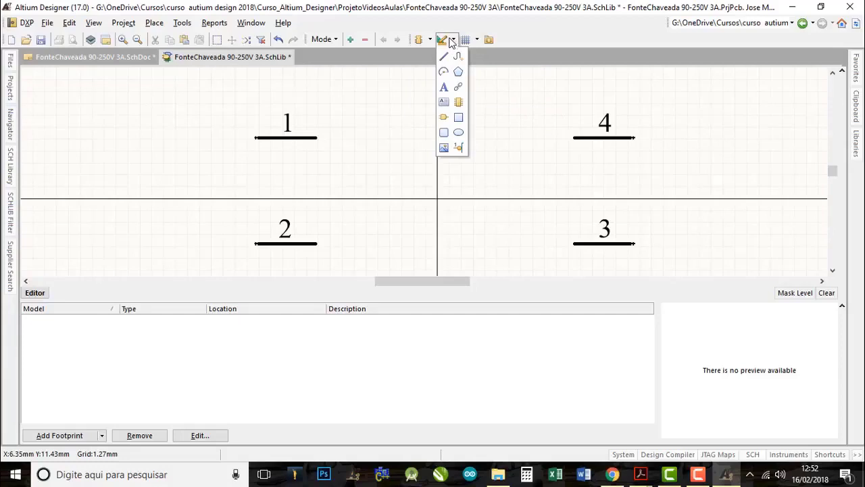
left_click(444, 72)
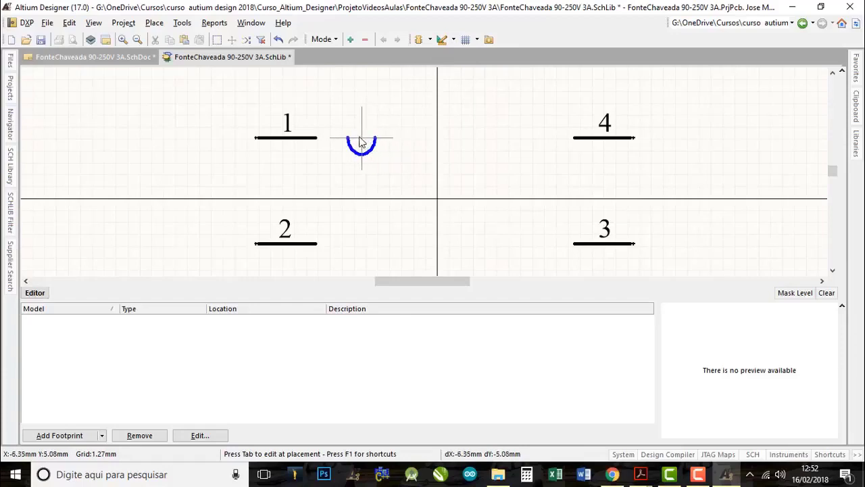
left_click(335, 141)
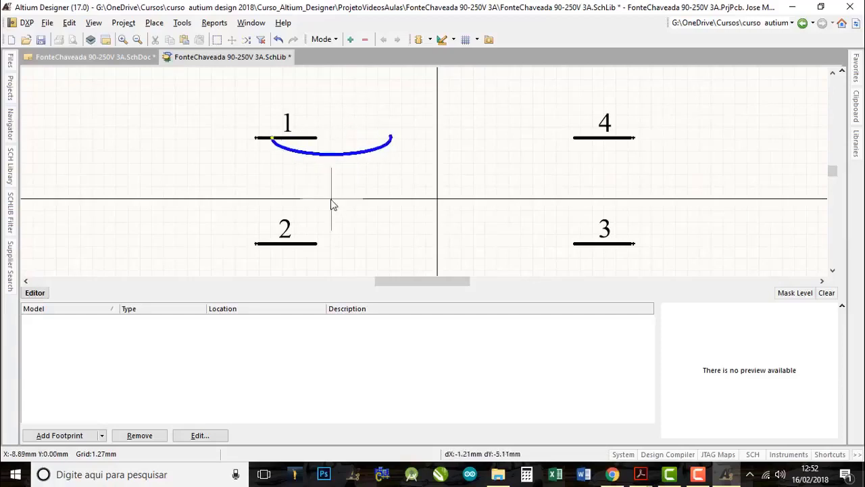
left_click(346, 138)
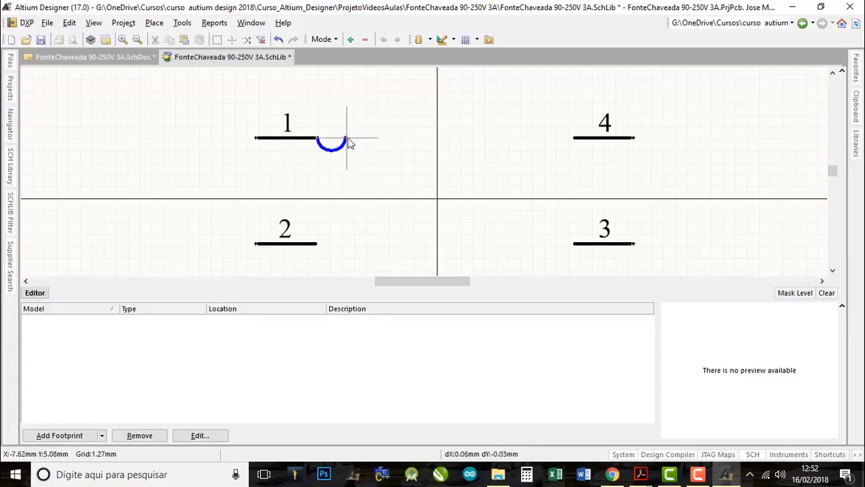
left_click(347, 142)
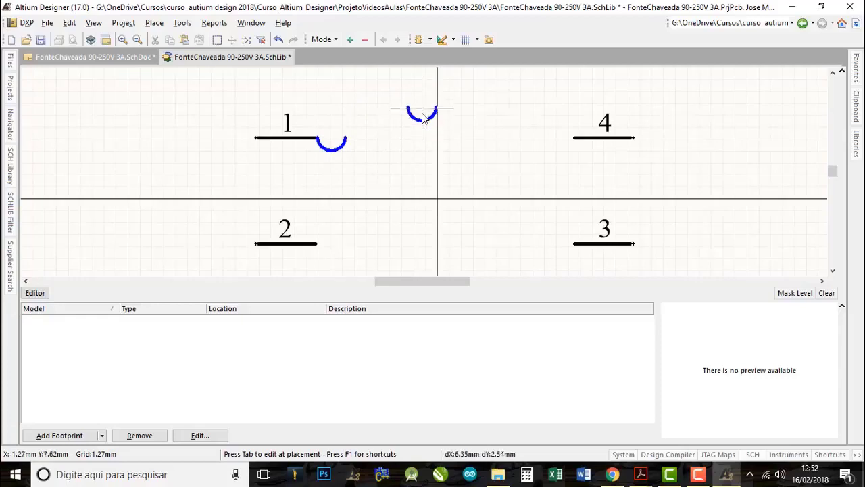
right_click(423, 112)
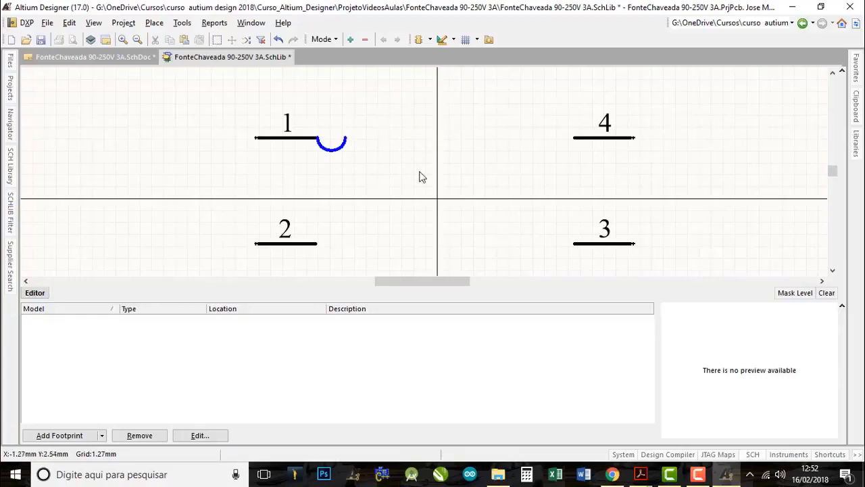
- Open the SCHLIB Inspector for the arc and dock it as a collapsed panel beside Libraries
left_click(338, 152)
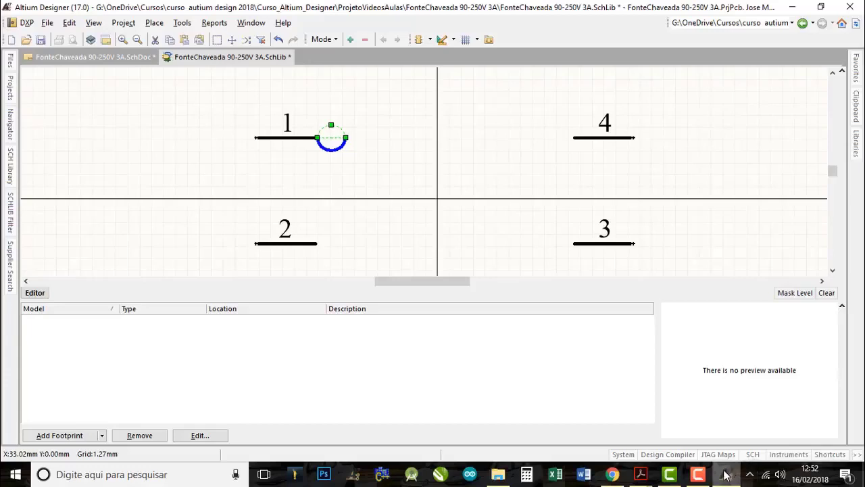
left_click(754, 455)
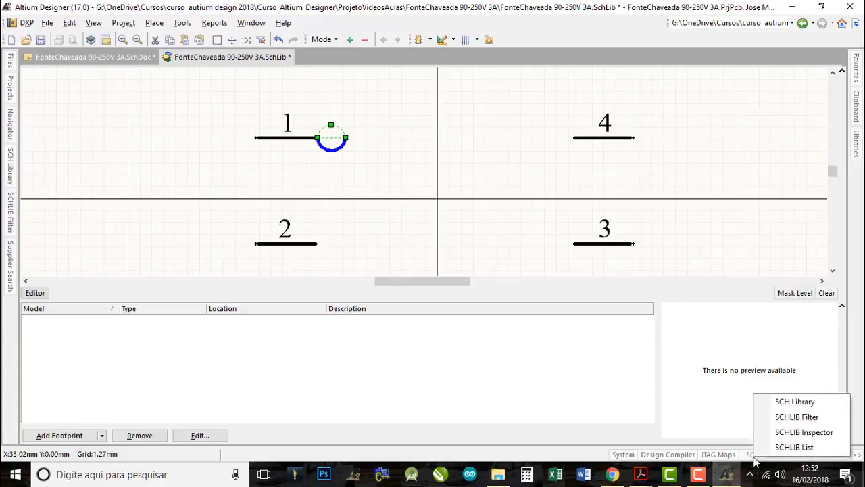
left_click(824, 437)
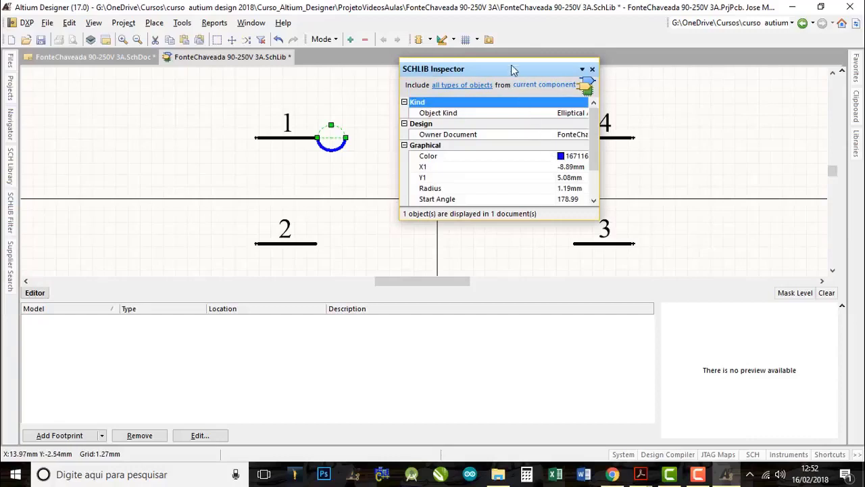
left_click_drag(535, 78, 644, 71)
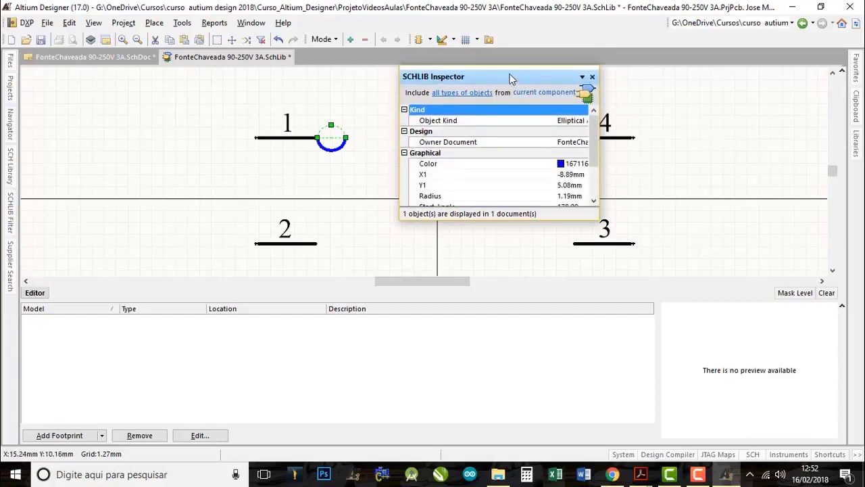
left_click_drag(528, 79, 850, 225)
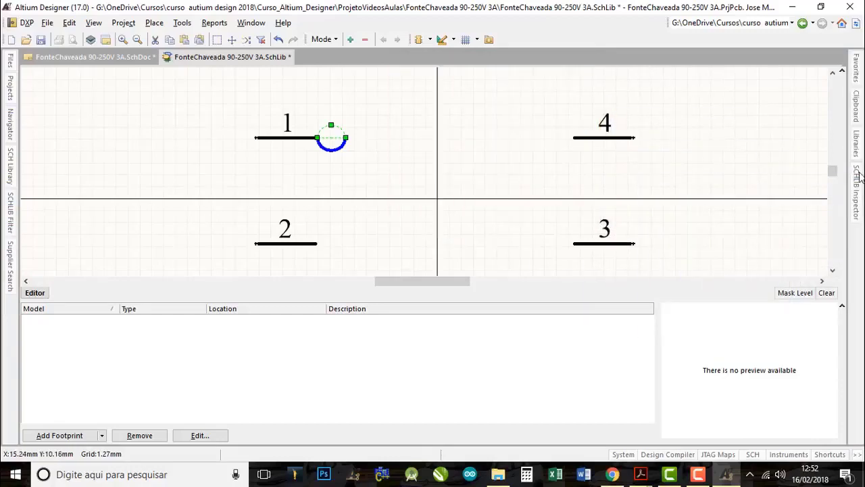
- Try a start angle of 23 on the arc in the SCHLIB Inspector and undo the change
mouse_move(862, 197)
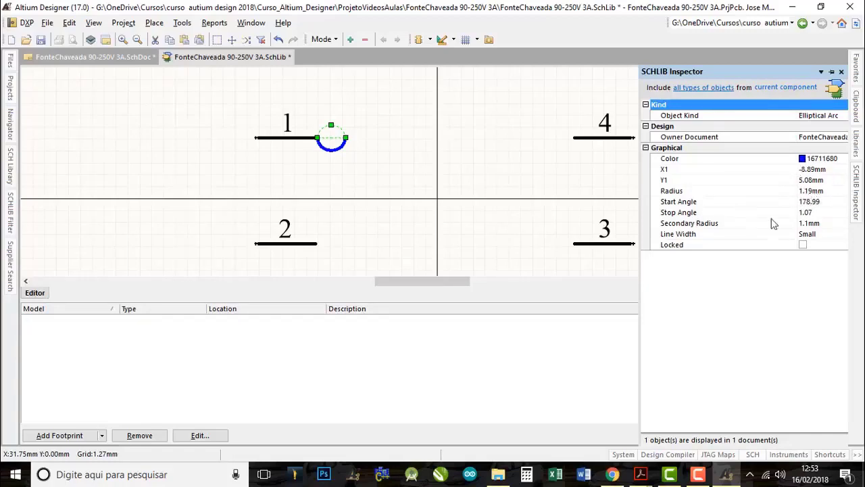
left_click(816, 204)
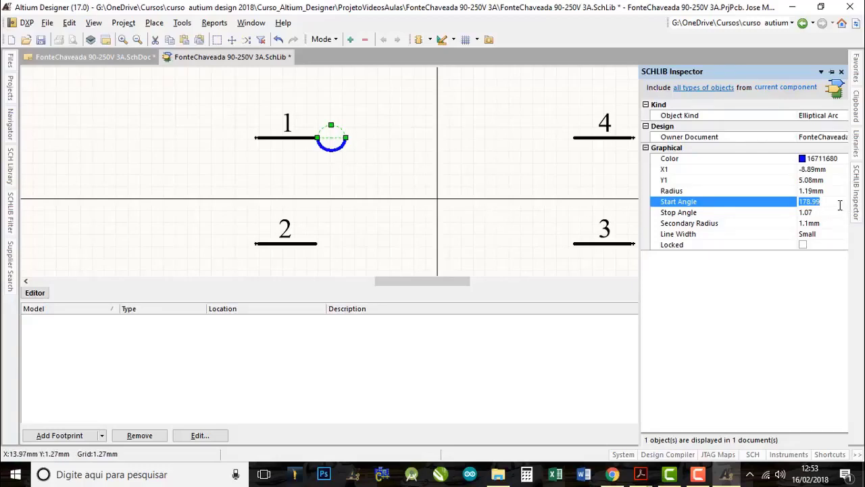
type("23")
left_click(543, 217)
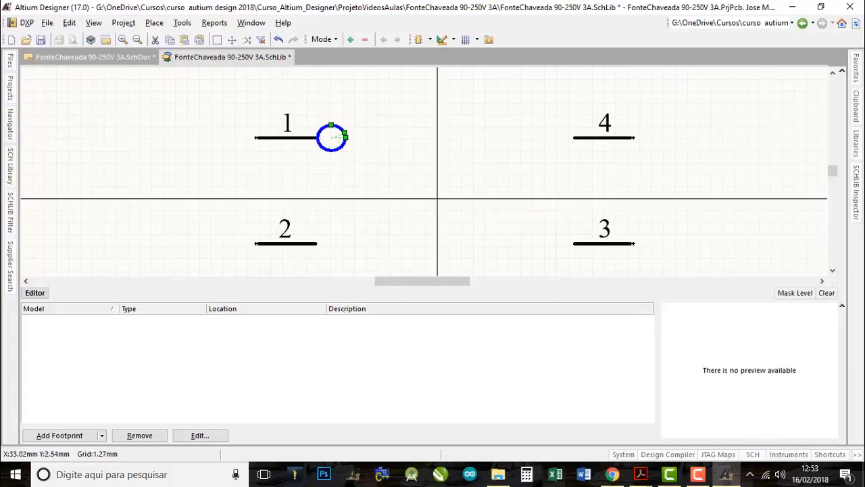
scroll(331, 135, "up", 6, "ctrl")
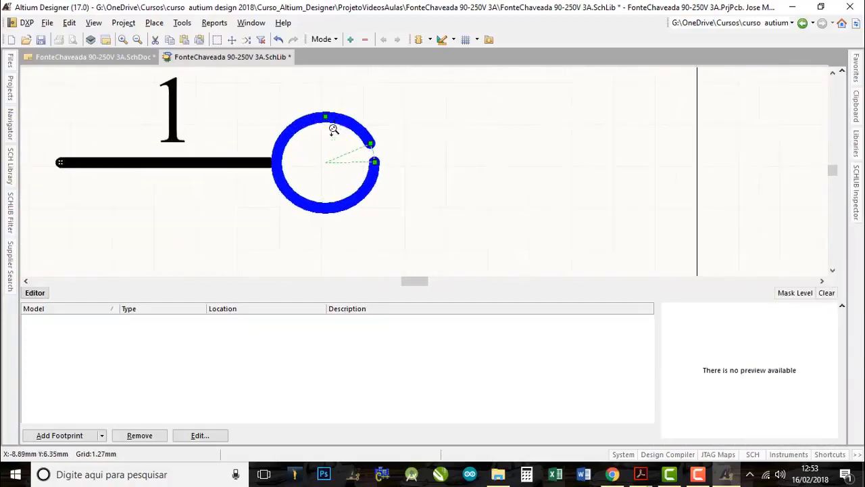
left_click(857, 205)
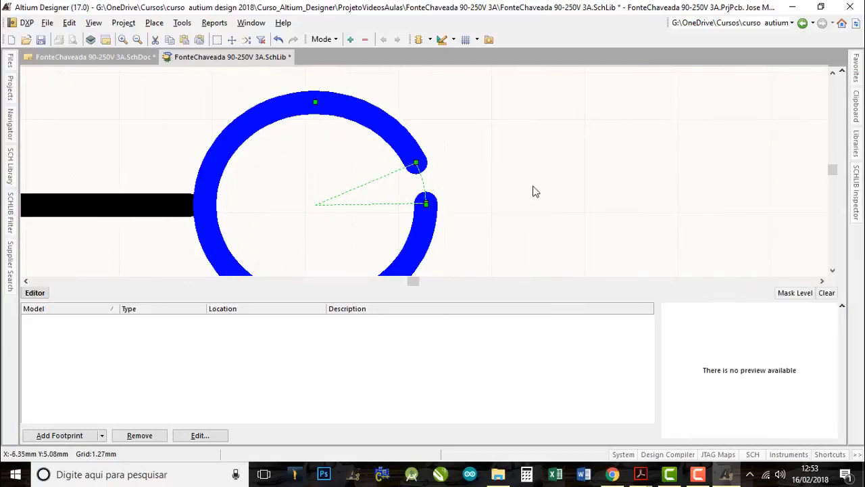
left_click(416, 125)
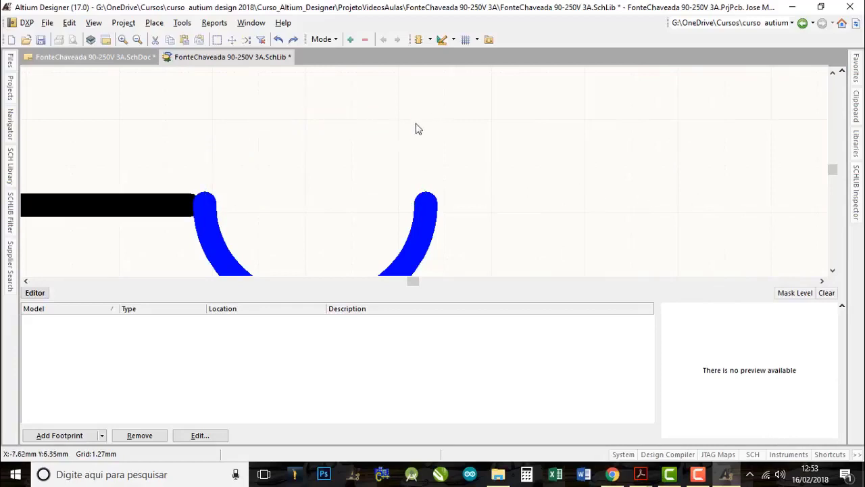
- Set the elliptical arc's start angle to 180 and its stop angle to 0 in the SCHLIB Inspector
right_click_drag(280, 207, 299, 150)
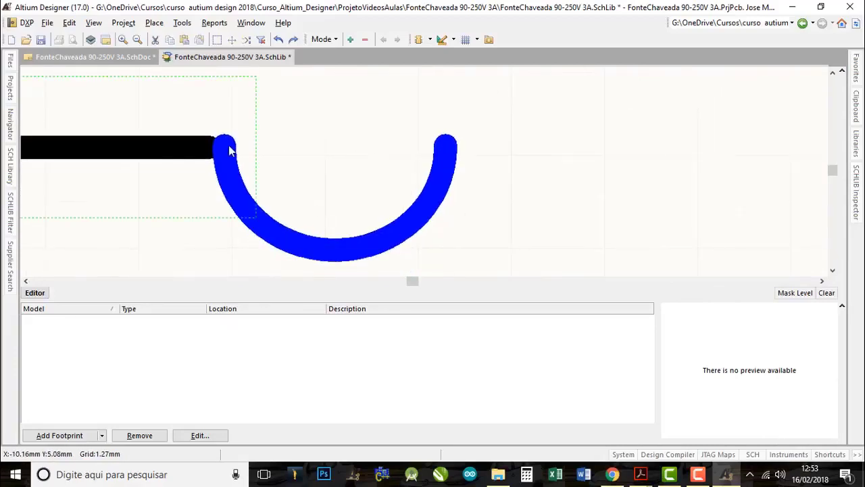
left_click(341, 245)
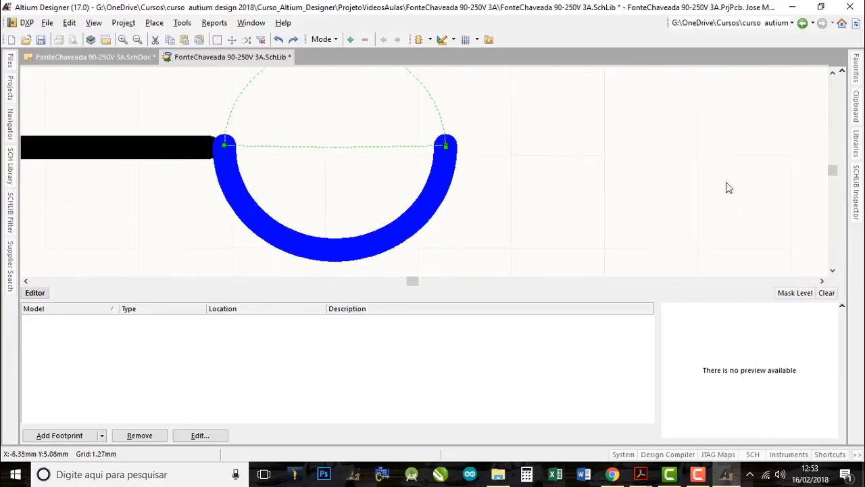
mouse_move(862, 200)
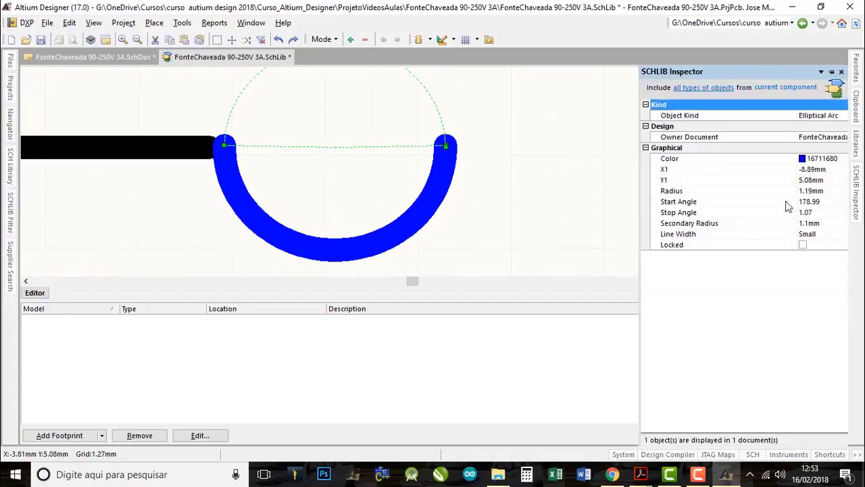
left_click(814, 203)
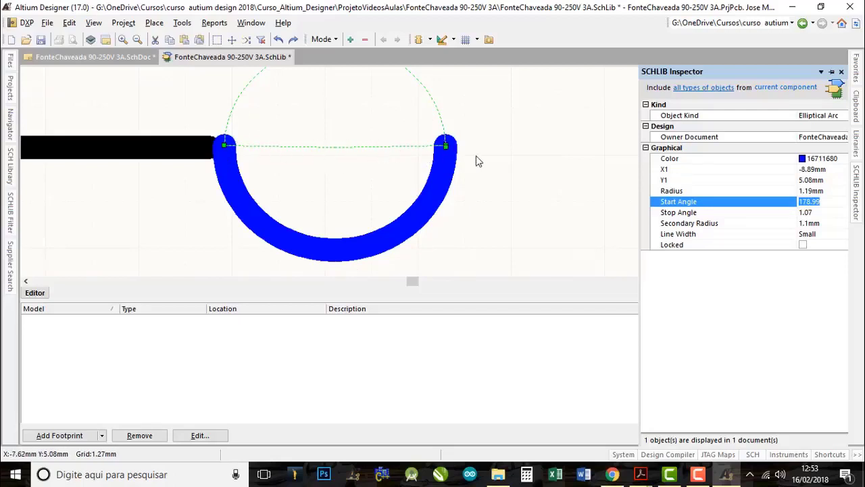
left_click(835, 204)
key("Return")
left_click(805, 202)
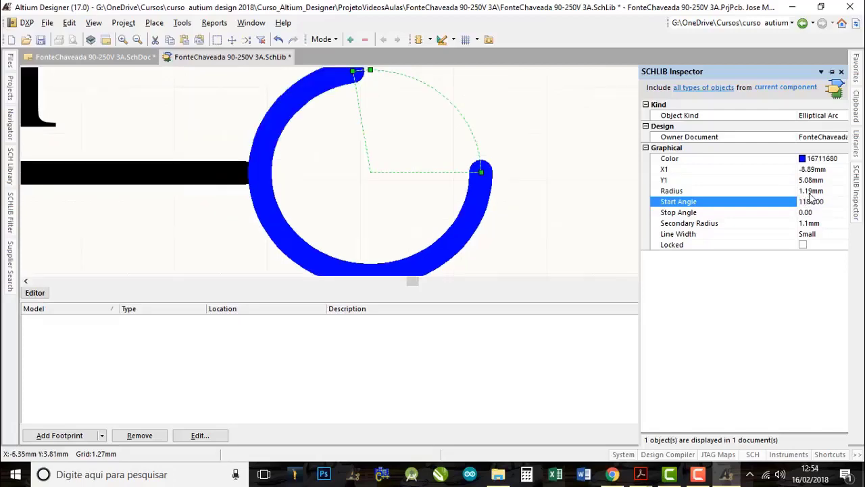
key("Return")
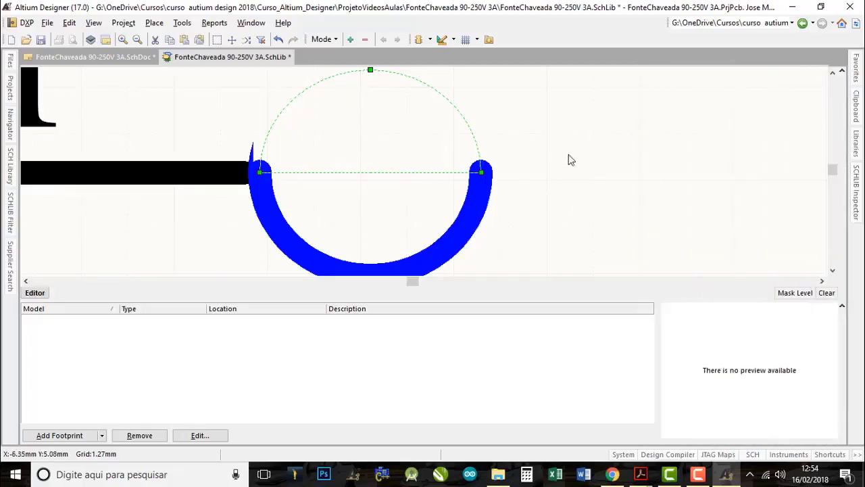
- Try secondary radii of 9 and 1 mm on the elliptical arc, and set it to 1.2 mm
right_click_drag(577, 240, 565, 197)
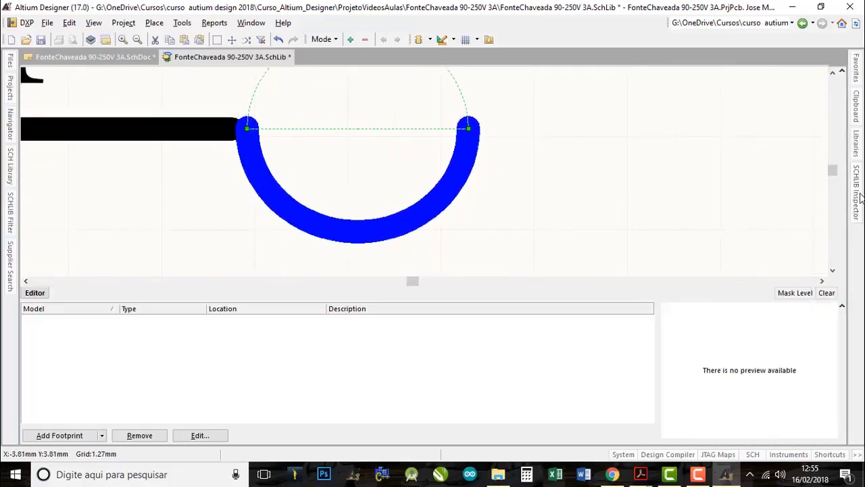
mouse_move(860, 196)
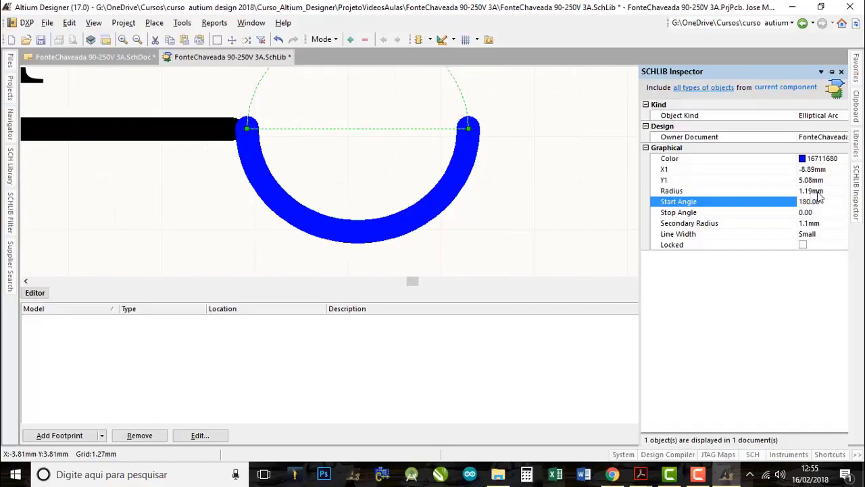
left_click(816, 227)
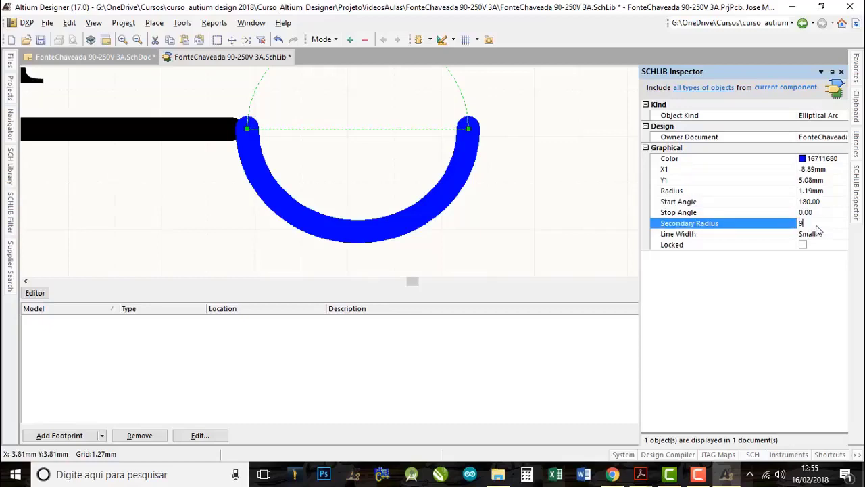
key("Return")
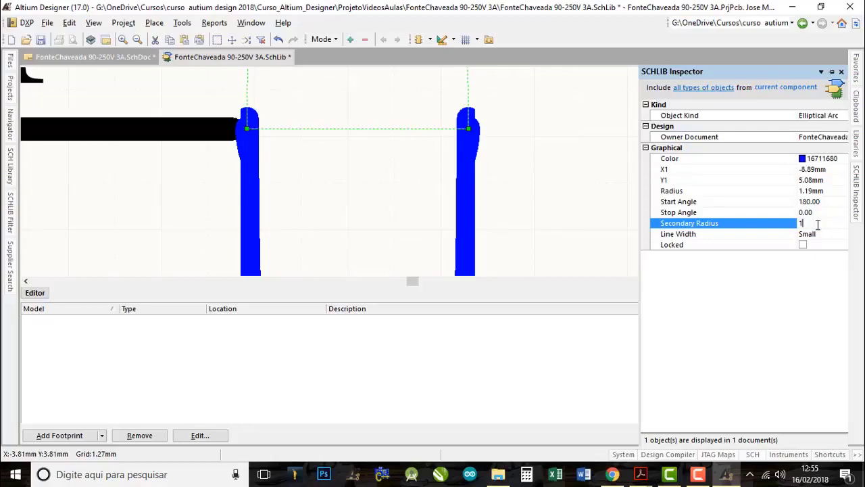
type("1")
key("Return")
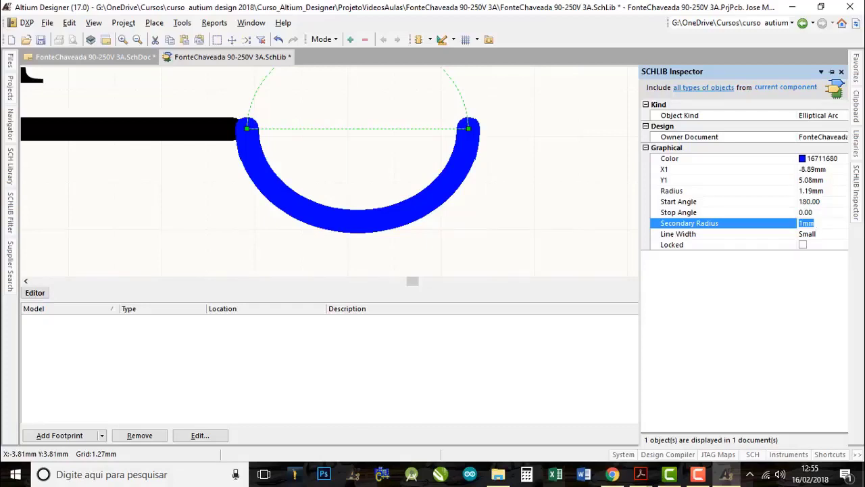
type("1.2")
key("Return")
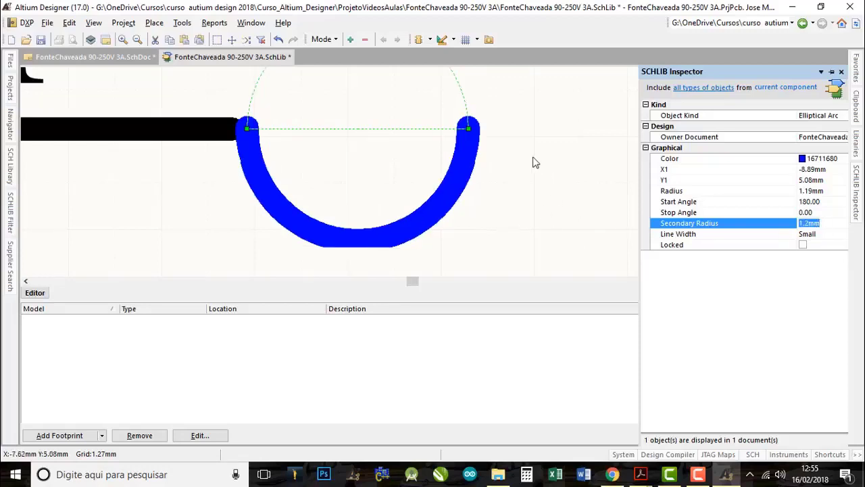
- Examine how the arc meets pin 1 and review its radii, angles and location in its properties
scroll(531, 158, "down", 2, "ctrl")
left_click(216, 191)
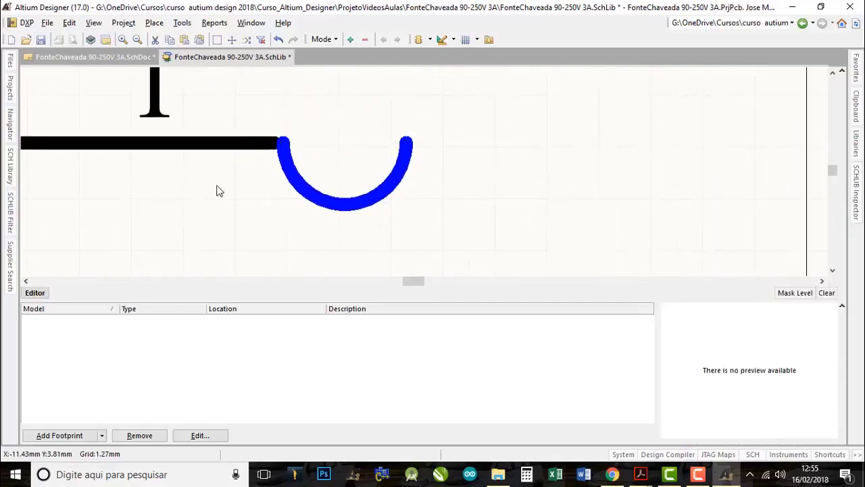
scroll(267, 152, "up", 2, "ctrl")
scroll(266, 155, "down", 3, "ctrl")
right_click_drag(378, 200, 423, 199)
middle_click_drag(425, 172, 425, 172)
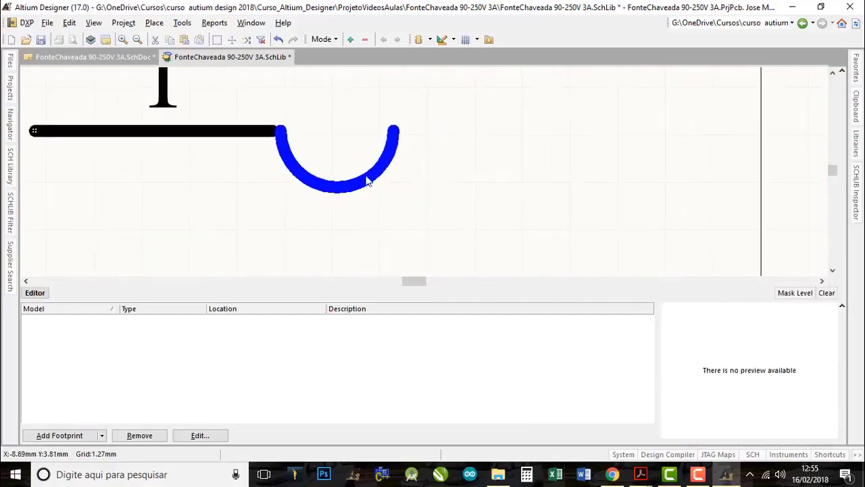
left_click(367, 180)
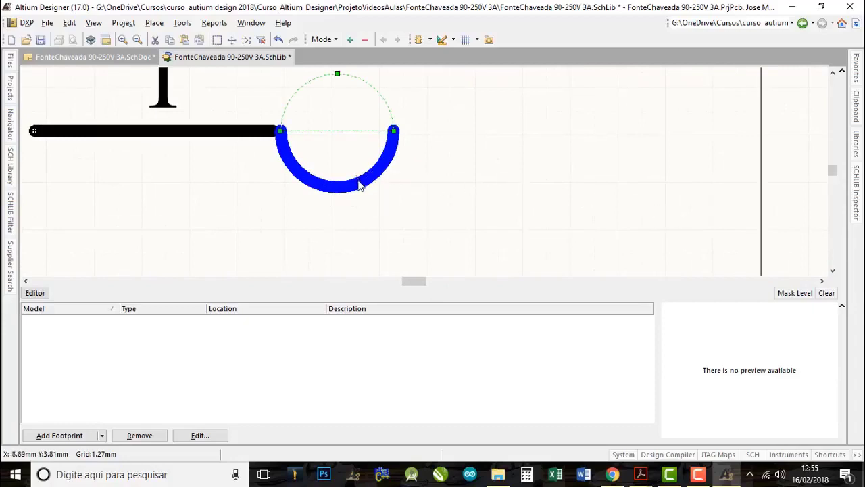
mouse_move(853, 200)
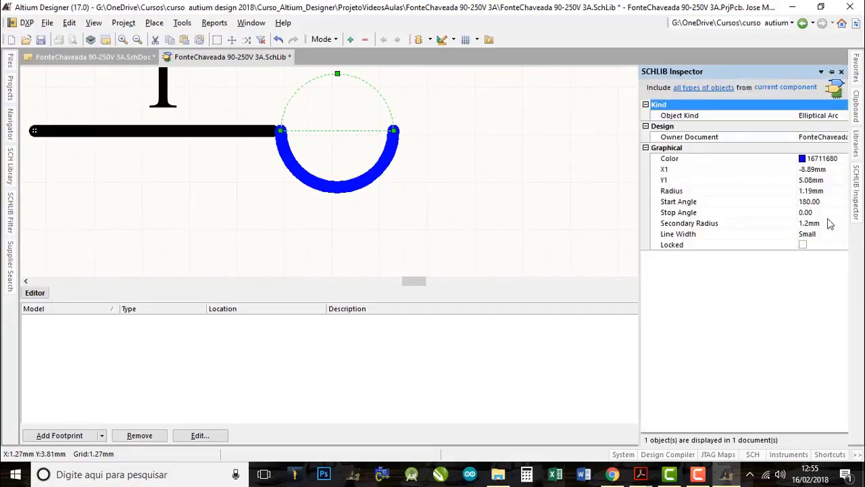
double_click(360, 182)
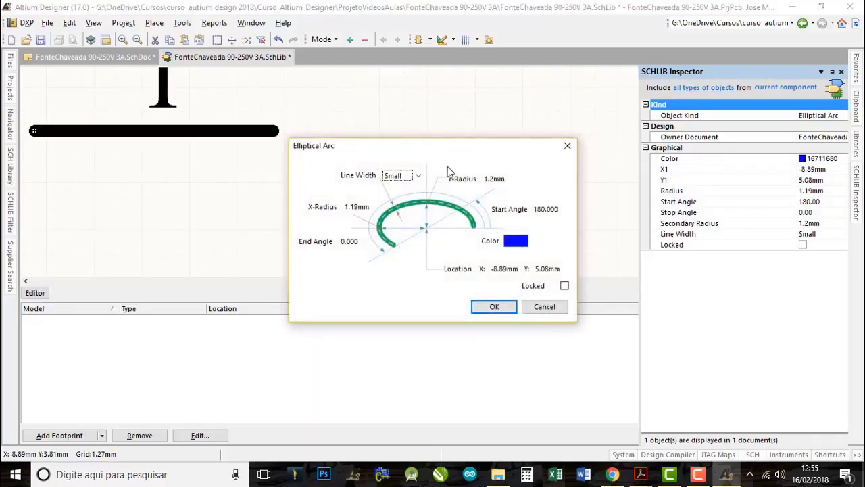
left_click(545, 307)
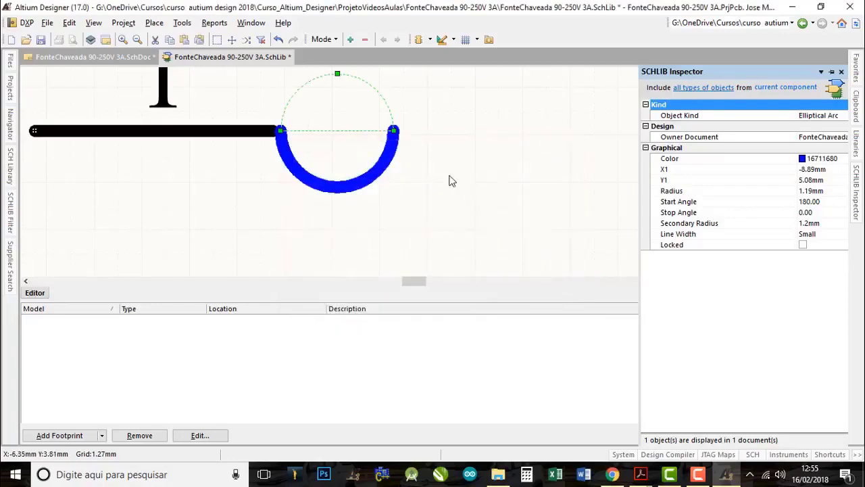
right_click_drag(448, 180, 415, 173)
scroll(403, 166, "down", 4, "ctrl")
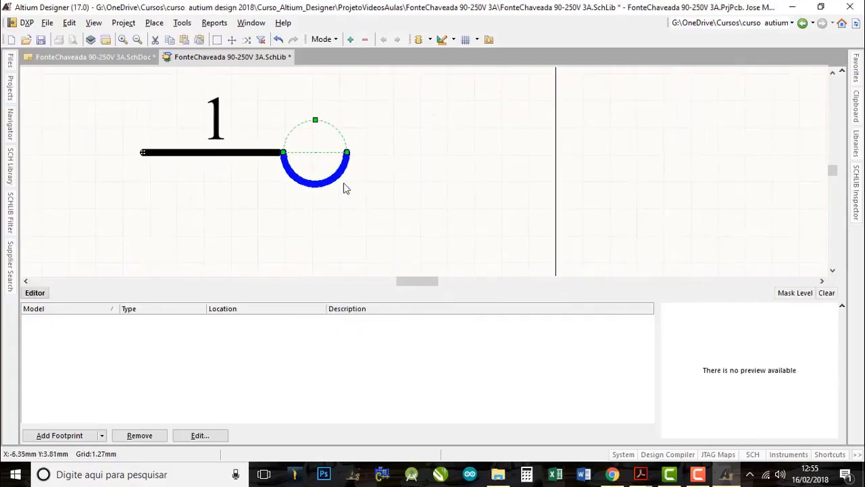
scroll(345, 163, "up", 5, "ctrl")
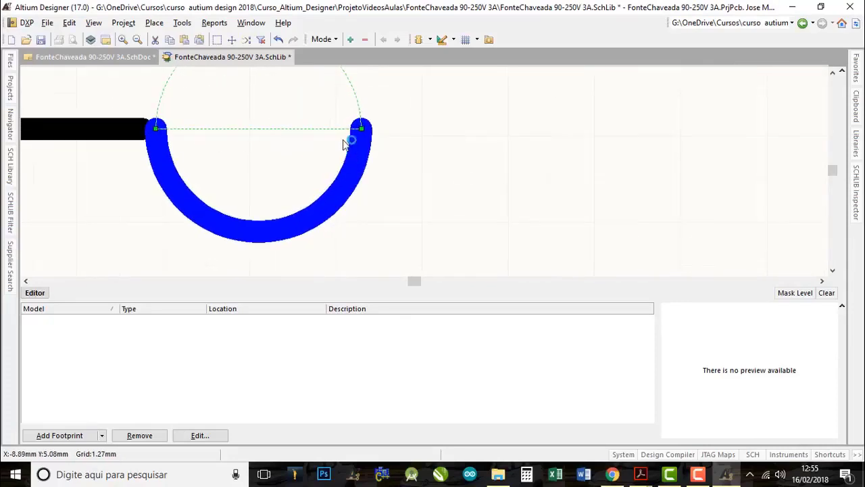
mouse_move(280, 154)
right_mouse_down()
mouse_move(325, 183)
mouse_move(283, 147)
right_mouse_up()
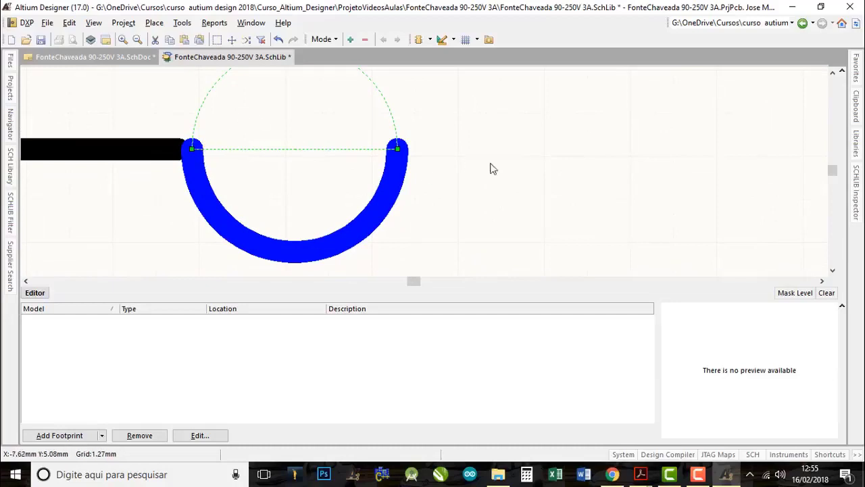
- Set the arc's primary radius to 1.27 mm in the SCHLIB Inspector and deselect the arc
left_click(858, 189)
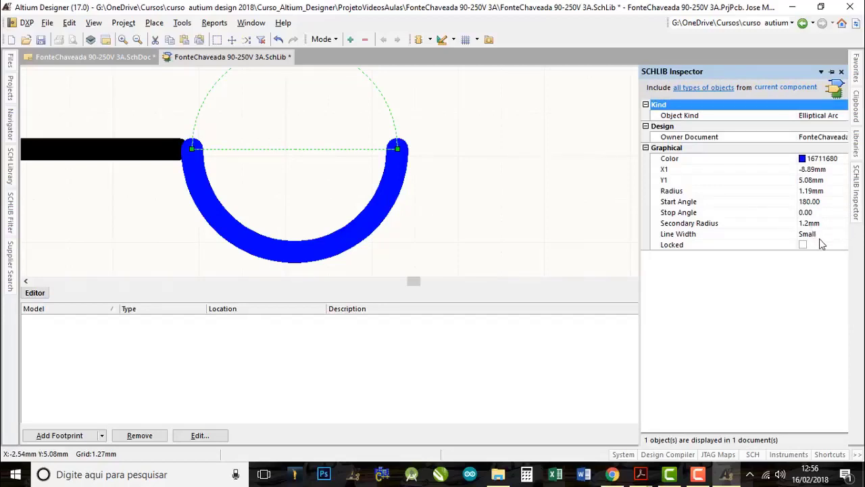
left_click(816, 191)
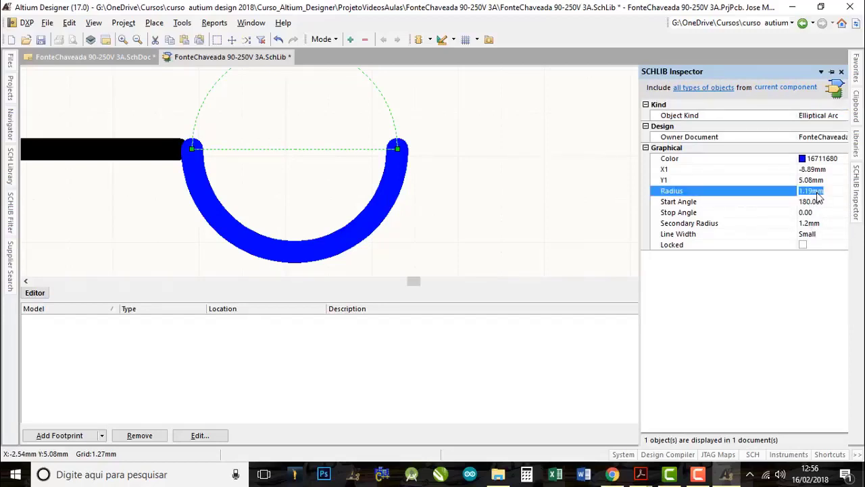
type("1.27")
key("Return")
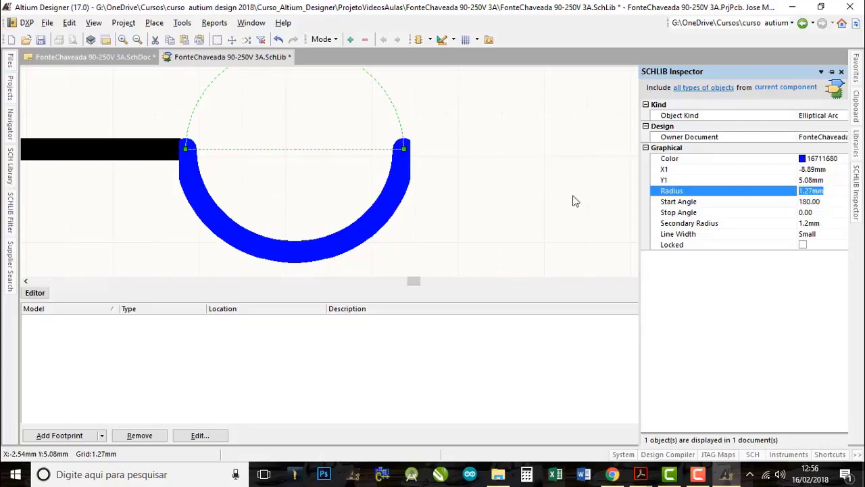
right_click_drag(455, 192, 562, 204)
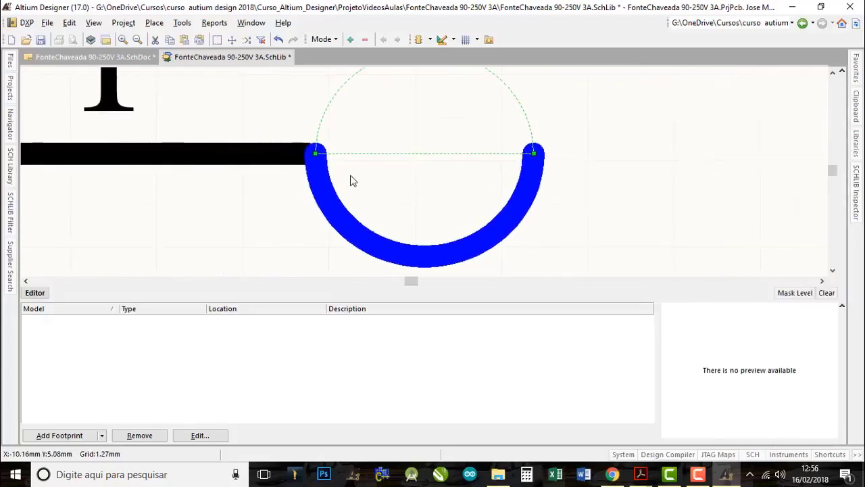
mouse_move(324, 179)
left_mouse_down()
mouse_move(375, 197)
mouse_move(241, 182)
mouse_move(301, 184)
left_mouse_up()
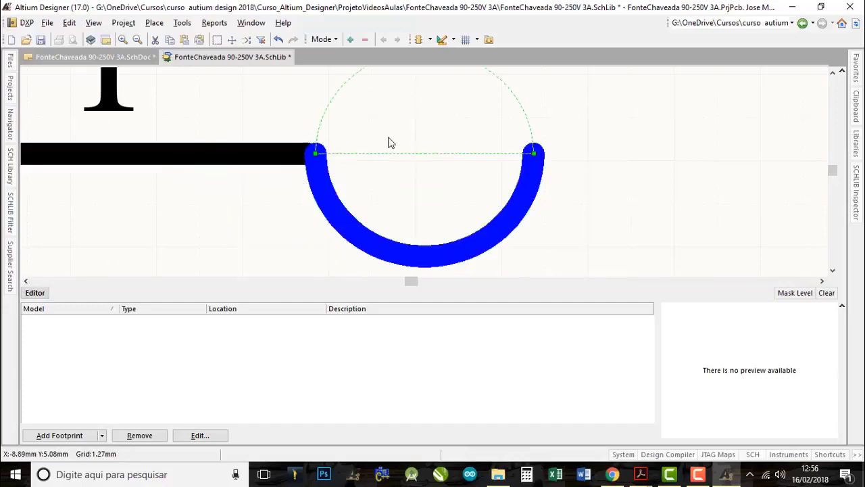
middle_click_drag(398, 128, 400, 133)
right_click_drag(519, 157, 448, 171)
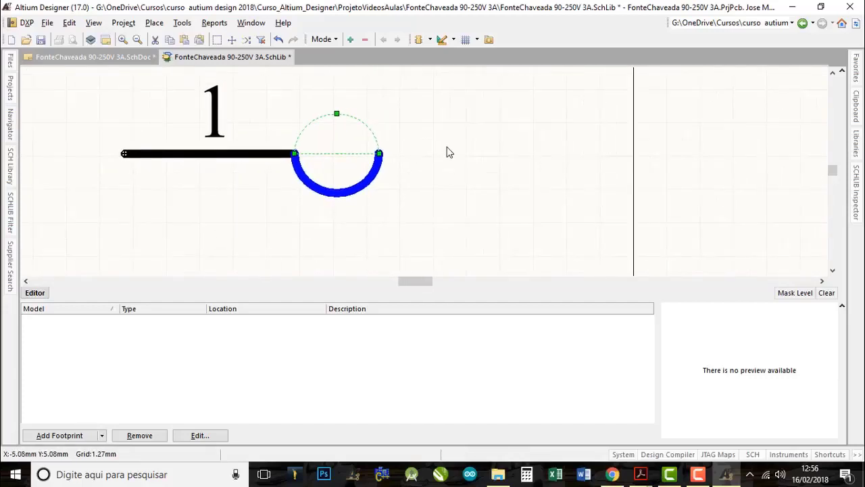
left_click(555, 157)
right_click_drag(555, 156, 480, 168)
right_click_drag(318, 178, 308, 183)
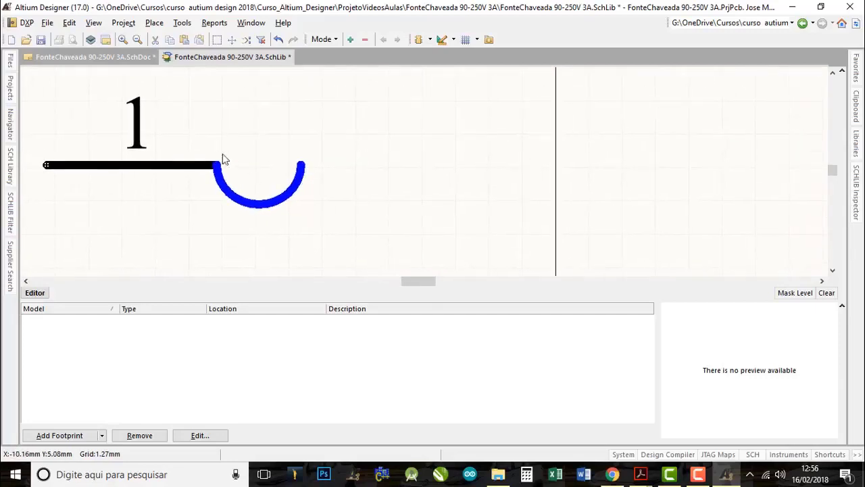
- Copy the half-circle arc and place four copies end to end beside it, forming a row of five arcs from pin 1
left_click(302, 178)
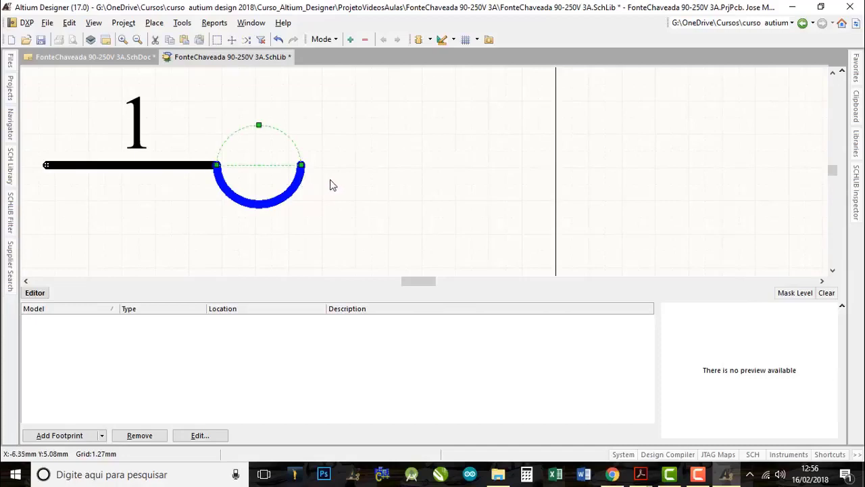
key("ctrl+c")
key("ctrl+v")
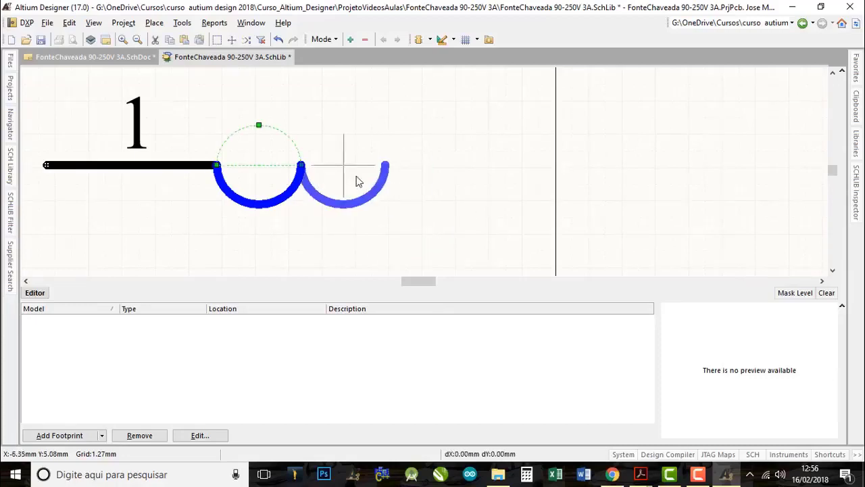
left_click(347, 181)
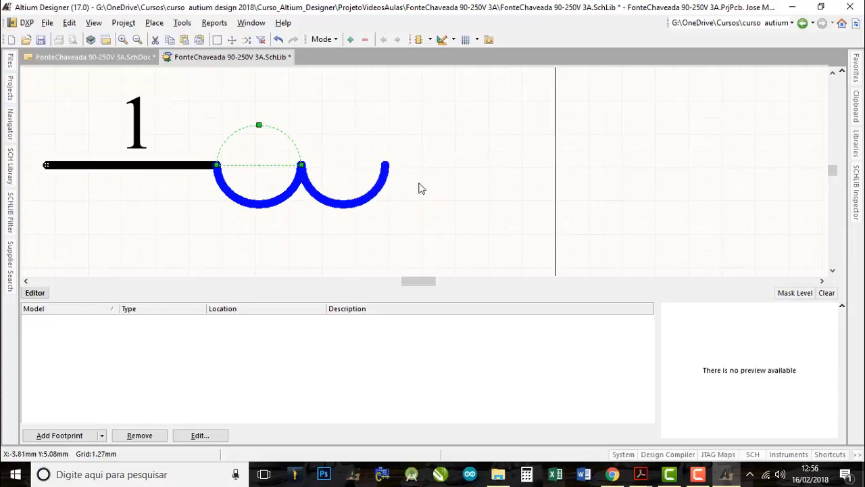
key("ctrl+v")
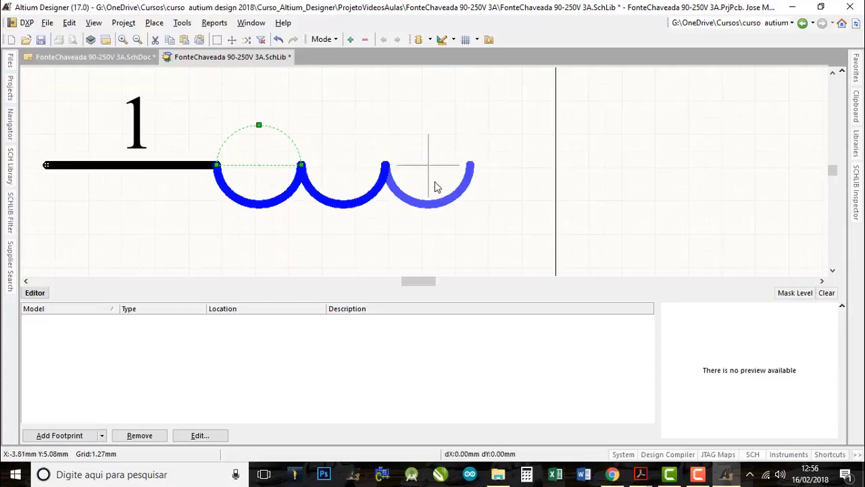
left_click(438, 187)
right_click_drag(554, 203, 523, 202)
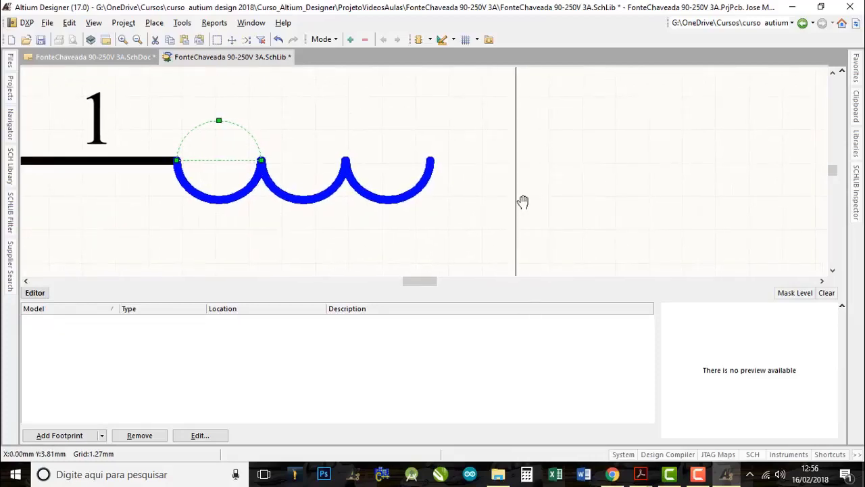
key("ctrl+v")
left_click(488, 181)
right_click_drag(588, 198, 558, 201)
key("ctrl+v")
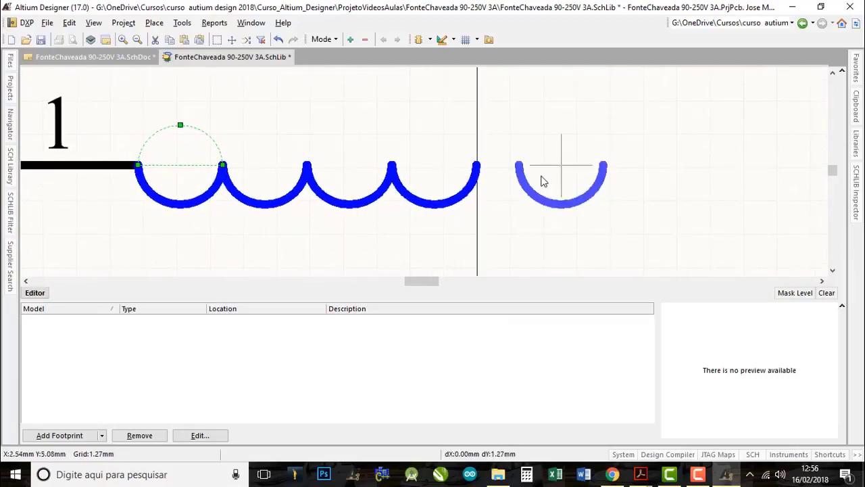
left_click(520, 174)
right_click_drag(540, 228, 635, 208)
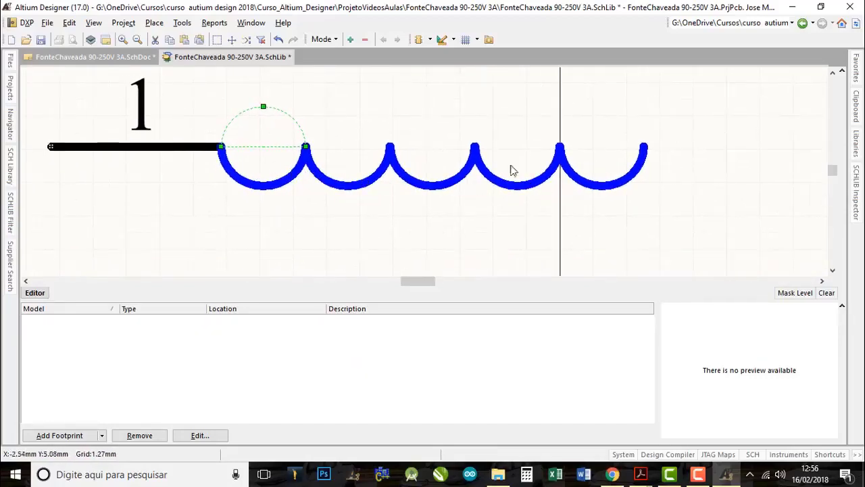
- Place a sixth copied arc at the end of the upper row and move pin 4 to meet it
right_click_drag(607, 188, 517, 190)
middle_click_drag(549, 161, 560, 170)
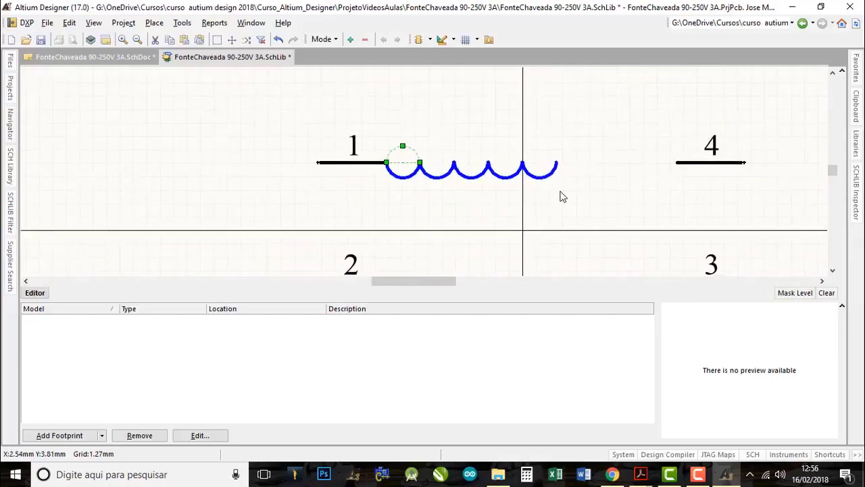
right_click_drag(561, 195, 519, 200)
key("ctrl+v")
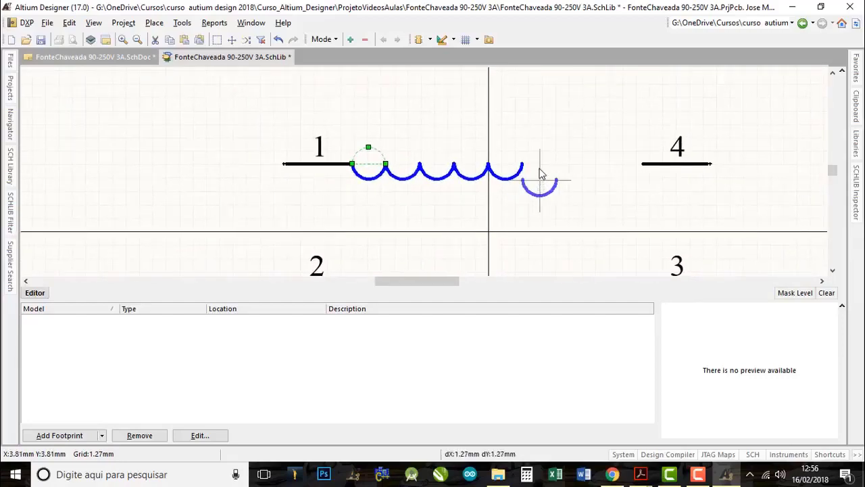
left_click(540, 167)
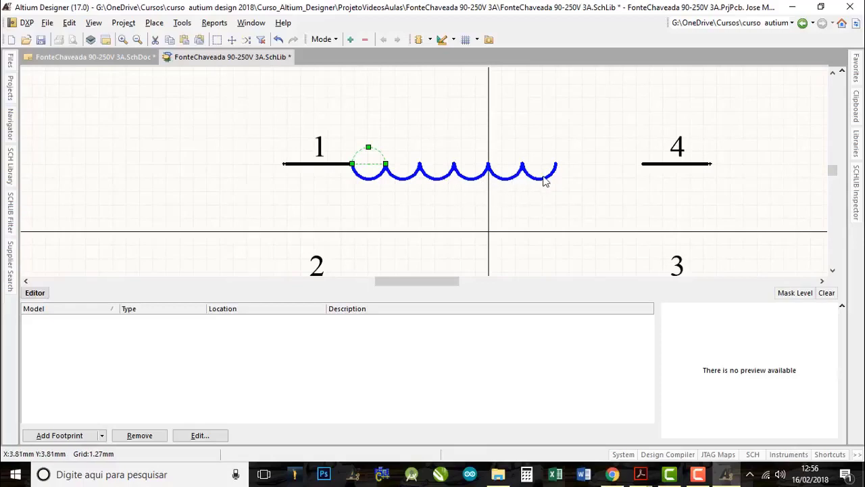
left_click_drag(651, 169, 624, 167)
mouse_move(591, 218)
right_mouse_down()
mouse_move(625, 192)
mouse_move(573, 212)
mouse_move(578, 218)
mouse_move(566, 226)
mouse_move(610, 236)
mouse_move(585, 234)
right_mouse_up()
left_click(418, 98)
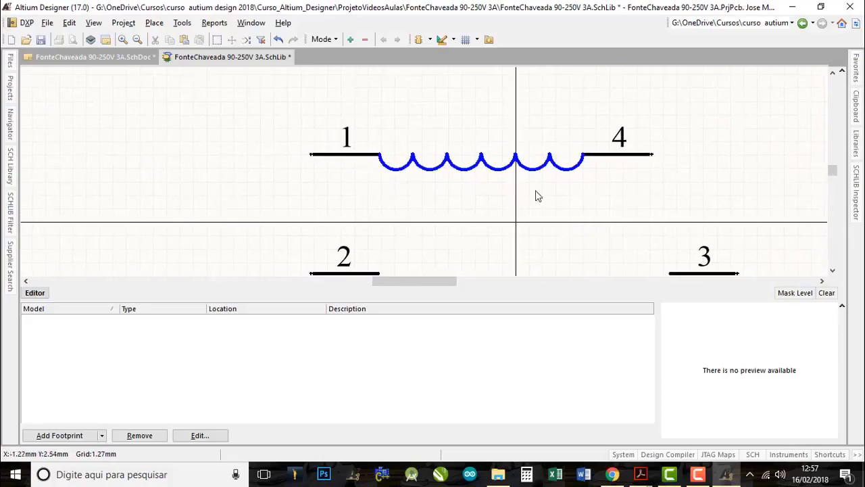
- Copy the six-arc row, flip it vertically and place it starting at the inner end of pin 2
right_click_drag(538, 196, 498, 198)
middle_click_drag(524, 194, 524, 191)
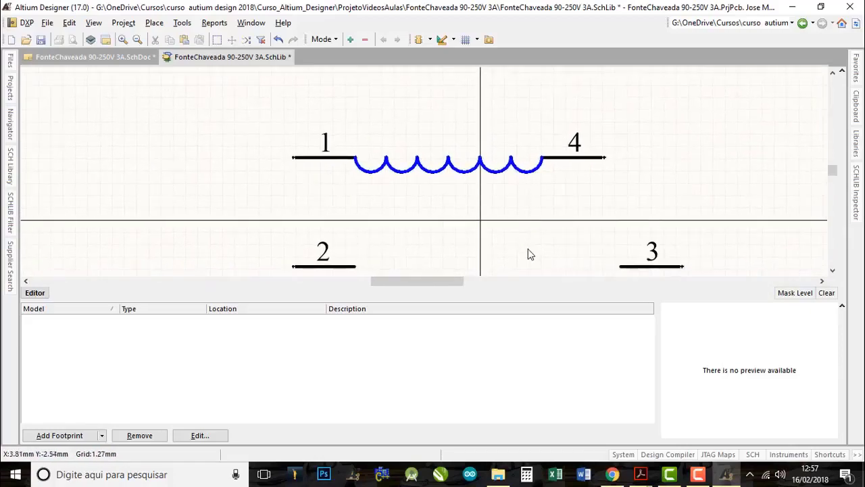
right_click_drag(450, 195, 456, 177)
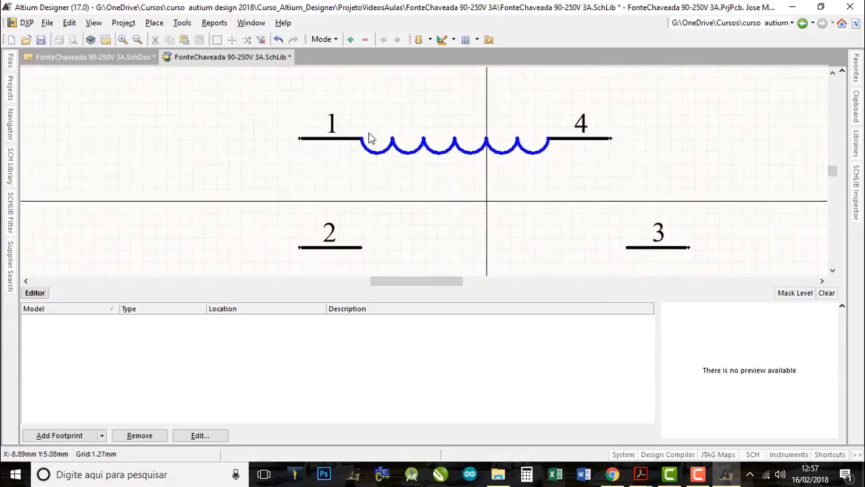
left_click_drag(358, 112, 558, 185)
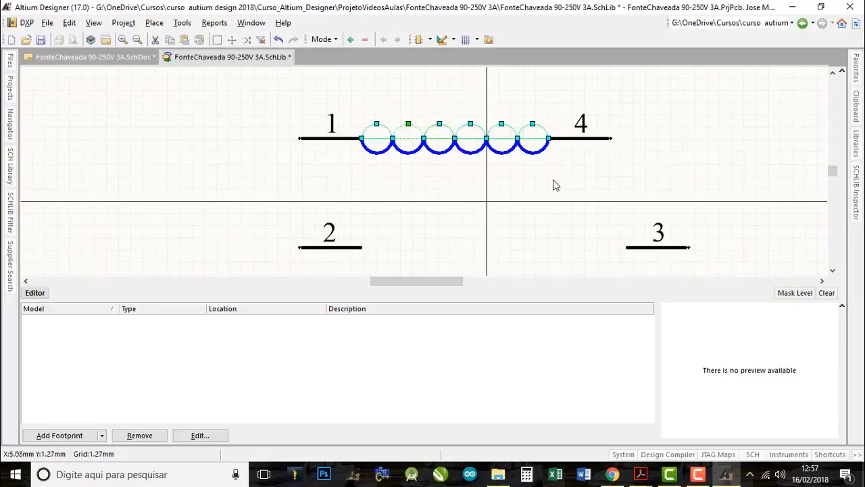
key("ctrl+v")
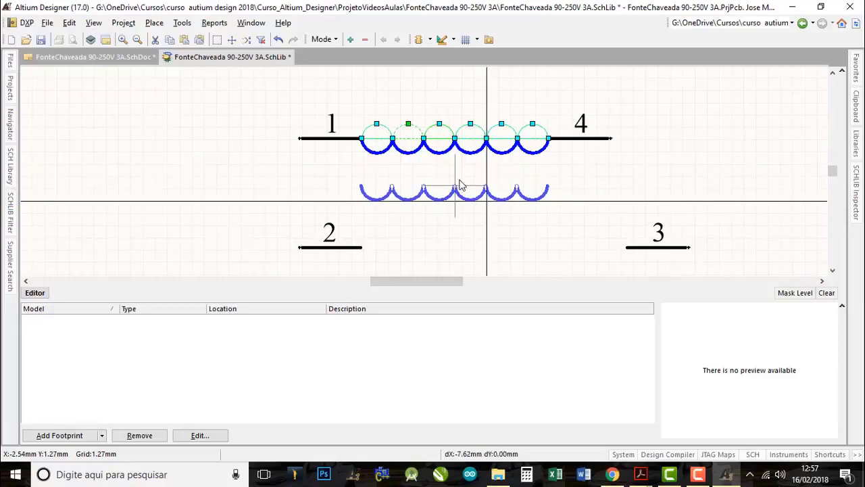
key("y")
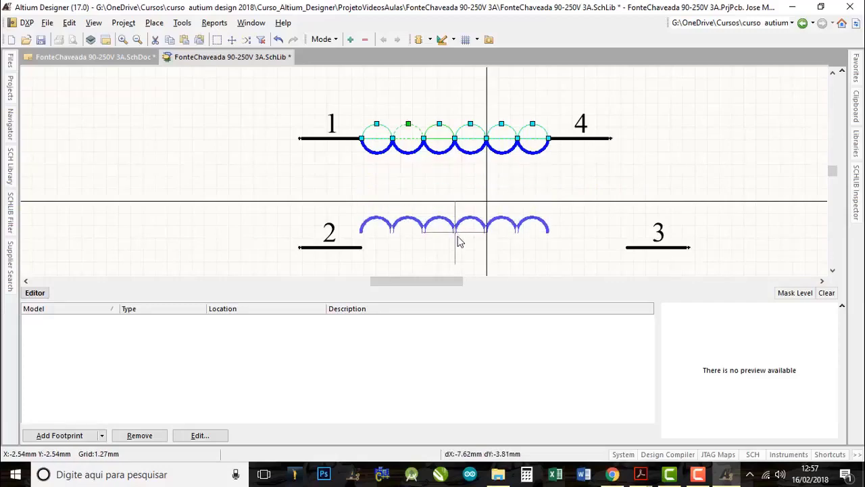
key("Up")
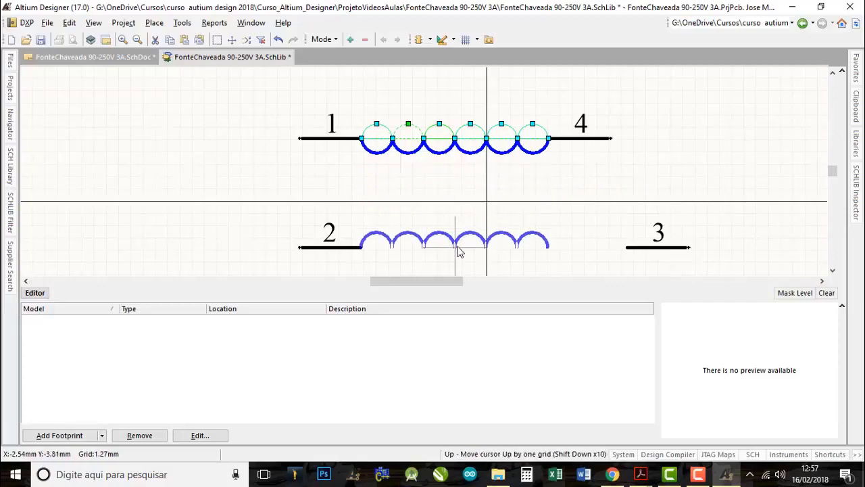
key("Down")
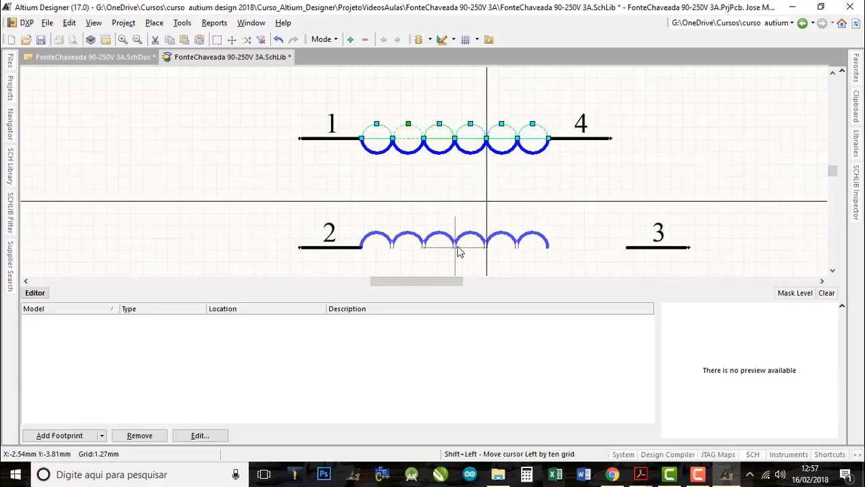
left_click(458, 247)
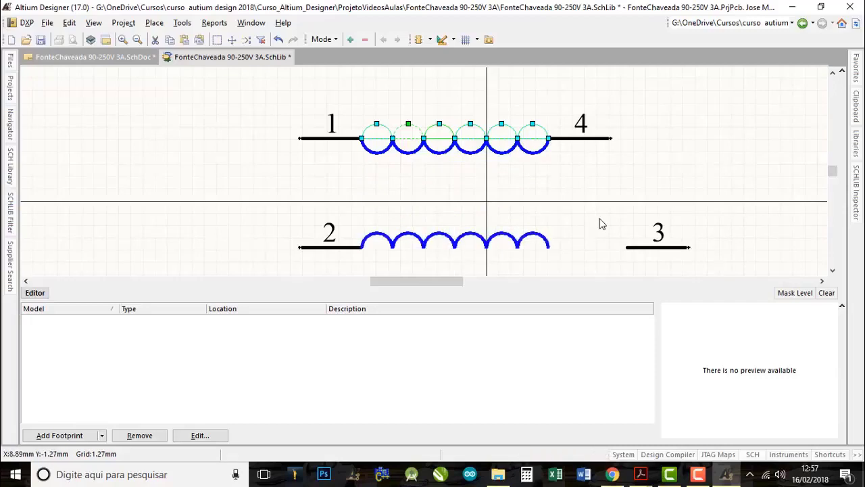
- Move pin 3 to meet the free end of the lower arc row and clear the selection
right_click_drag(586, 251, 555, 229)
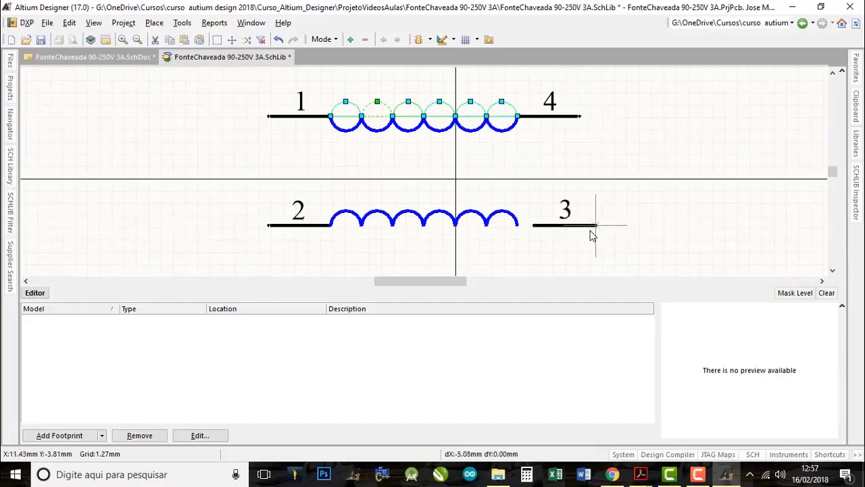
right_click_drag(585, 158, 632, 180)
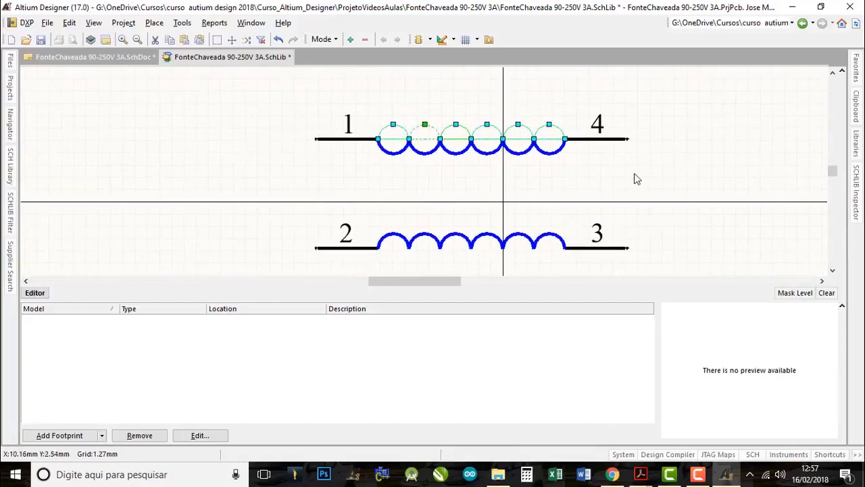
left_click(674, 189)
right_click_drag(684, 200, 641, 175)
middle_click_drag(629, 140, 628, 146)
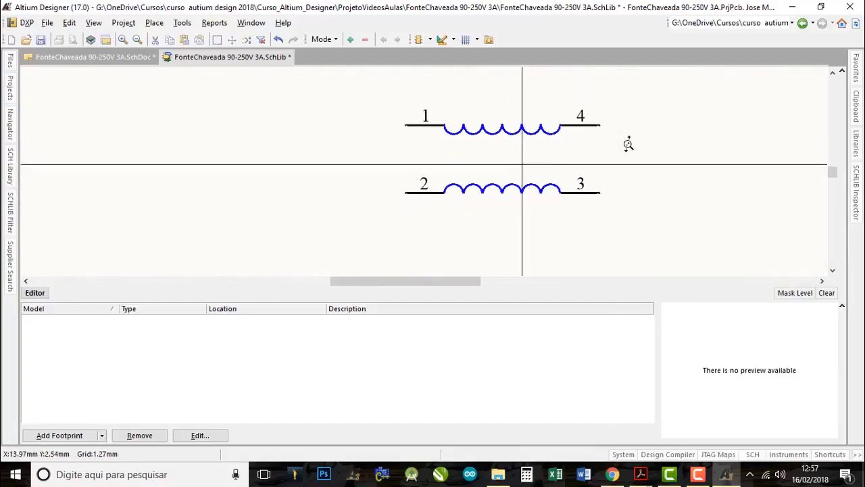
mouse_move(650, 192)
right_mouse_down()
mouse_move(621, 176)
mouse_move(636, 206)
mouse_move(648, 183)
right_mouse_up()
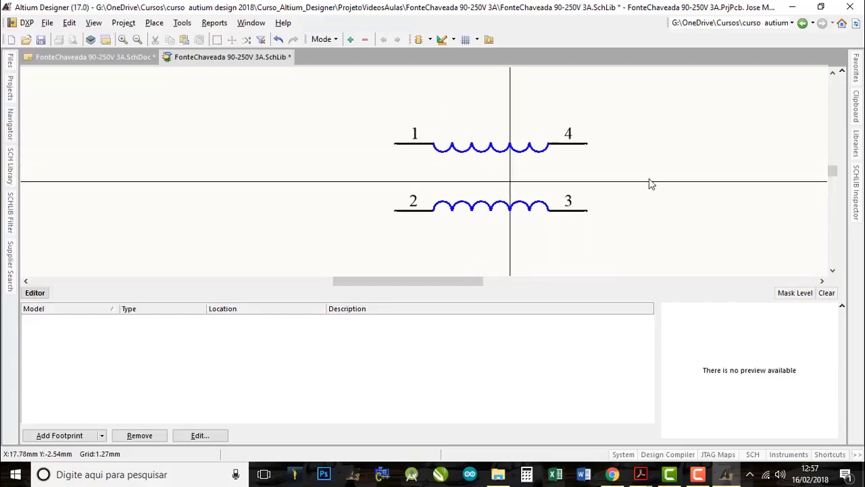
left_click(453, 39)
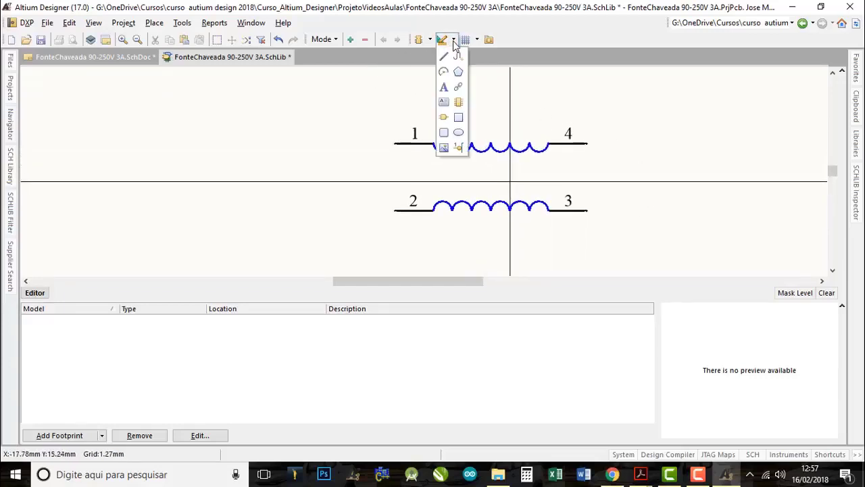
left_click(447, 59)
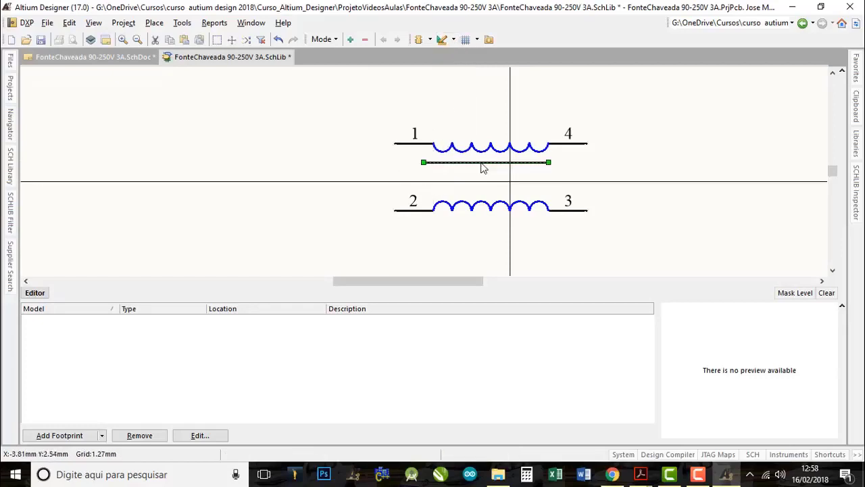
key("Delete")
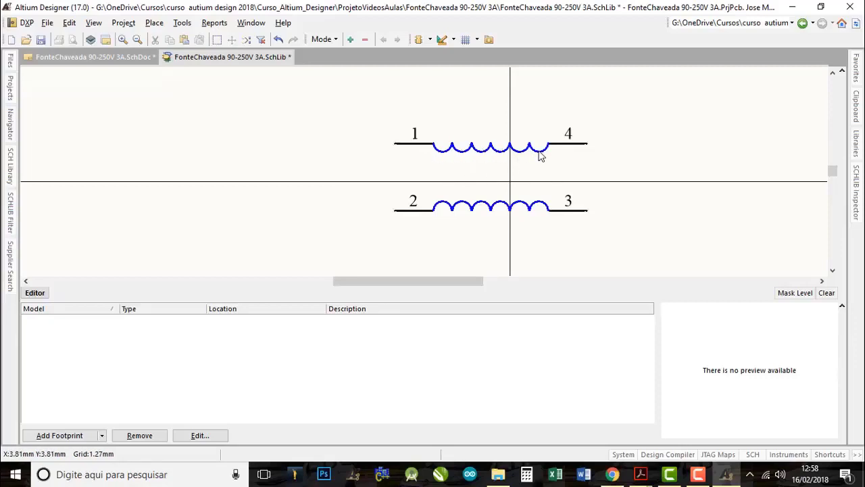
- Delete the upper row's arc next to pin 4 and move pin 4 to meet the remaining five arcs
scroll(545, 155, "up", 3, "ctrl")
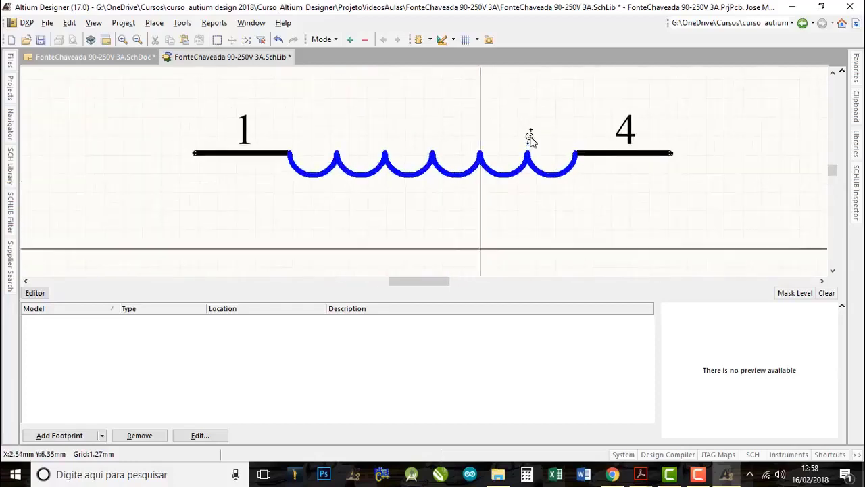
left_click(574, 168)
key("Delete")
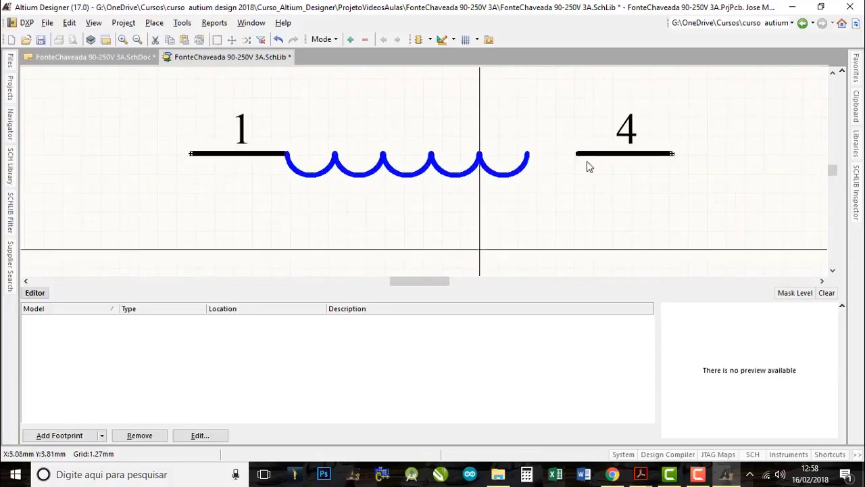
left_click_drag(667, 154, 619, 155)
- Delete the lower row's arc next to pin 3 and move pin 3 to meet the remaining five arcs
right_click_drag(594, 205, 545, 151)
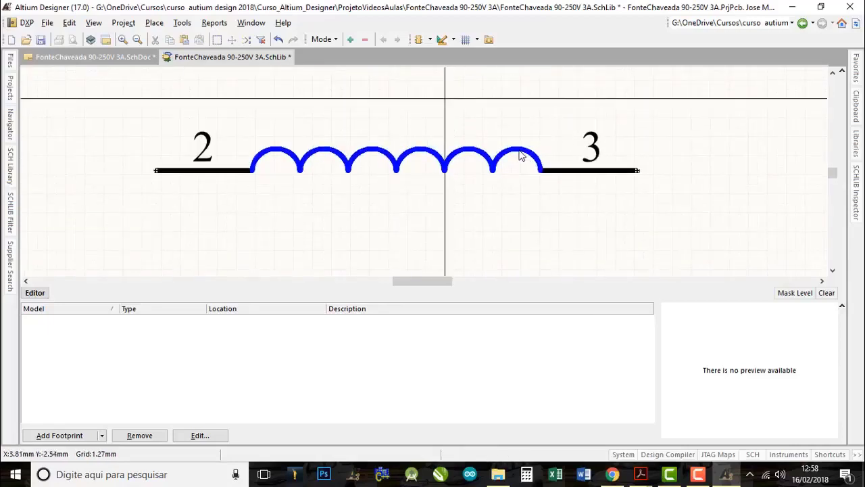
key("Delete")
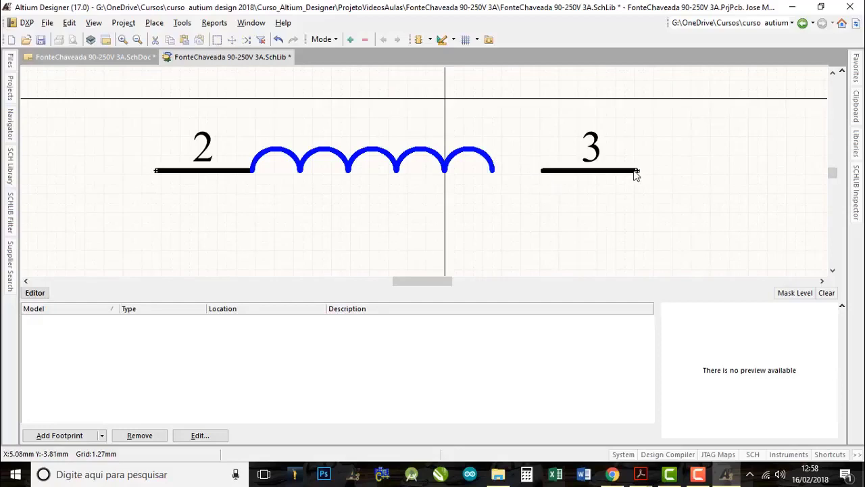
left_click_drag(635, 173, 591, 173)
scroll(548, 142, "down", 3, "ctrl")
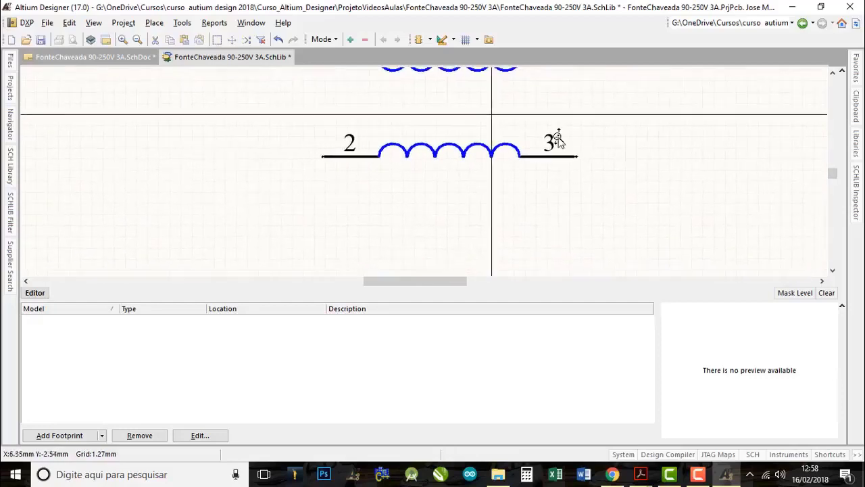
- Draw a Z-shaped three-segment line between the two coils, about 10 mm wide and 2.5 mm high
left_click(453, 39)
left_click(443, 57)
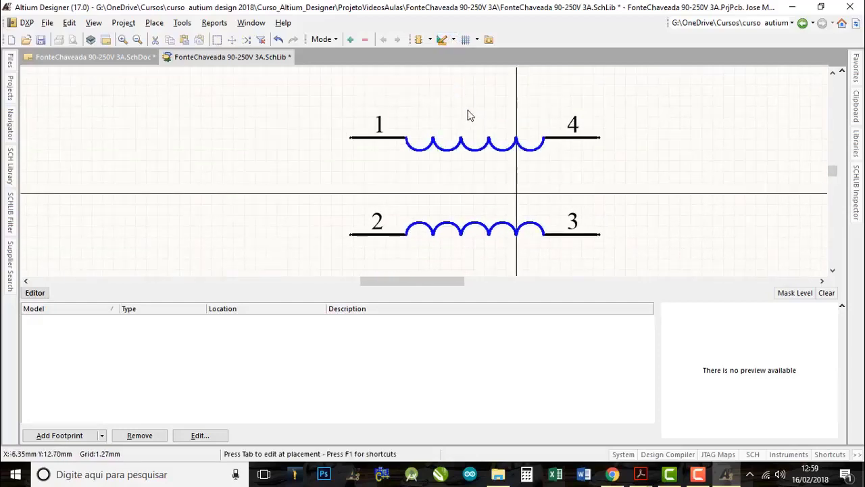
left_click(534, 162)
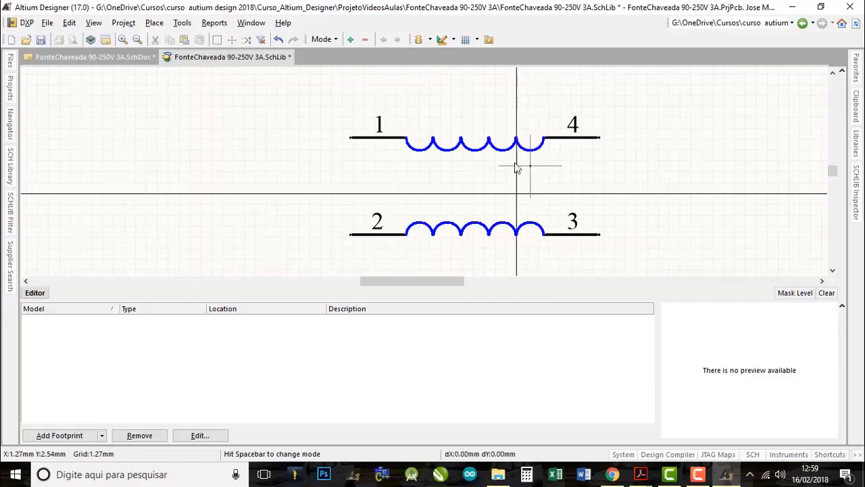
right_click(414, 168)
left_click(414, 168)
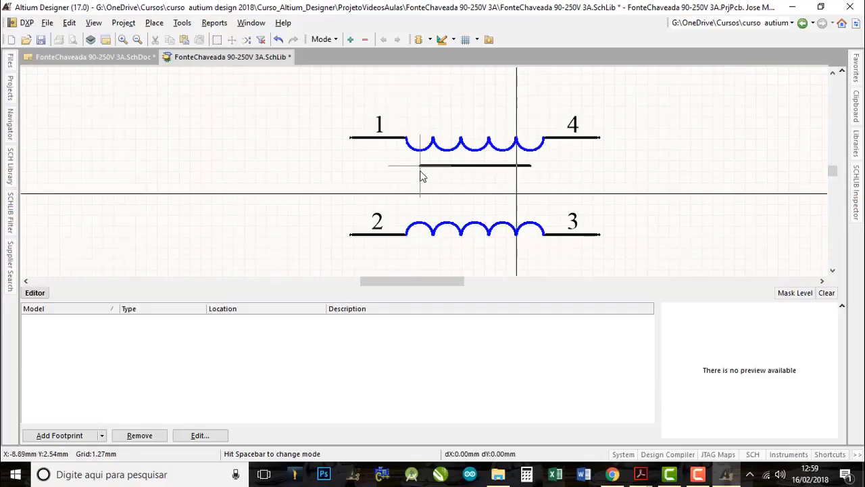
left_click(531, 199)
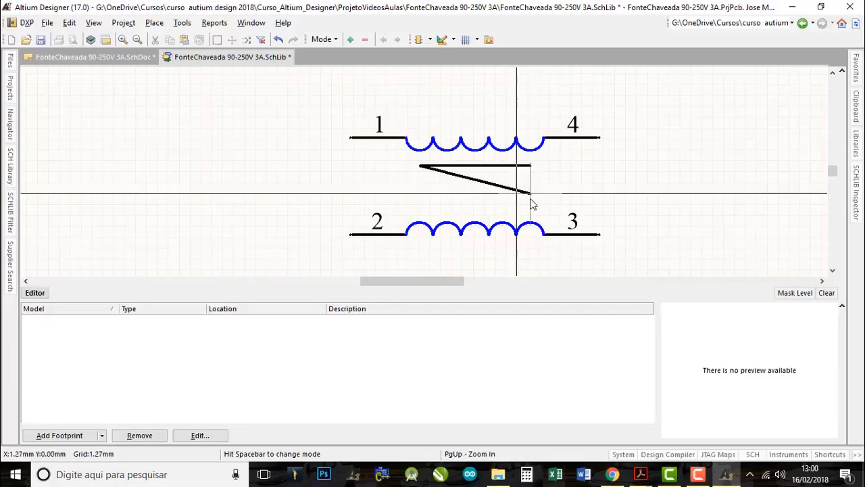
left_click(421, 194)
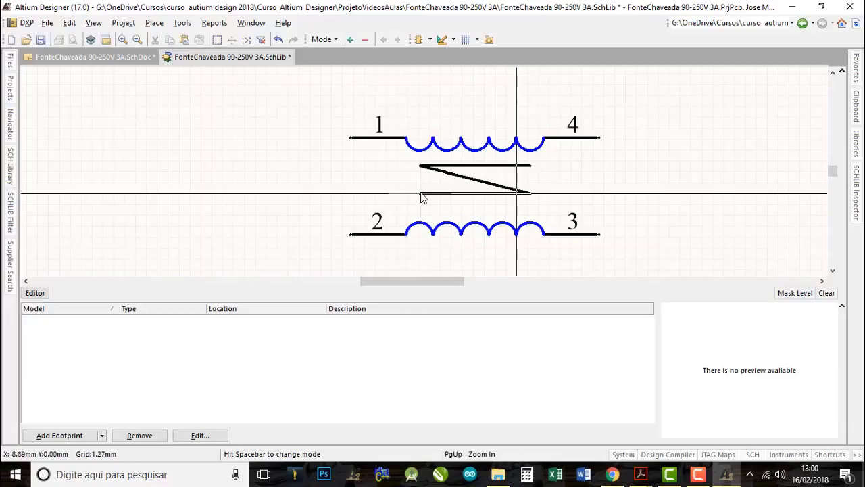
right_click(420, 193)
right_click(542, 192)
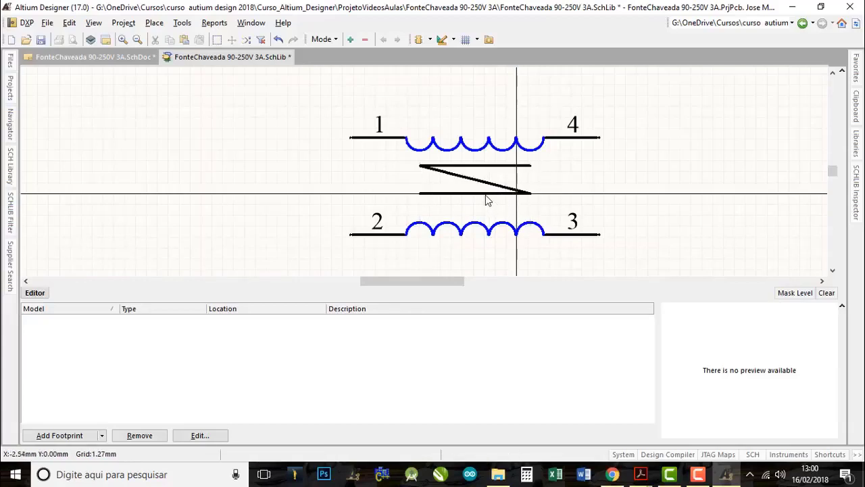
- Move the Z-shaped line 1.27 mm down between the coils and extend its upper-right end about 1.27 mm upward
left_click(475, 195)
left_click_drag(475, 195, 478, 198)
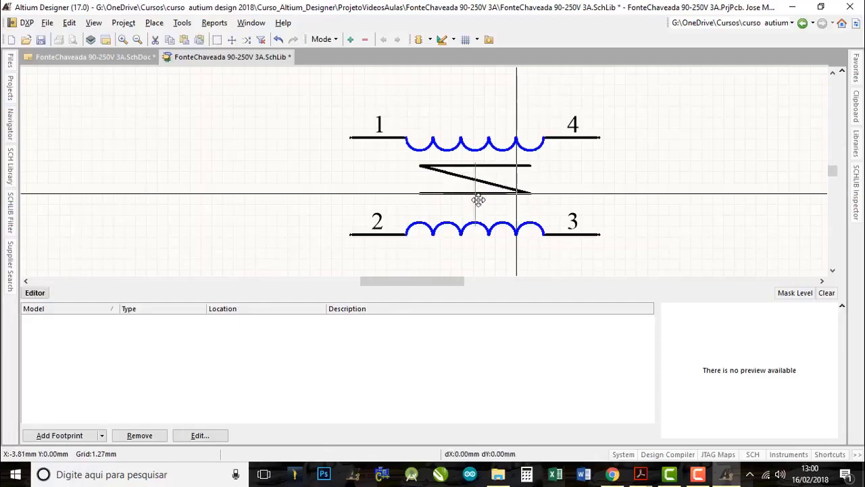
left_click_drag(477, 200, 478, 202)
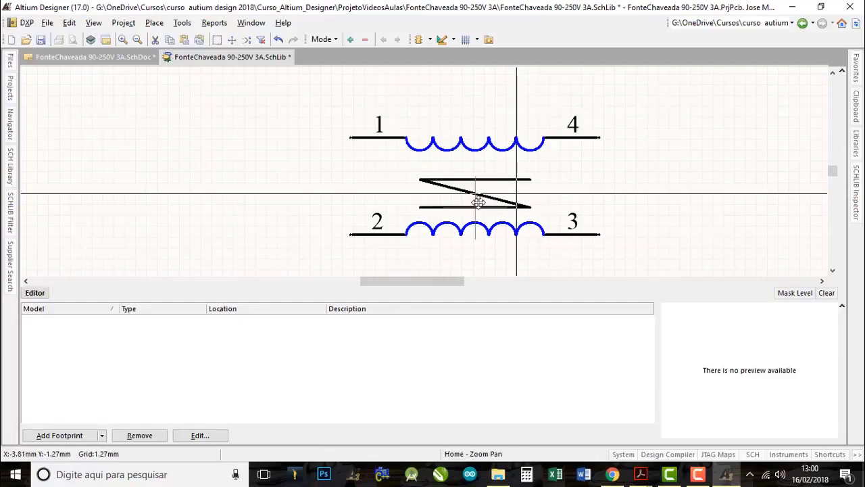
left_click_drag(479, 202, 479, 202)
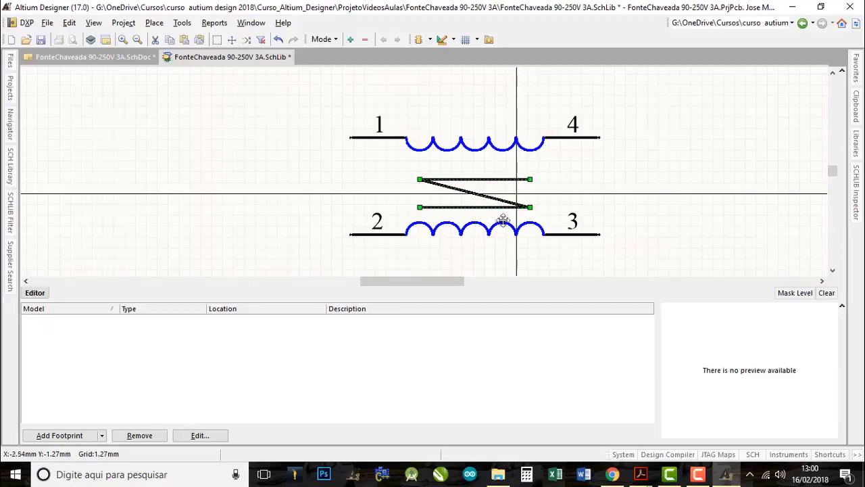
right_click_drag(517, 228, 522, 214)
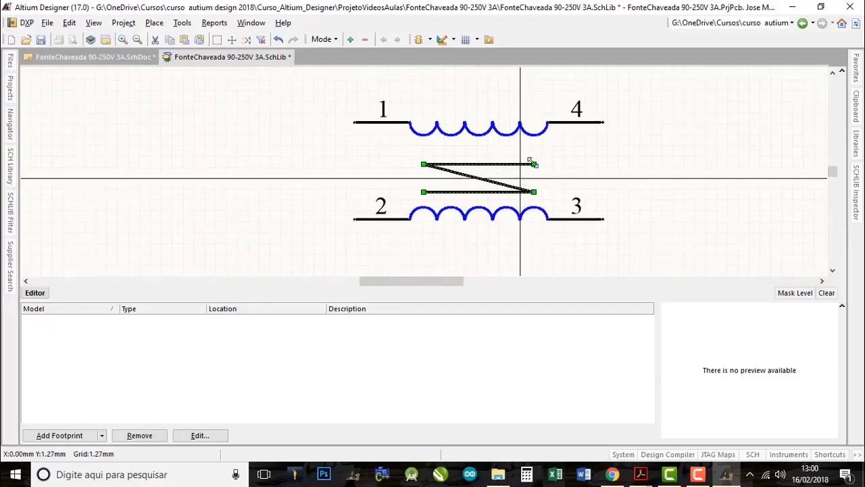
left_click_drag(534, 163, 533, 150)
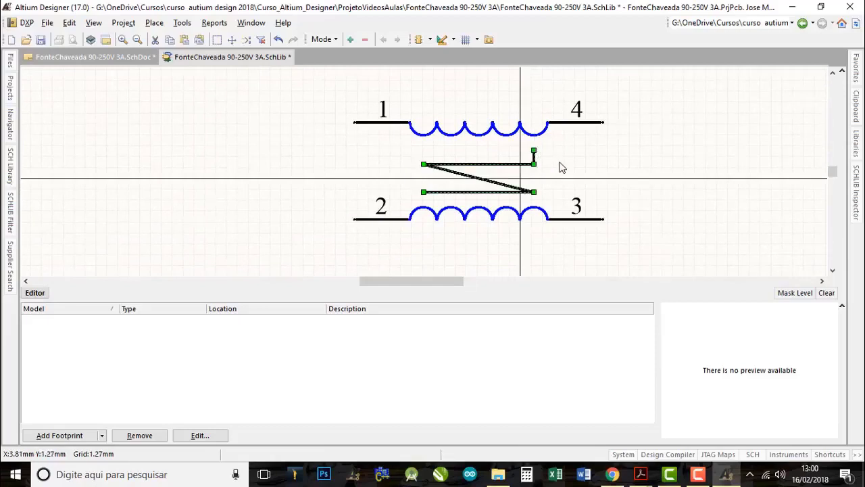
- Undo the last extension of the Z-shaped line's upper-right end
key("ctrl+z")
left_click(688, 192)
right_click_drag(667, 212, 627, 225)
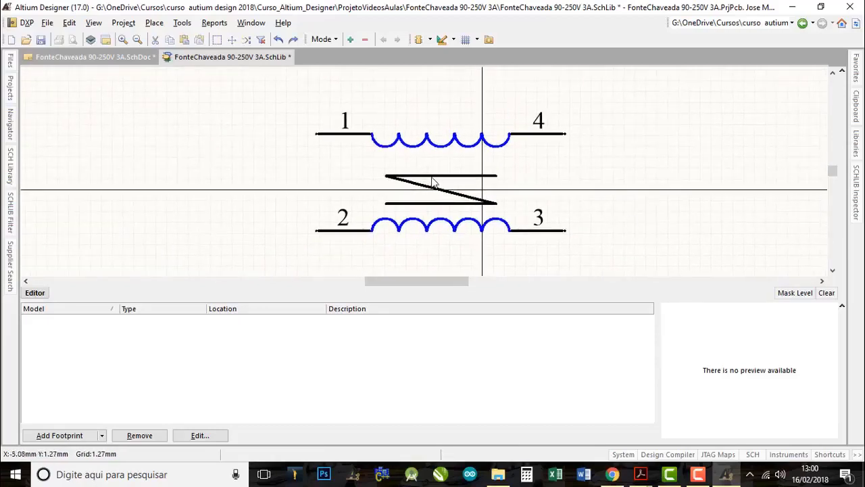
- Move the upper coil together with pins 1 and 4 down 1.27 mm towards the Z-shaped line
left_click_drag(290, 94, 601, 160)
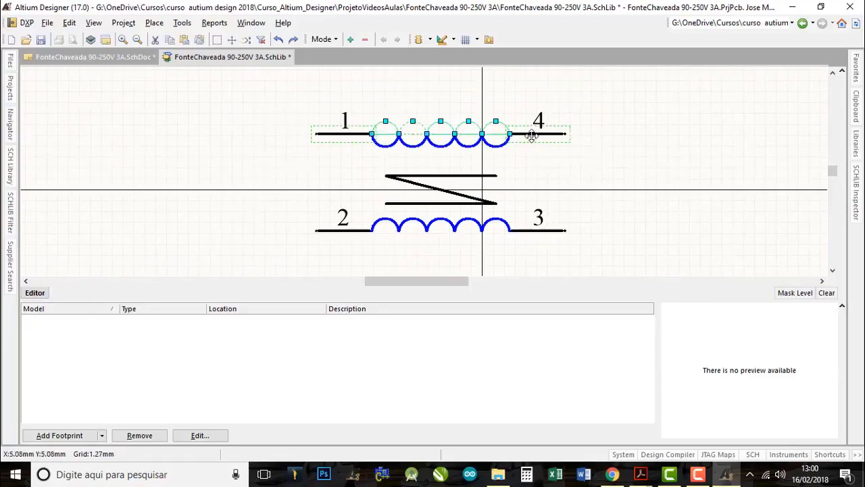
left_click_drag(566, 138, 565, 149)
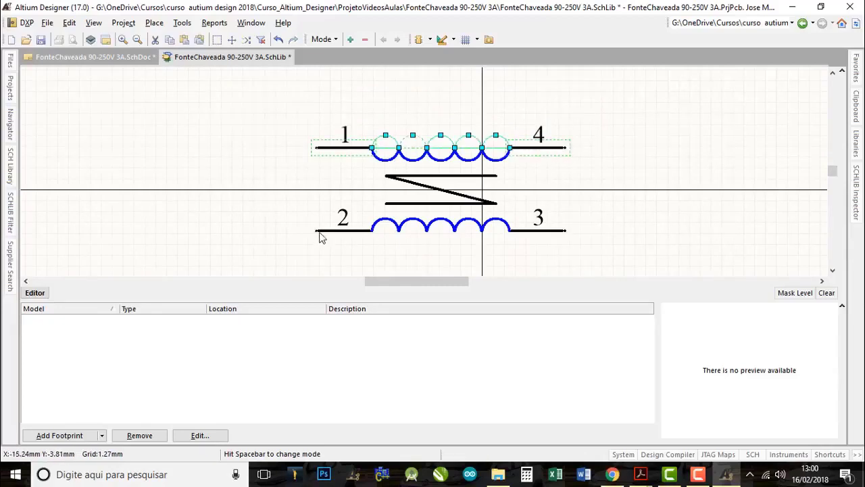
left_click(598, 196)
right_click_drag(589, 210, 582, 232)
scroll(612, 225, "down", 4, "ctrl")
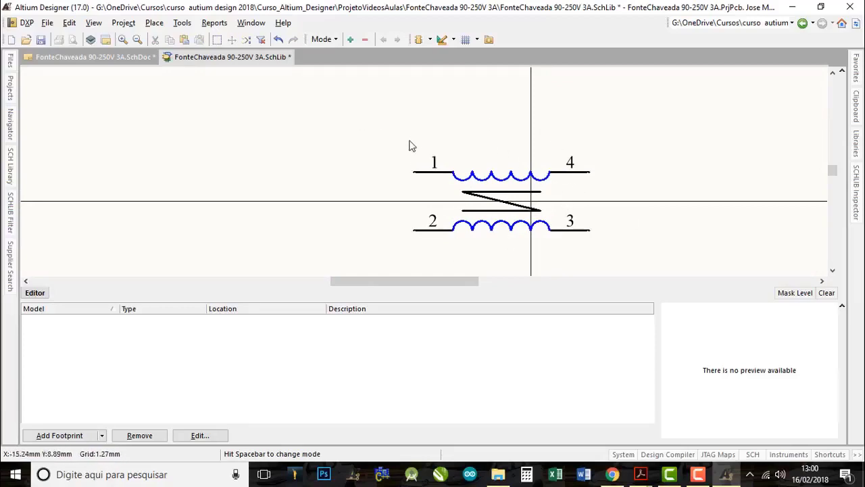
- Jump to the sheet origin and check how the symbol is centred on it
left_click(69, 22)
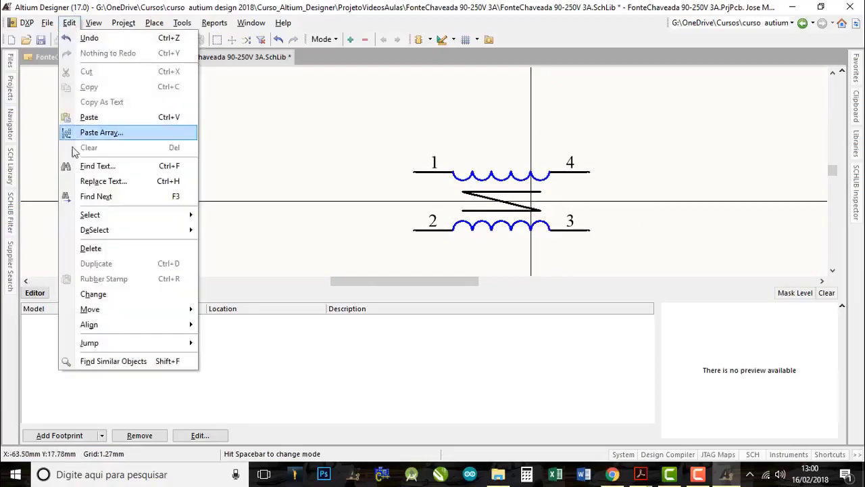
mouse_move(98, 327)
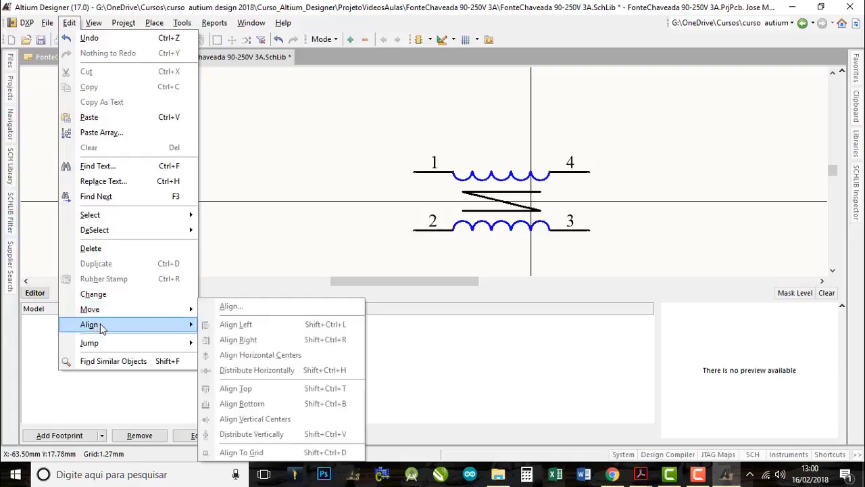
mouse_move(100, 343)
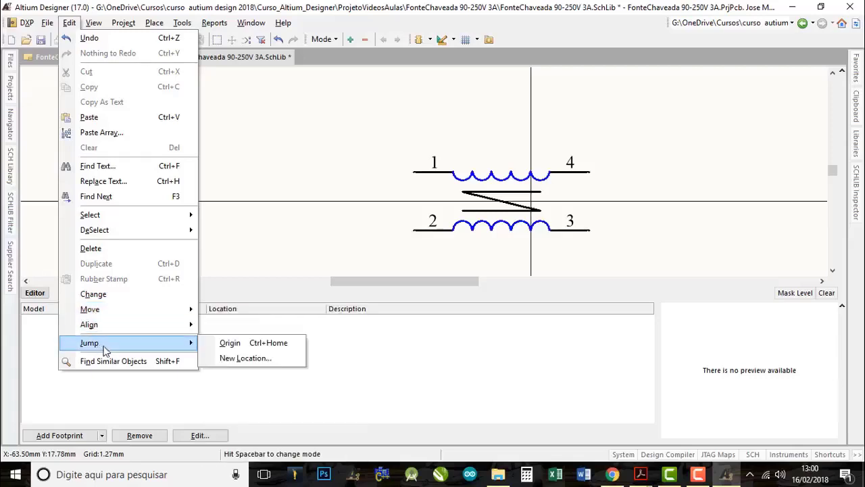
left_click(262, 343)
scroll(392, 232, "down", 1, "ctrl")
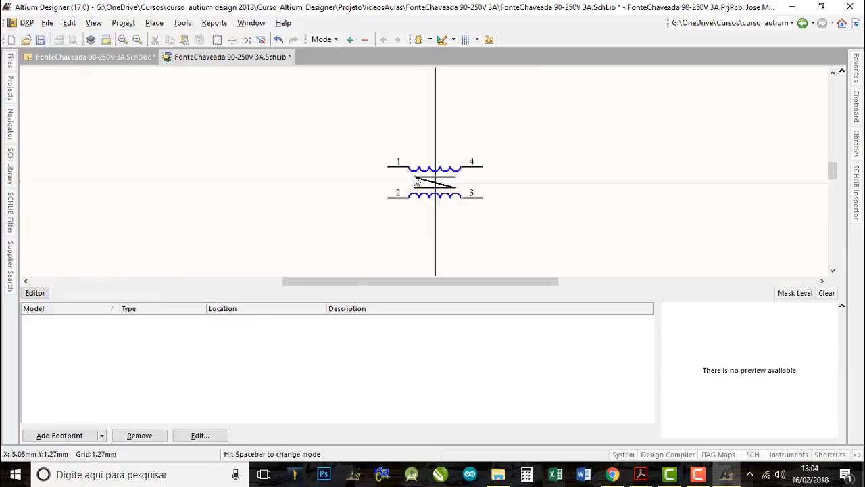
right_click_drag(528, 189, 558, 200)
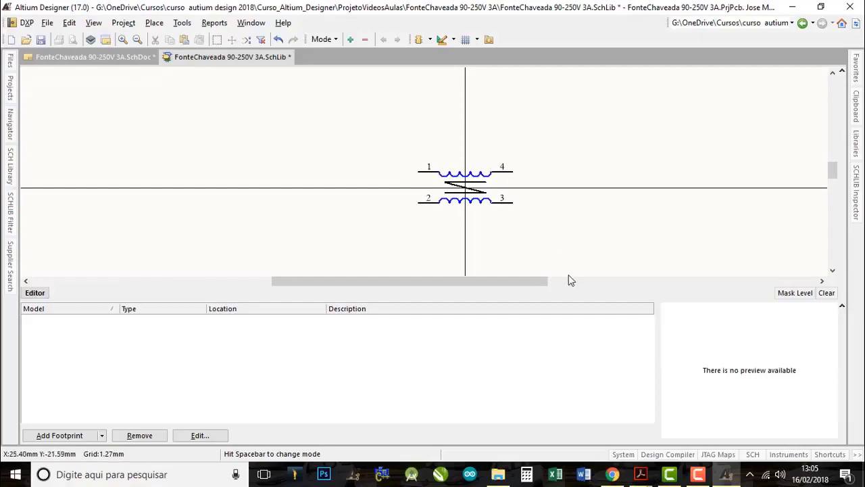
right_click_drag(517, 251, 541, 247)
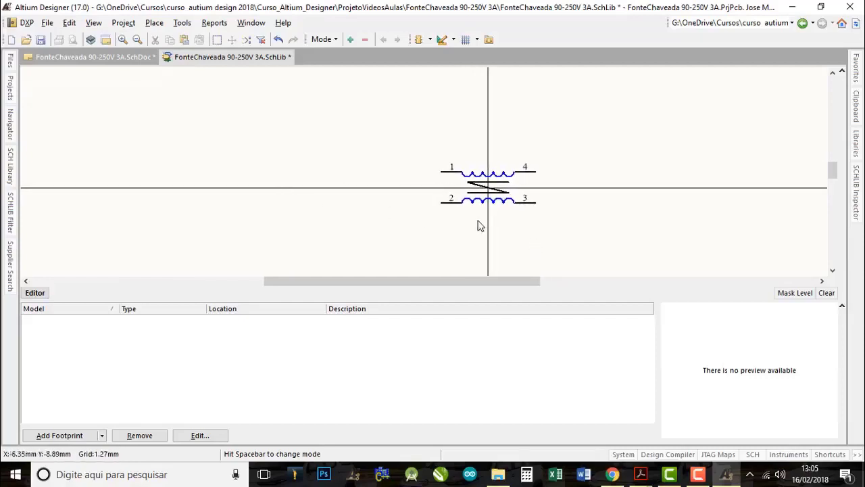
right_click_drag(480, 226, 524, 236)
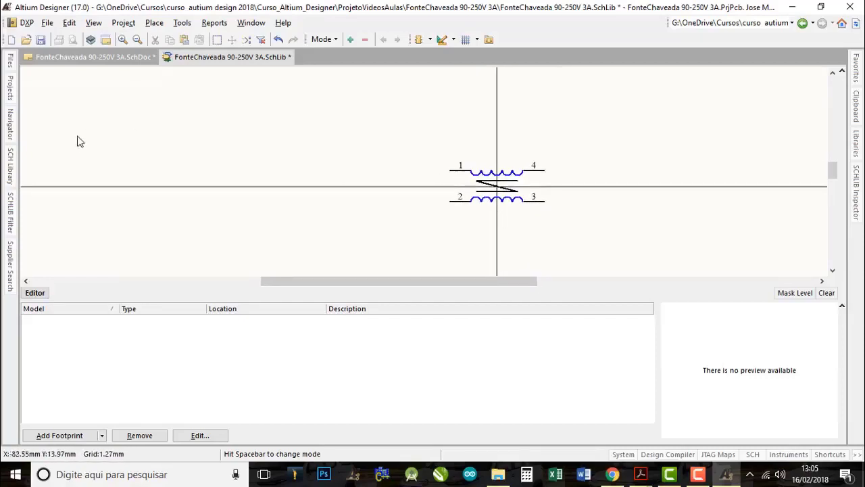
- Set Component_1's default designator to L? and default comment to ?, and save the schematic library
mouse_move(10, 165)
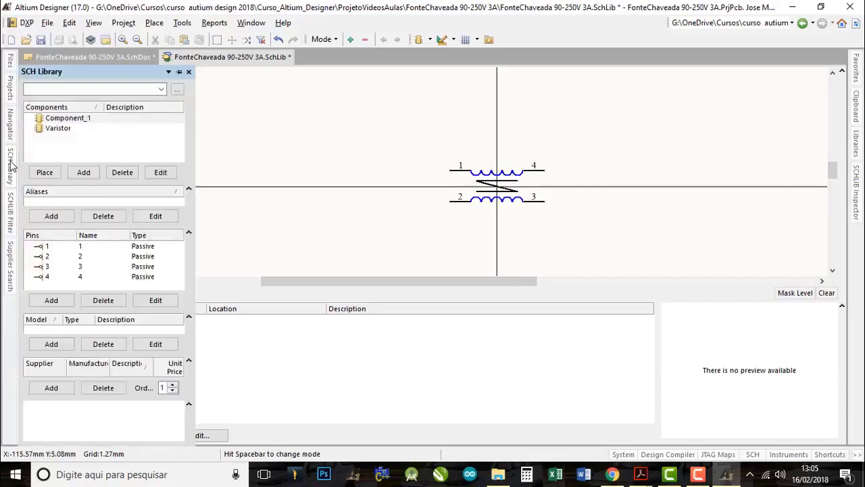
double_click(64, 119)
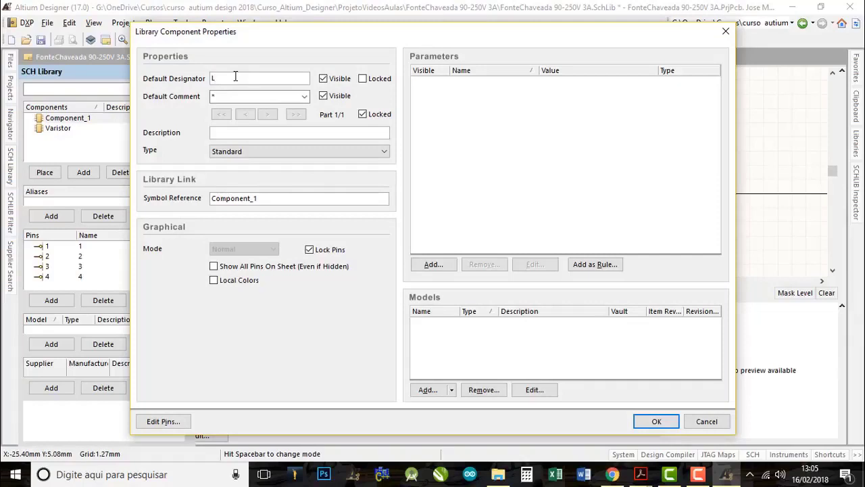
left_click(235, 98)
left_click(662, 422)
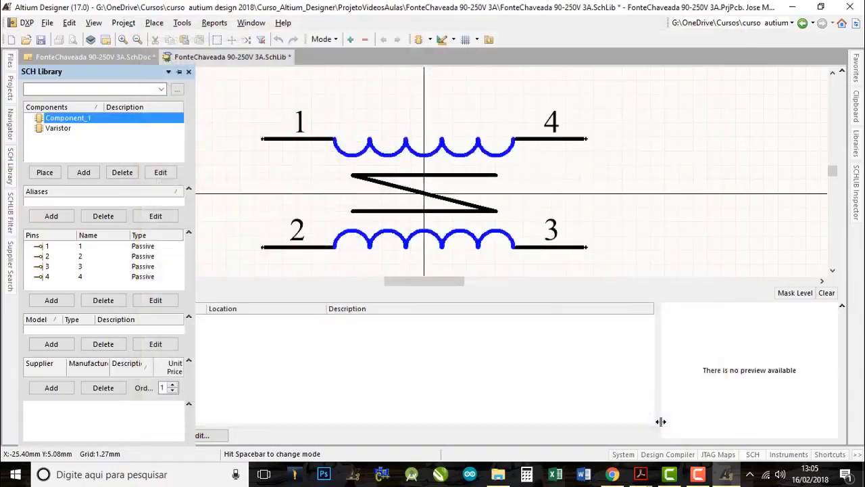
right_click_drag(587, 232, 626, 201)
scroll(646, 172, "down", 3, "ctrl")
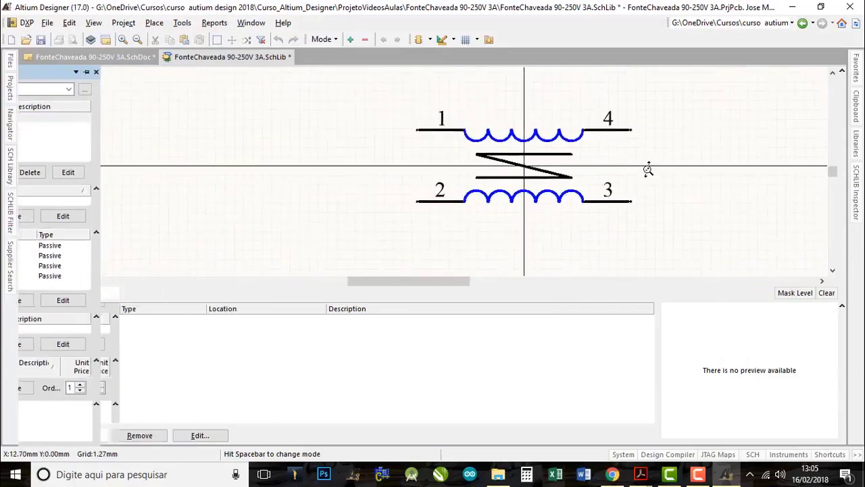
right_click_drag(537, 188, 474, 198)
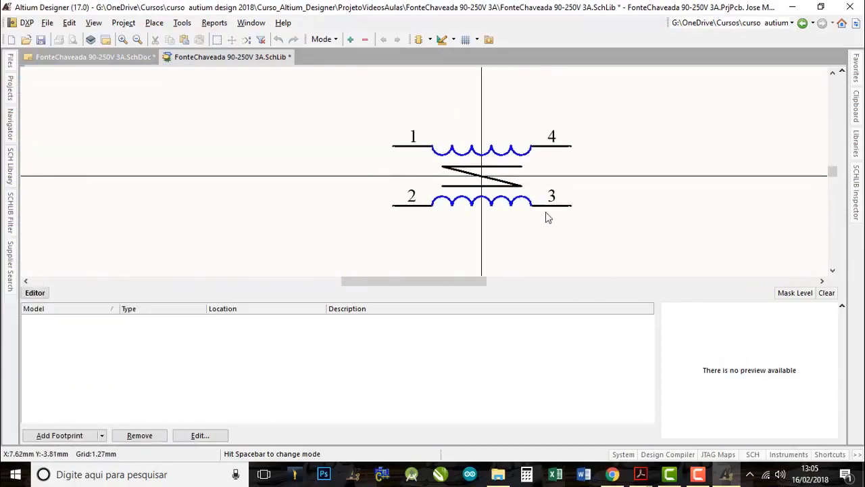
right_click_drag(548, 216, 517, 216)
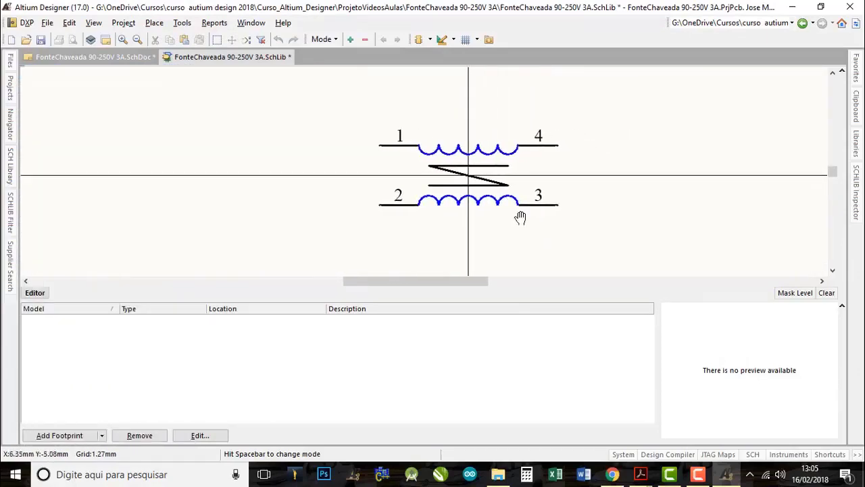
left_click(41, 40)
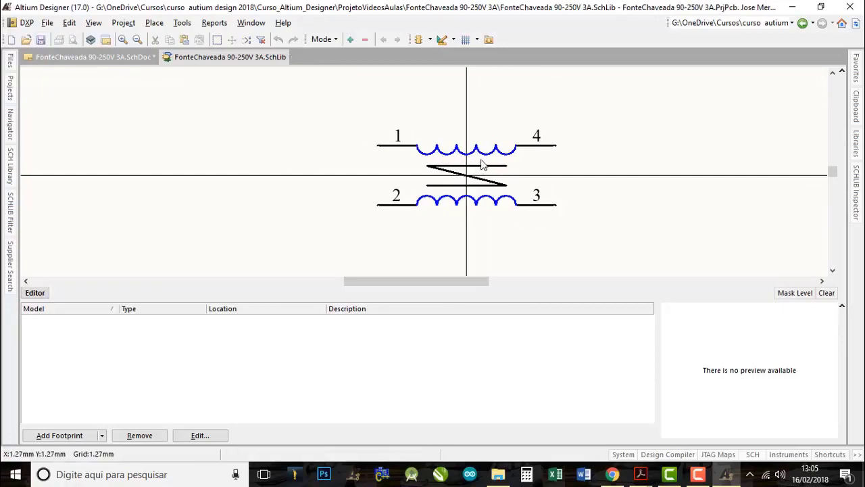
- Switch to the CMT Series datasheet in Acrobat Reader and select part number CMT1-1.0-6L in the CMT-1 Series table
scroll(473, 138, "down", 2, "ctrl")
right_click_drag(476, 139, 451, 177)
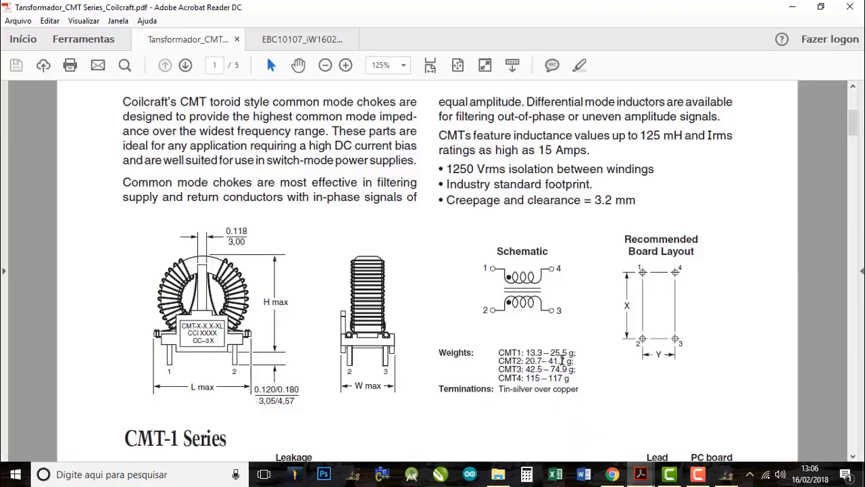
scroll(256, 383, "down", 3)
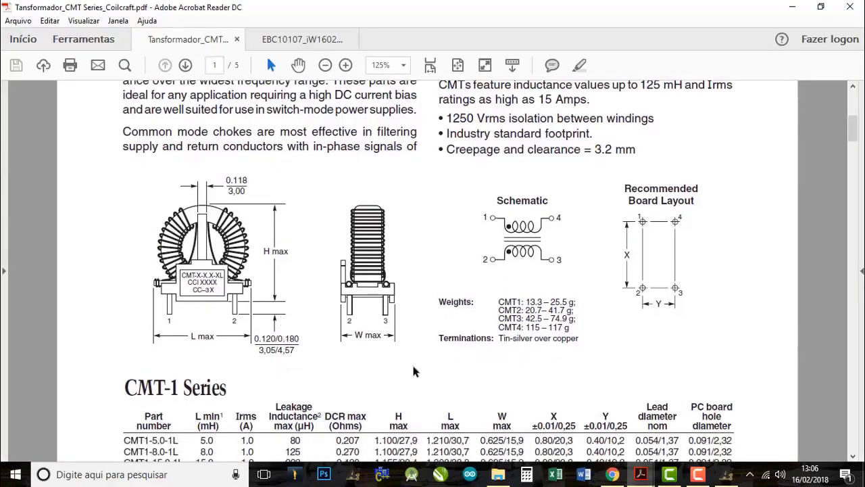
scroll(415, 371, "down", 6)
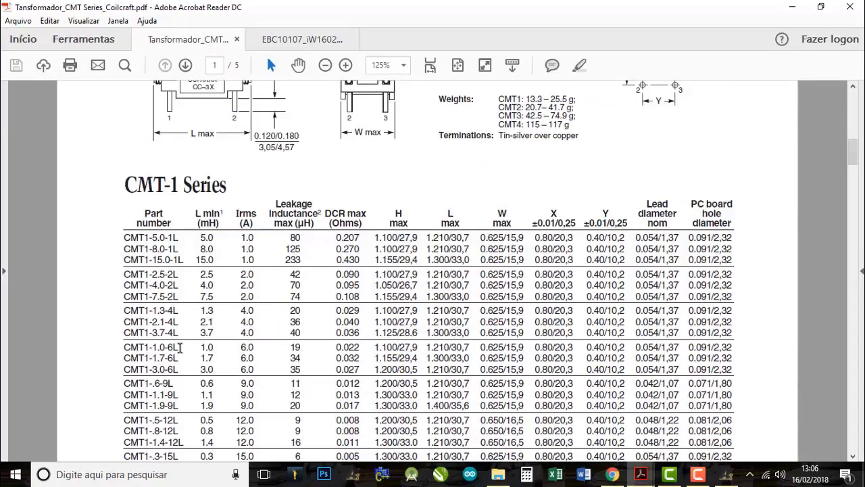
left_click_drag(181, 347, 123, 347)
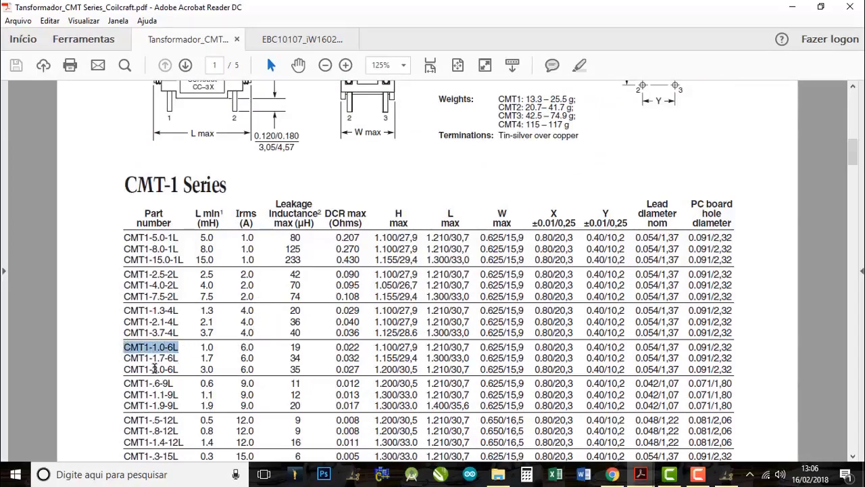
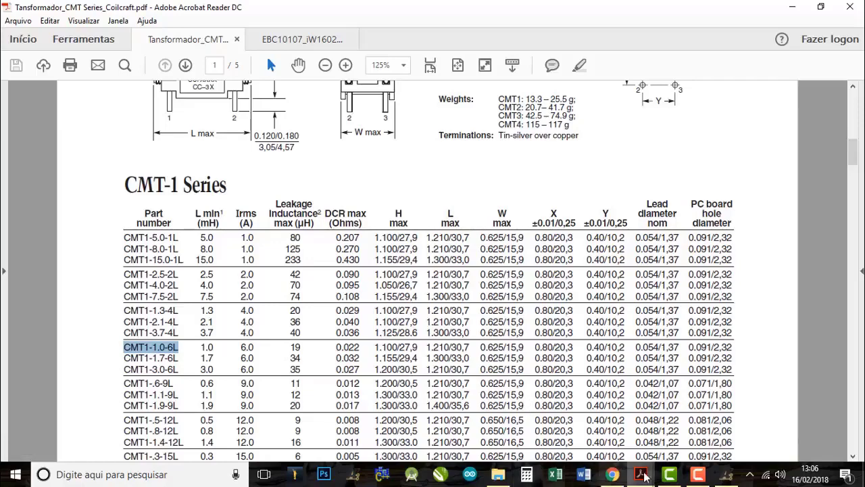
- Return to Altium Designer, set the component's symbol reference to CMT1-1.0-6L, and save the schematic library
left_click(728, 479)
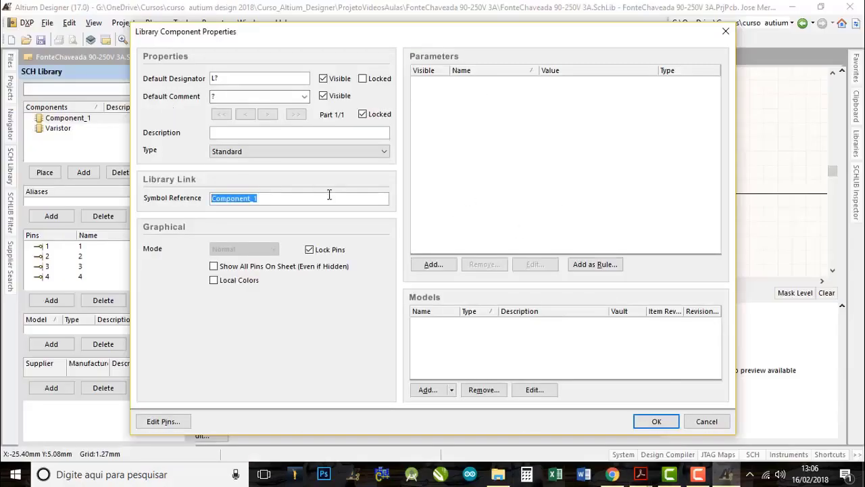
type("CMT1-1.0-6L")
left_click(656, 421)
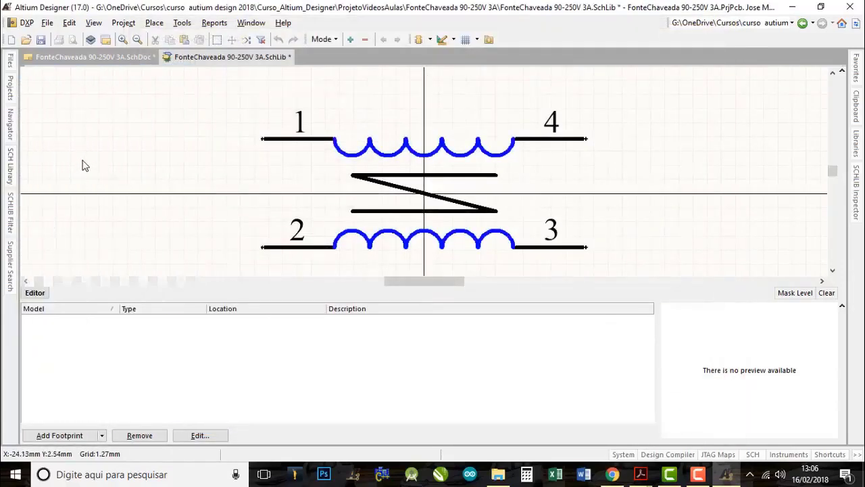
left_click(41, 39)
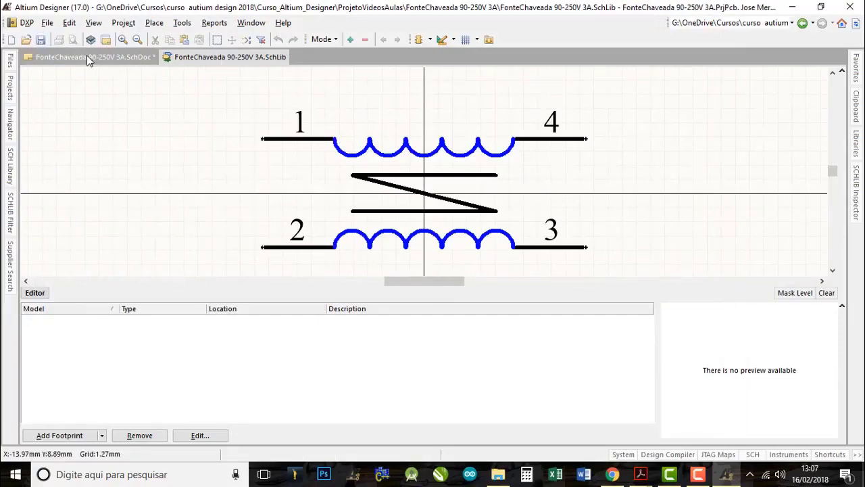
- Place one CMT1-1.0-6L from the project library below the varistor in the schematic and delete the Trans3 Ideal transformer
left_click(88, 58)
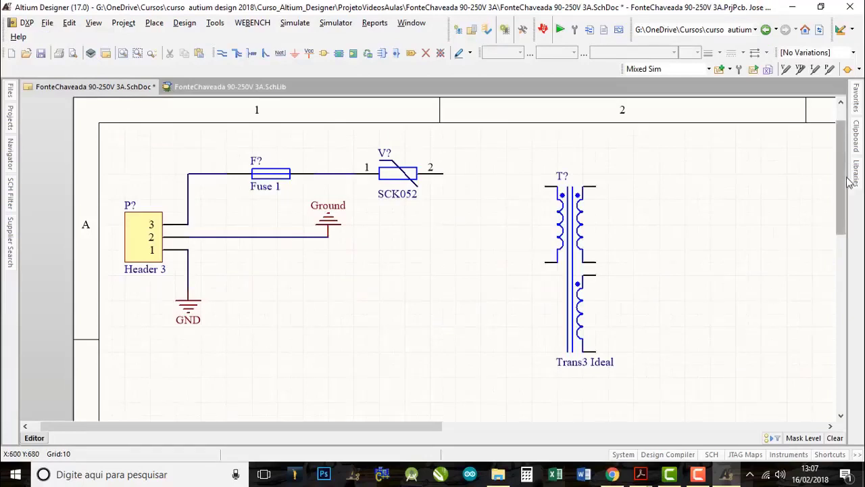
mouse_move(849, 182)
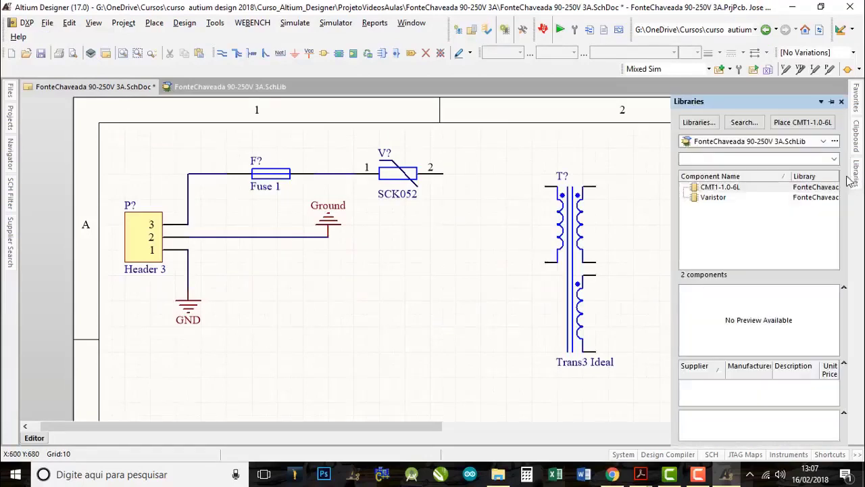
left_click(720, 187)
left_click(803, 122)
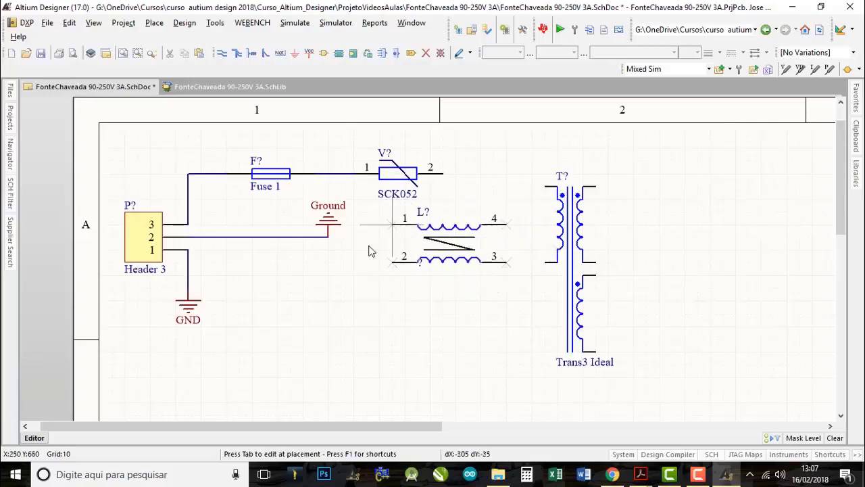
left_click(394, 266)
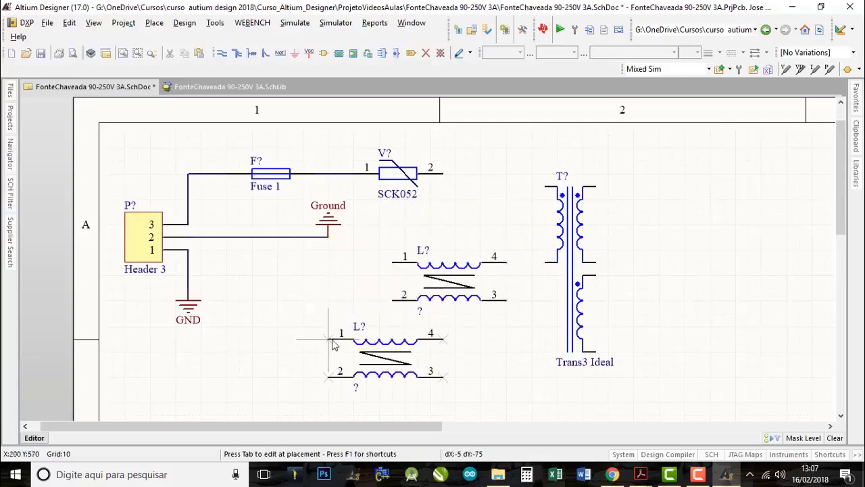
key("Escape")
left_click(573, 233)
key("Delete")
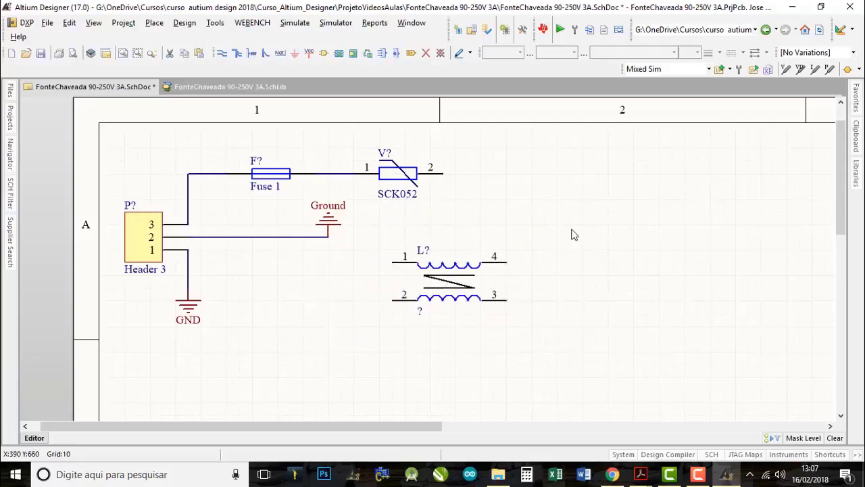
- Move the choke beside the varistor, connecting its pin 1 to varistor pin 2 through a short wire about 10 units long
left_click_drag(449, 278, 440, 176)
scroll(446, 177, "up", 4, "ctrl")
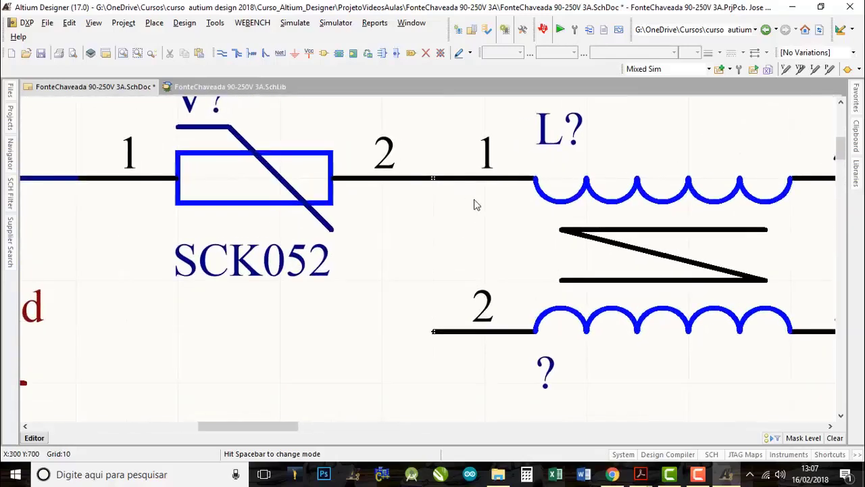
left_click_drag(540, 188, 506, 180)
scroll(442, 277, "down", 6, "ctrl")
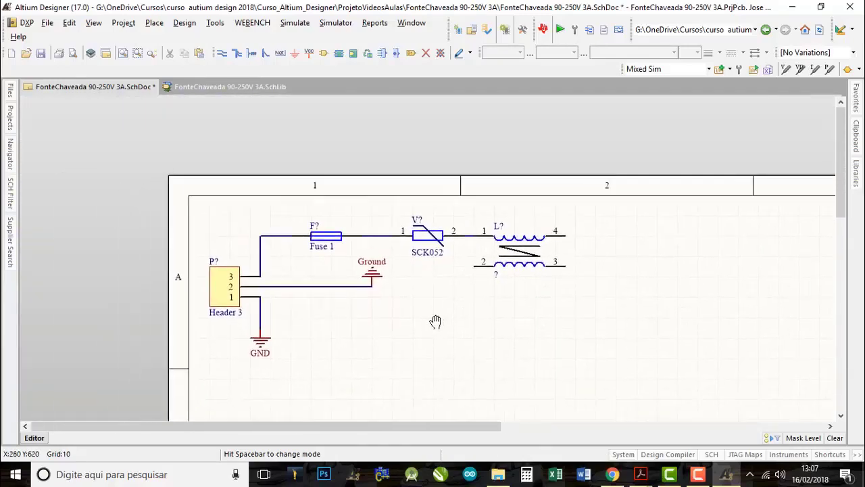
scroll(489, 287, "up", 4, "ctrl")
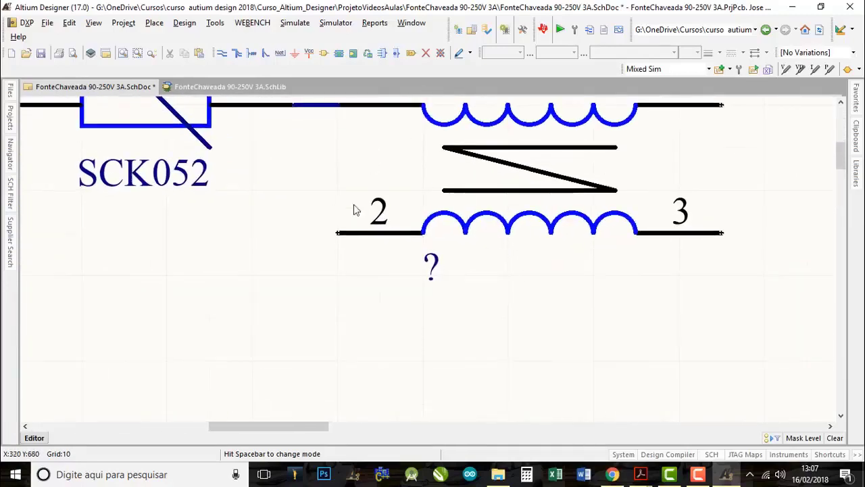
scroll(403, 209, "down", 5, "ctrl")
right_click_drag(302, 278, 473, 287)
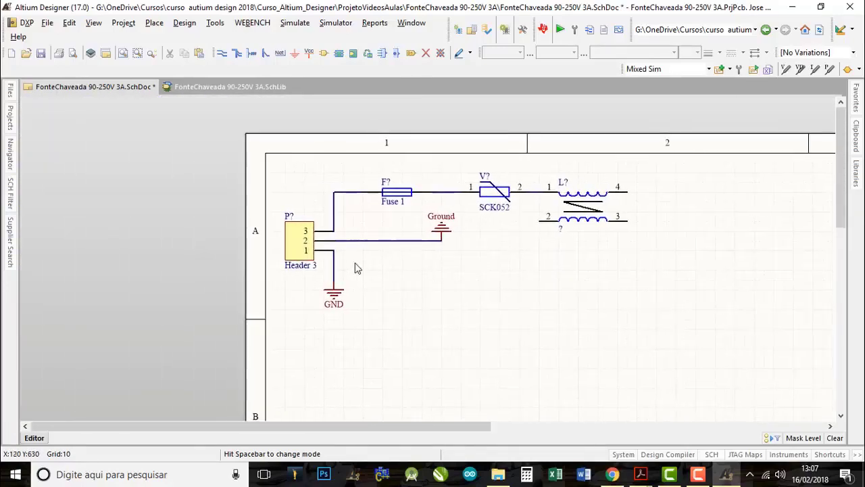
- Examine the three header pin connections and the choke's free pins 2, 3 and 4 in the schematic
scroll(331, 254, "up", 3, "ctrl")
scroll(331, 255, "up", 3, "ctrl")
right_click_drag(318, 233, 367, 373)
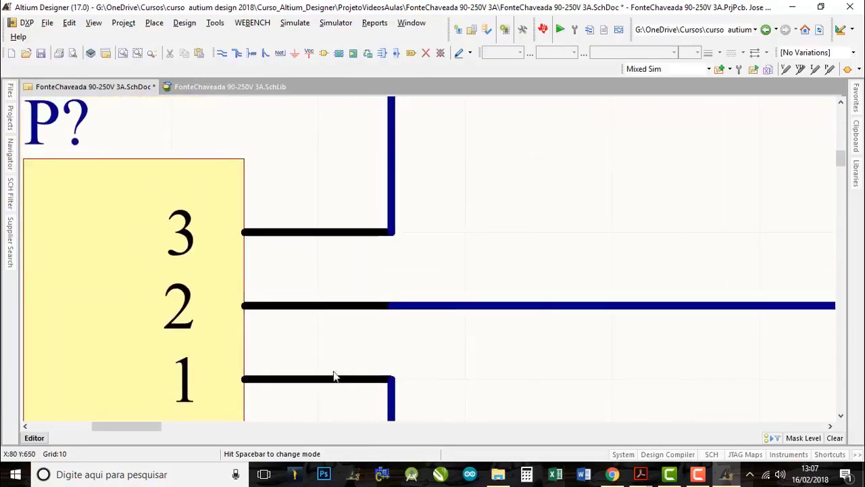
scroll(351, 280, "down", 3, "ctrl")
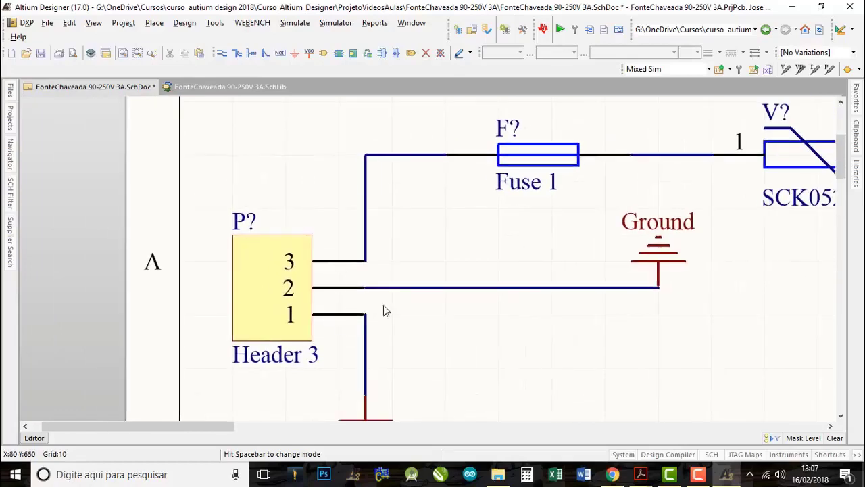
scroll(433, 337, "down", 3, "ctrl")
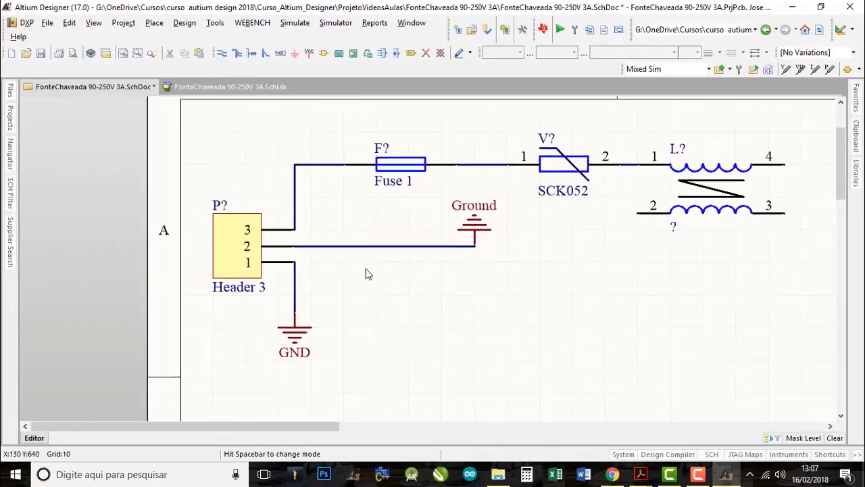
right_click_drag(365, 274, 453, 214)
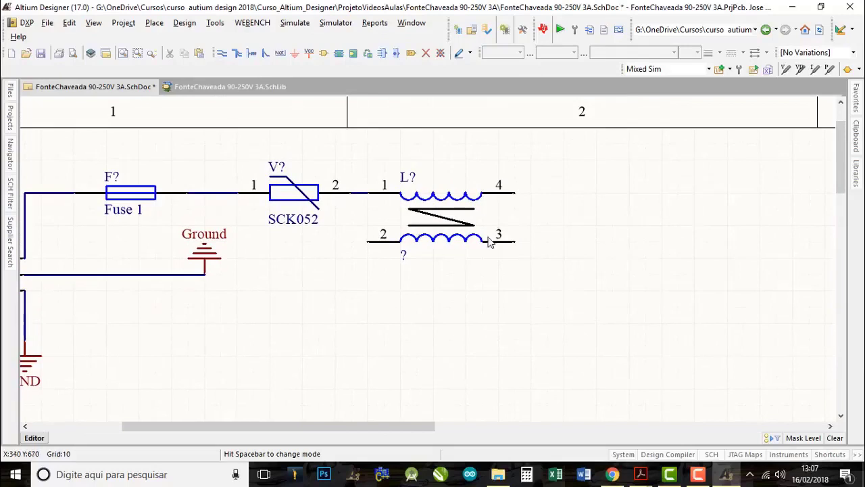
scroll(444, 230, "down", 1, "ctrl")
scroll(444, 230, "down", 1, "ctrl")
right_click_drag(496, 260, 483, 253)
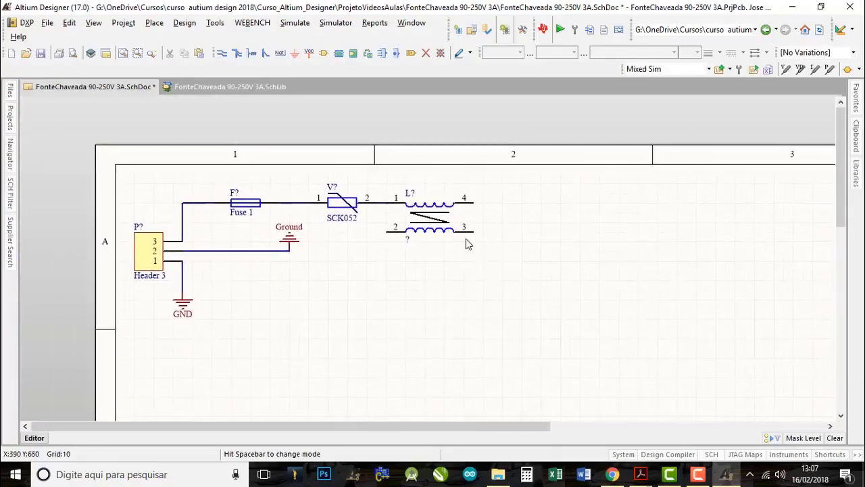
scroll(490, 242, "up", 1, "ctrl")
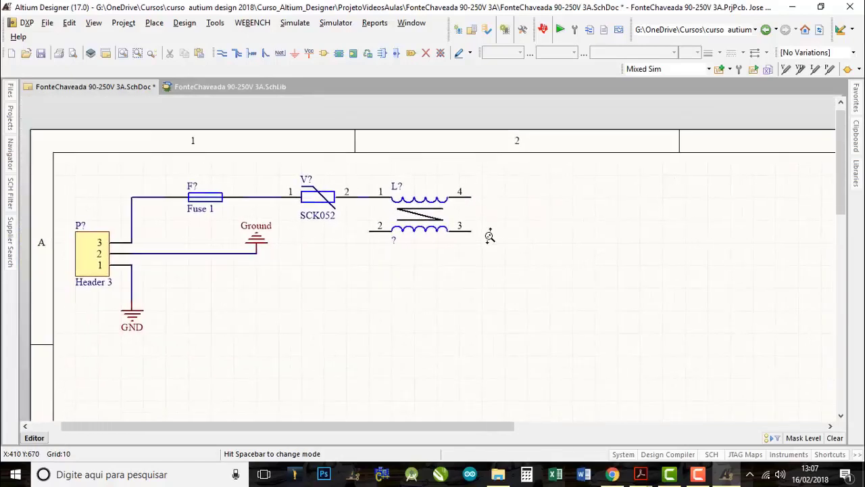
- Wire choke pin 2 downward and across to the GND wire coming from header pin 1
right_click_drag(381, 245, 491, 253)
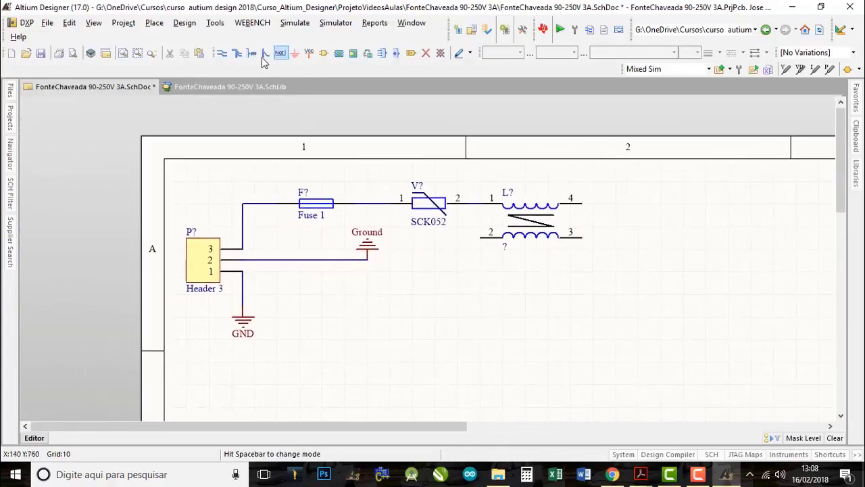
left_click(223, 53)
left_click(480, 237)
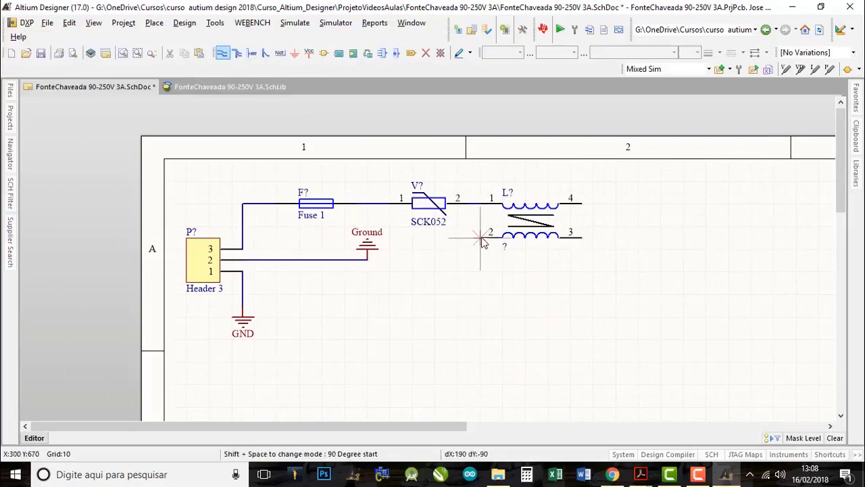
left_click(480, 319)
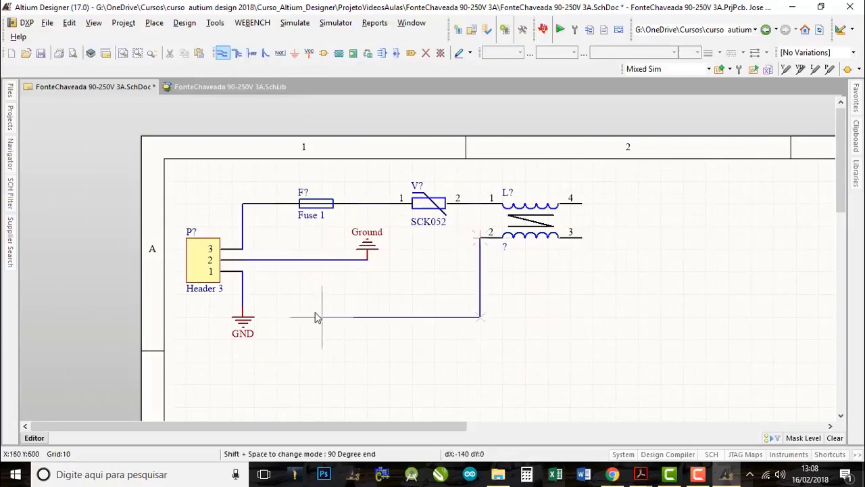
key("space")
left_click(243, 308)
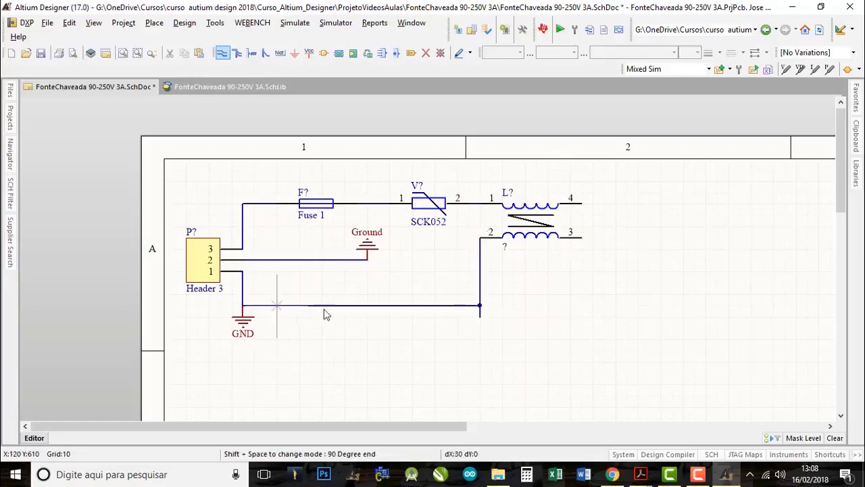
right_click(502, 323)
- Replace the overshooting vertical wire at choke pin 2 with one about 60 units long ending on the horizontal GND wire
left_click(480, 315)
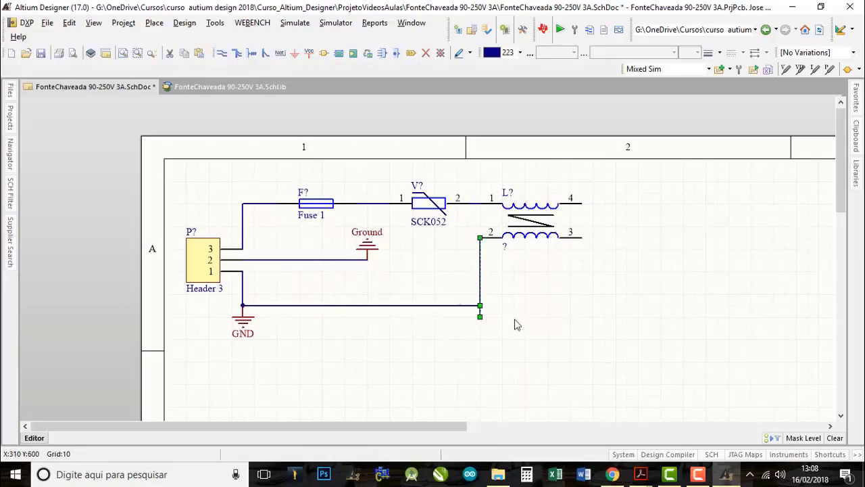
key("Delete")
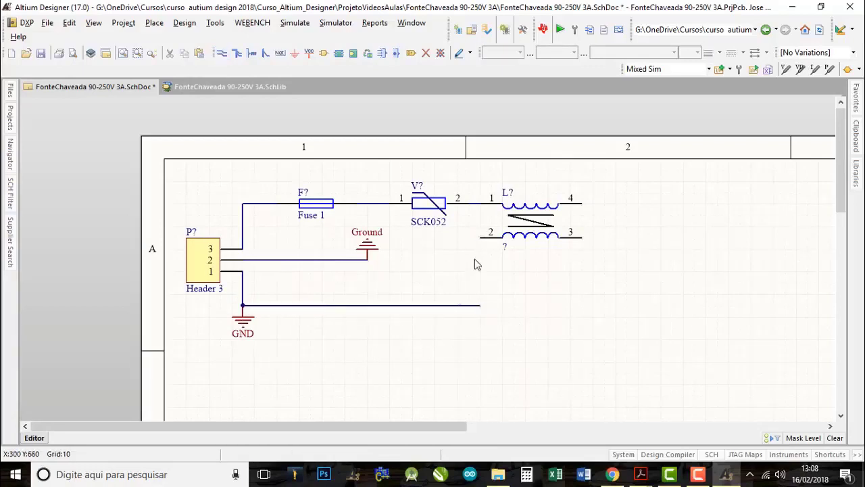
left_click(222, 52)
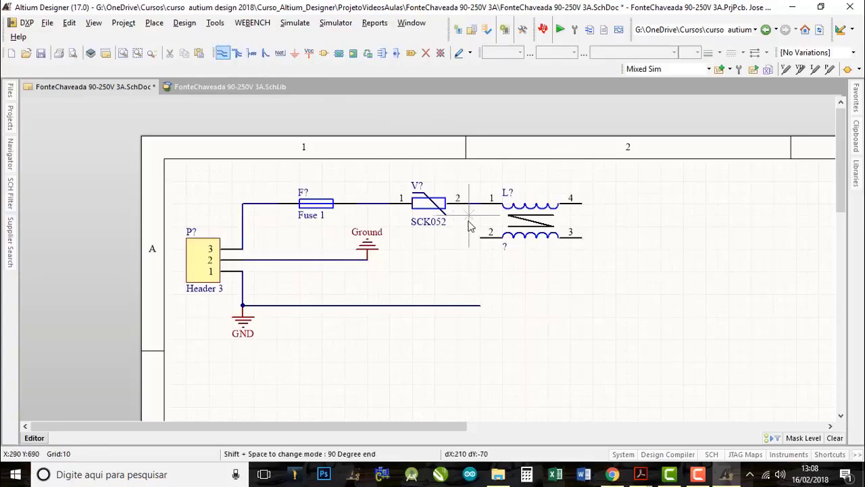
left_click(480, 238)
left_click(480, 304)
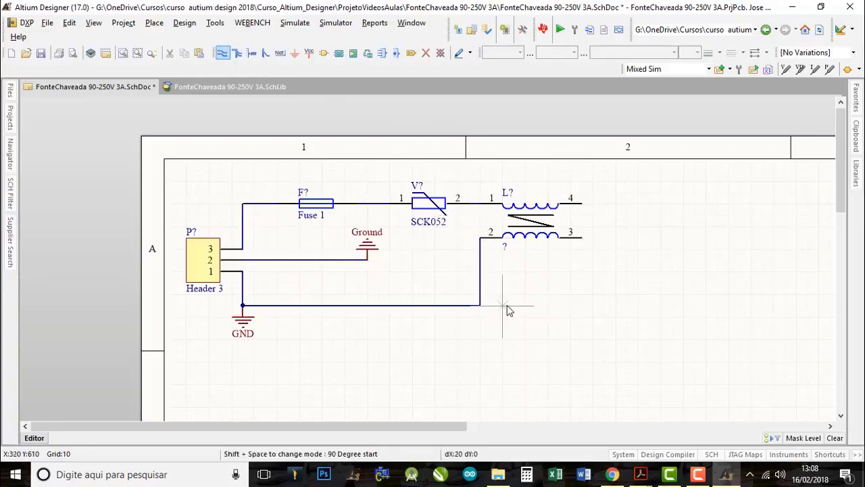
key("Escape")
key("Escape")
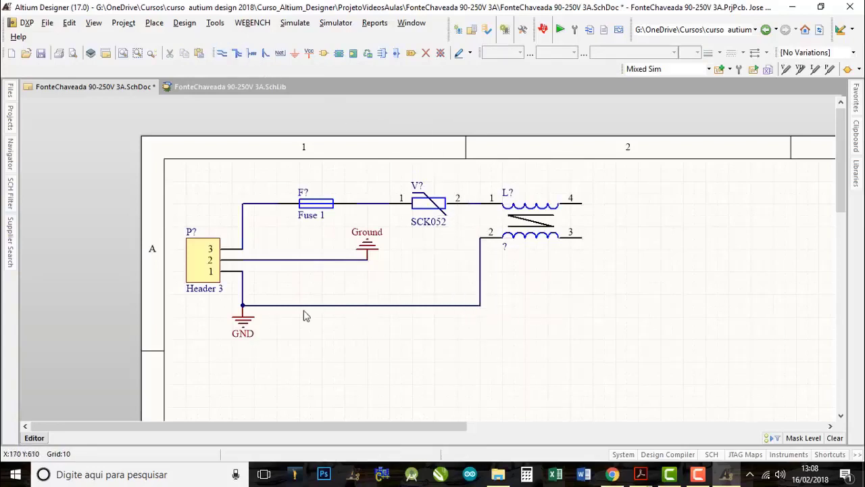
- In the schematic library, set the colour of the choke's Z-shaped core line to dark blue, 8388608
right_click_drag(438, 297, 473, 293)
right_click_drag(568, 304, 466, 303)
right_click_drag(480, 248, 467, 293)
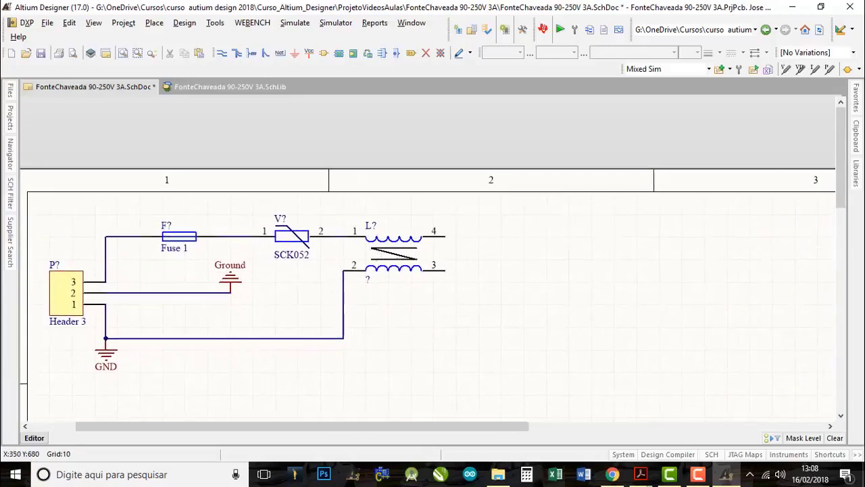
scroll(391, 250, "up", 5, "ctrl")
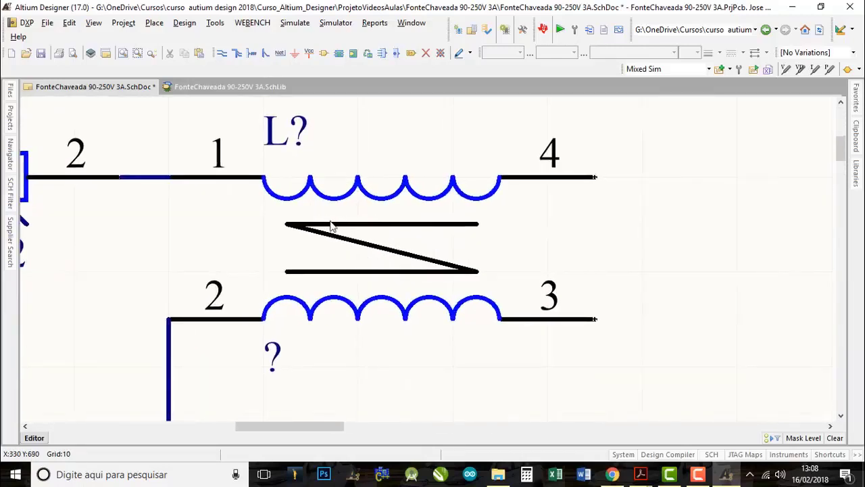
left_click(215, 88)
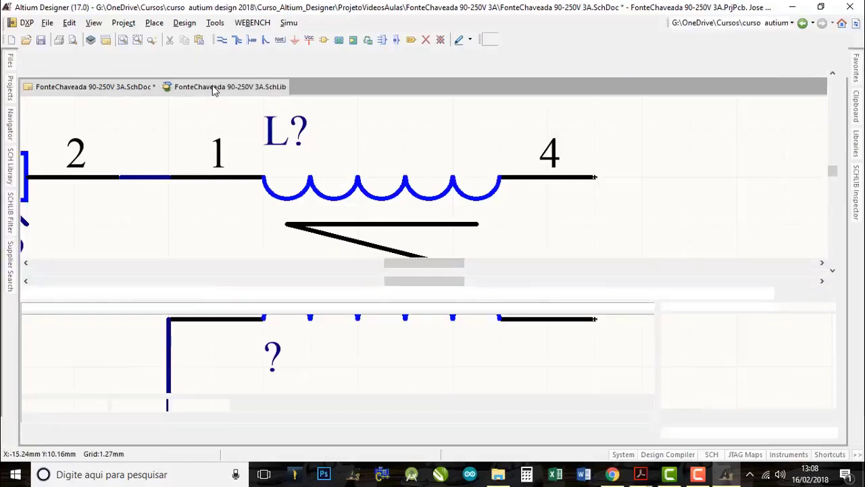
left_click(365, 177)
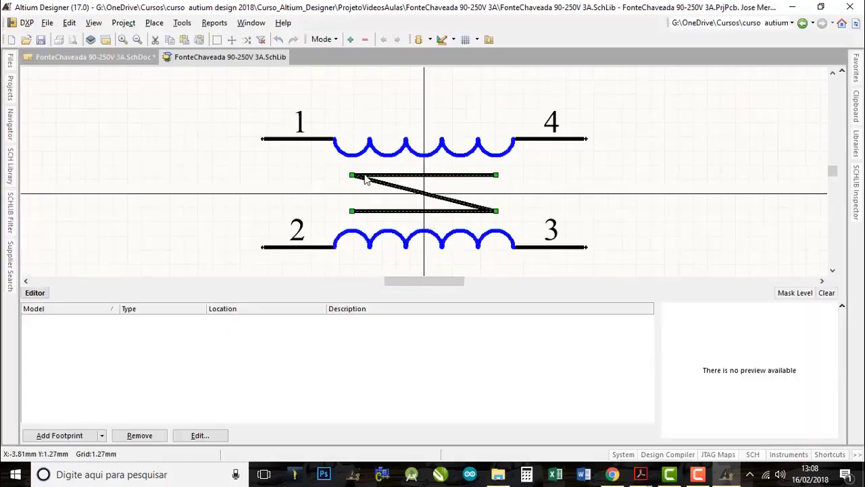
mouse_move(858, 196)
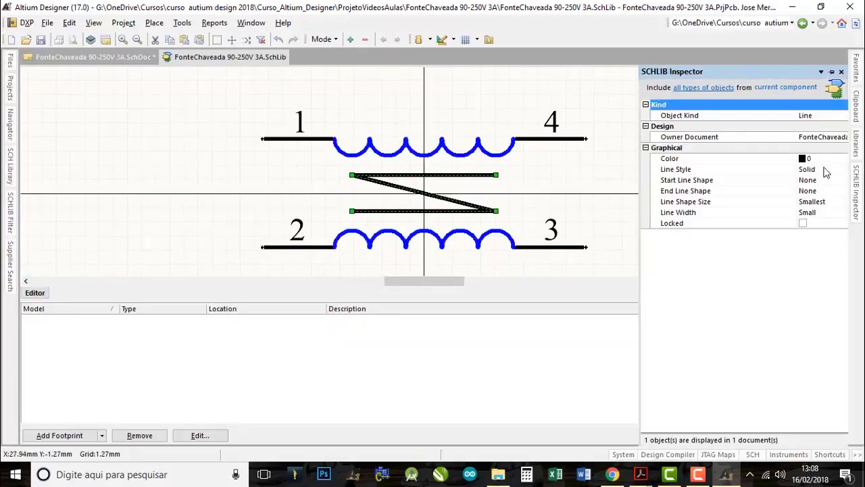
left_click(804, 159)
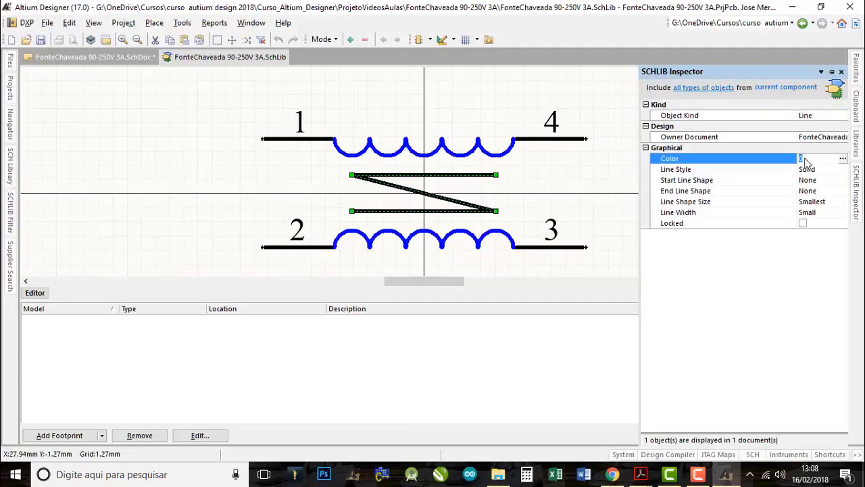
left_click(843, 159)
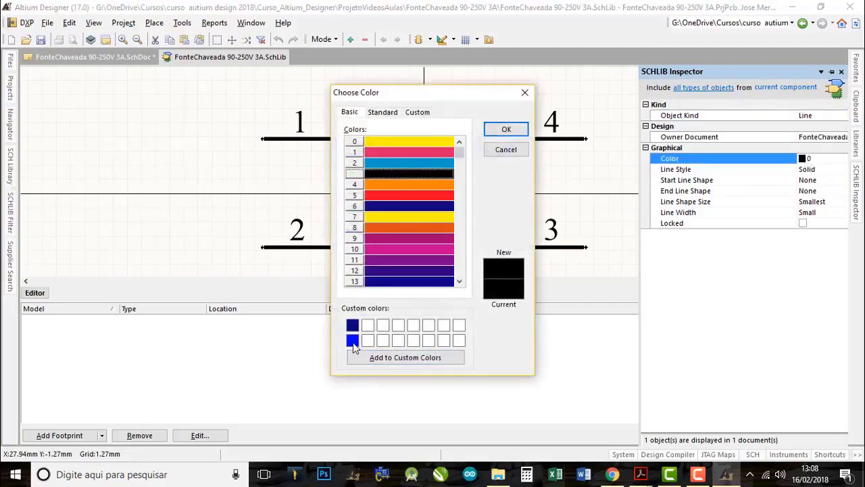
left_click(352, 326)
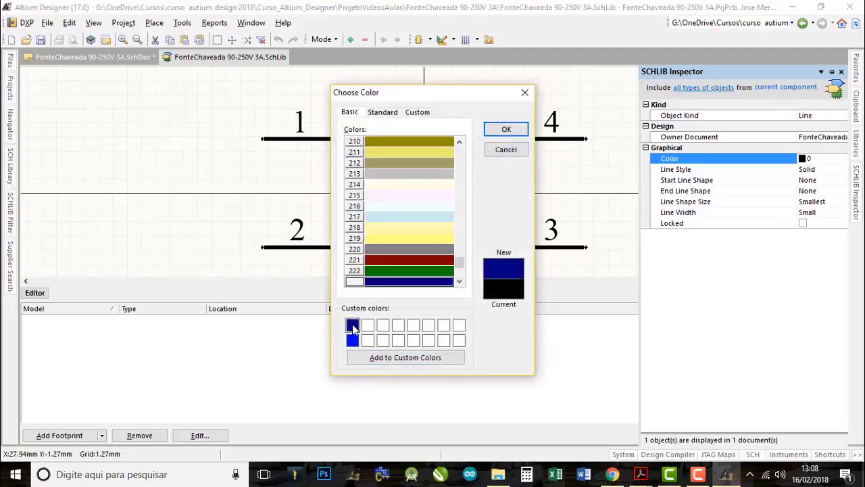
left_click(504, 130)
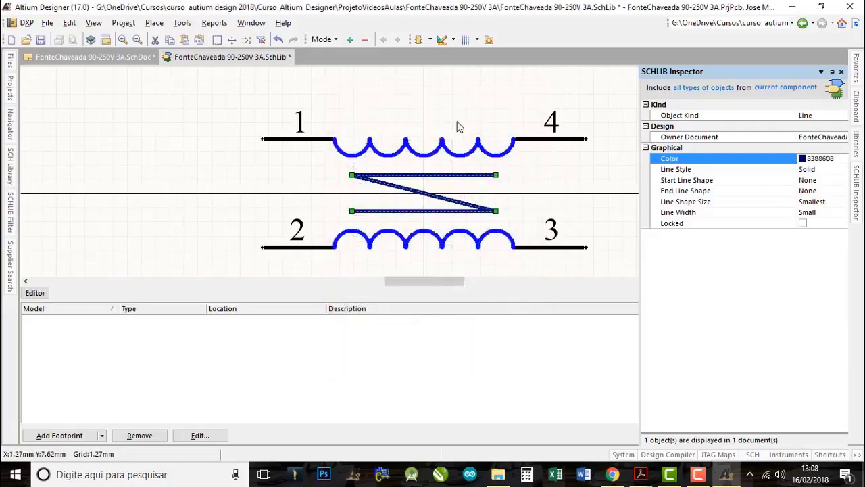
left_click(396, 120)
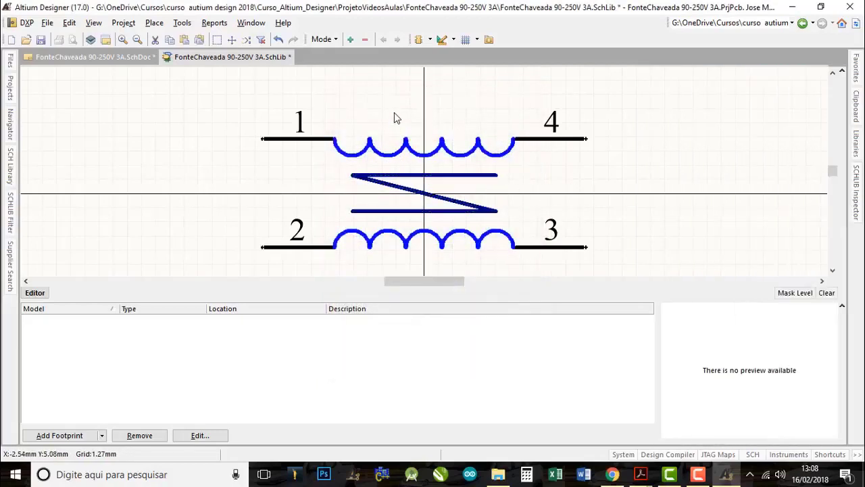
- Save the schematic library and apply the recoloured choke symbol to the power supply schematic with Update Schematics
left_click(41, 40)
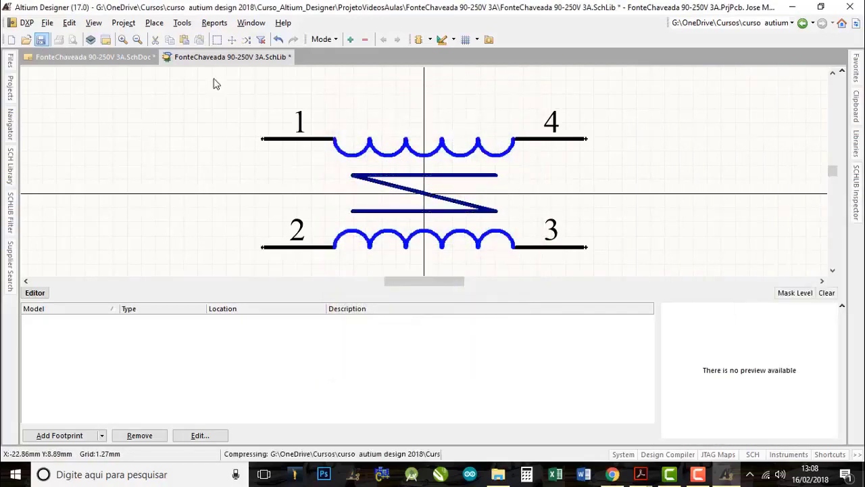
left_click(182, 23)
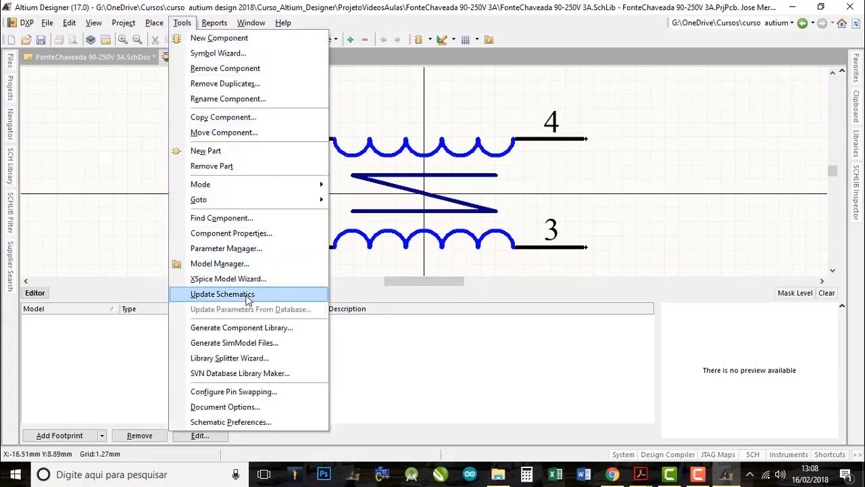
left_click(222, 294)
left_click(434, 259)
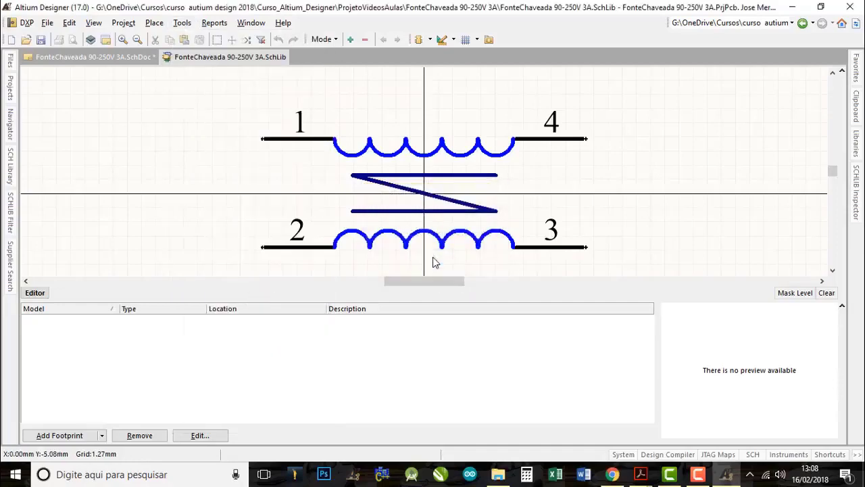
left_click(120, 58)
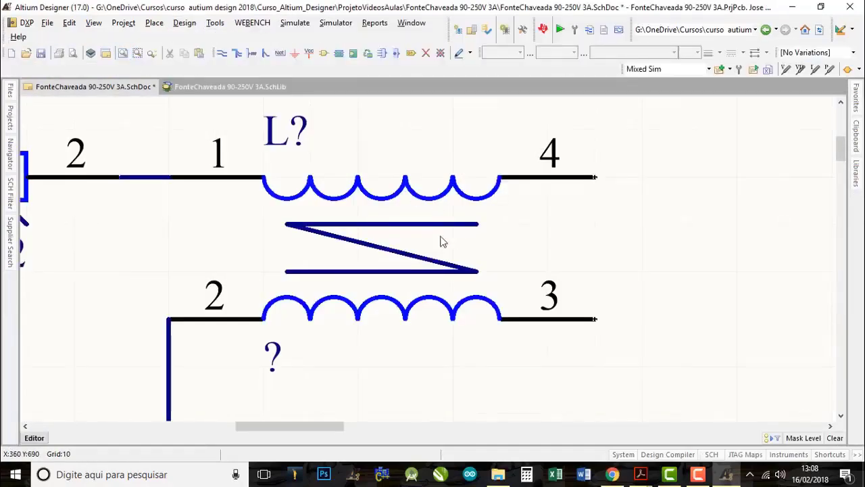
scroll(502, 214, "down", 3, "ctrl")
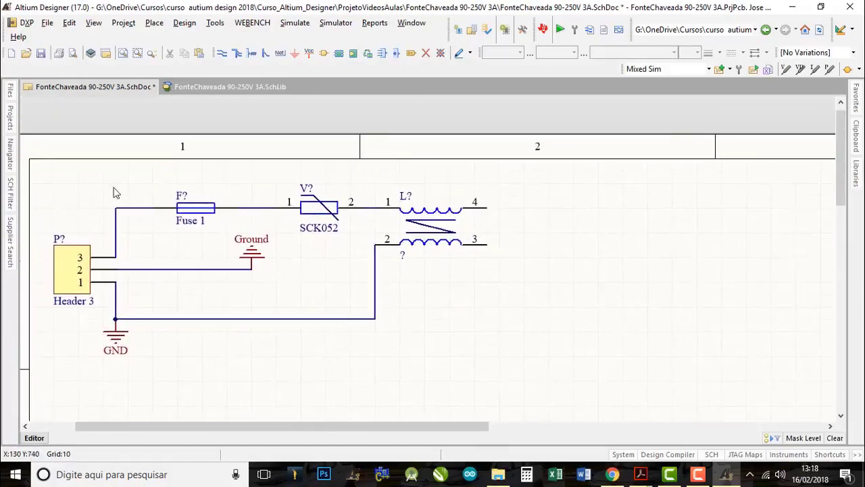
mouse_move(490, 287)
right_mouse_down()
mouse_move(498, 332)
mouse_move(512, 290)
mouse_move(486, 283)
right_mouse_up()
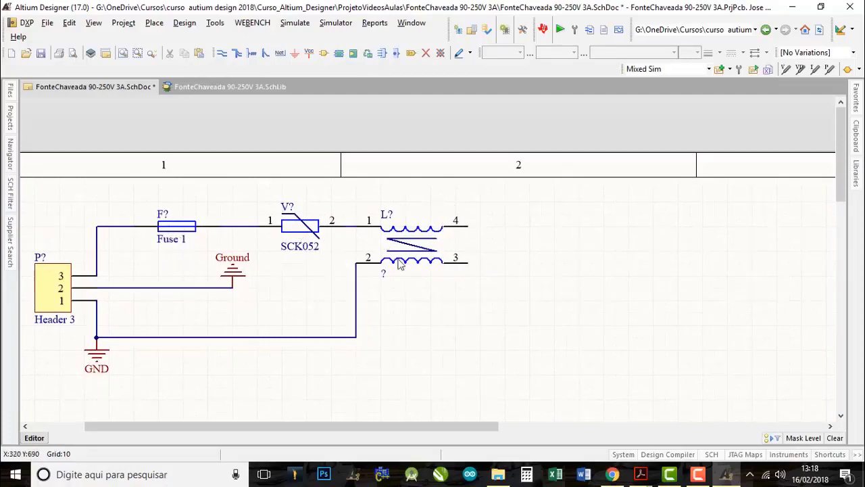
right_click_drag(493, 269, 473, 273)
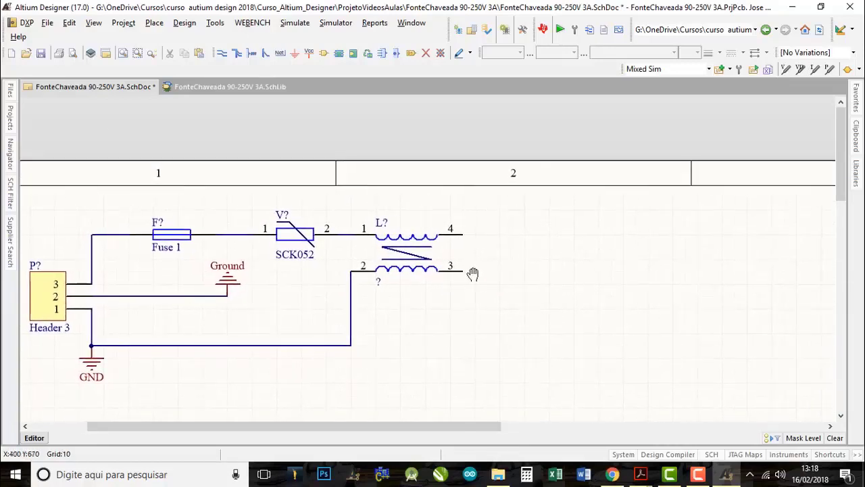
right_click_drag(479, 305, 466, 284)
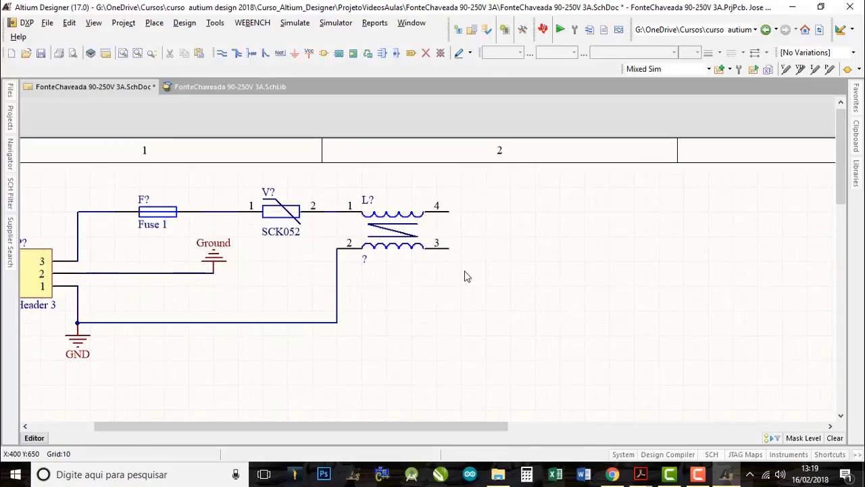
right_click_drag(496, 247, 400, 217)
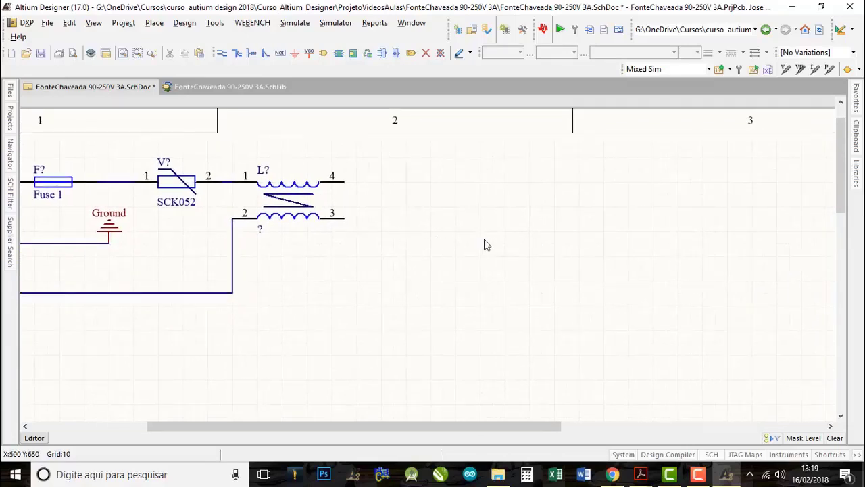
right_click_drag(484, 245, 436, 246)
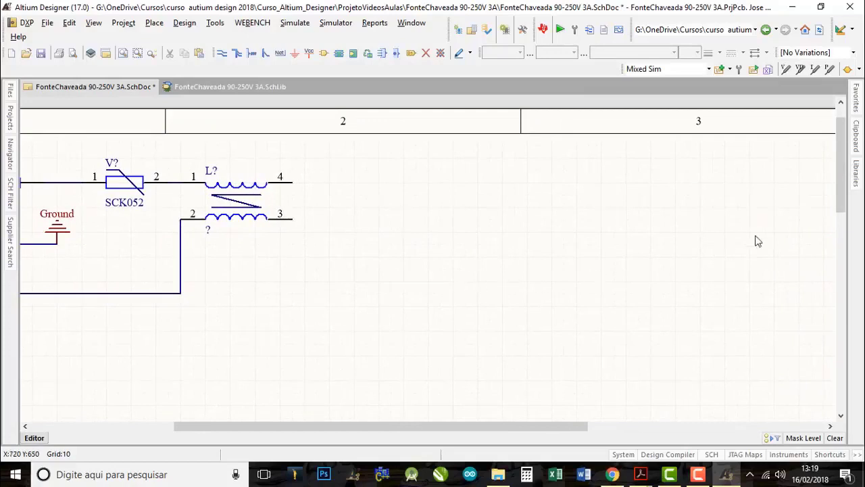
- Place a Bridge2 diode bridge from Miscellaneous Devices.IntLib just to the right of the common mode choke
left_click(857, 173)
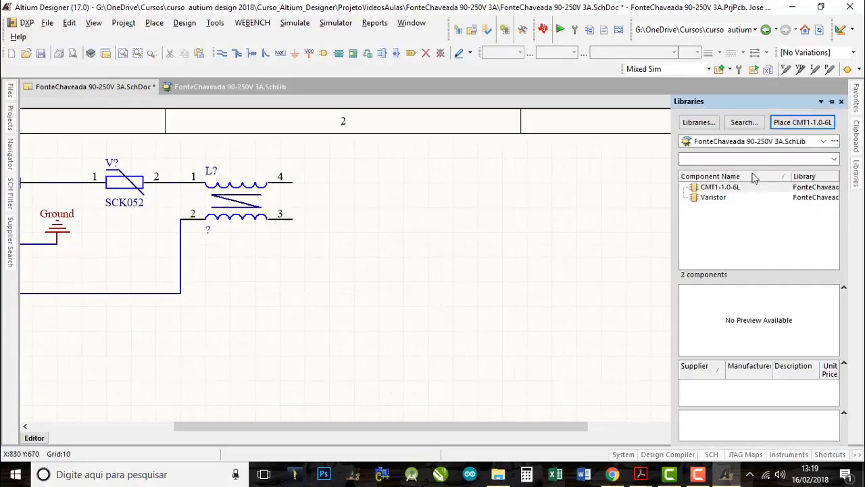
left_click(826, 141)
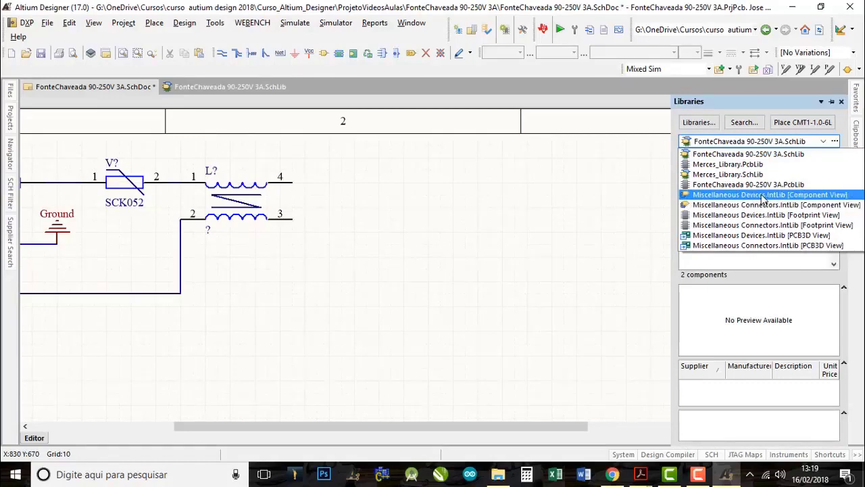
left_click(763, 196)
left_click(699, 157)
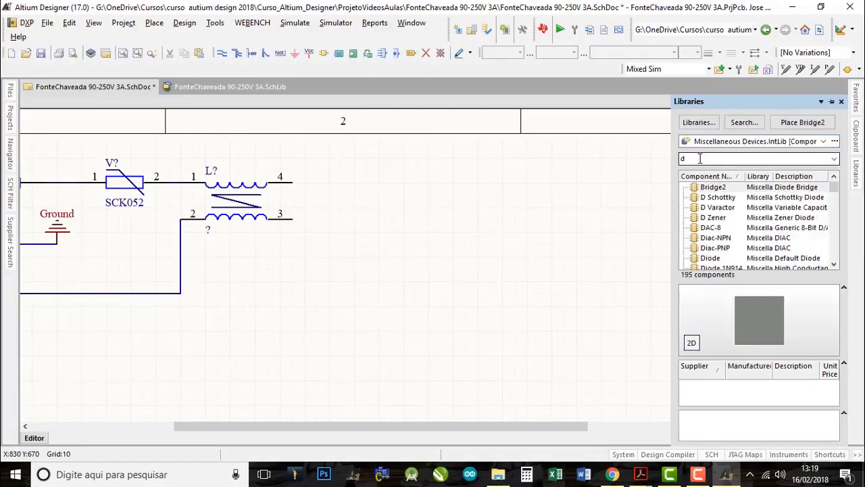
left_click(718, 189)
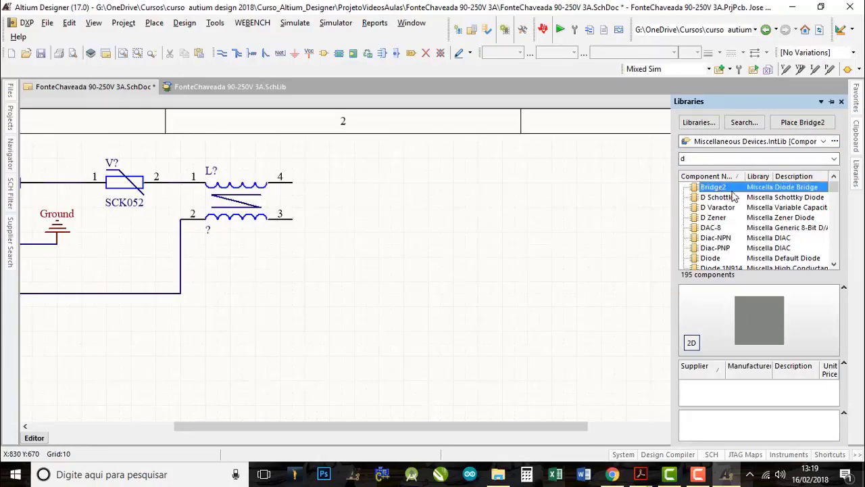
left_click(717, 198)
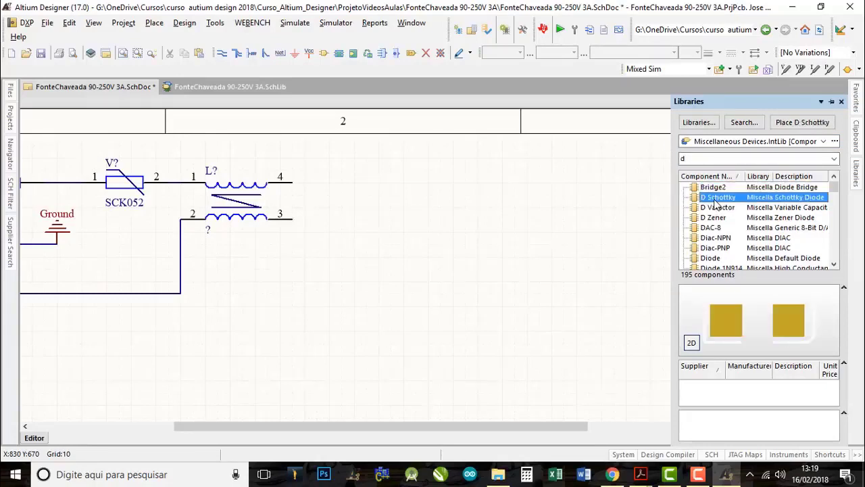
left_click(715, 187)
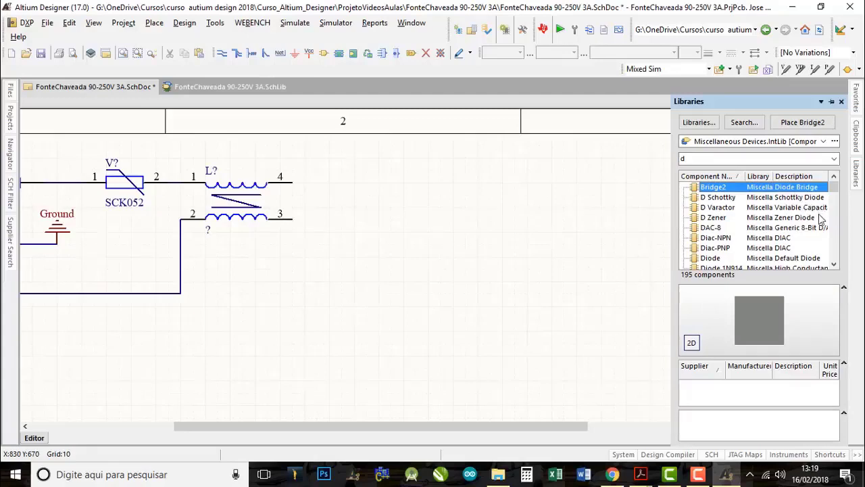
left_click(803, 121)
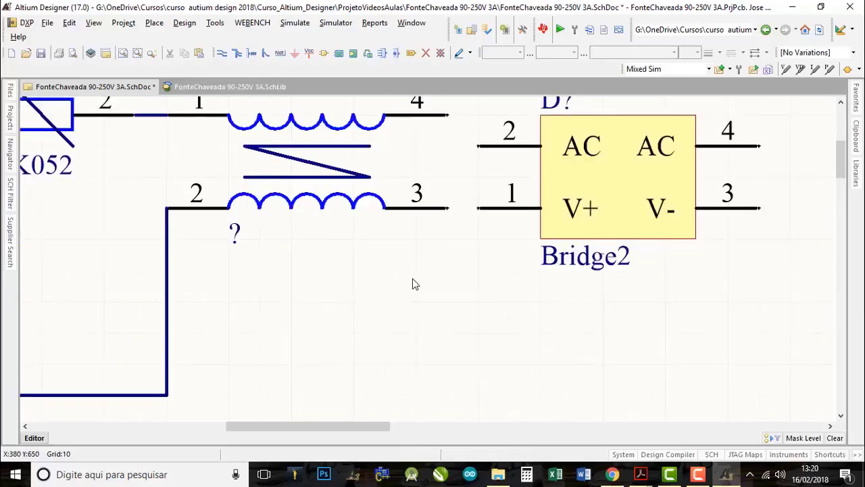
- Switch the schematic document's units to the metric system in millimetres
right_click(373, 261)
mouse_move(407, 250)
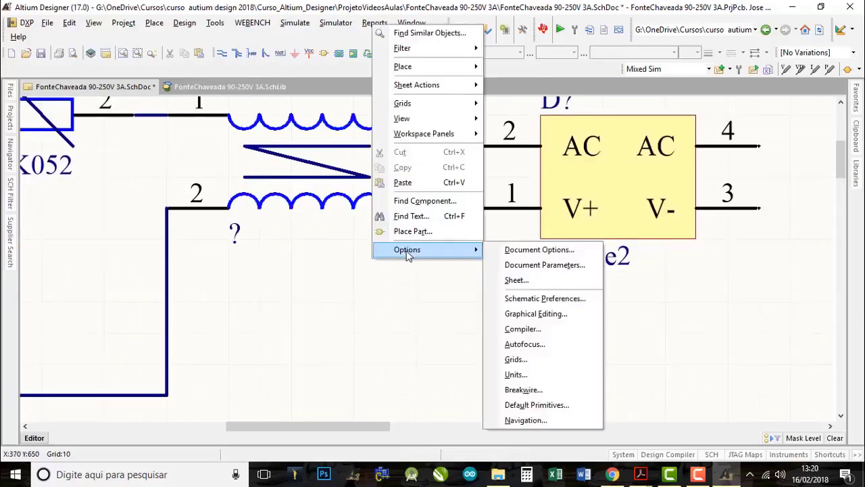
left_click(520, 250)
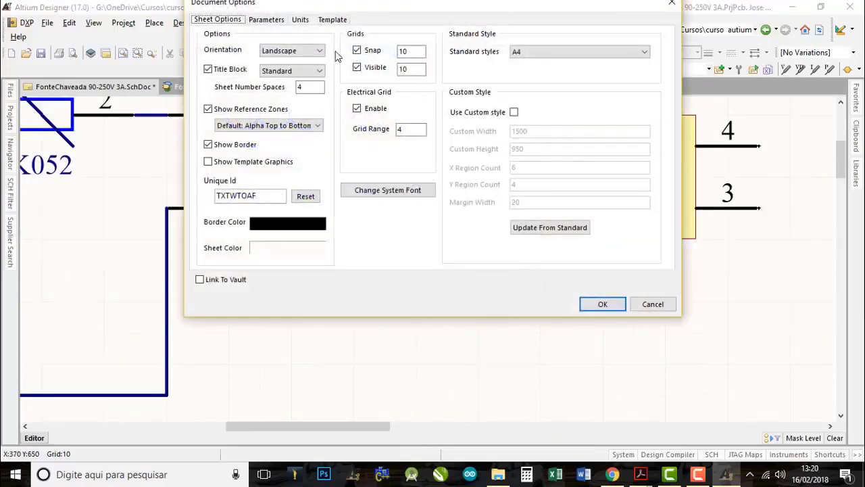
left_click(300, 20)
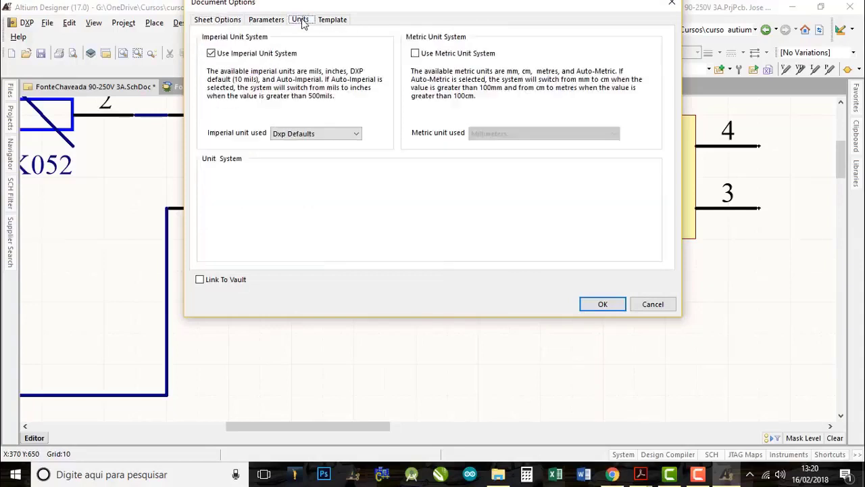
left_click(415, 54)
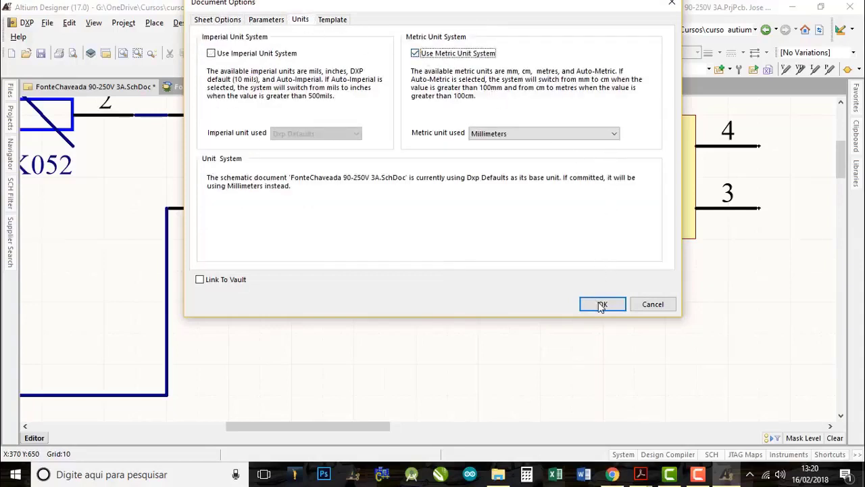
left_click(271, 20)
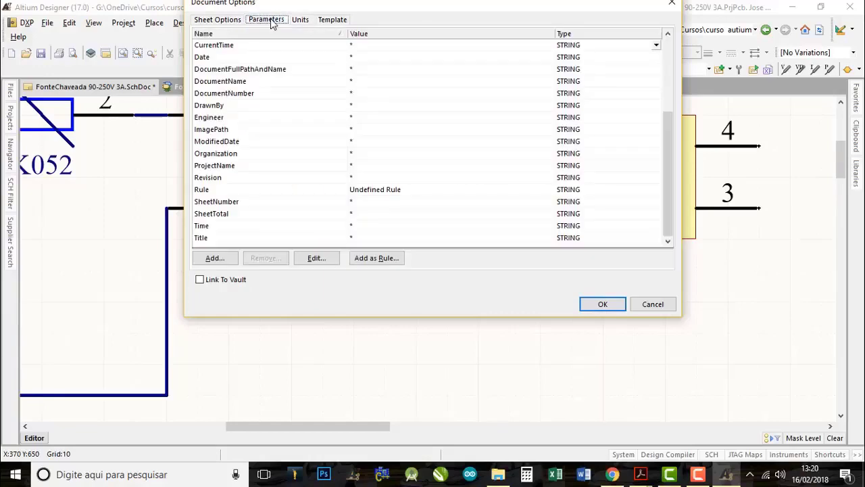
left_click(217, 20)
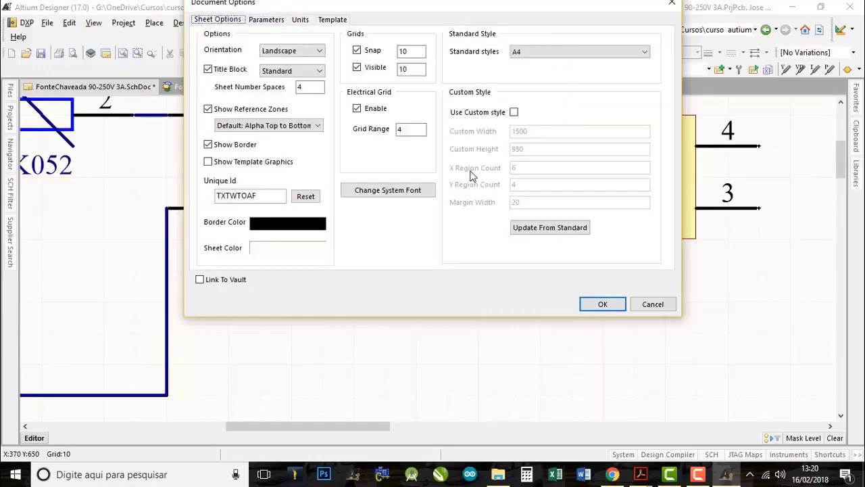
left_click(598, 304)
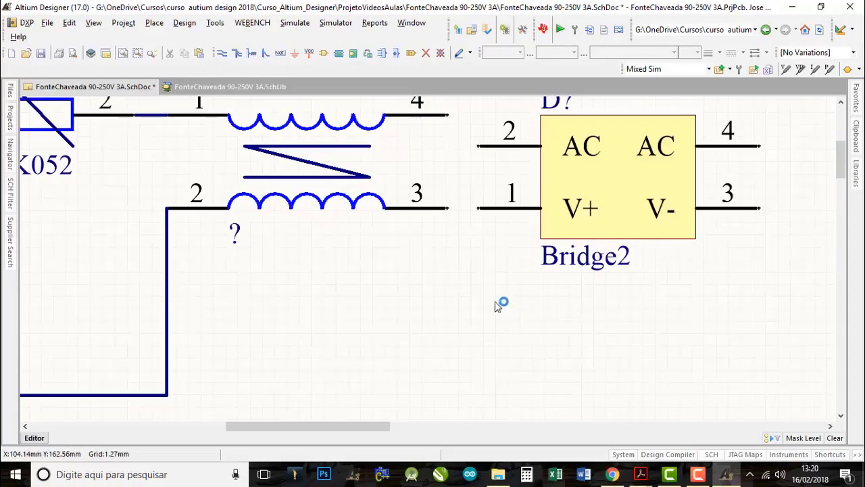
- Shift the diode bridge up by 1.27 mm so its input pins sit centred between choke pins 4 and 3
right_click_drag(464, 258, 463, 289)
scroll(495, 229, "up", 5, "ctrl")
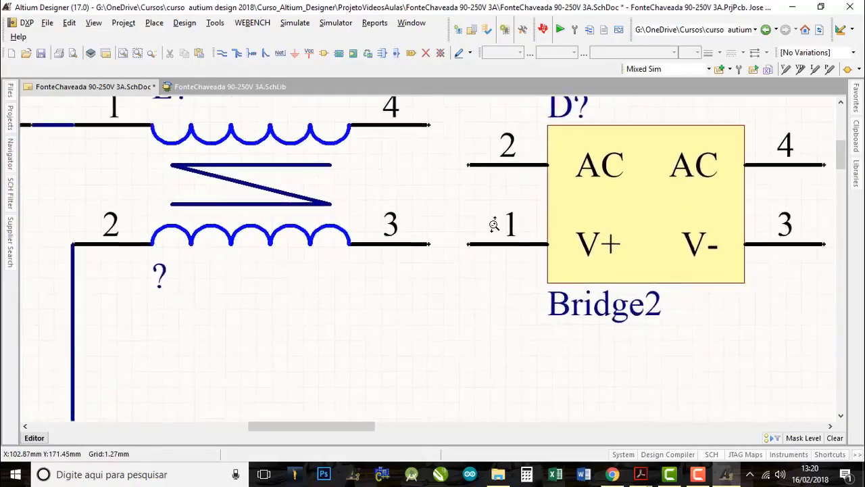
scroll(493, 224, "down", 3, "ctrl")
scroll(494, 222, "up", 3, "ctrl")
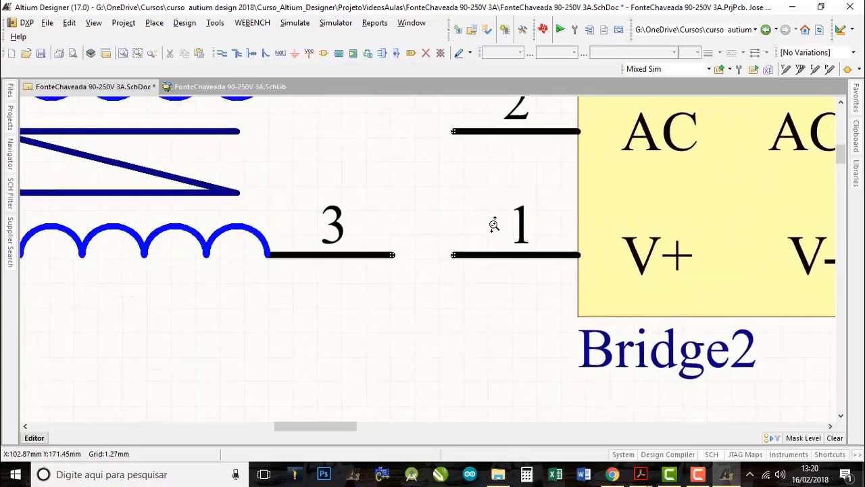
right_click_drag(492, 222, 473, 303)
scroll(474, 287, "up", 1, "ctrl")
scroll(475, 287, "up", 1, "ctrl")
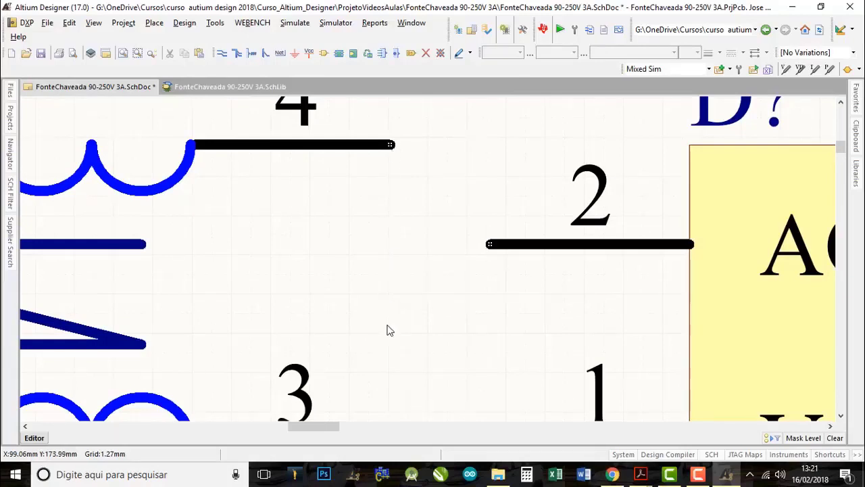
right_click_drag(390, 330, 396, 251)
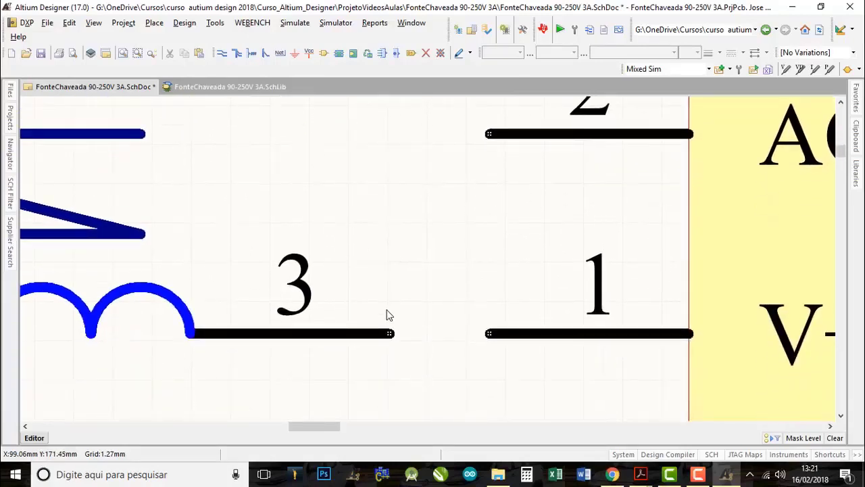
right_click_drag(486, 351, 508, 270)
scroll(485, 246, "down", 3, "ctrl")
scroll(485, 246, "down", 1, "ctrl")
mouse_move(484, 213)
left_mouse_down()
mouse_move(482, 199)
mouse_move(455, 198)
mouse_move(490, 201)
left_mouse_up()
right_click_drag(569, 269, 509, 262)
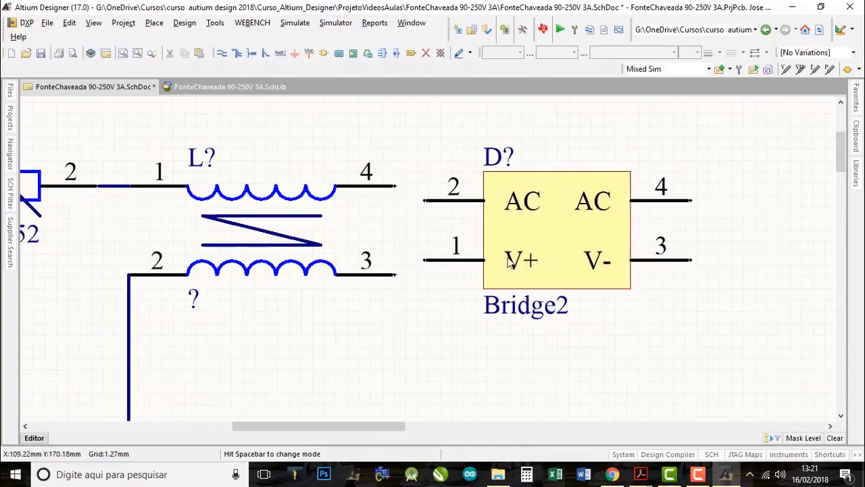
- Move the diode bridge to the right, leaving a gap of about 10 mm between the choke pins and its input pins
right_click_drag(444, 151, 461, 169)
scroll(461, 162, "up", 2, "ctrl")
scroll(461, 170, "down", 1, "ctrl")
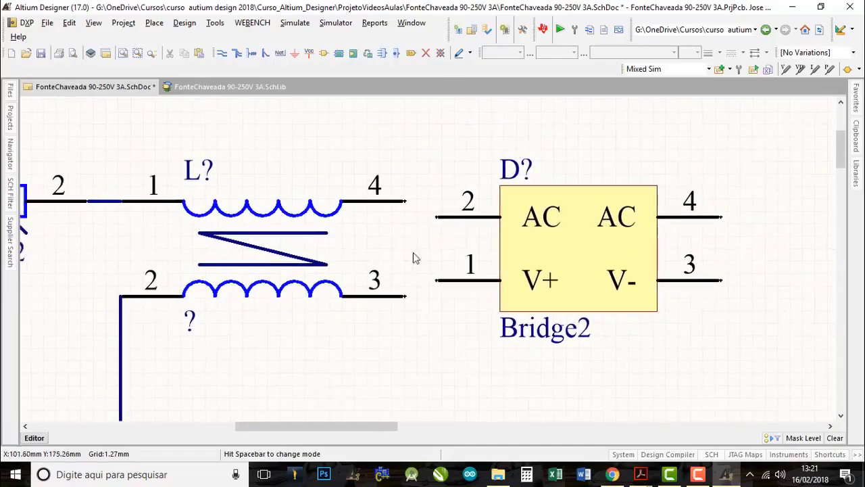
right_click_drag(410, 262, 490, 236)
right_click_drag(625, 222, 520, 198)
left_click_drag(414, 172, 498, 168)
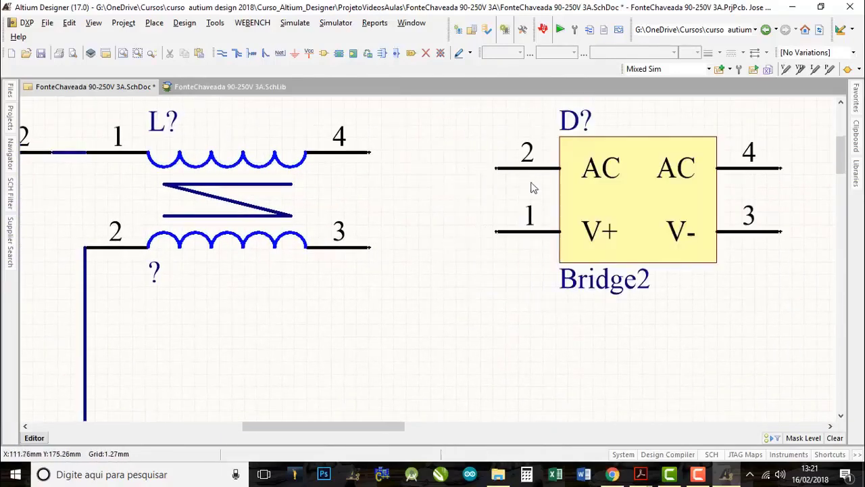
- Wire choke pin 4 to bridge pin 2 and choke pin 3 to bridge pin 1
right_click_drag(532, 187, 471, 183)
left_click(222, 53)
left_click(309, 148)
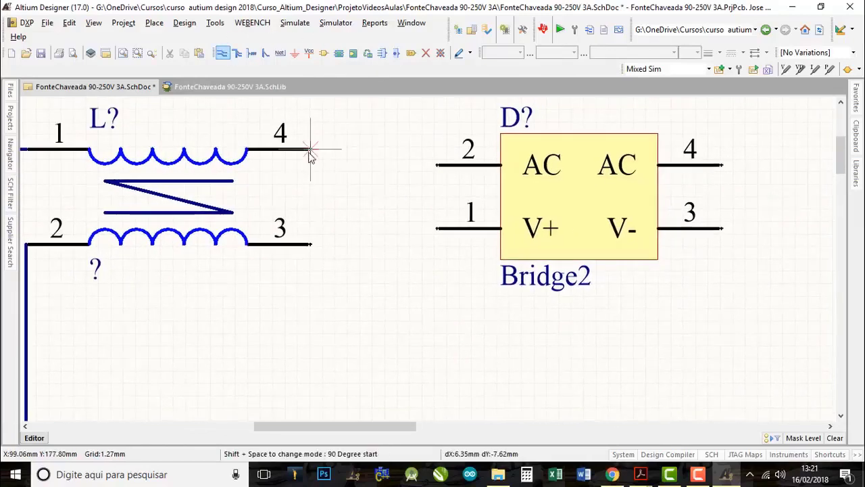
scroll(323, 344, "down", 1)
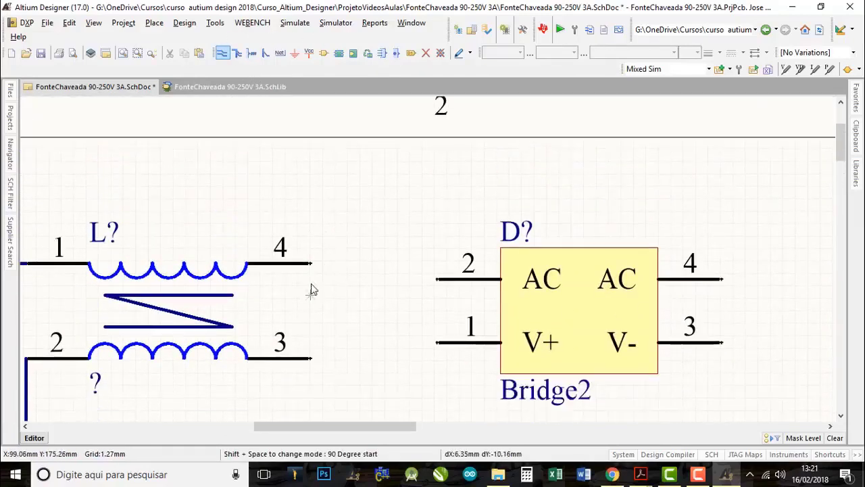
left_click(311, 264)
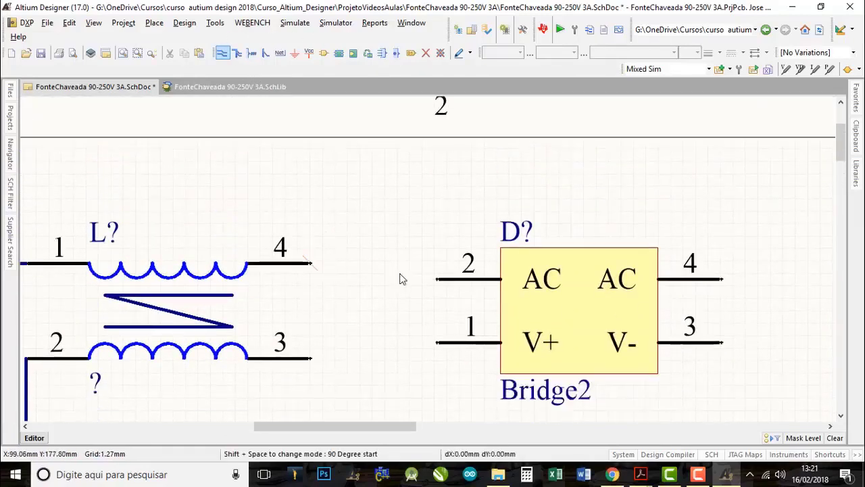
right_click(435, 273)
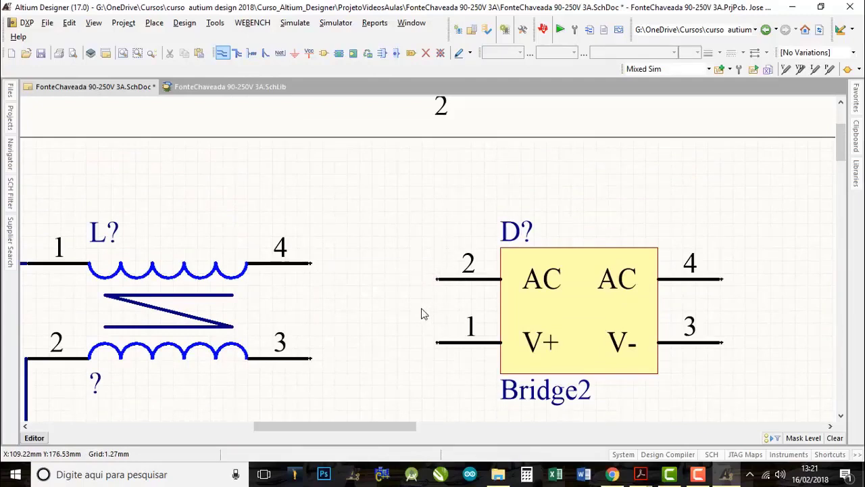
left_click(312, 359)
left_click(436, 343)
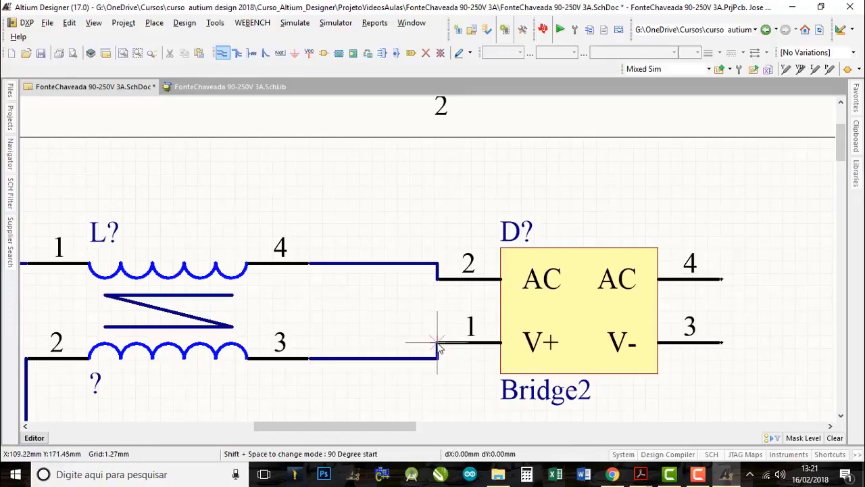
scroll(469, 135, "down", 3, "ctrl")
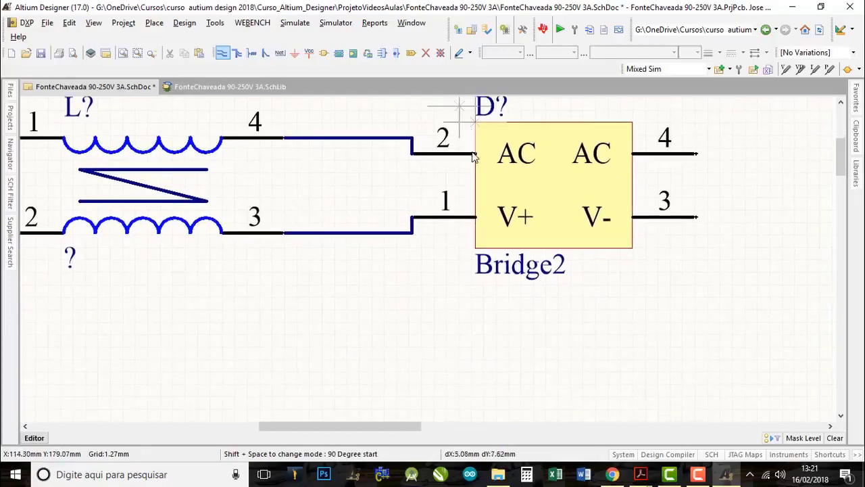
middle_click_drag(471, 162, 471, 167)
right_click(523, 173)
- Look over the wired input stage from the header to the diode bridge and the empty sheet area beyond it
mouse_move(525, 204)
right_mouse_down()
mouse_move(431, 229)
mouse_move(530, 210)
right_mouse_up()
middle_click_drag(498, 185, 502, 192)
right_click_drag(511, 230, 446, 269)
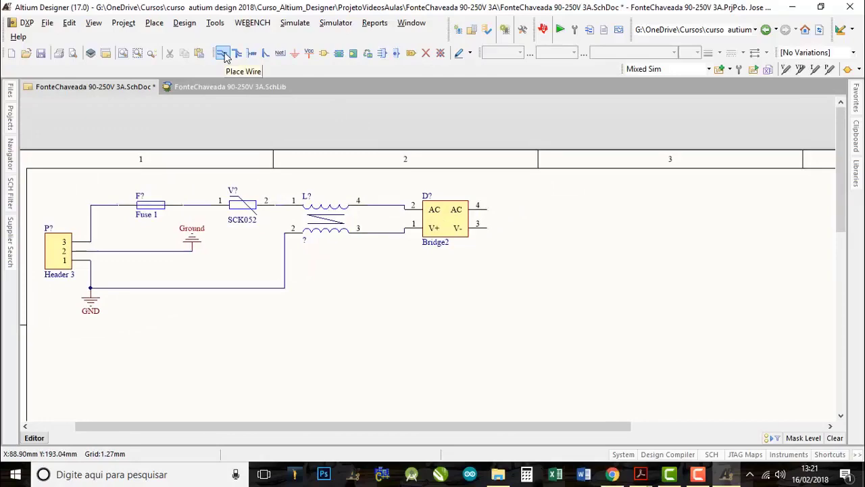
left_click(223, 54)
scroll(481, 247, "up", 5, "ctrl")
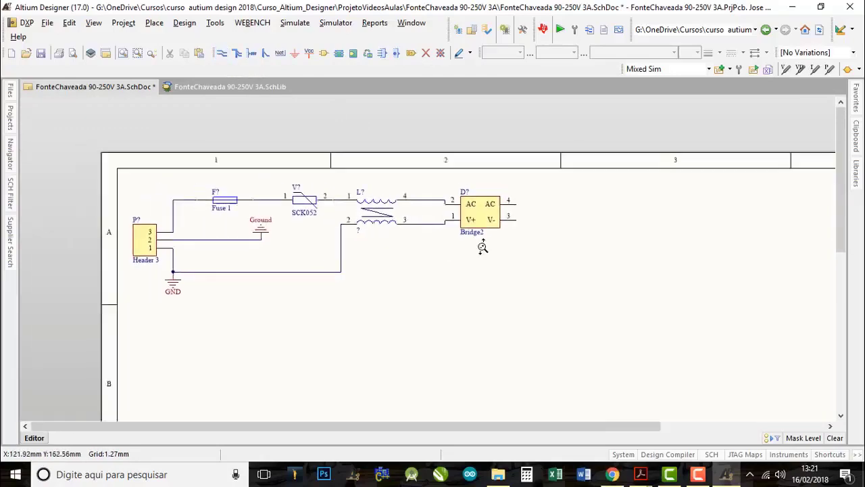
right_click_drag(484, 190, 427, 261)
scroll(483, 231, "down", 2, "ctrl")
middle_click_drag(469, 261, 469, 256)
mouse_move(523, 283)
right_mouse_down()
mouse_move(467, 284)
mouse_move(511, 283)
right_mouse_up()
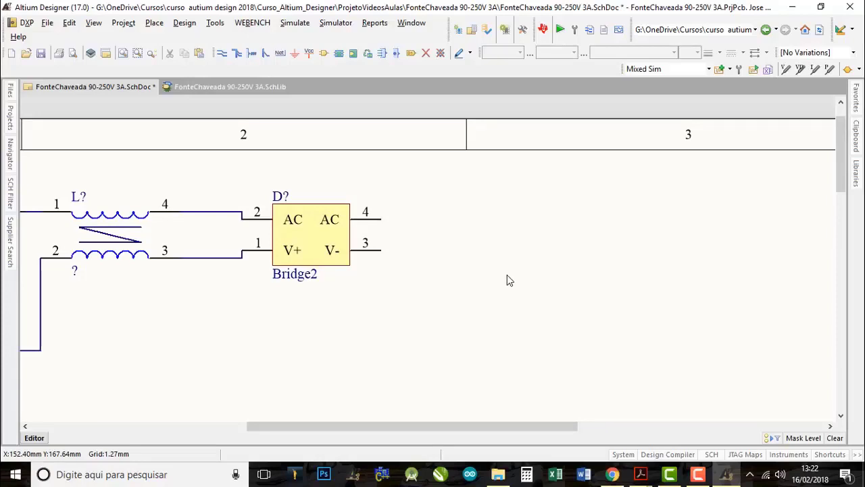
right_click_drag(506, 280, 392, 201)
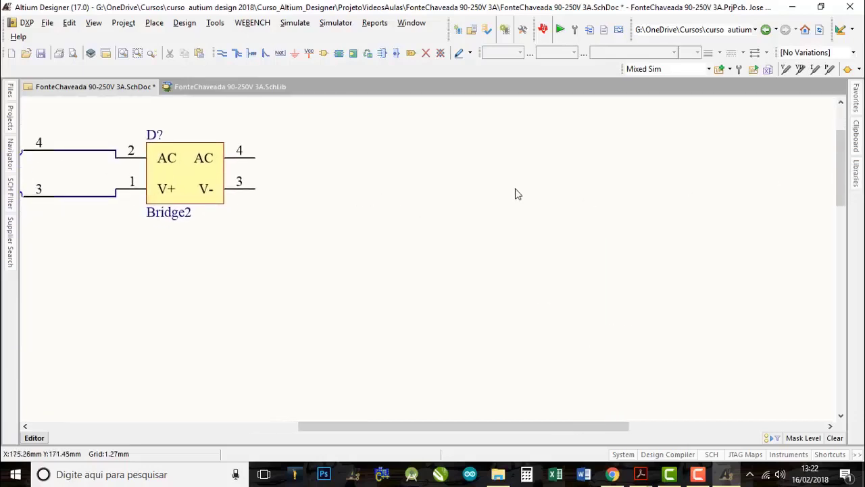
right_click_drag(513, 193, 634, 169)
scroll(630, 171, "down", 1, "ctrl")
middle_click_drag(629, 171, 640, 178)
right_click_drag(662, 186, 573, 197)
- Filter the Miscellaneous Devices library by "c", compare the capacitor models and choose Cap Pol1 for placement
left_click(856, 179)
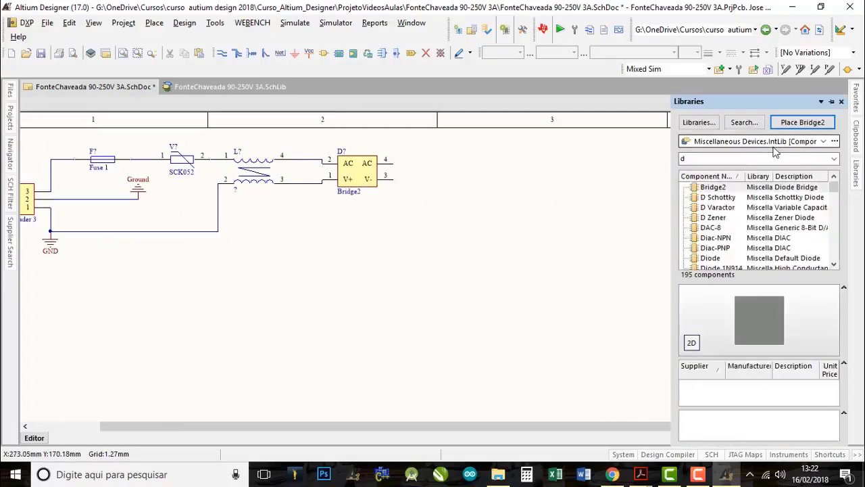
left_click(690, 160)
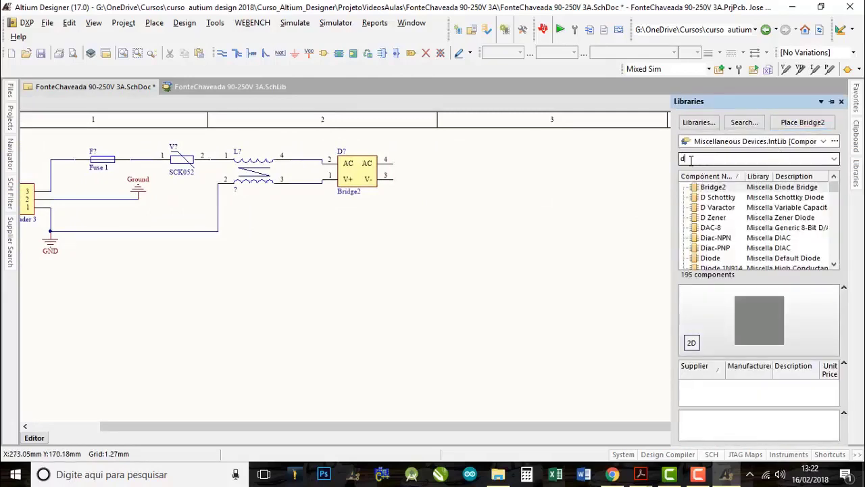
type("c")
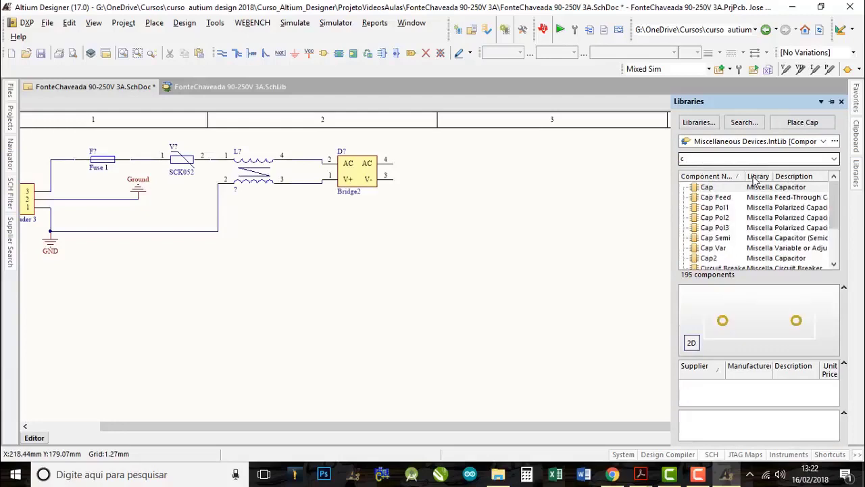
left_click(719, 228)
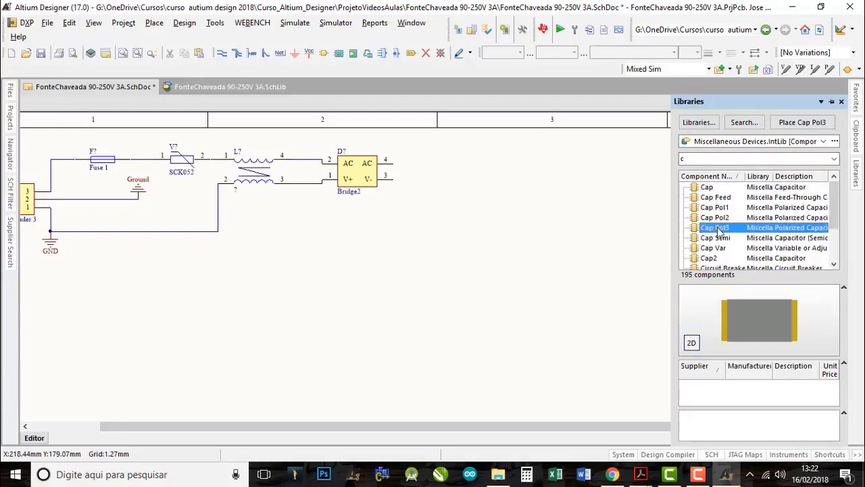
left_click(720, 217)
left_click(720, 238)
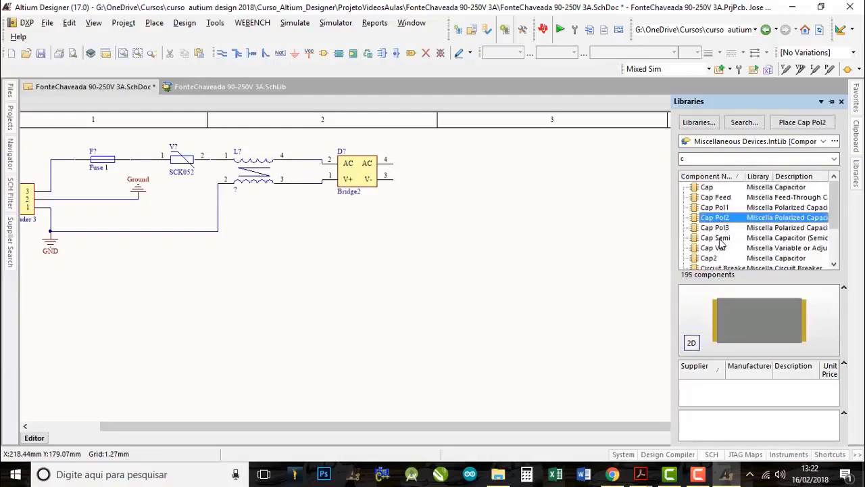
left_click(721, 197)
left_click(716, 207)
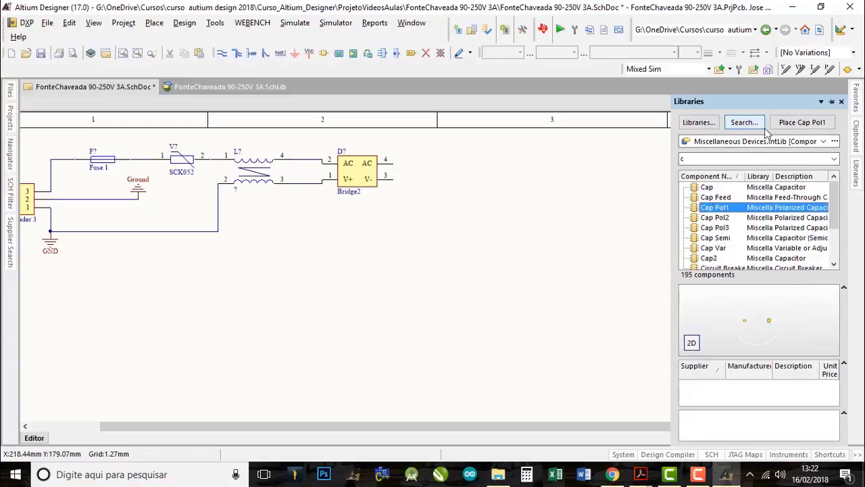
left_click(801, 122)
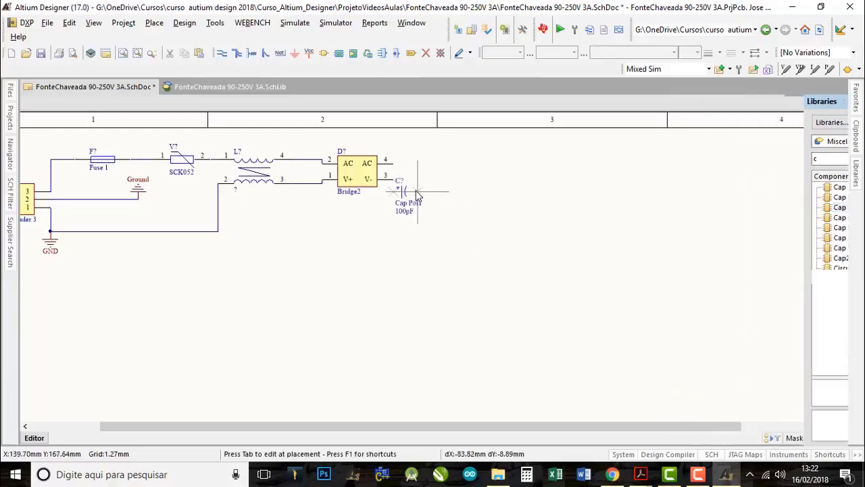
- Place the polarized capacitor vertically beyond the diode bridge's output pins, with its positive terminal facing up
scroll(442, 170, "up", 2, "ctrl")
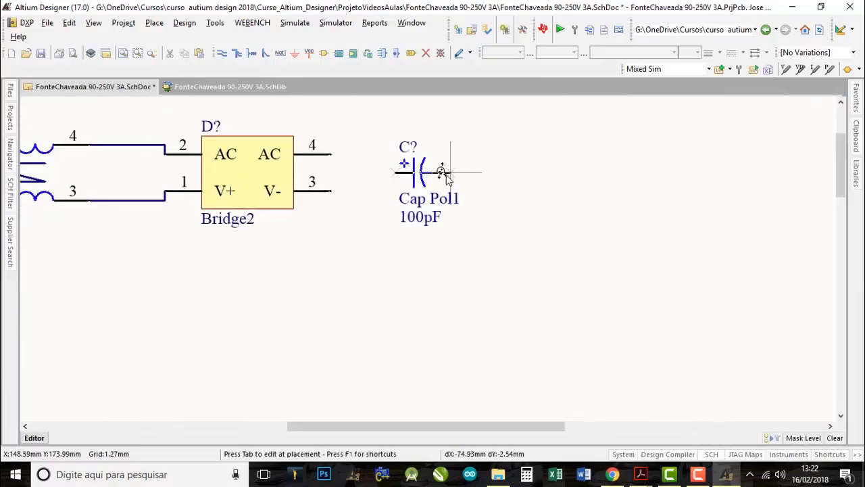
key("space")
key("space")
key("Left")
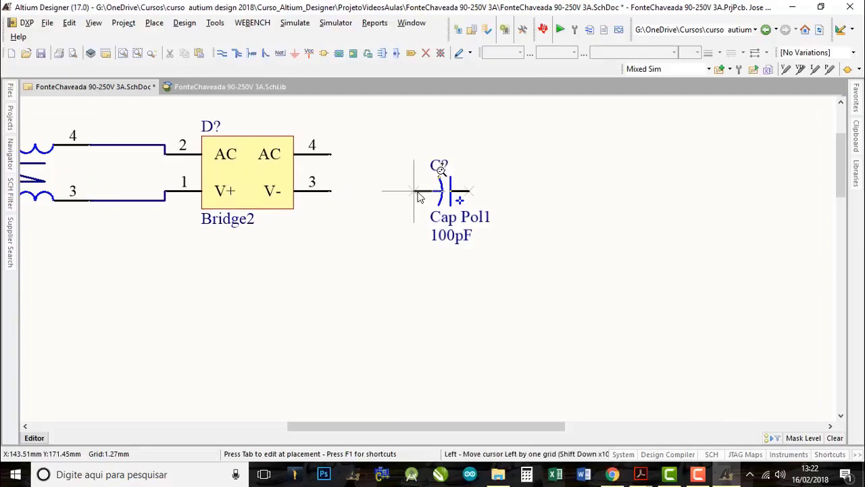
key("space")
key("Right")
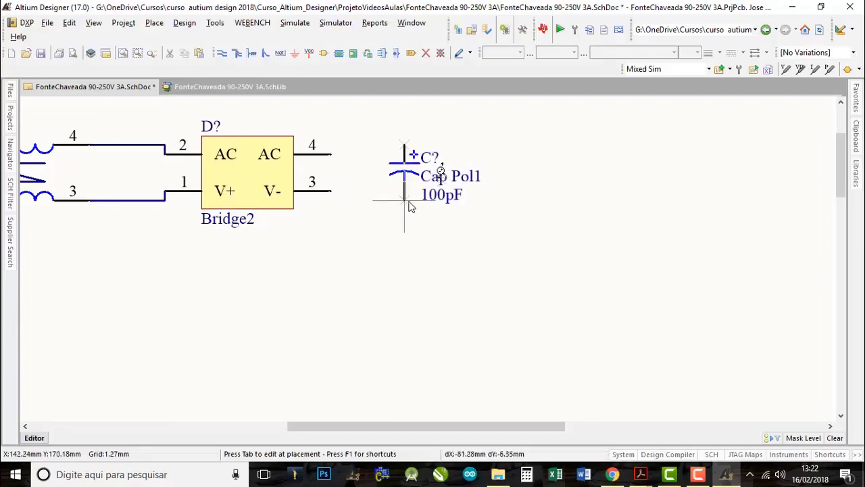
left_click(409, 206)
- Delete both wires between the common mode choke and the diode bridge
right_click_drag(356, 241, 492, 236)
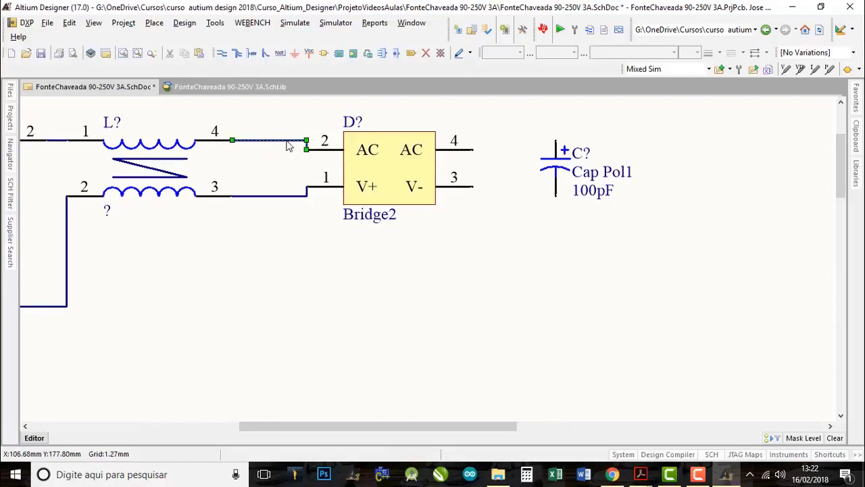
key("Delete")
left_click(273, 197)
key("Delete")
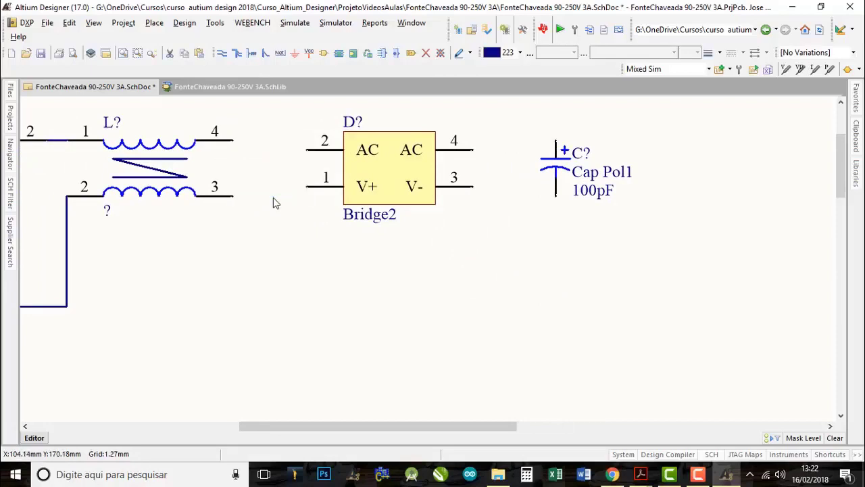
- Rotate the diode bridge by 90 degrees and move it so its pins 4 and 3 end level with choke pin 4
left_click_drag(380, 168, 384, 275)
key("space")
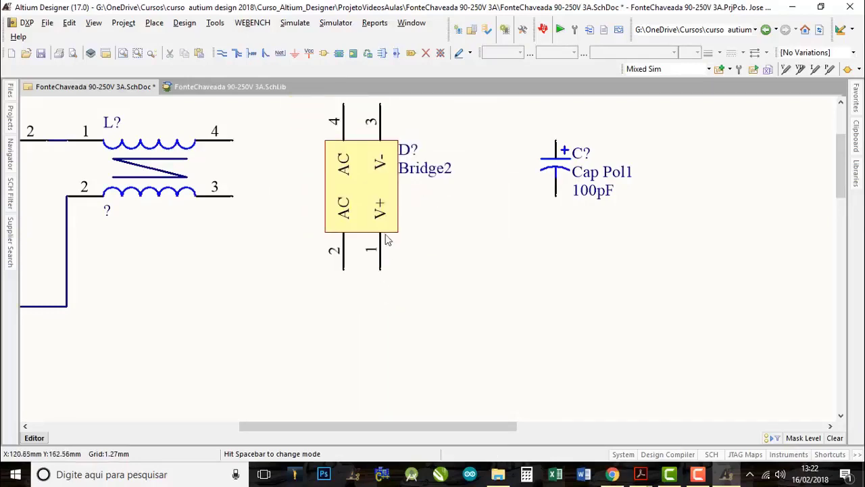
right_click_drag(357, 212, 410, 274)
middle_click_drag(409, 274, 408, 262)
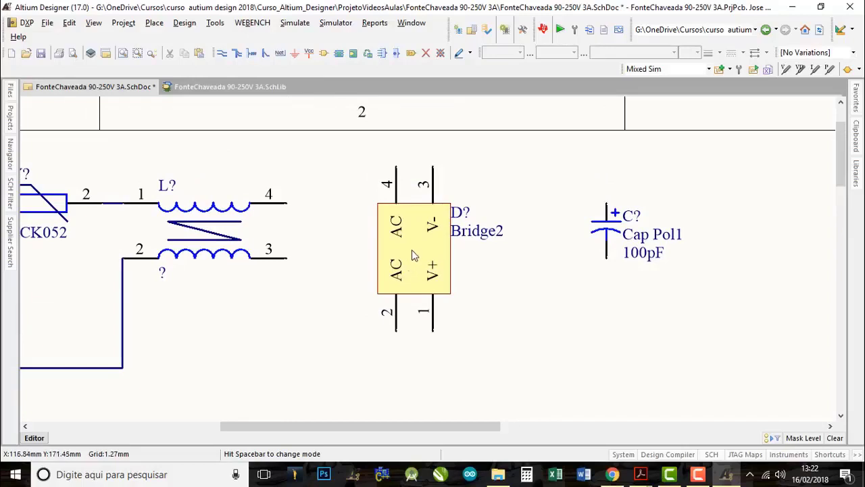
left_click_drag(414, 255, 406, 365)
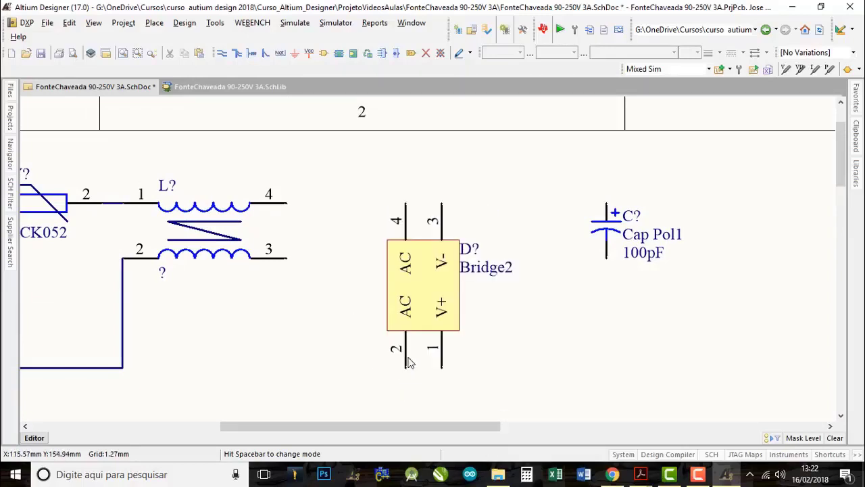
- Wire choke pin 4 to bridge pin 4 and choke pin 3 to bridge pin 2
left_click(224, 54)
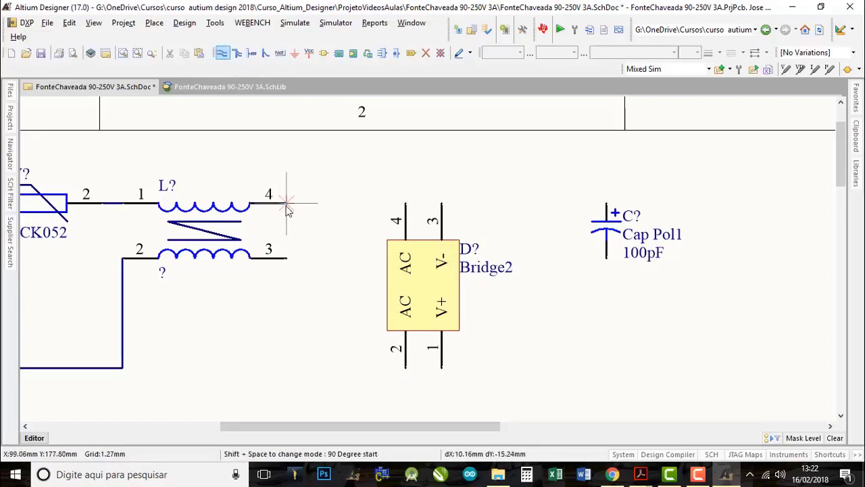
left_click(286, 203)
left_click(405, 203)
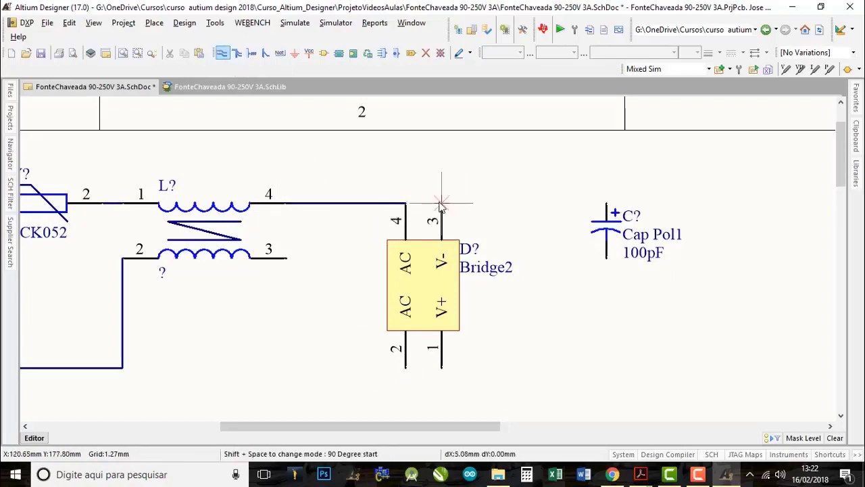
key("Escape")
key("ctrl+w")
left_click(287, 257)
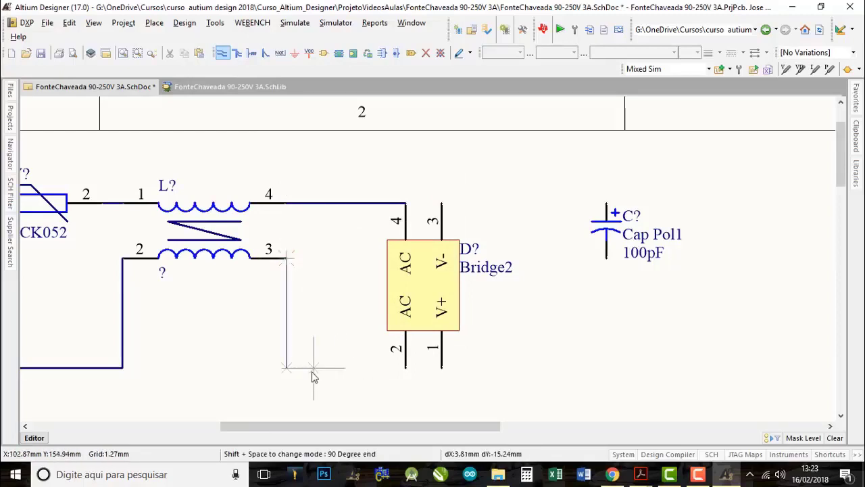
left_click(406, 368)
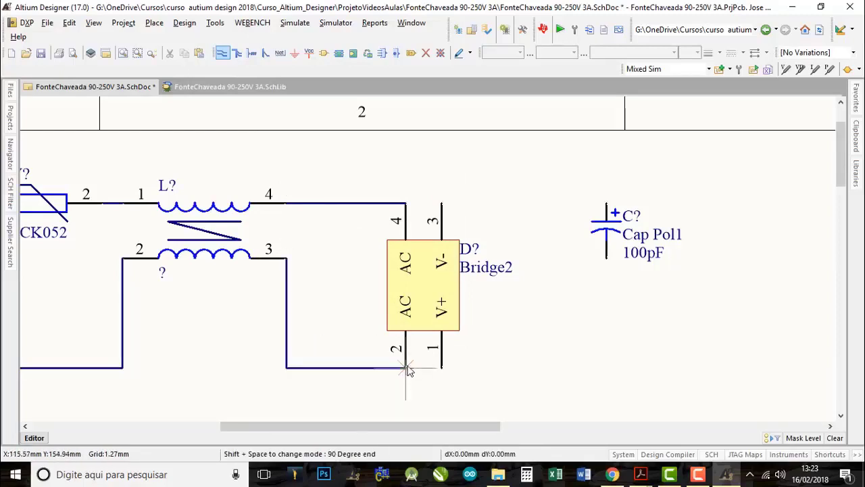
key("Escape")
- Undo the new wires, the bridge's rotation and move, and the deletion of the two original choke wires
right_click_drag(479, 329, 438, 244)
middle_click_drag(430, 237, 421, 207)
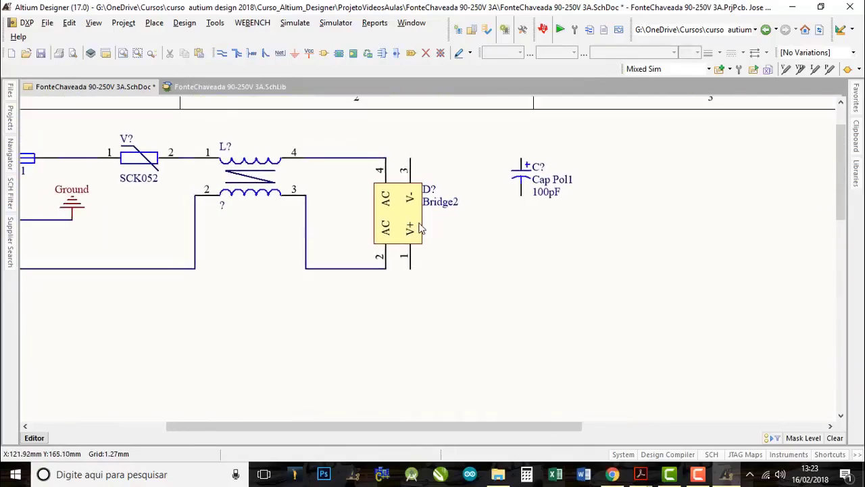
key("space")
key("space")
key("space")
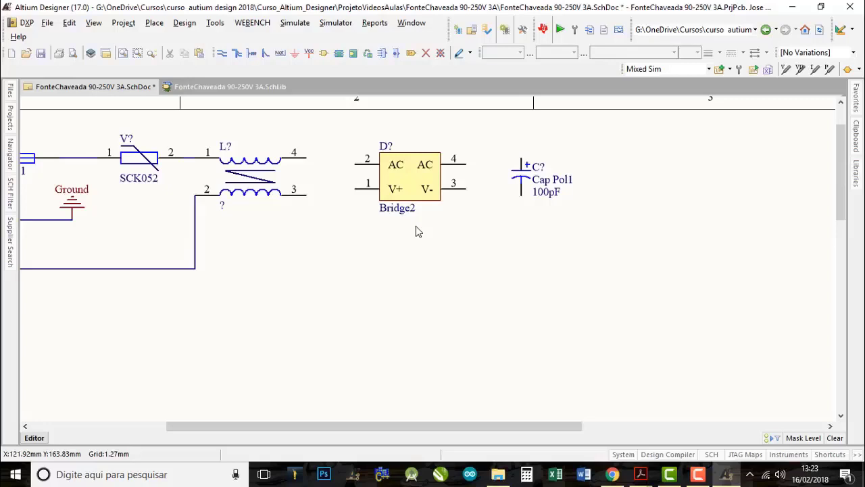
middle_click_drag(416, 226, 351, 233)
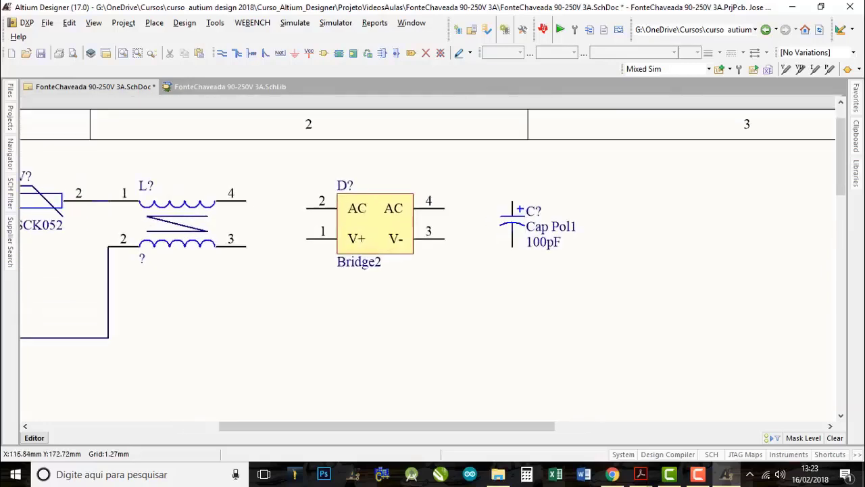
key("ctrl+z")
left_click(375, 272)
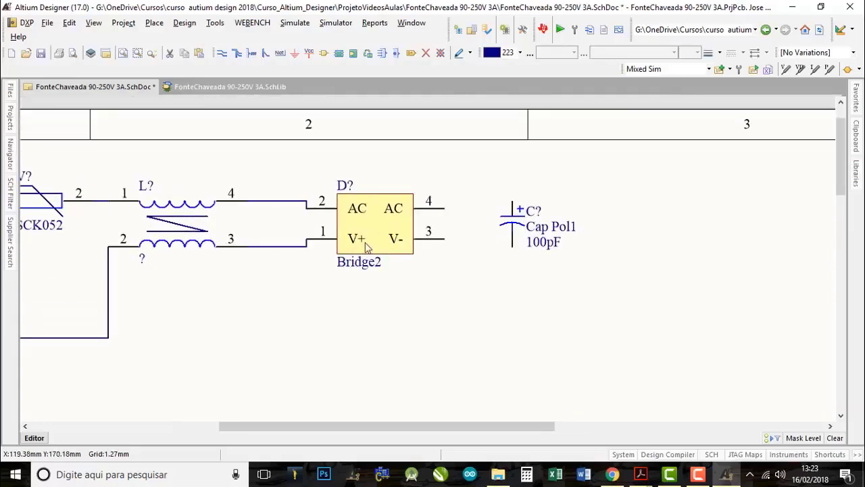
- Unlock the pins of the diode bridge in its component properties
middle_click_drag(365, 237, 348, 361)
right_click_drag(431, 303, 491, 273)
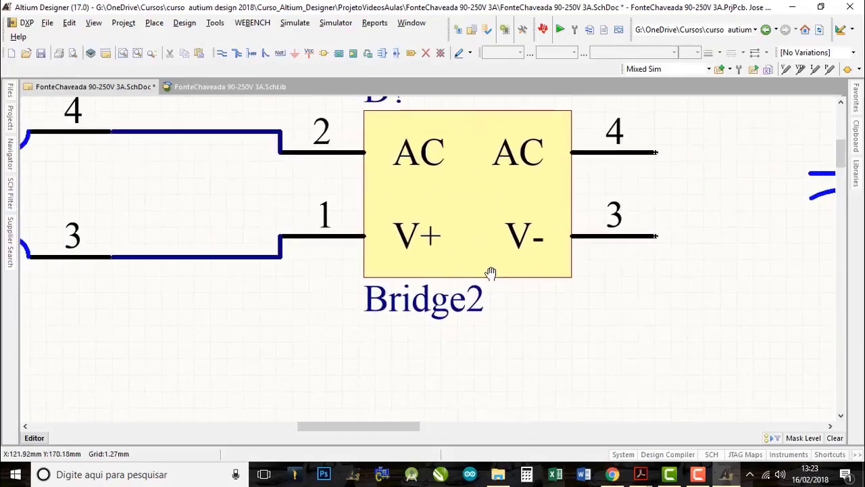
right_click_drag(457, 249, 458, 276)
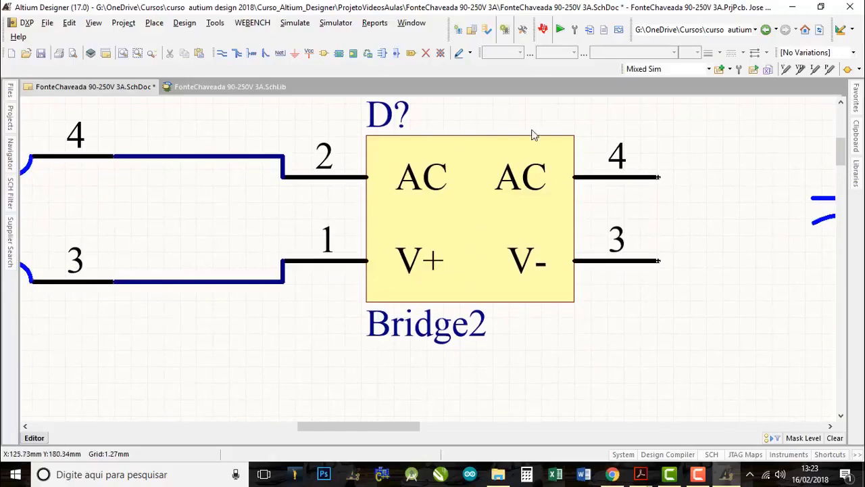
right_click_drag(492, 220, 482, 228)
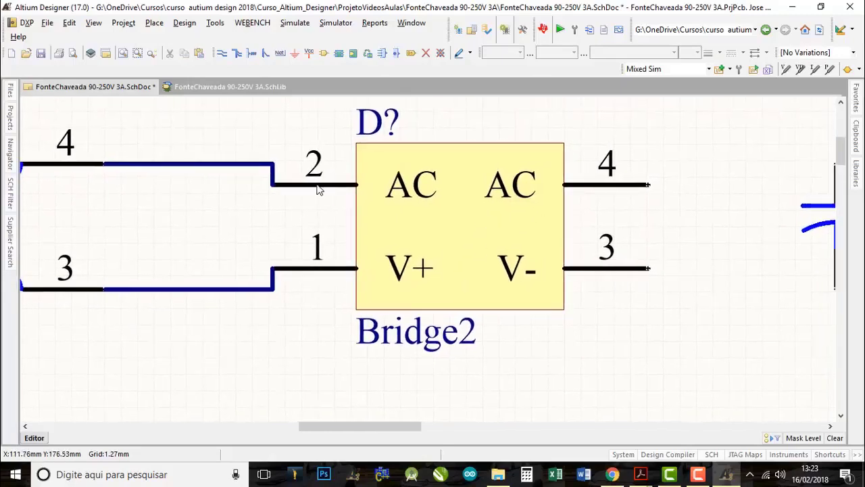
double_click(428, 211)
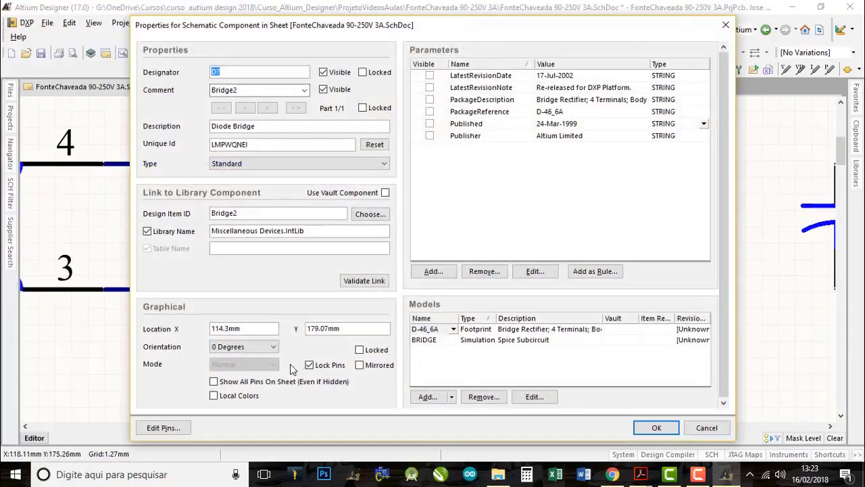
left_click(655, 431)
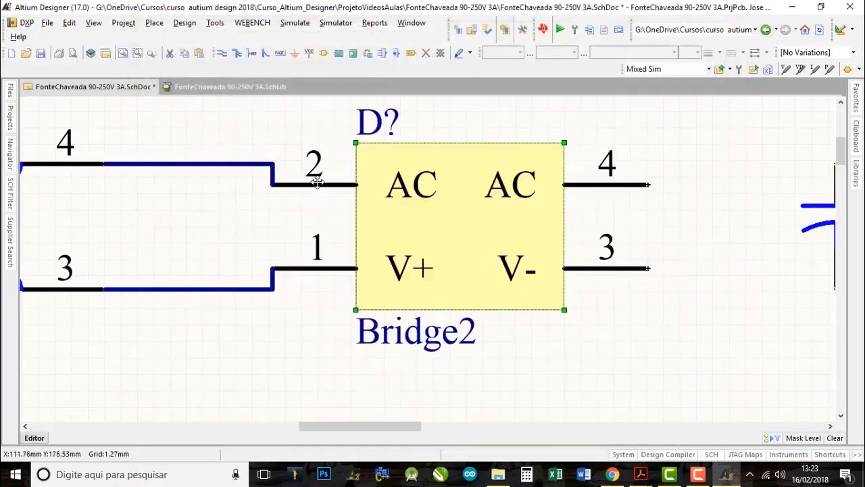
- Rearrange the bridge pins so AC pins 2 and 4 face the choke and V+ pin 1 and V- pin 3 face the capacitor
left_click_drag(317, 182, 274, 186)
left_click_drag(297, 269, 605, 351)
left_click_drag(594, 188, 279, 277)
left_click_drag(663, 357, 653, 183)
key("space")
key("space")
right_click_drag(652, 194, 556, 273)
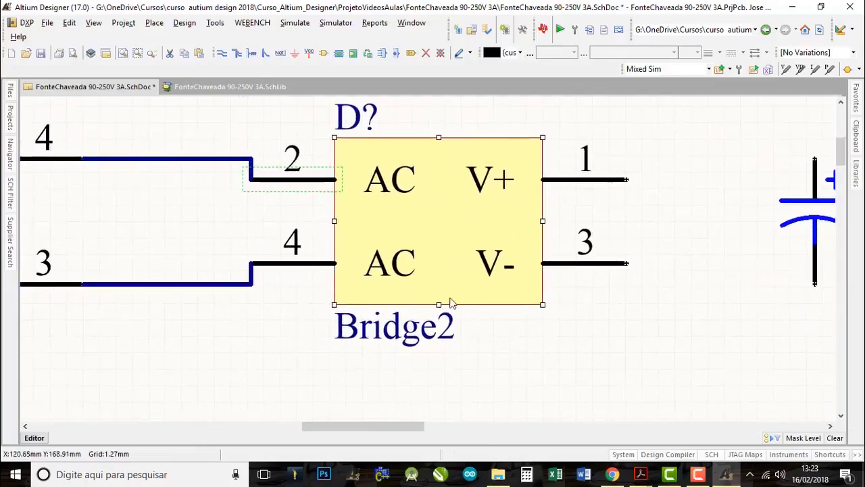
- Lock the diode bridge's pins again in its component properties
mouse_move(468, 295)
right_mouse_down()
mouse_move(506, 319)
mouse_move(455, 296)
right_mouse_up()
middle_click_drag(456, 296, 434, 206)
double_click(428, 205)
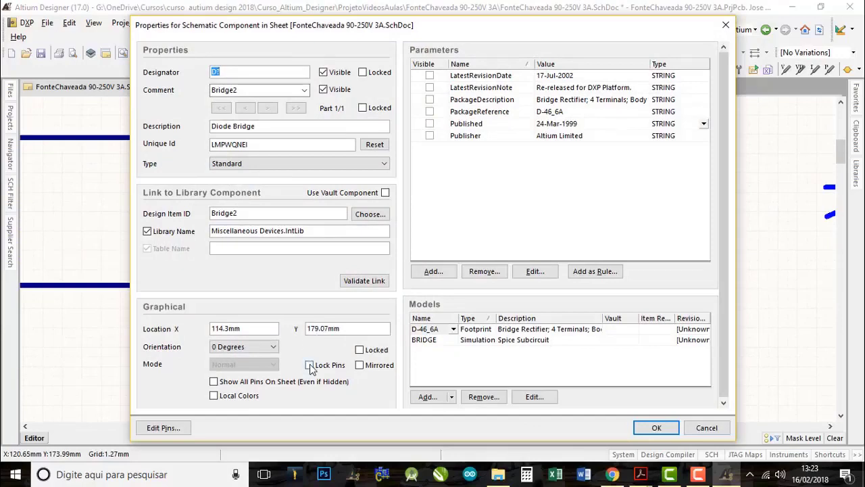
left_click(653, 428)
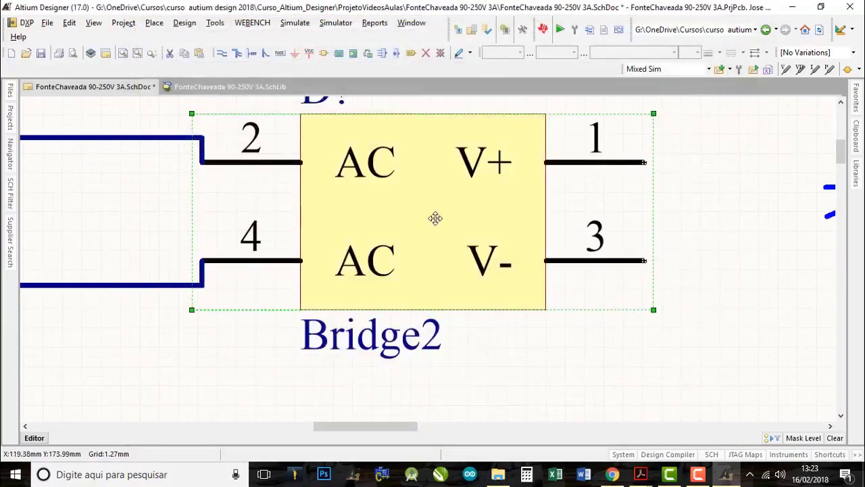
- Check that the diode bridge selects together with its pins, and examine its connections and the space up to the capacitor
scroll(465, 217, "down", 2, "ctrl")
key("ctrl+w")
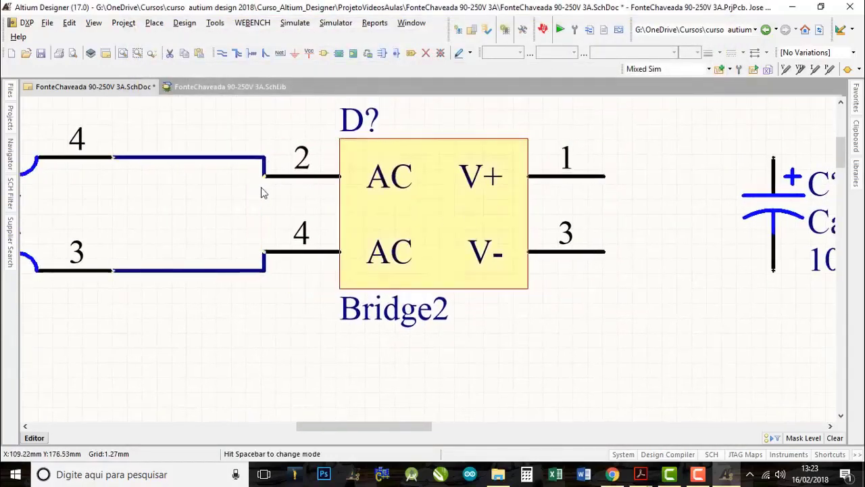
left_click(460, 277)
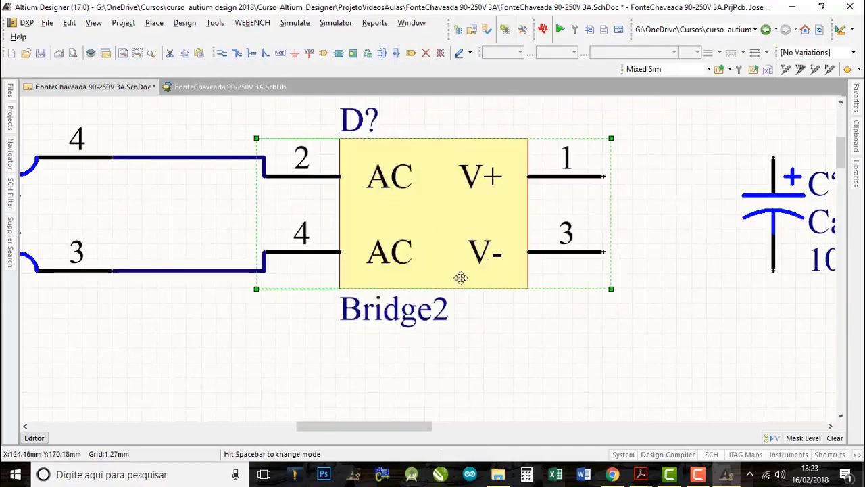
right_click_drag(668, 209, 603, 189)
scroll(604, 188, "down", 2, "ctrl")
left_click(604, 228)
right_click_drag(600, 220, 563, 241)
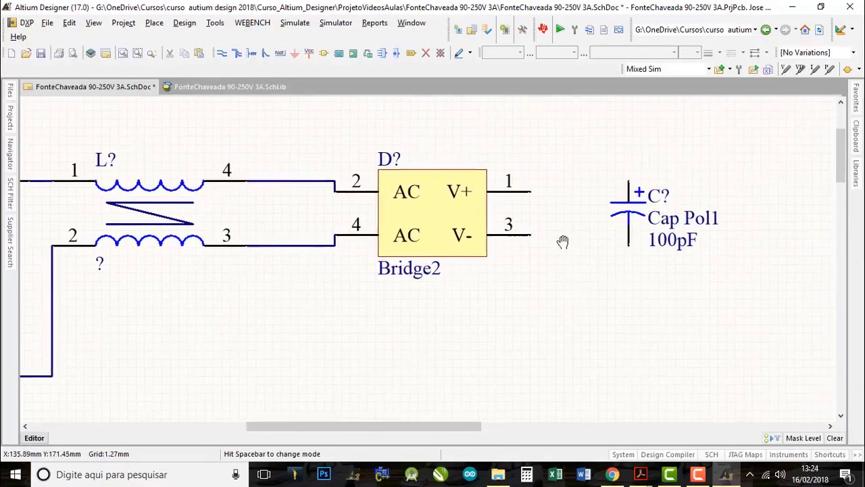
scroll(502, 228, "up", 4, "ctrl")
scroll(527, 221, "down", 3, "ctrl")
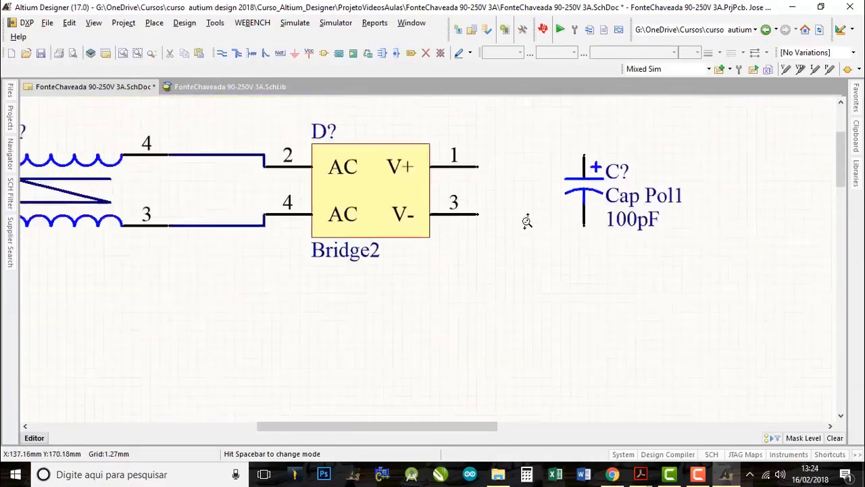
- Line the polarized capacitor up with the bridge output and wire bridge pin 1 (V+) to the capacitor's positive pin
scroll(527, 221, "down", 3, "ctrl")
scroll(525, 220, "up", 5, "ctrl")
right_click_drag(525, 220, 639, 298)
left_click_drag(630, 169, 618, 190)
left_click(223, 53)
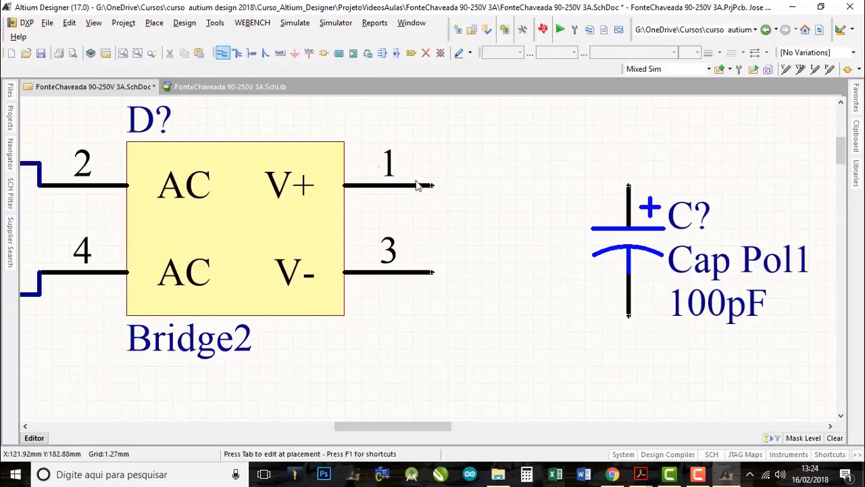
left_click(431, 185)
left_click(629, 185)
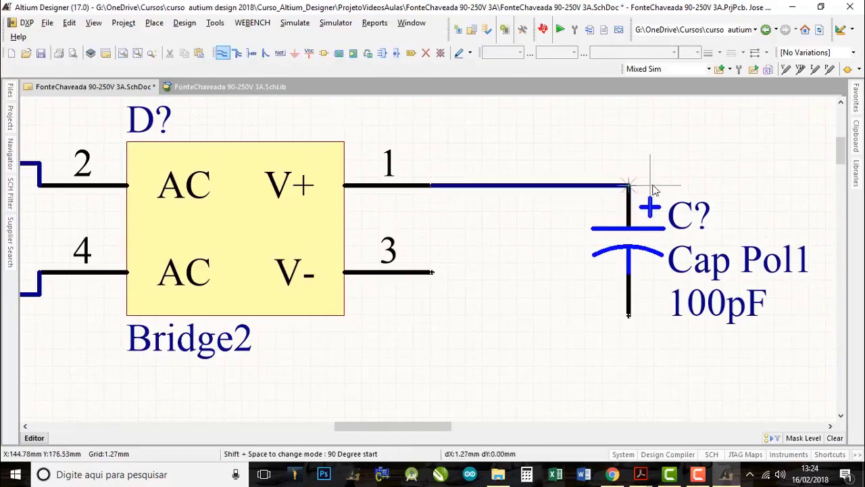
key("Escape")
scroll(653, 207, "down", 3, "ctrl")
right_click_drag(668, 265, 679, 189)
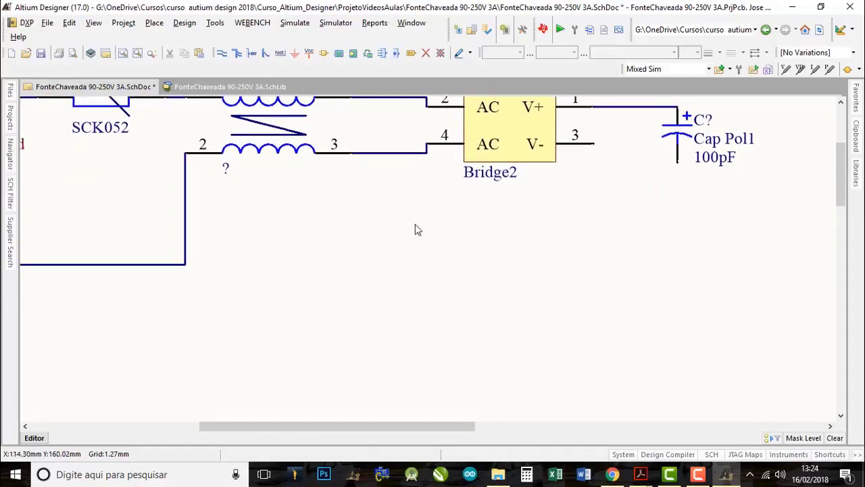
- Unlock the pins of the L? choke in its component properties and try to move its lower pins individually
right_click_drag(349, 224, 418, 304)
right_click_drag(347, 259, 372, 226)
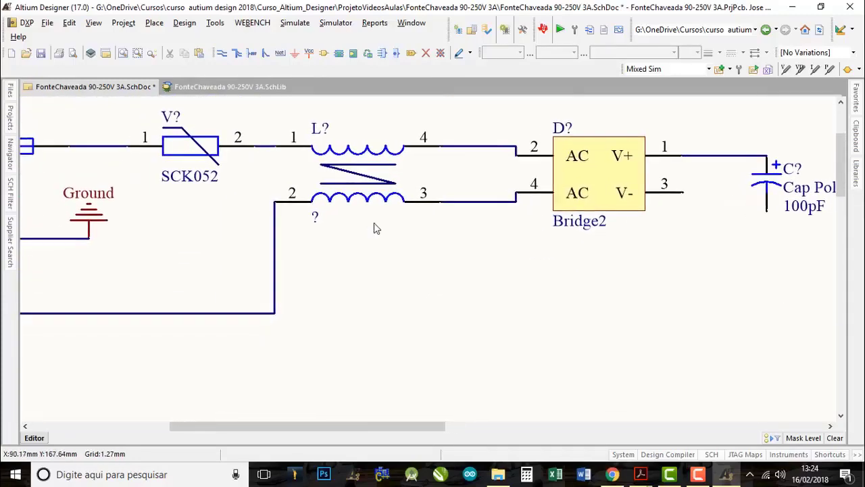
double_click(354, 173)
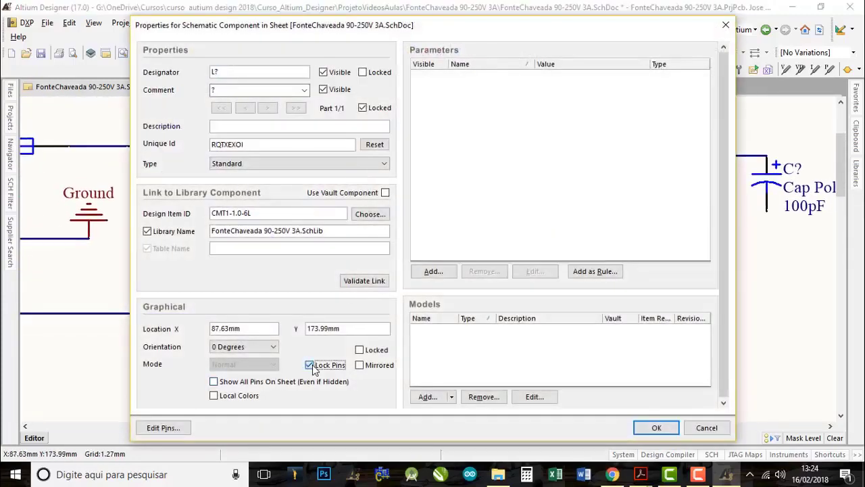
left_click(654, 428)
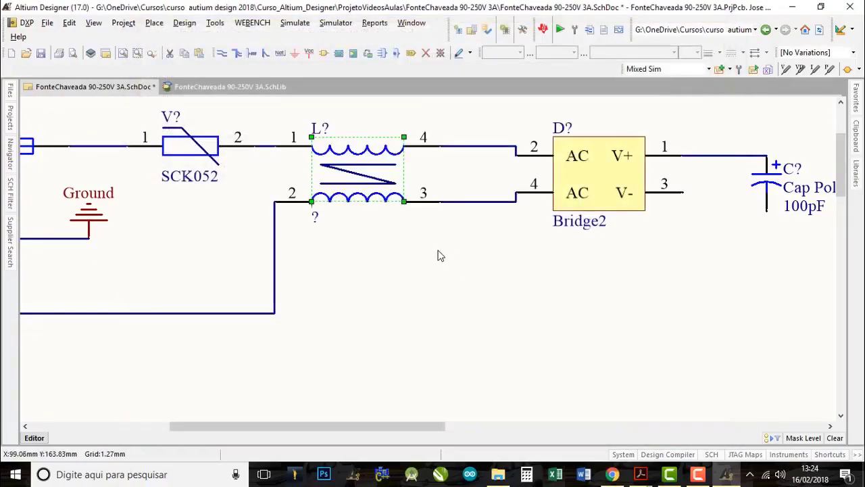
left_click_drag(270, 179, 446, 233)
left_click_drag(370, 198, 443, 203)
left_click(433, 244)
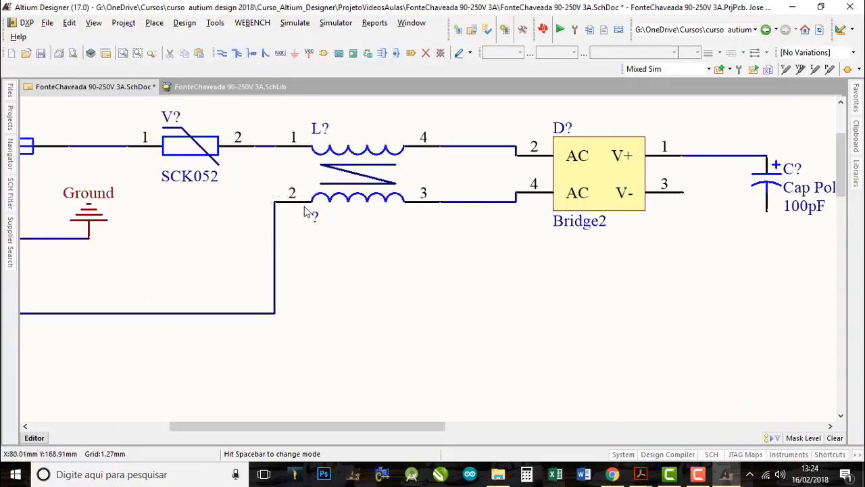
left_click_drag(301, 208, 279, 201)
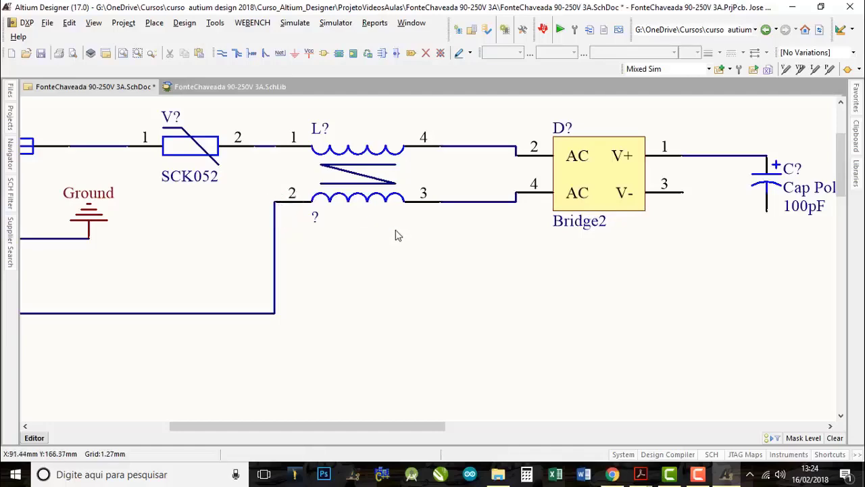
- Lock the L? choke's pins again in its component properties
double_click(356, 181)
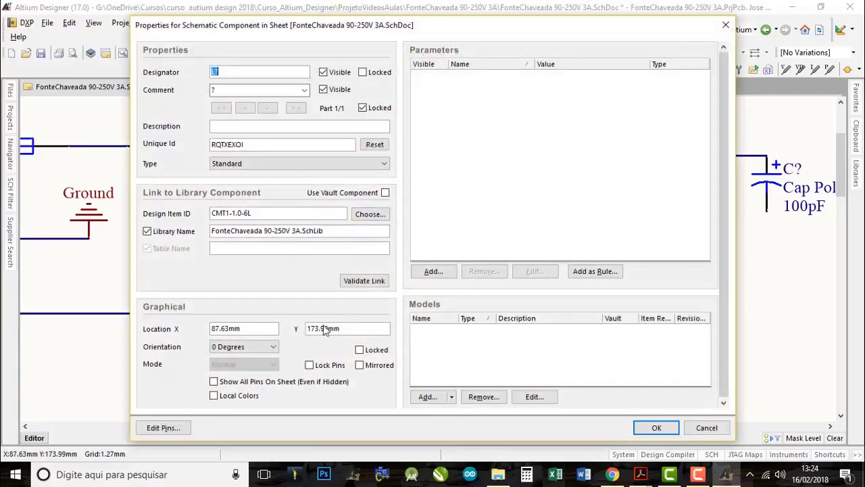
left_click(654, 428)
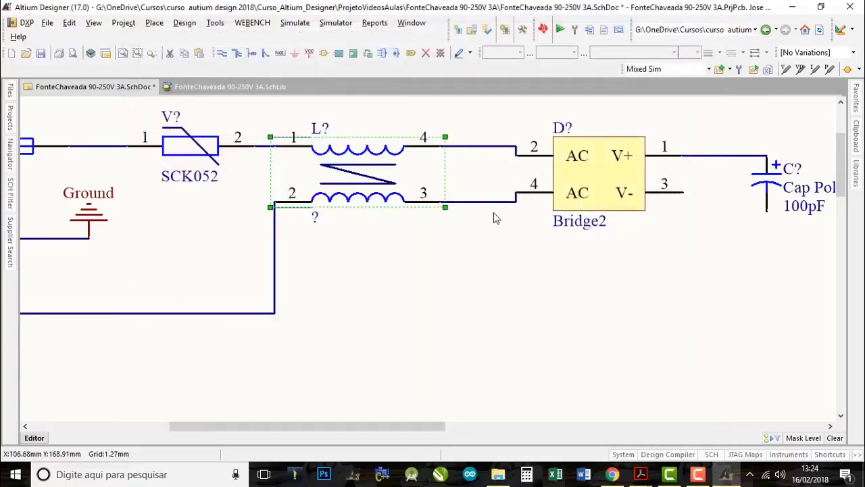
- Find Inductor Iron in the Miscellaneous Devices library and place one in the free space beyond the filter capacitor
right_click_drag(539, 288, 468, 281)
scroll(505, 234, "down", 3, "ctrl")
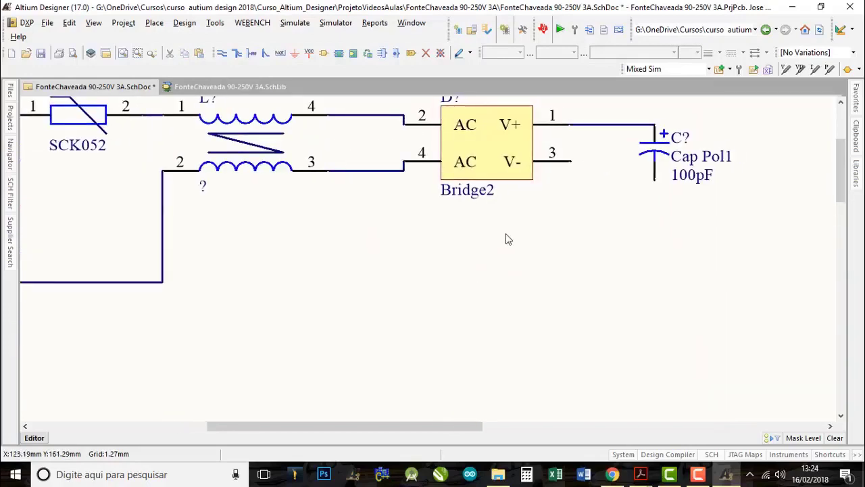
scroll(505, 235, "up", 4, "ctrl")
right_click_drag(577, 264, 507, 271)
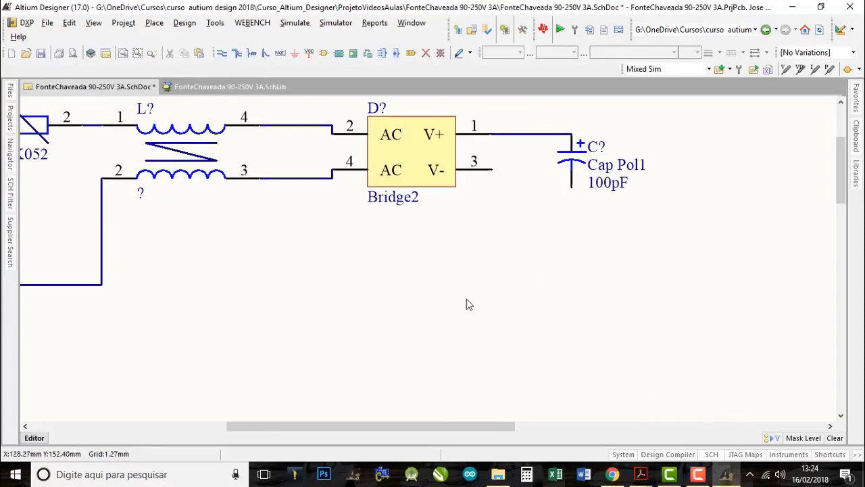
right_click_drag(554, 234, 399, 219)
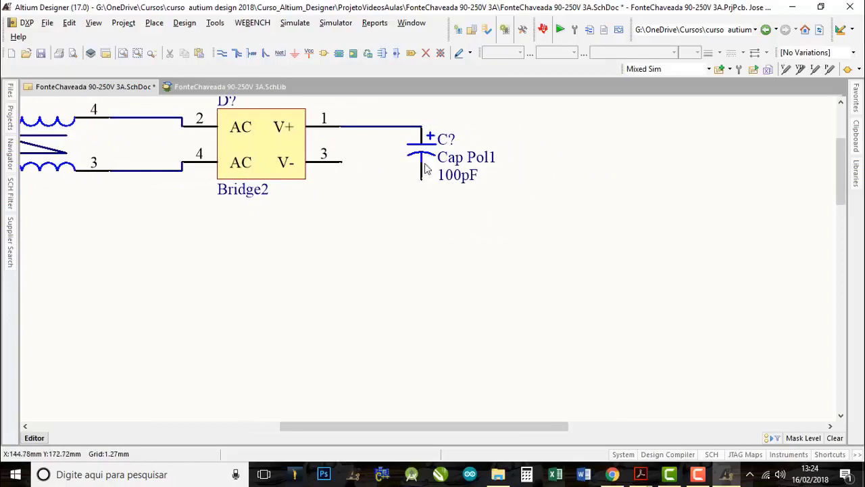
right_click_drag(422, 168, 434, 279)
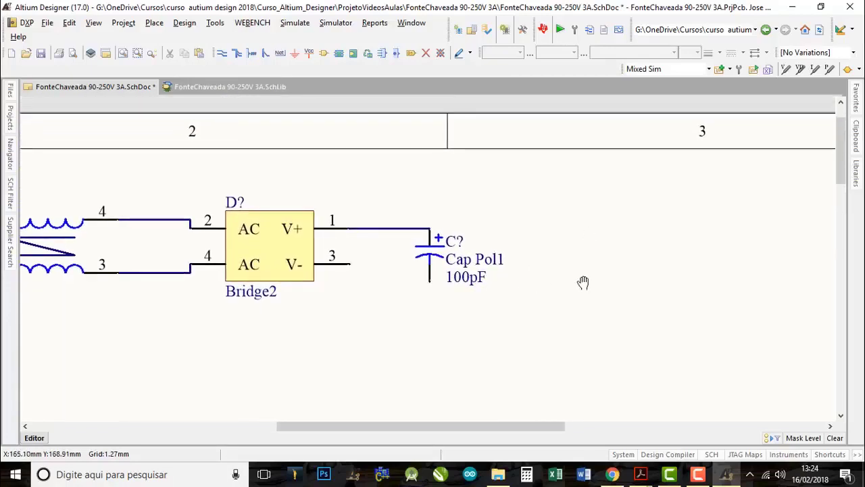
right_click_drag(582, 282, 536, 234)
left_click(856, 175)
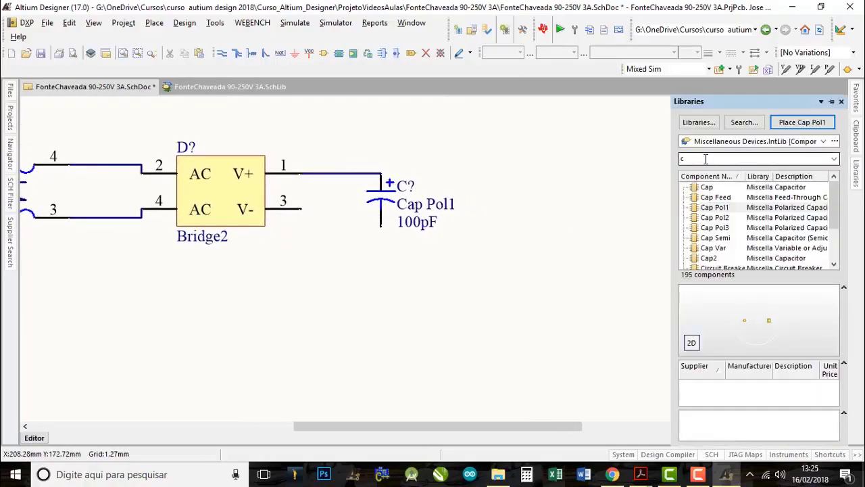
type("l")
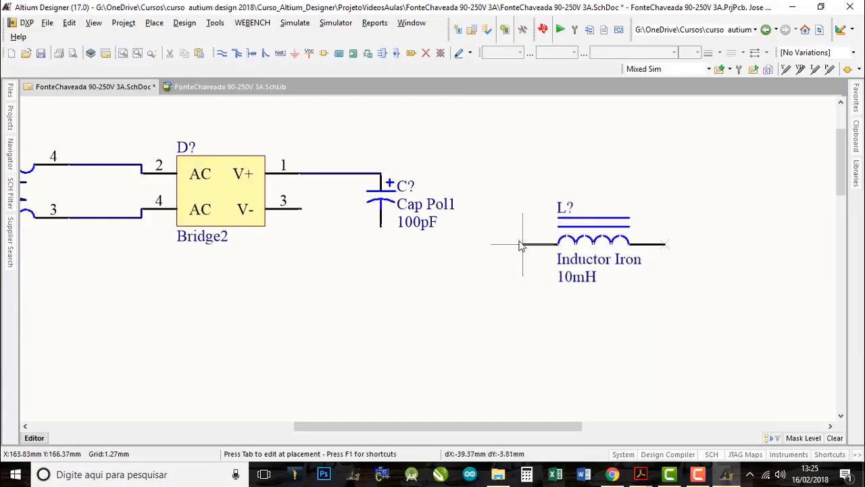
left_click(520, 245)
key("Escape")
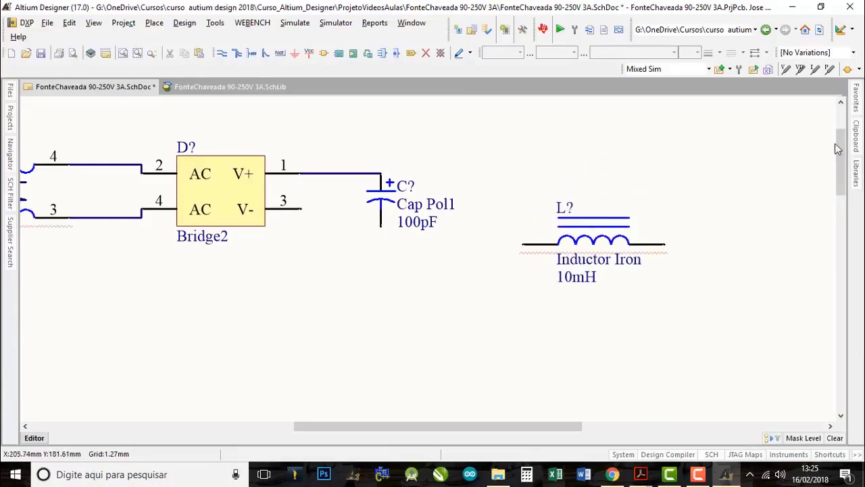
left_click(858, 178)
mouse_move(574, 275)
right_mouse_down()
mouse_move(546, 279)
mouse_move(573, 278)
right_mouse_up()
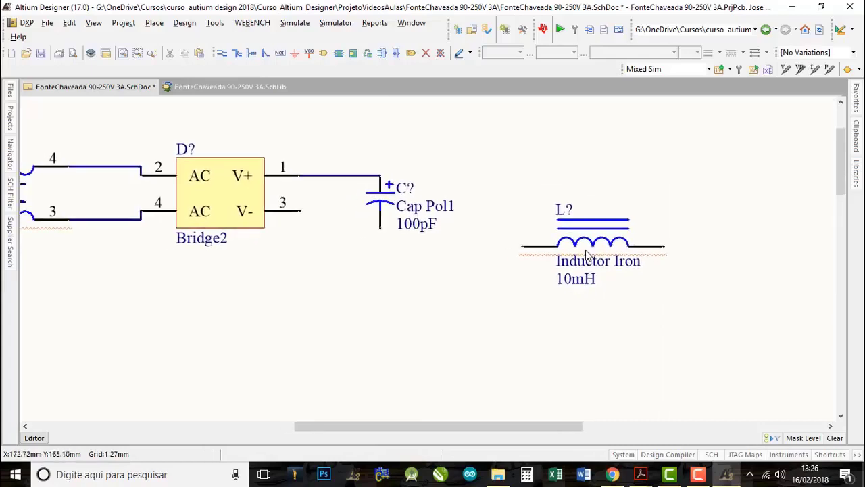
- Move the iron-core inductor onto the V+ line so its near pin meets the capacitor's positive node
left_click_drag(586, 256, 471, 270)
key("Page_Up")
key("Page_Up")
left_click_drag(432, 222, 410, 223)
scroll(509, 235, "down", 2, "ctrl")
scroll(510, 235, "down", 1, "ctrl")
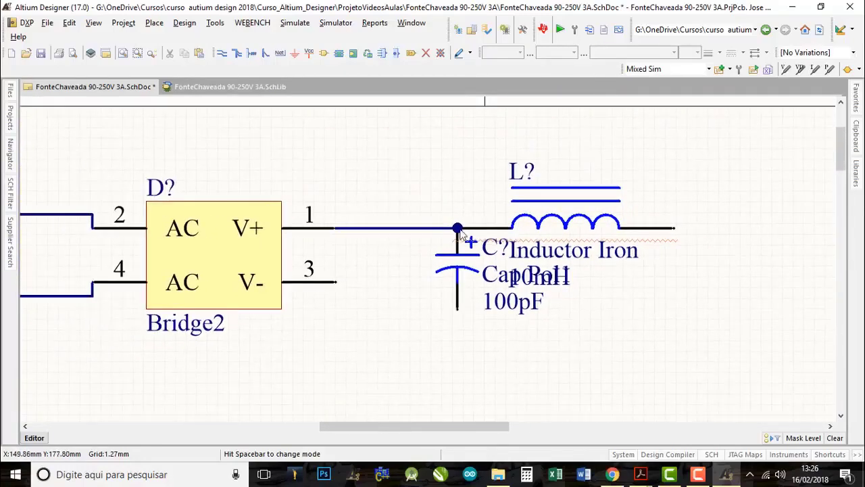
- Space the inductor away from the capacitor along the V+ line, with a horizontal wire joining it to the capacitor's positive node
left_click_drag(461, 232, 603, 233)
right_click_drag(702, 320, 521, 315)
middle_click_drag(541, 298, 544, 353)
right_click_drag(544, 352, 504, 331)
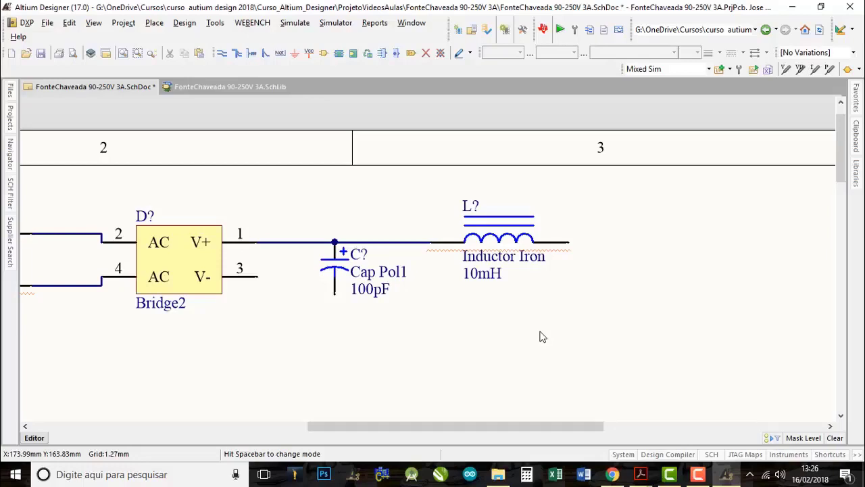
- Copy the iron-core inductor and place the duplicate below the original
right_click_drag(551, 331, 609, 215)
left_click(583, 176)
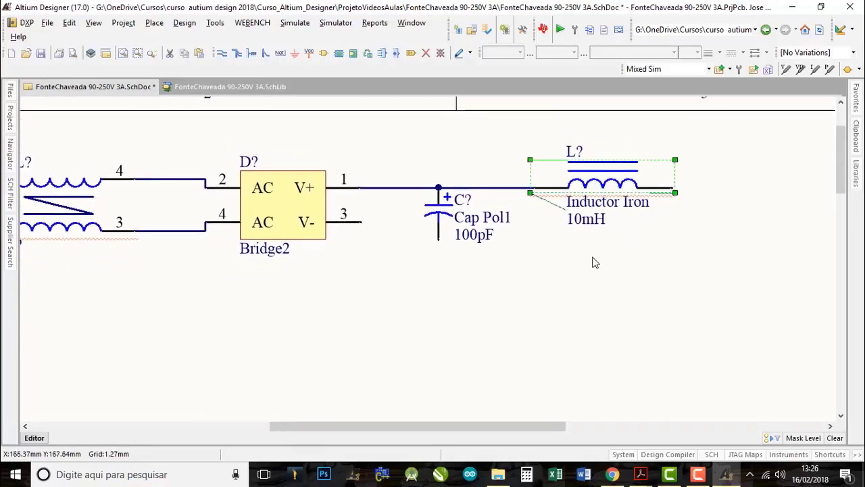
key("ctrl+c")
key("ctrl+v")
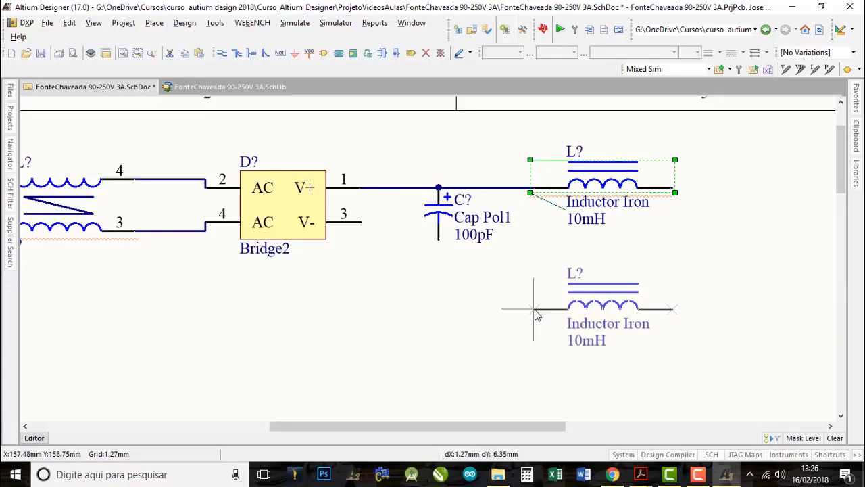
left_click(525, 352)
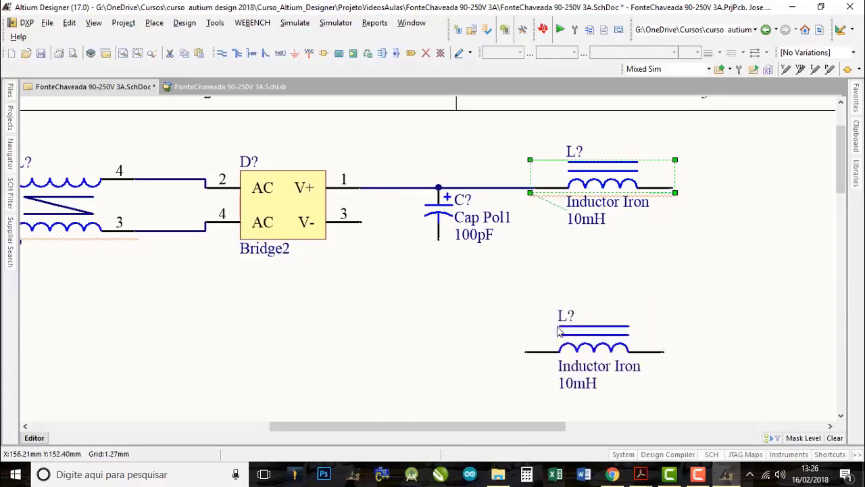
- Wire the capacitor's negative pin down and across to the near pin of the lower inductor
right_click_drag(647, 320, 615, 286)
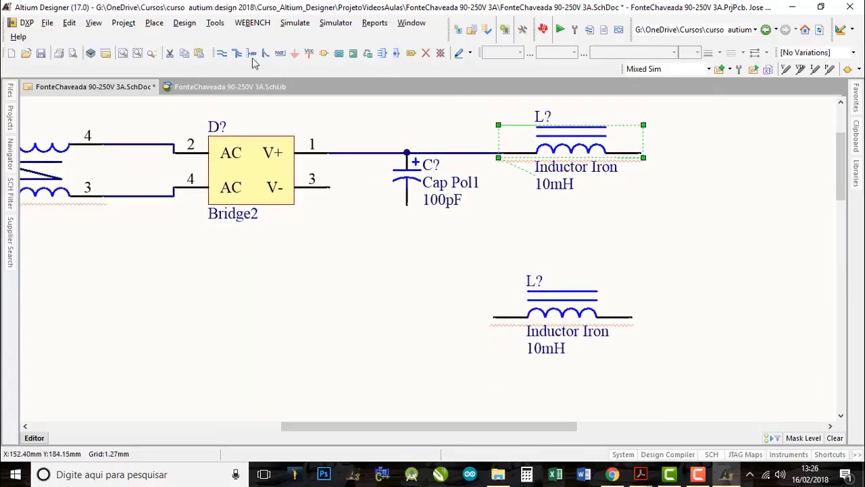
left_click(406, 203)
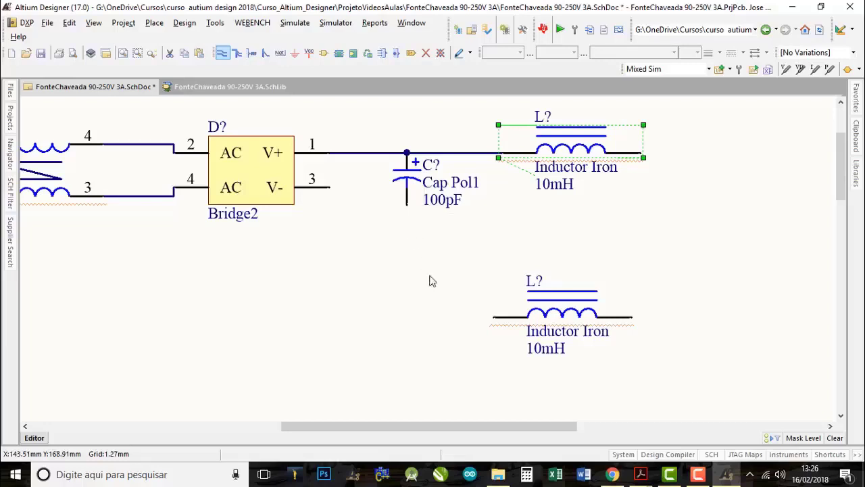
left_click(500, 320)
right_click(488, 249)
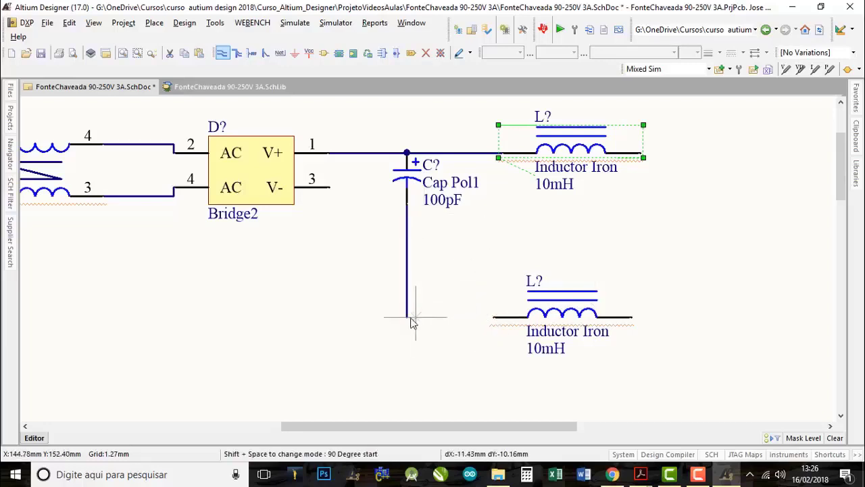
left_click(498, 321)
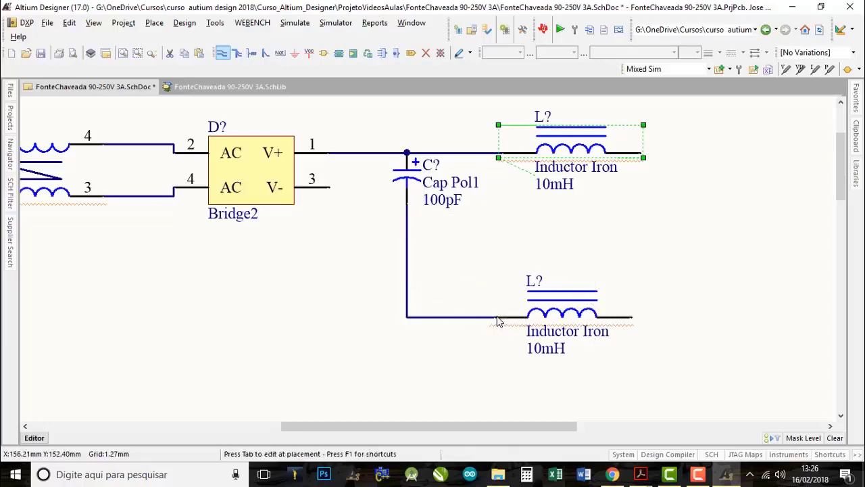
right_click(492, 262)
- Move the lower inductor farther down with its wire attached, widening the gap between the two inductors
right_click_drag(649, 320, 600, 225)
scroll(601, 225, "down", 2, "ctrl")
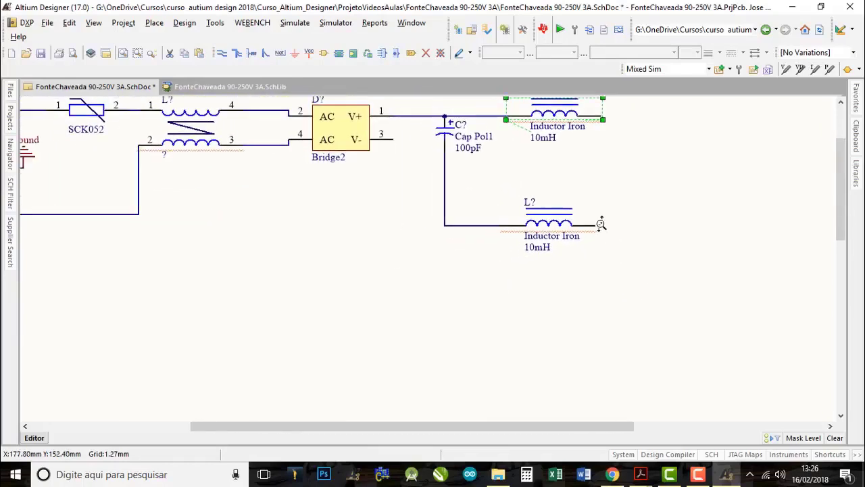
left_click_drag(546, 225, 586, 267)
right_click_drag(575, 269, 598, 271)
right_click_drag(592, 233, 552, 237)
- Find resistor Res1 by filtering the Miscellaneous Devices library with "r" and place it horizontally between the two inductors
left_click(859, 179)
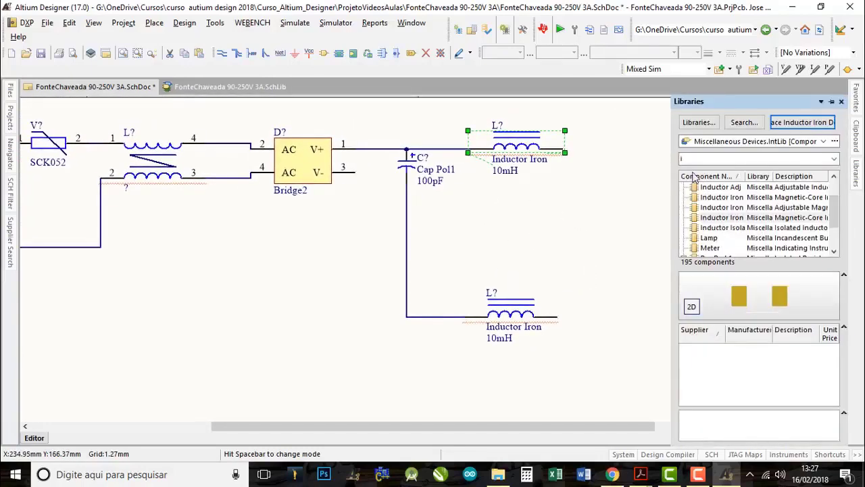
left_click_drag(694, 160, 652, 162)
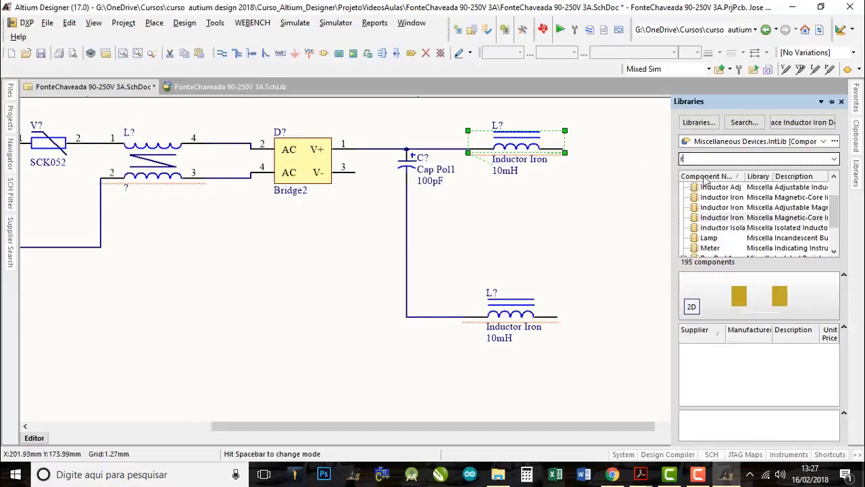
type("r")
left_click(718, 197)
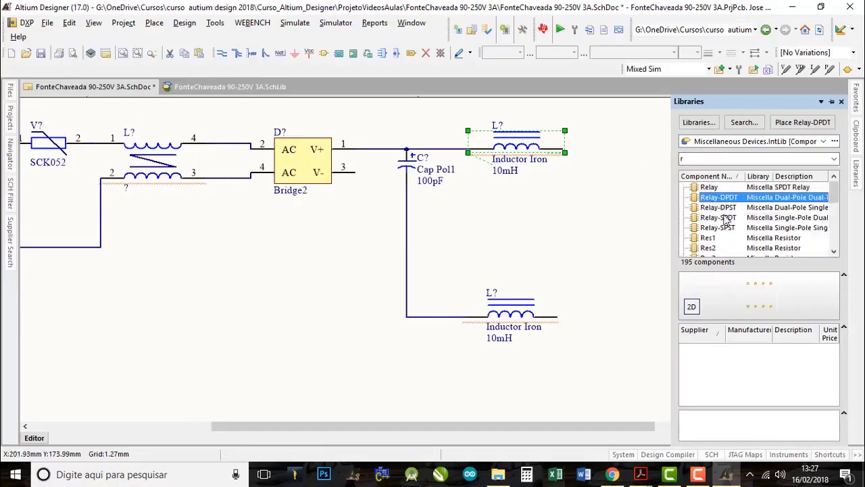
key("Down")
left_click(708, 238)
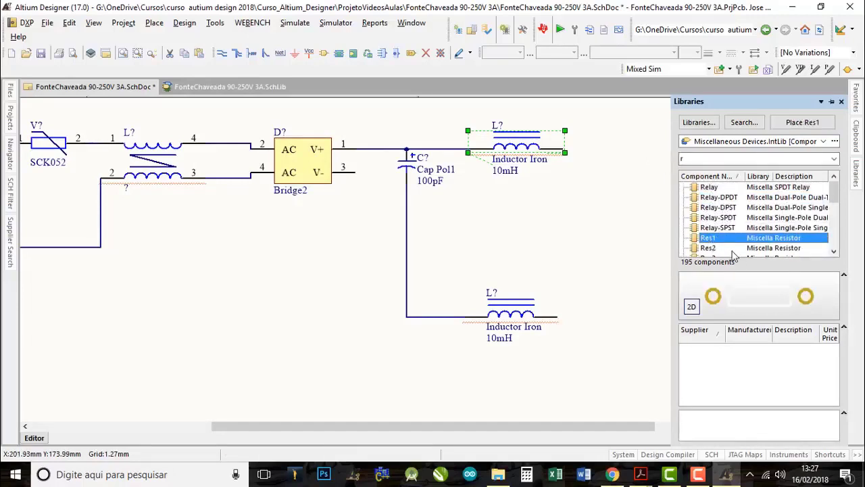
left_click(802, 122)
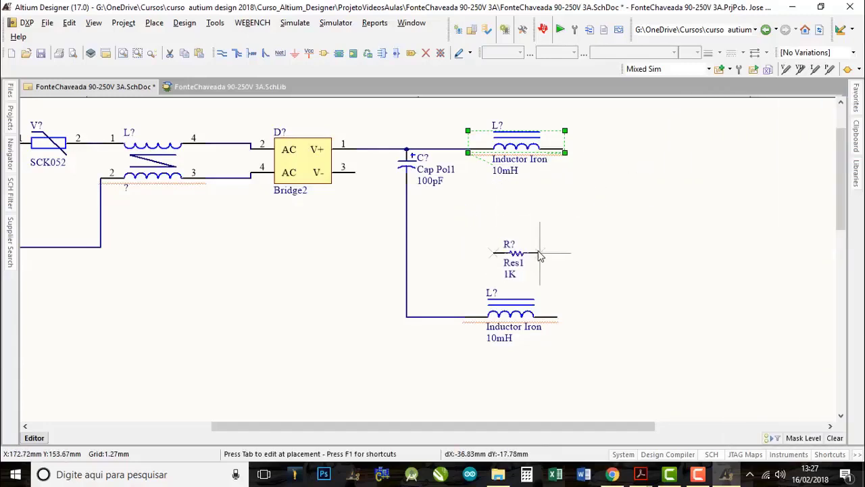
key("space")
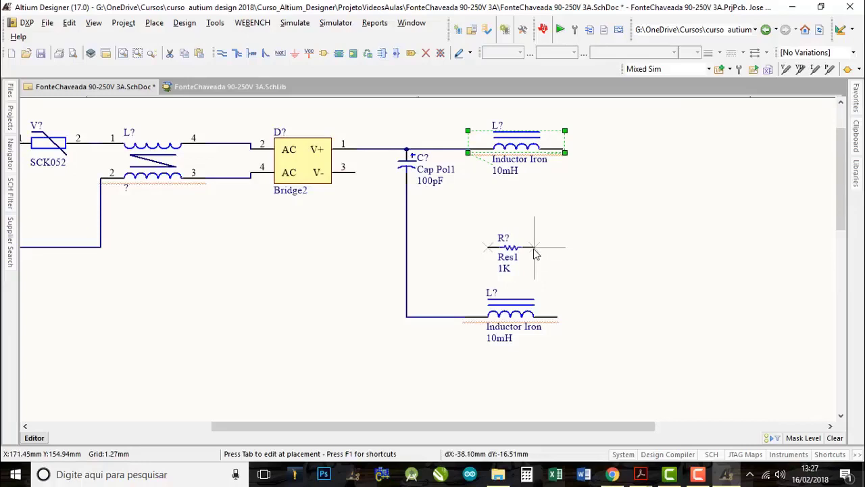
key("space")
left_click(537, 253)
right_click(614, 241)
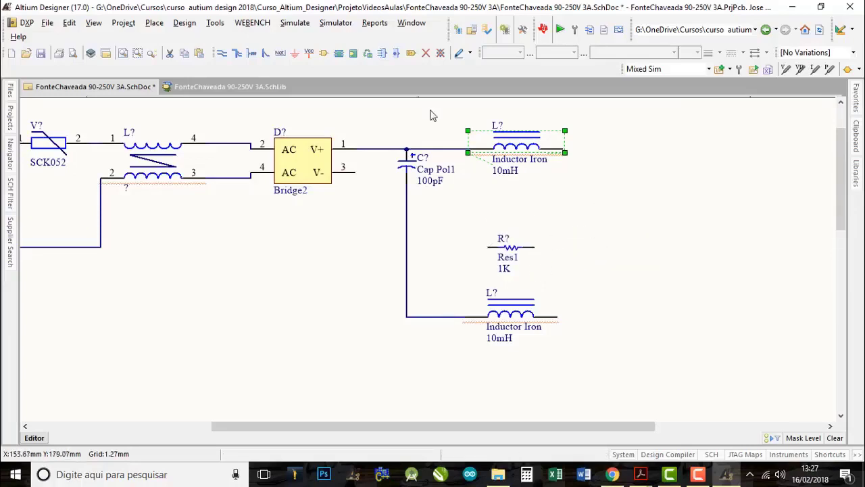
- Wire the resistor's near pin across to the vertical wire between the capacitor and the lower inductor
key("ctrl+w")
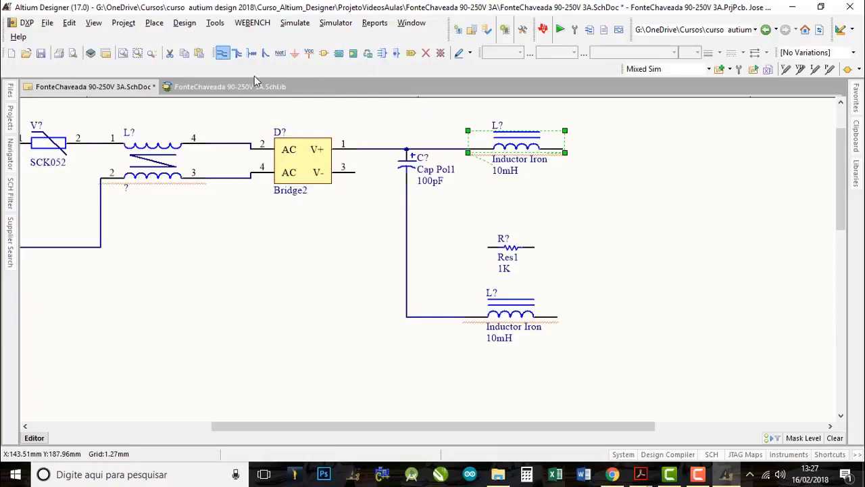
left_click(493, 246)
left_click(407, 246)
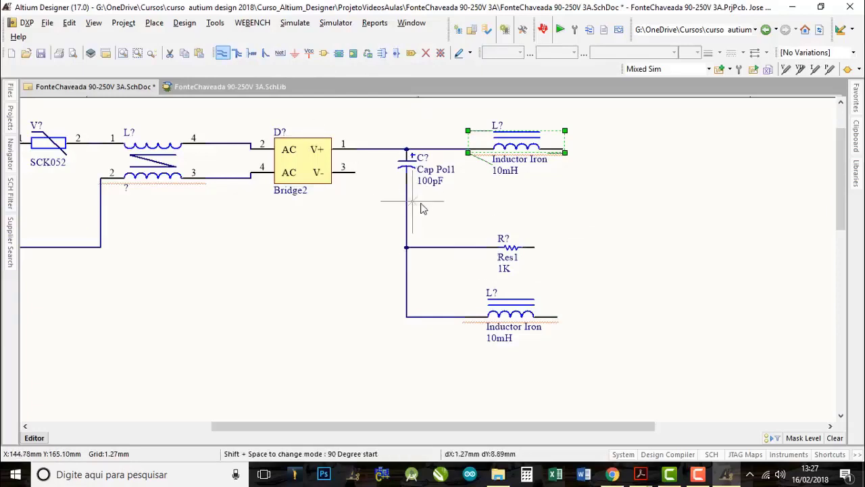
- Wire the upper inductor's free pin down to the lower inductor's free pin and join the resistor's remaining pin to that wire
left_click(565, 153)
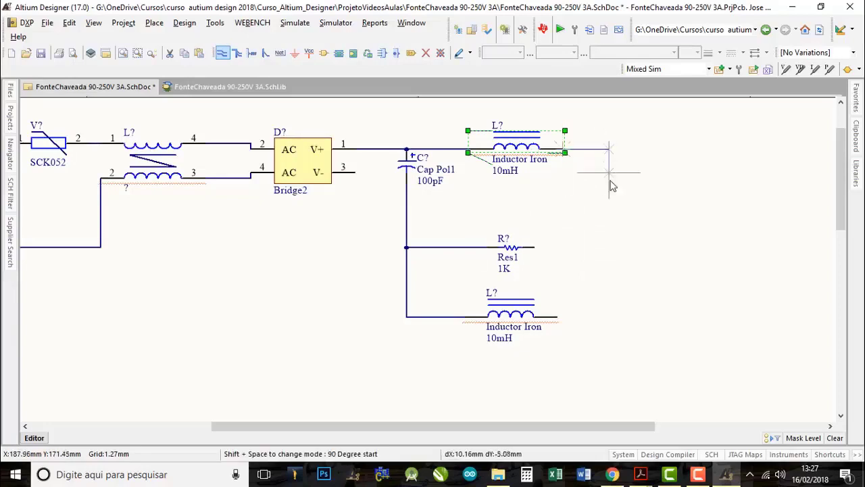
left_click(620, 316)
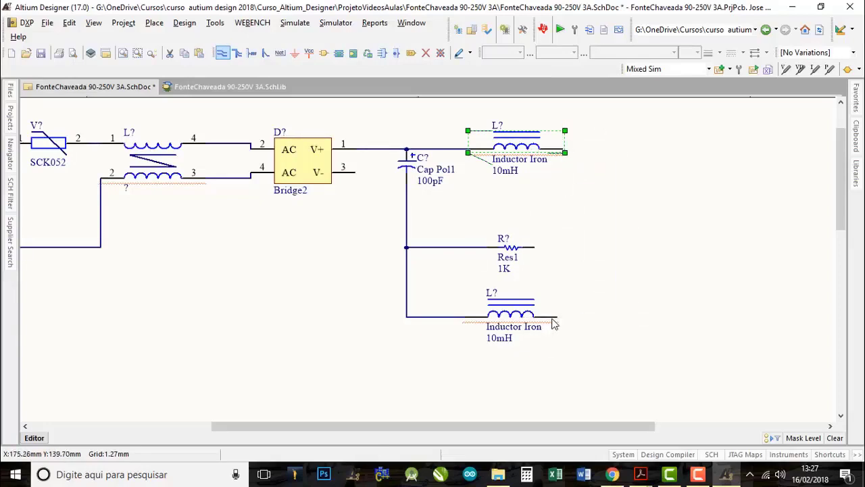
left_click(556, 316)
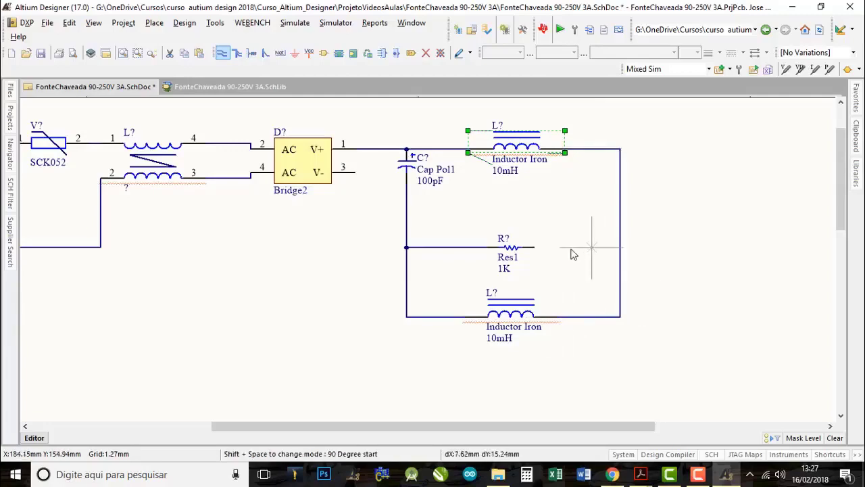
left_click(534, 248)
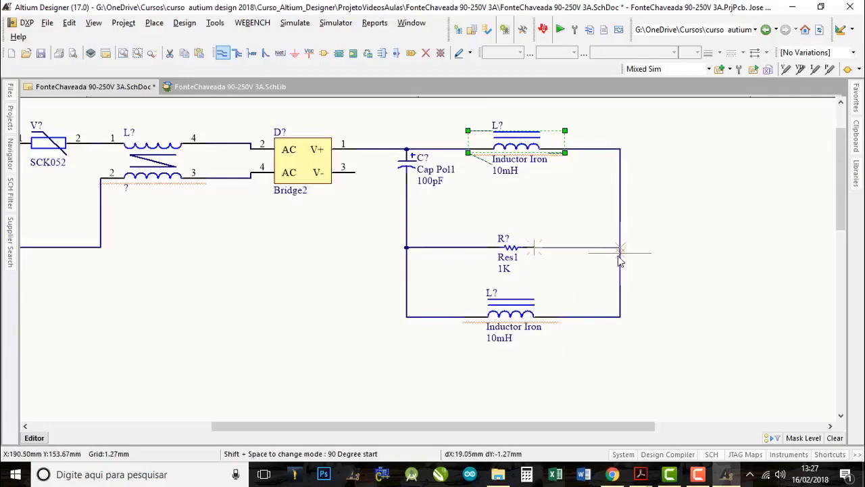
left_click(620, 249)
- Examine the wired inductor and resistor network together with the input filter, the bridge and the capacitor
scroll(496, 247, "up", 4, "ctrl")
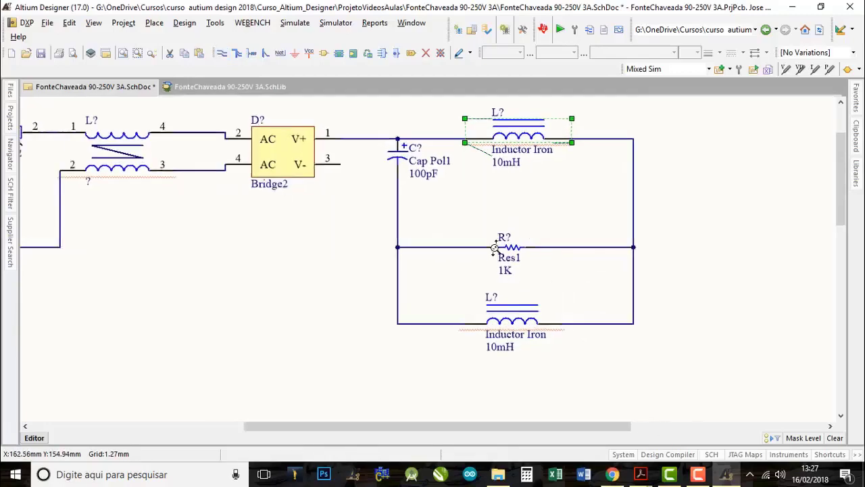
scroll(495, 247, "down", 6, "ctrl")
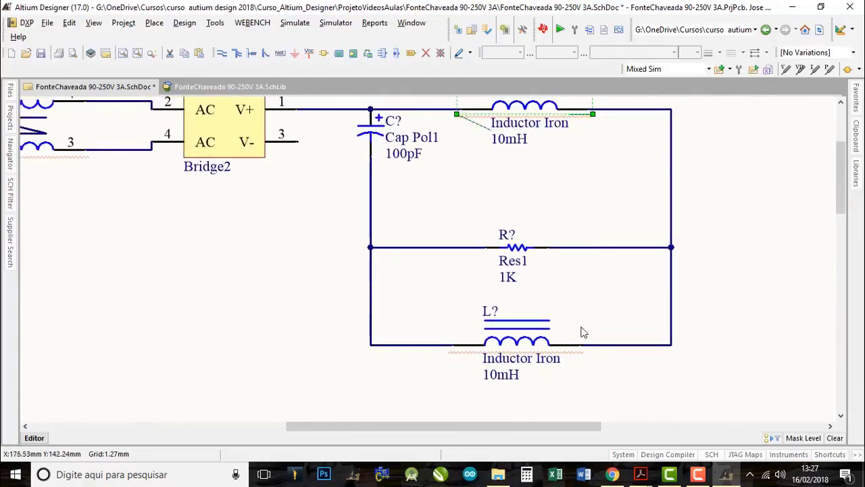
right_click_drag(581, 332, 563, 273)
scroll(523, 272, "down", 3, "ctrl")
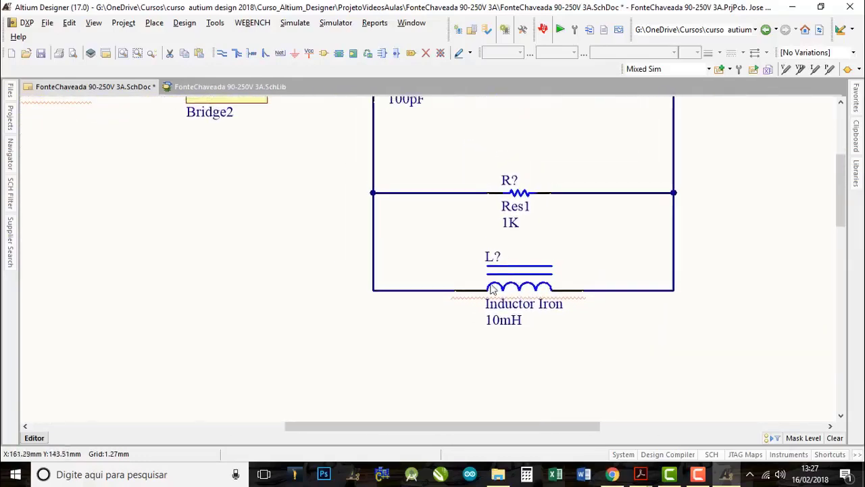
middle_click_drag(539, 288, 541, 302)
right_click_drag(536, 211, 576, 240)
right_click_drag(417, 255, 443, 267)
right_click_drag(325, 251, 338, 252)
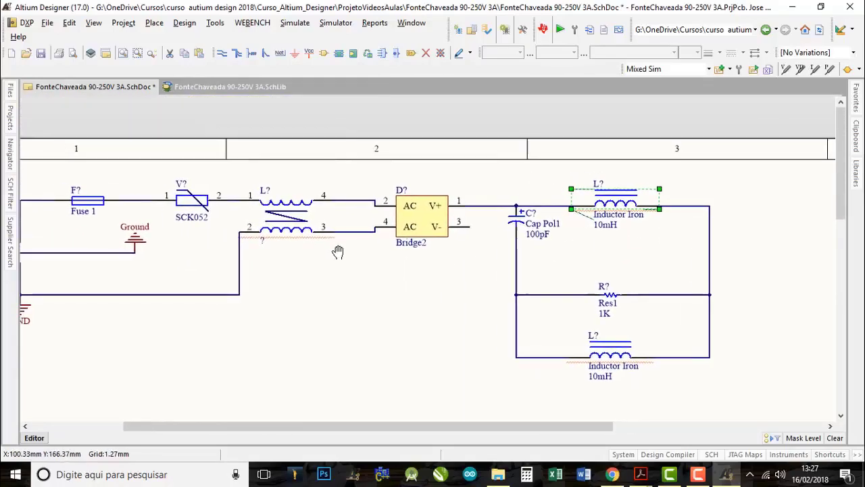
right_click_drag(542, 284, 514, 283)
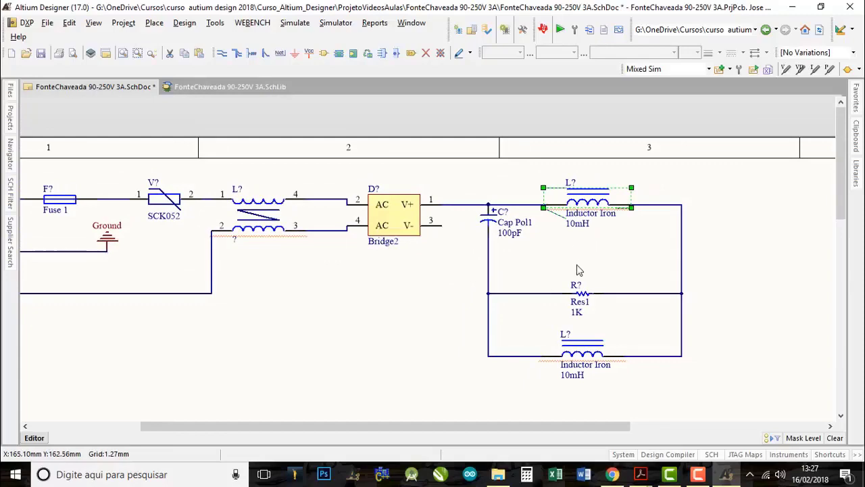
right_click_drag(383, 263, 431, 264)
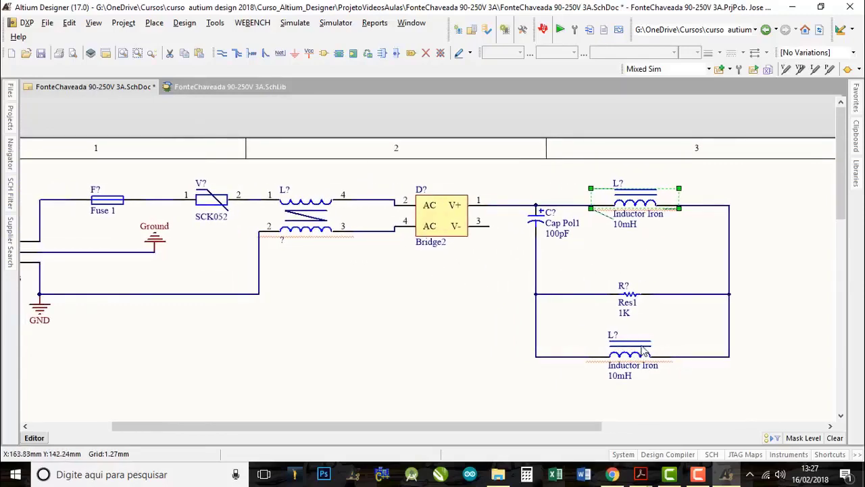
scroll(628, 352, "up", 5, "ctrl")
scroll(628, 345, "down", 3, "ctrl")
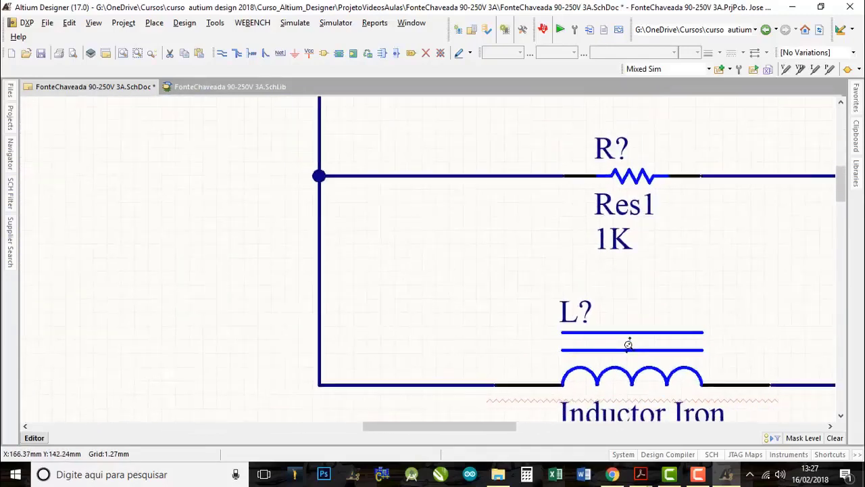
scroll(628, 345, "down", 1, "ctrl")
right_click_drag(402, 262, 433, 261)
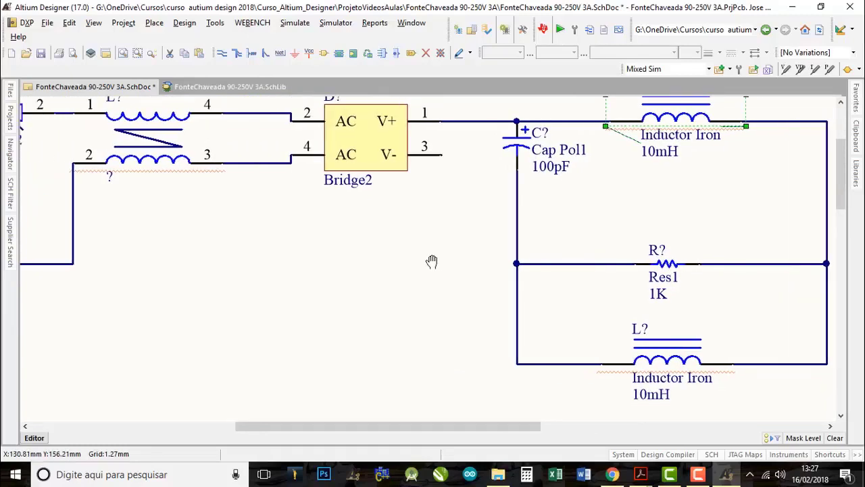
- Switch to the project's schematic library and add a new component named "Indutor"
left_click(196, 88)
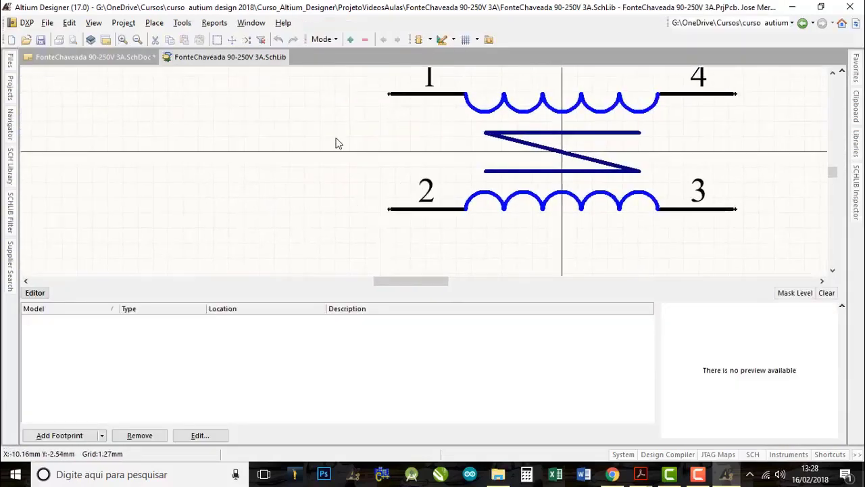
scroll(337, 143, "down", 2, "ctrl")
left_click(12, 169)
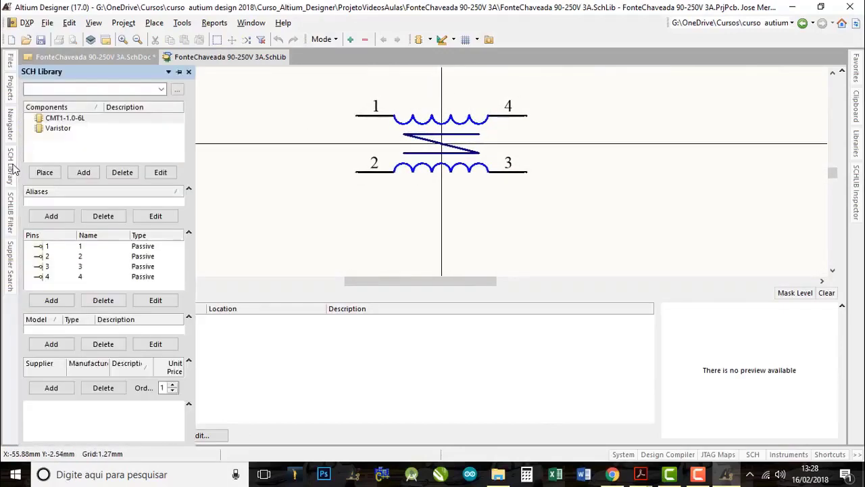
right_click(58, 119)
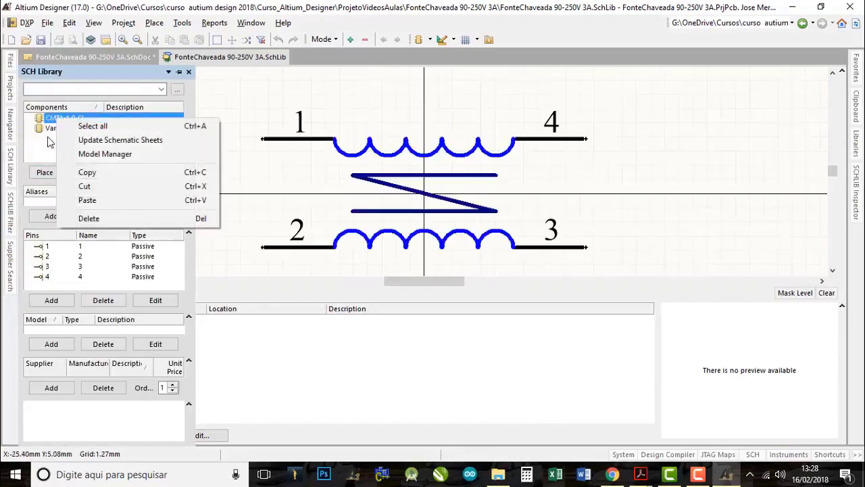
left_click(39, 146)
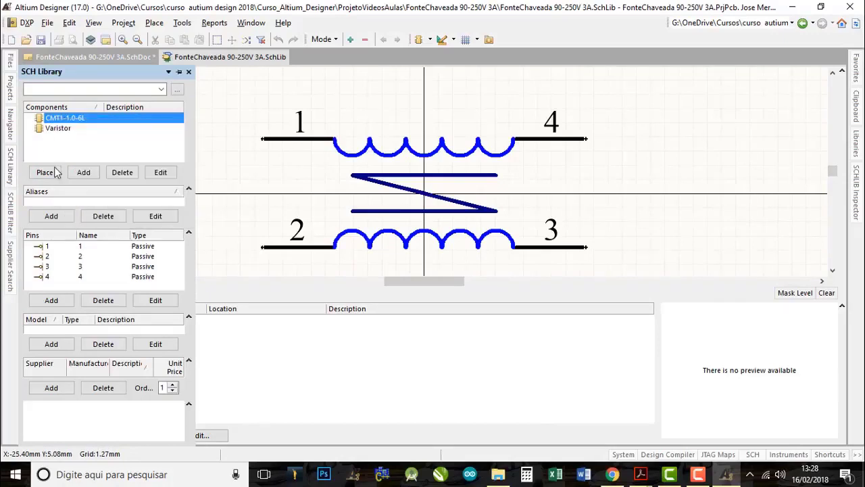
left_click(83, 172)
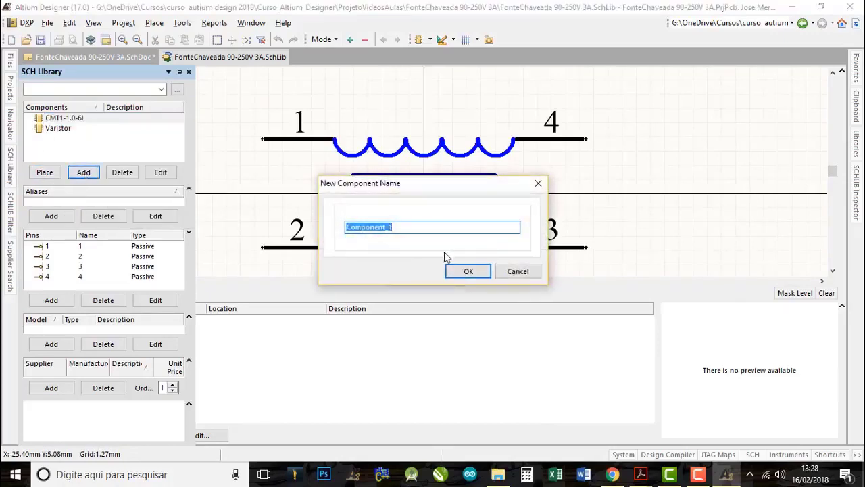
key("BackSpace")
type("Indutor")
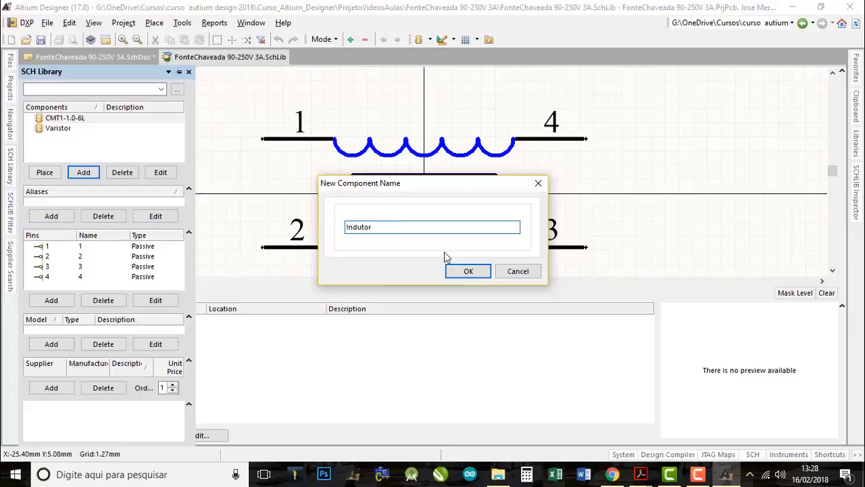
left_click(469, 272)
right_click_drag(407, 183, 438, 184)
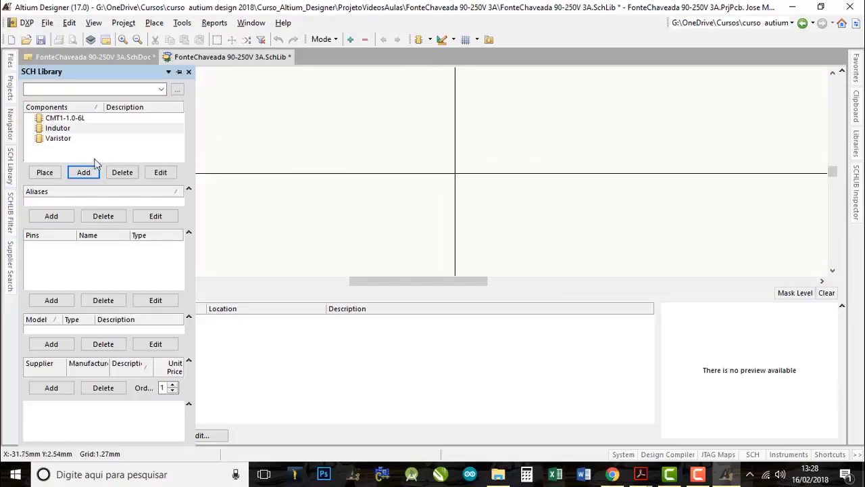
- Copy the upper winding of component CMT1-1.0-6L together with its pins 1 and 4
double_click(65, 118)
left_click(708, 412)
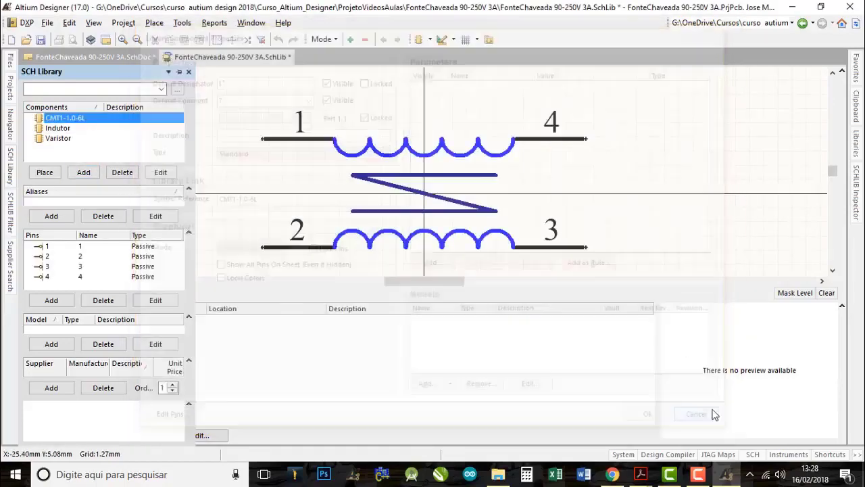
left_click_drag(235, 91, 622, 170)
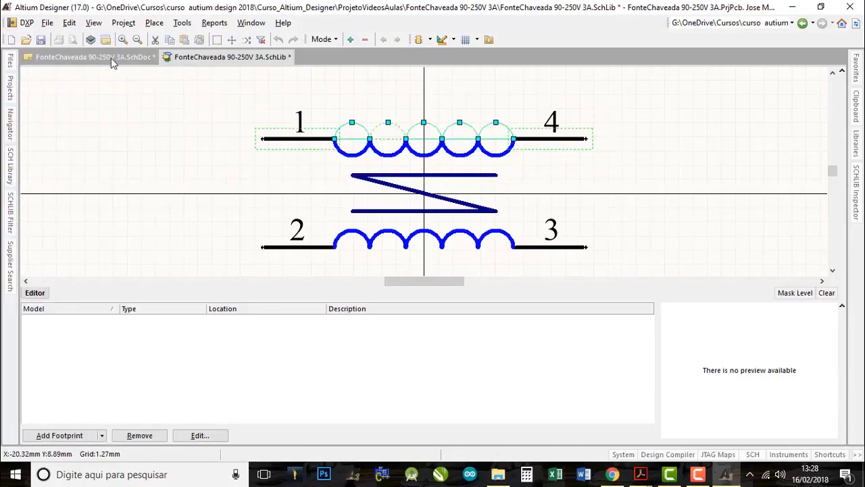
- Paste the copied winding into the Indutor component, flipped vertically and centred on the origin
left_click(10, 164)
double_click(57, 128)
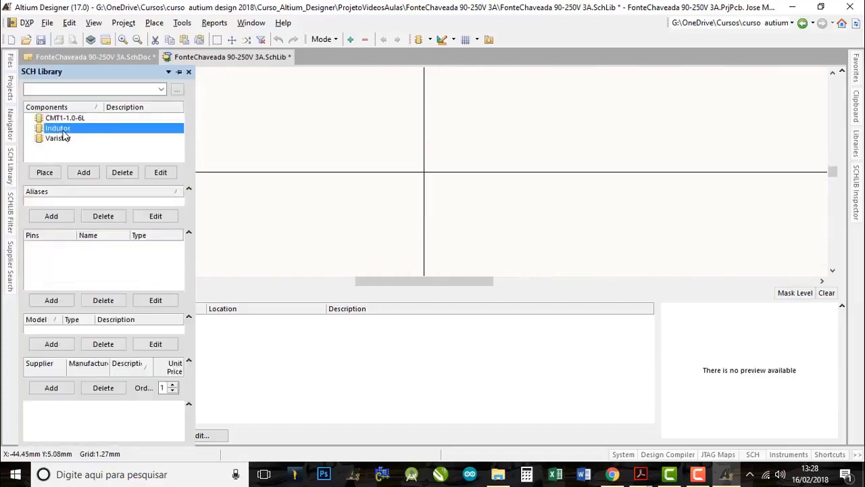
left_click(710, 421)
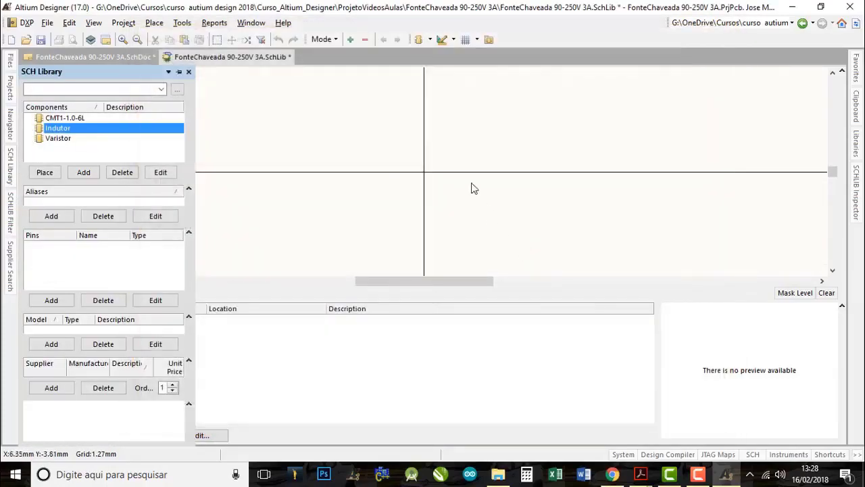
right_click(400, 137)
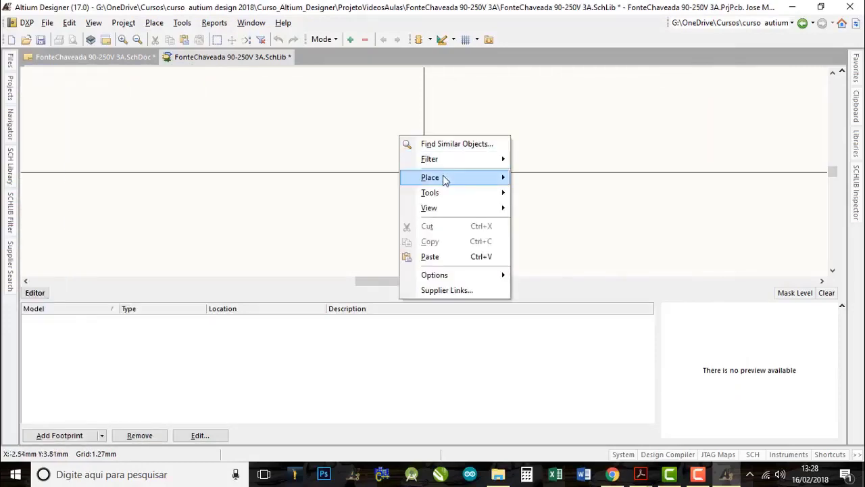
mouse_move(444, 179)
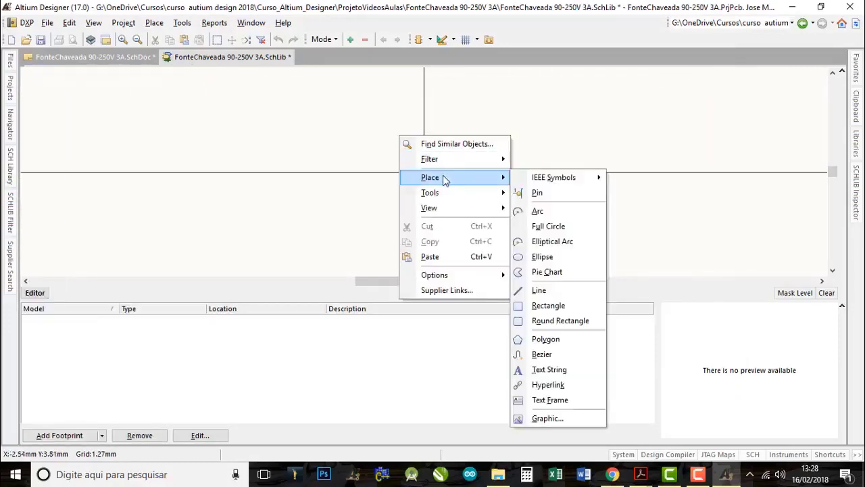
left_click(431, 257)
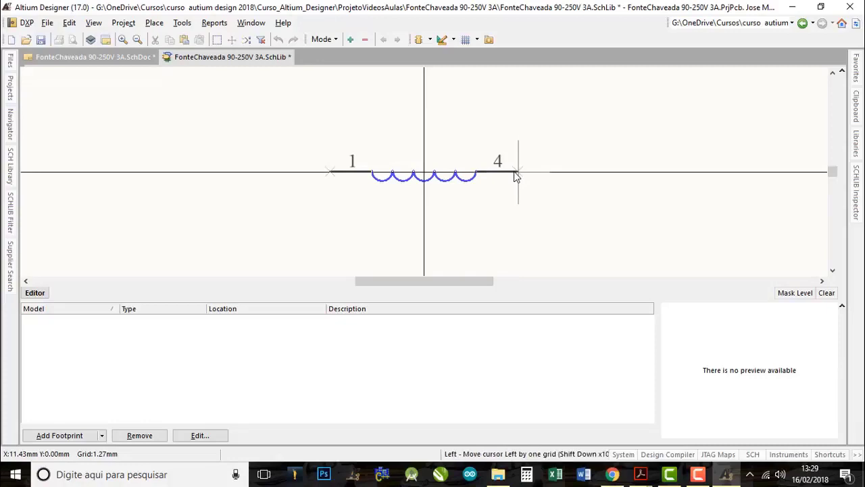
key("y")
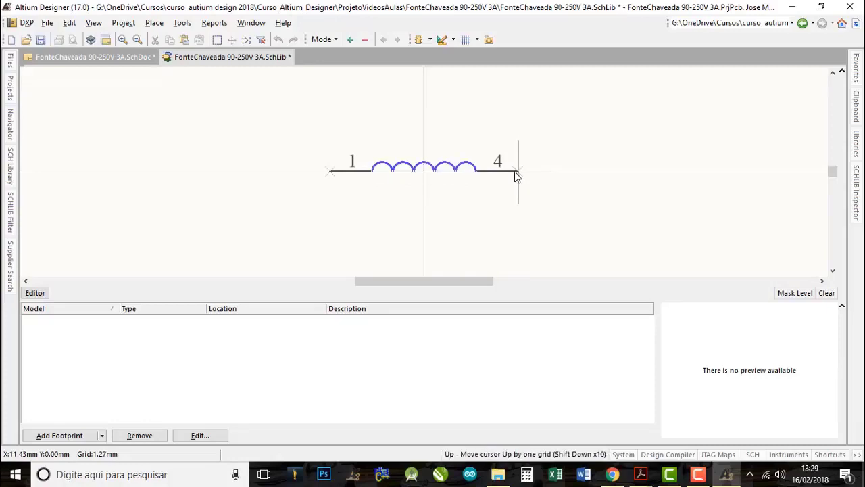
left_click(514, 171)
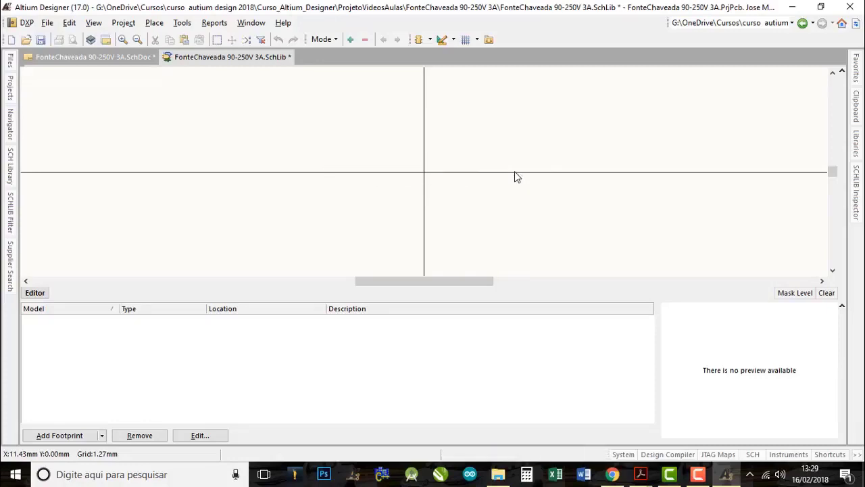
- Set both the designator and the display name of the Indutor symbol's pin 4 to 2
double_click(500, 174)
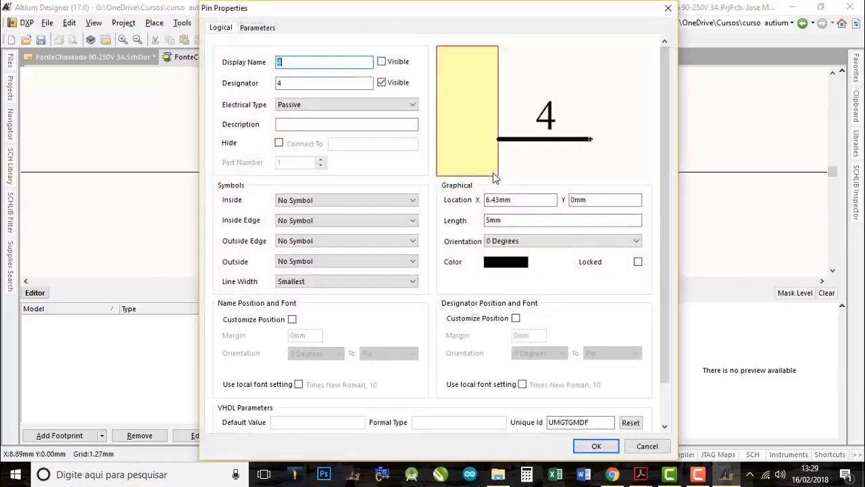
left_click(285, 83)
type("1")
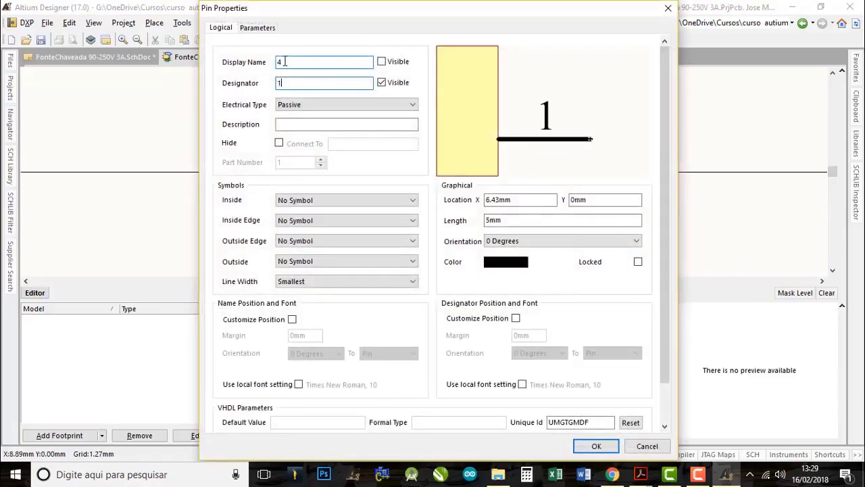
left_click(285, 83)
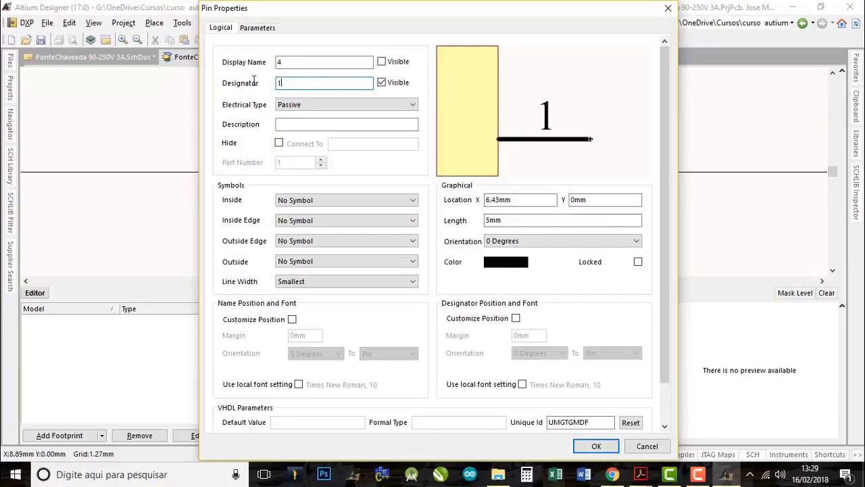
type("2")
left_click(296, 62)
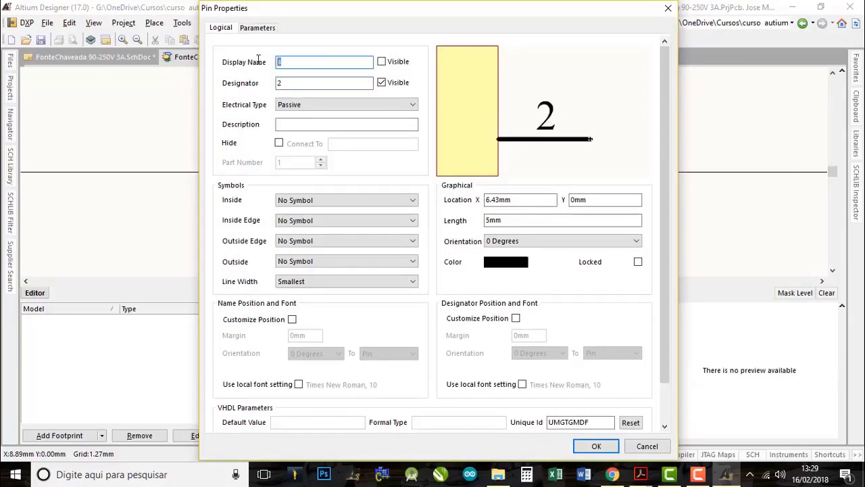
type("2")
left_click(596, 446)
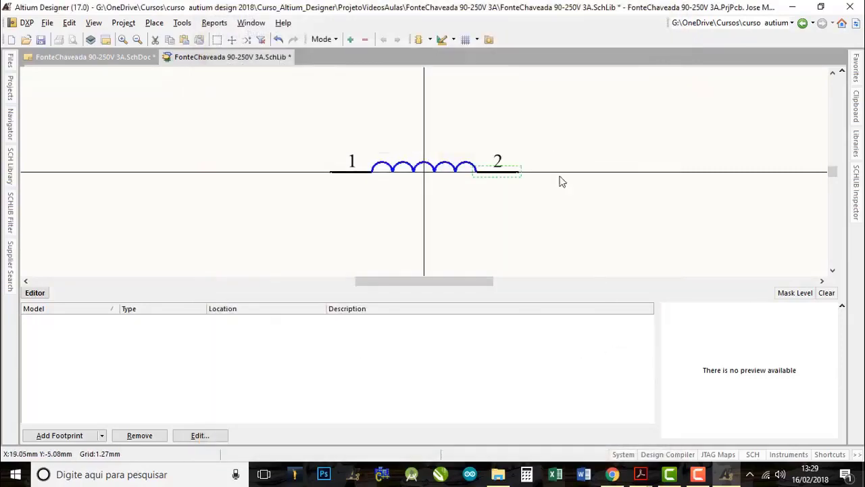
- Draw a horizontal line about 12.7 mm long above the Indutor winding, spanning its full width 2.54 mm above the origin
left_click(449, 41)
left_click(445, 59)
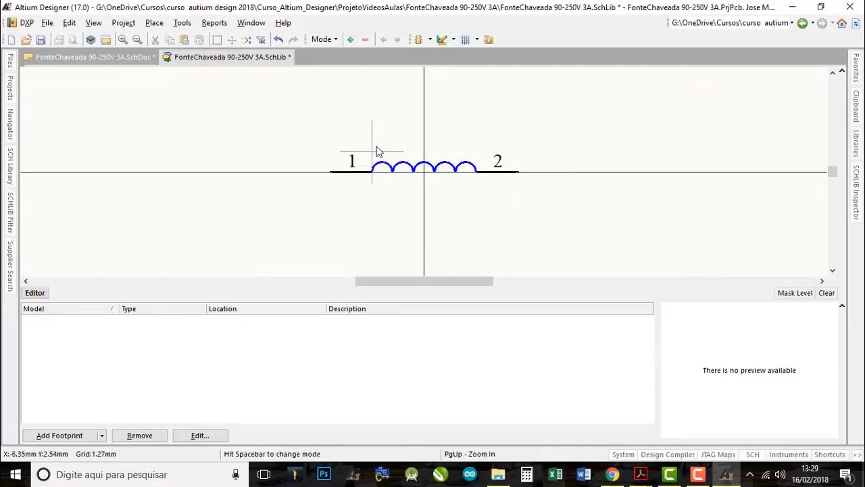
left_click(373, 152)
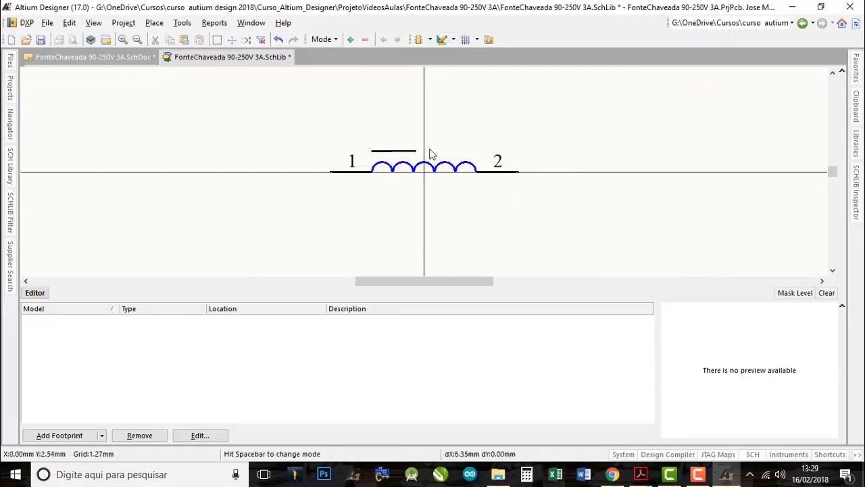
left_click(475, 151)
right_click(476, 152)
right_click(531, 117)
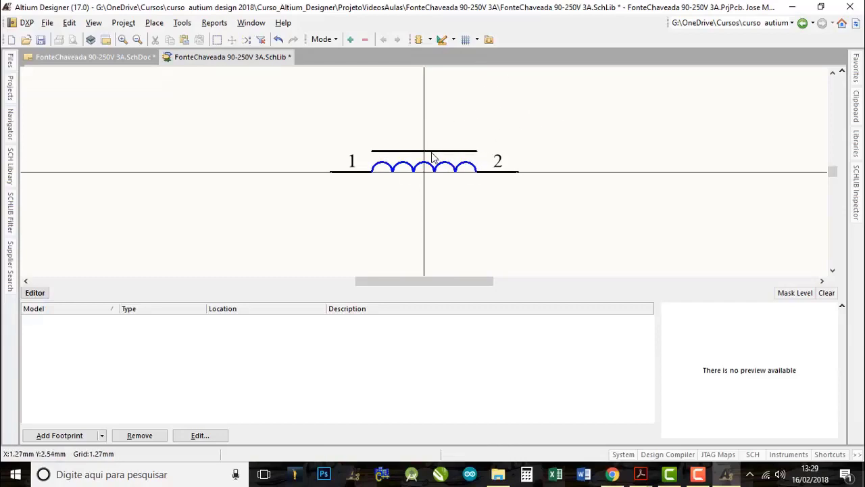
- Set the core line's colour to the dark blue custom colour and its line width to Small
double_click(431, 151)
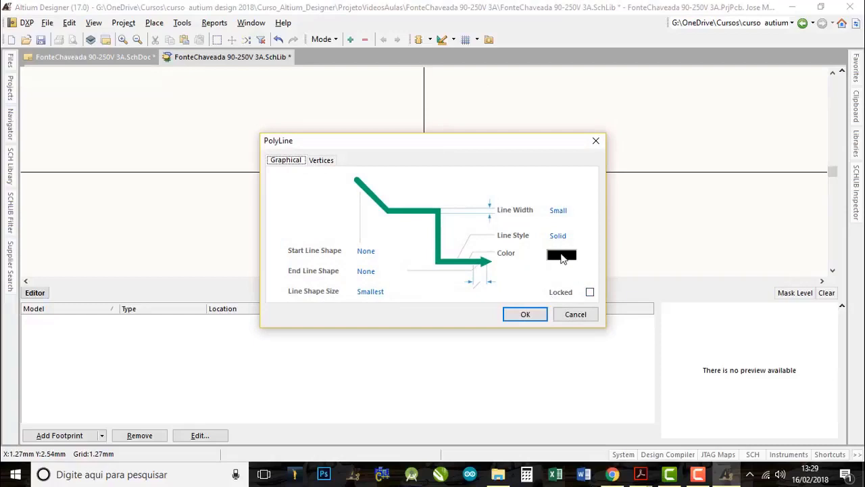
left_click(562, 256)
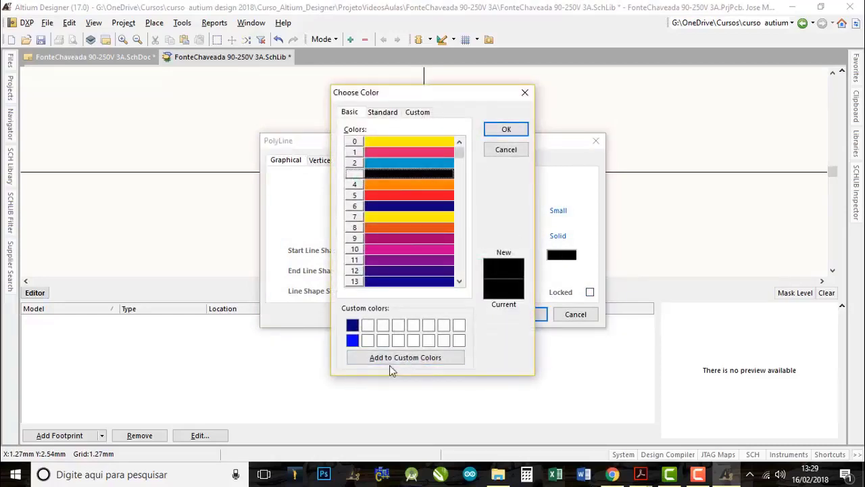
left_click(352, 325)
left_click(506, 129)
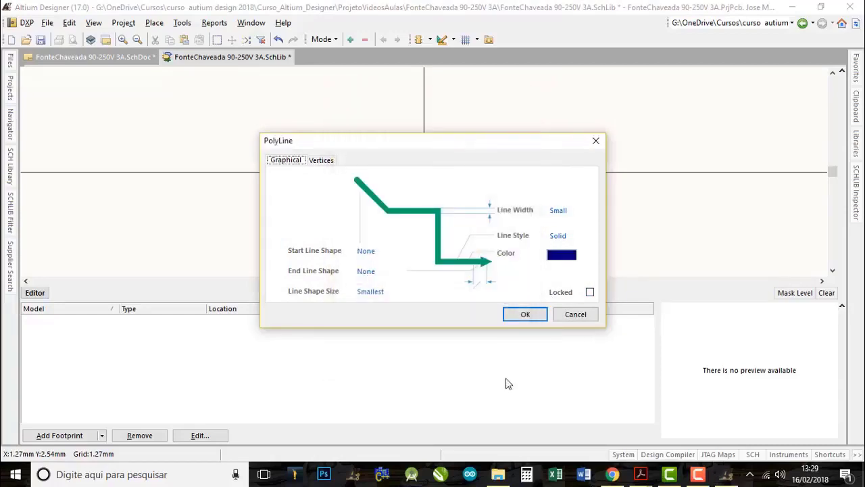
left_click(558, 214)
left_click(560, 228)
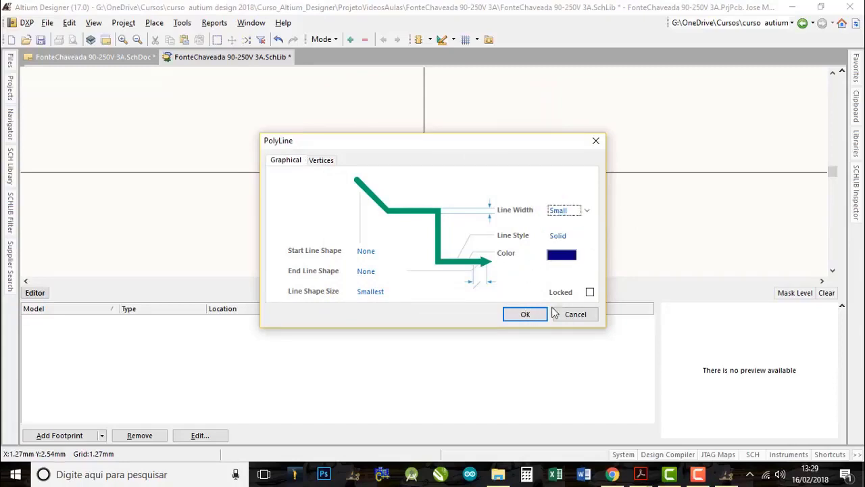
left_click(523, 313)
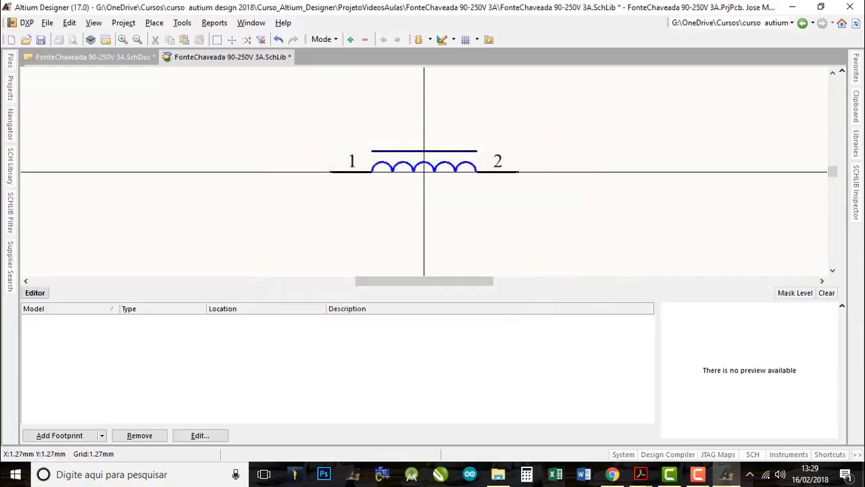
- Set the Indutor library component's default designator to "L?" and its default comment to "?"
scroll(435, 153, "up", 3, "ctrl")
scroll(435, 152, "down", 3, "ctrl")
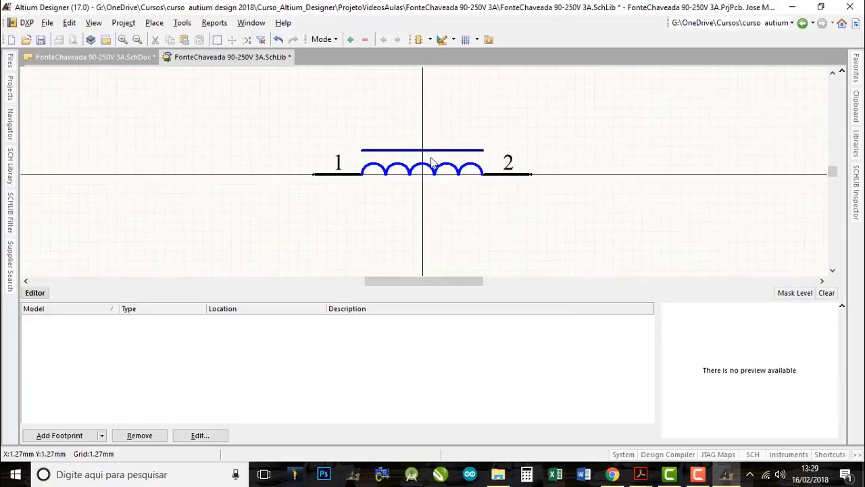
scroll(431, 162, "down", 2, "ctrl")
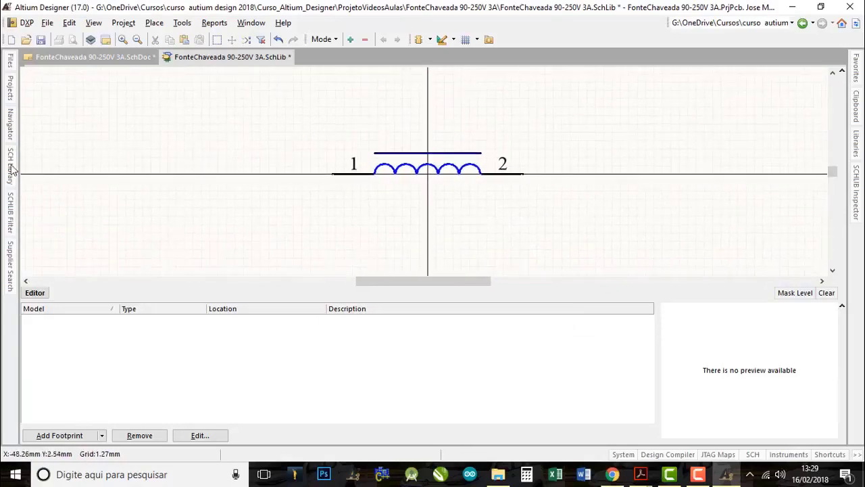
mouse_move(11, 174)
double_click(60, 128)
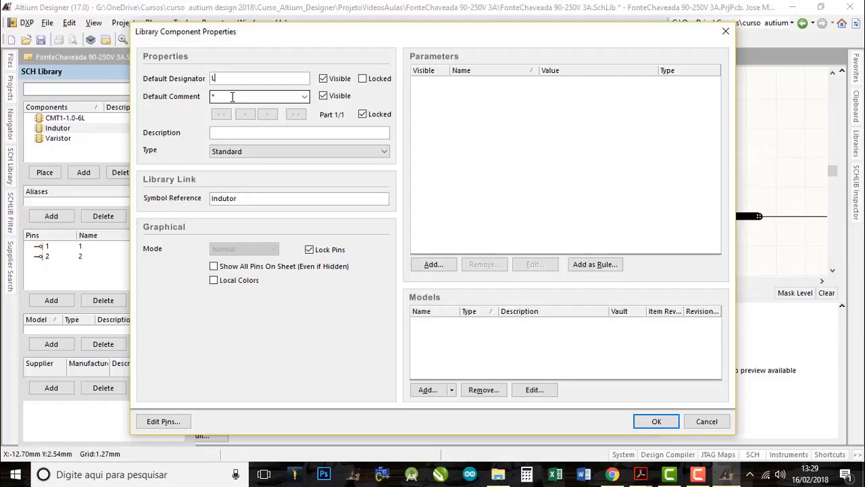
key("Tab")
left_click(656, 421)
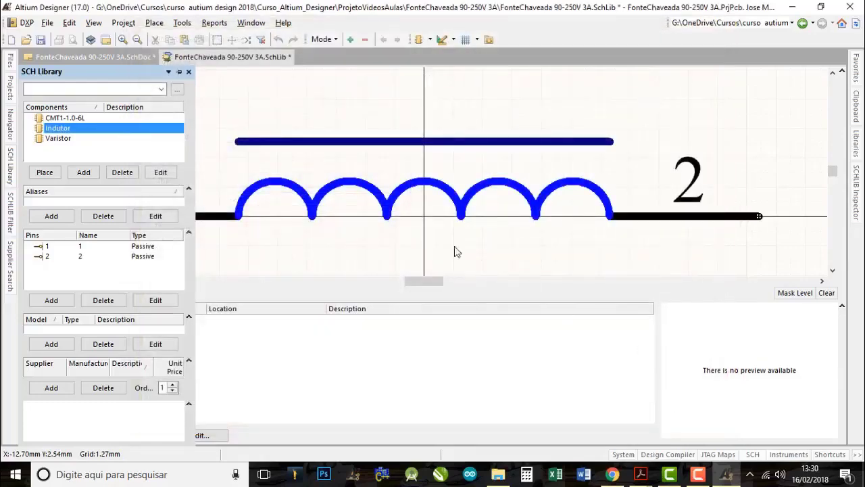
- Save the schematic library with the finished Indutor symbol
scroll(594, 159, "down", 5, "ctrl")
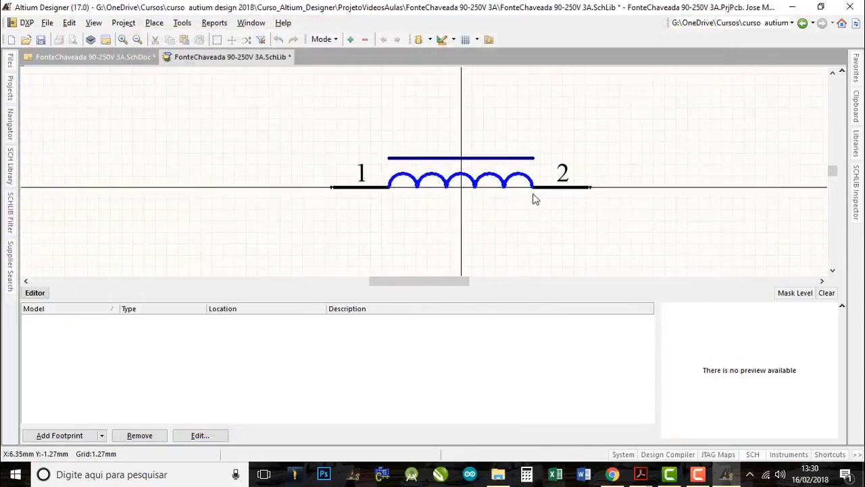
scroll(494, 216, "up", 5, "ctrl")
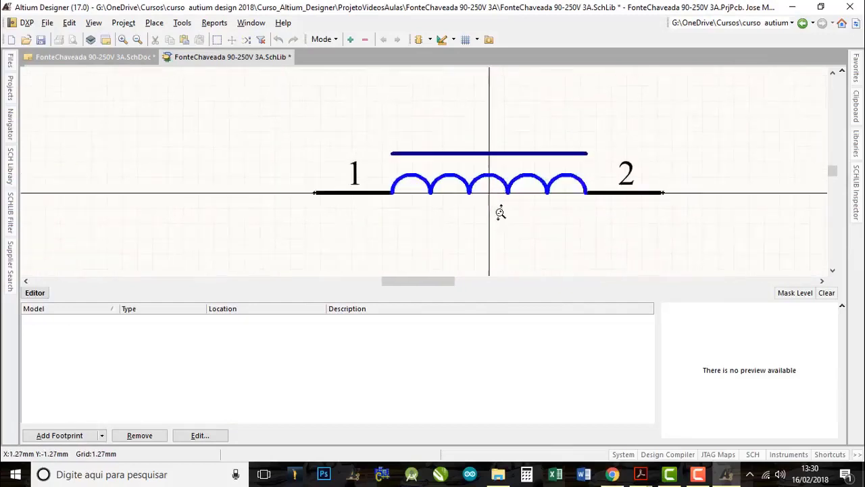
scroll(500, 213, "down", 2, "ctrl")
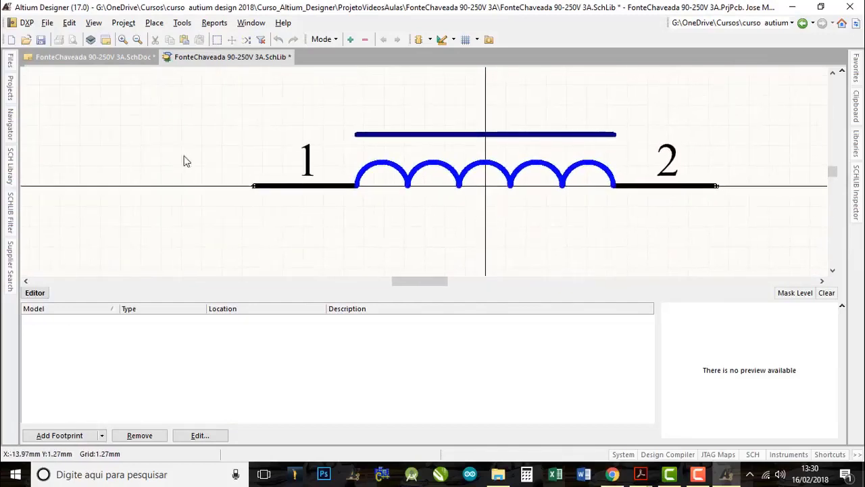
left_click(42, 42)
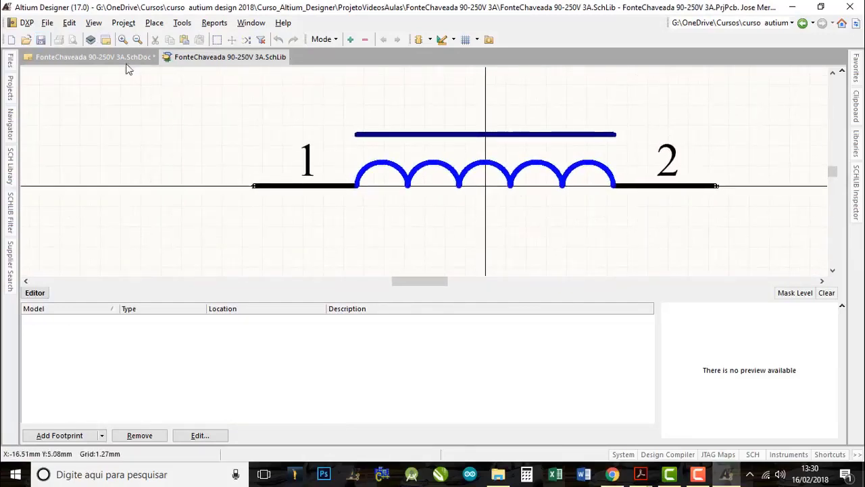
- Return to the schematic and list all components of the library FonteChaveada 90-250V 3A.SchLib with the search filter cleared
left_click(93, 57)
left_click(855, 174)
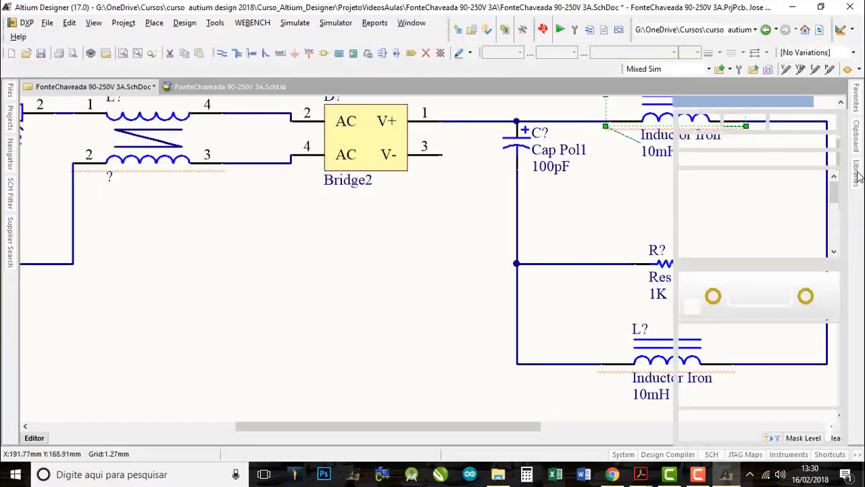
left_click(824, 141)
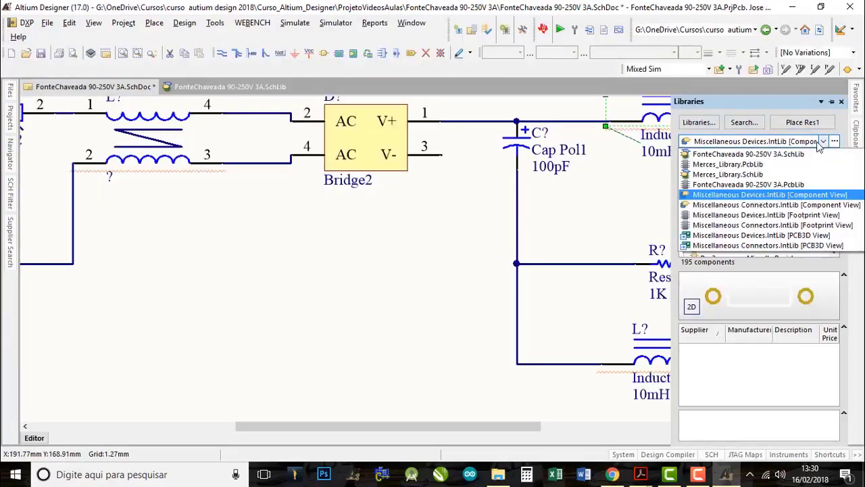
left_click(798, 155)
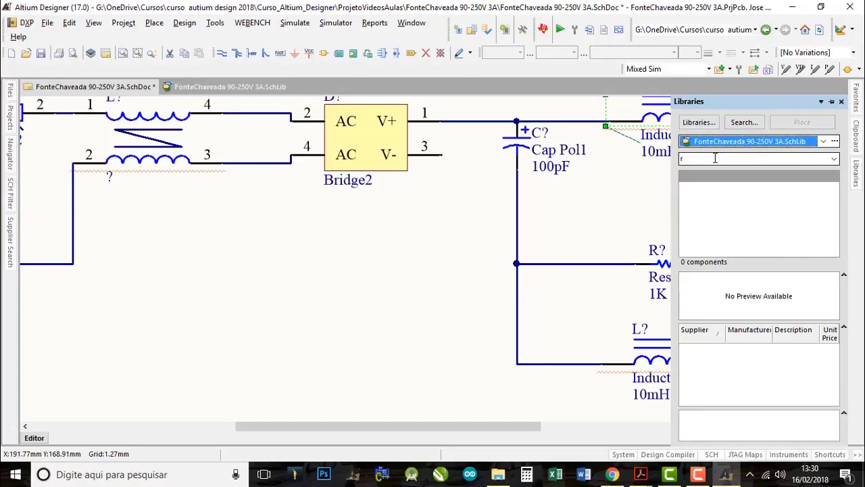
left_click(707, 159)
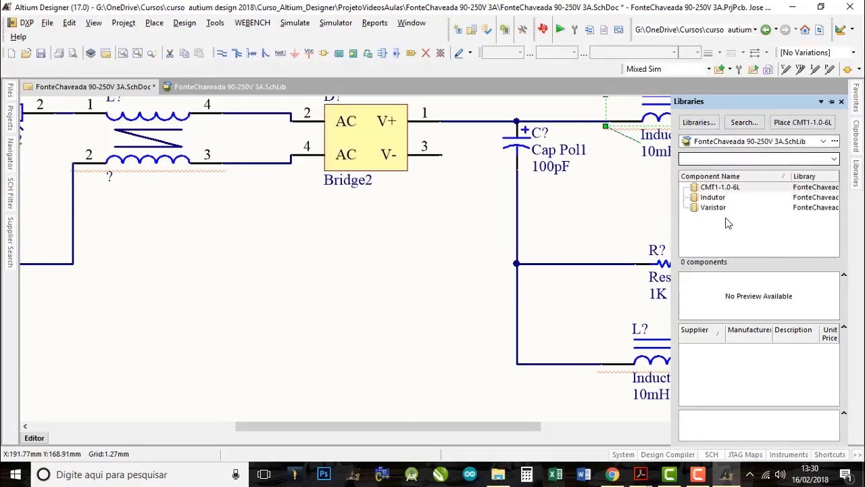
- Place the Indutor component in the free area to the right of the filter circuit, level with the upper inductor
left_click(713, 197)
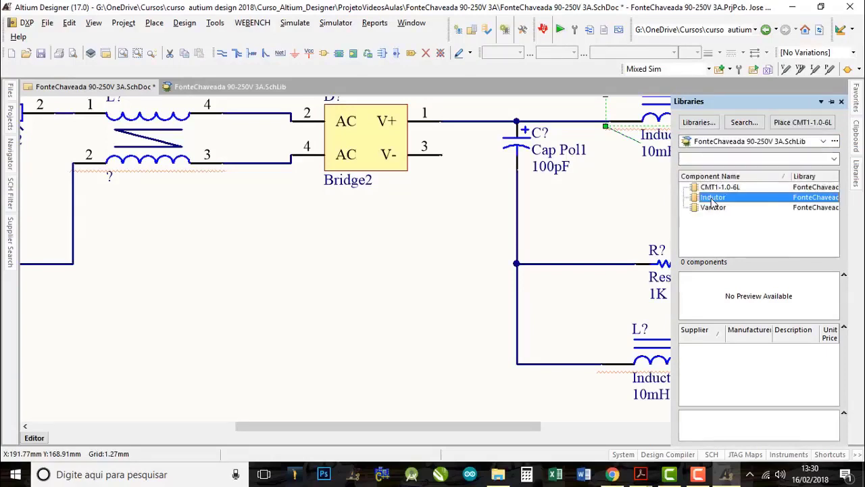
left_click(798, 123)
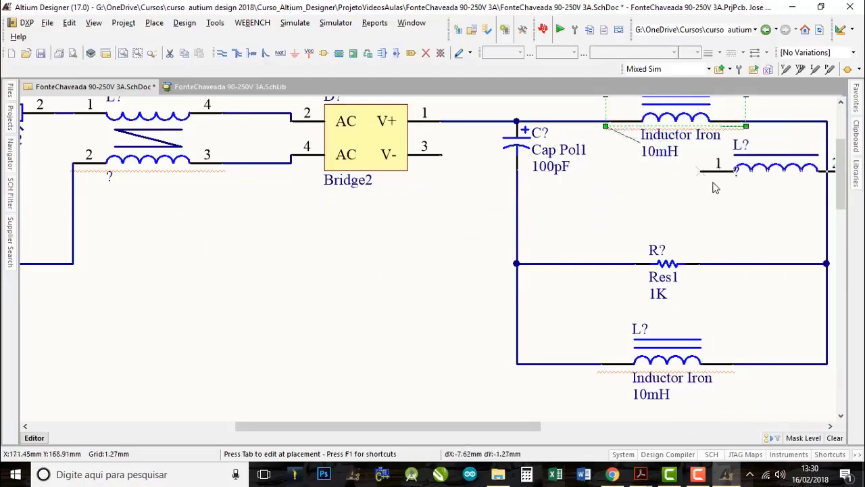
right_click_drag(591, 234, 411, 280)
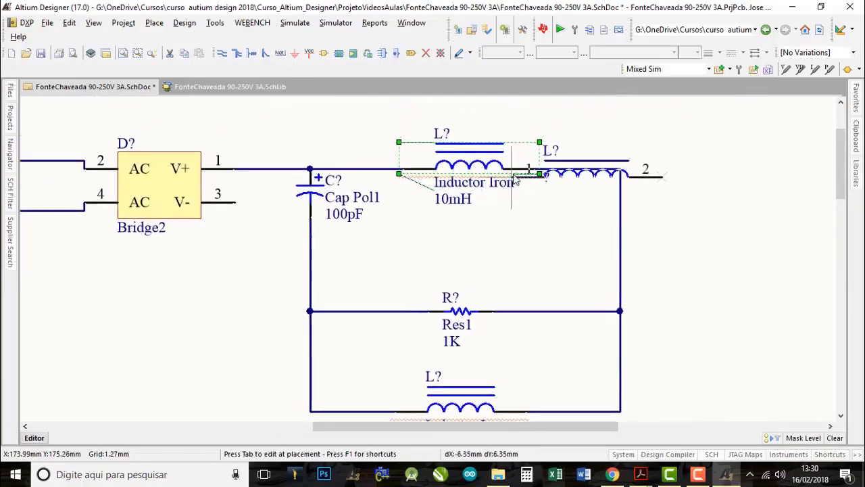
key("Up")
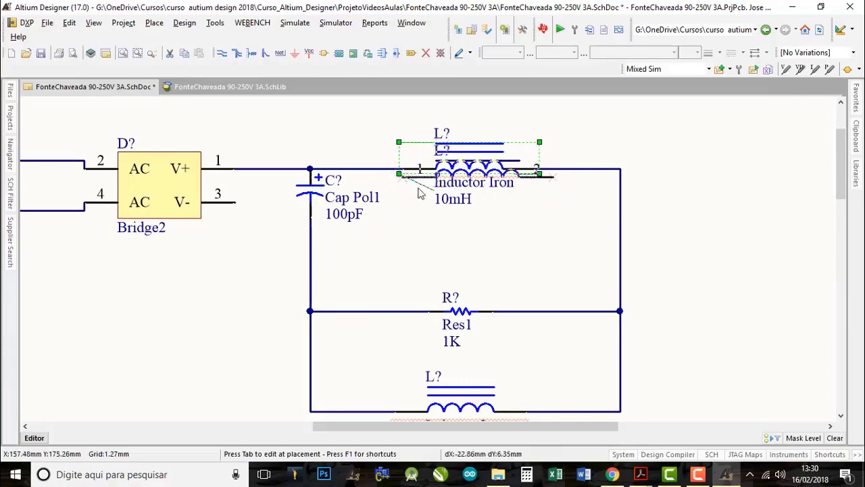
scroll(432, 203, "up", 2, "ctrl")
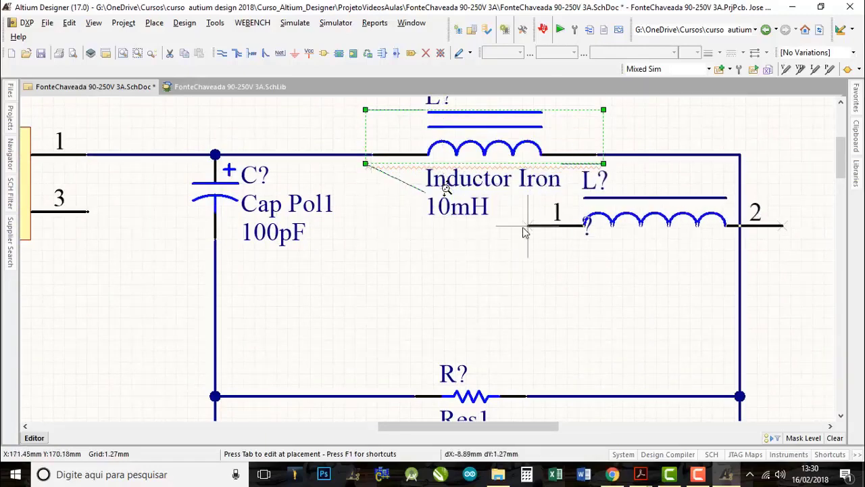
scroll(522, 238, "down", 4, "ctrl")
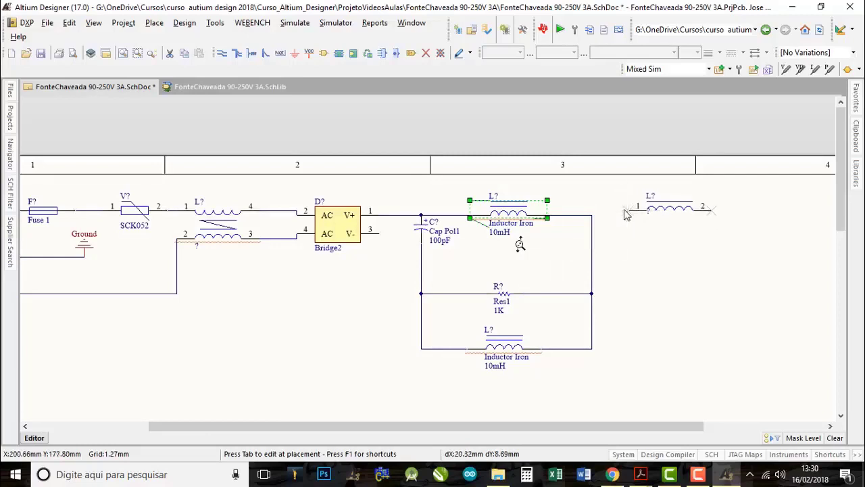
left_click(644, 212)
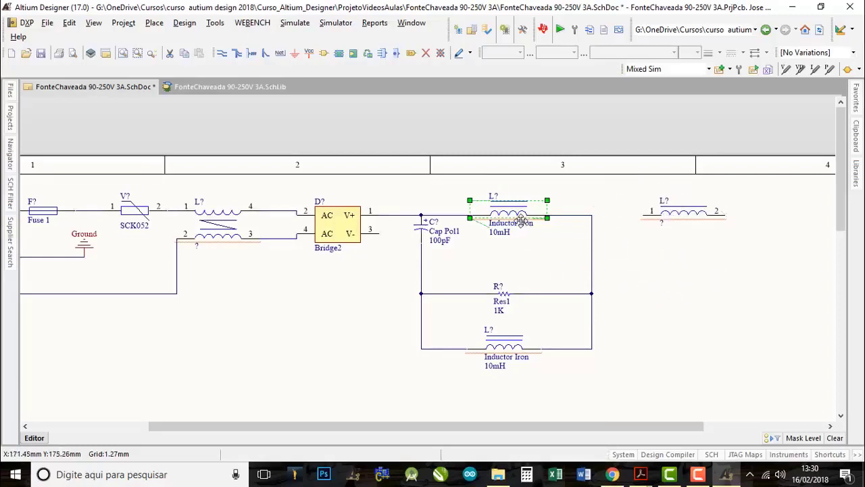
- Delete the upper Inductor Iron and move the new Indutor into its gap, with pin 1 on the capacitor-side wire
double_click(510, 214)
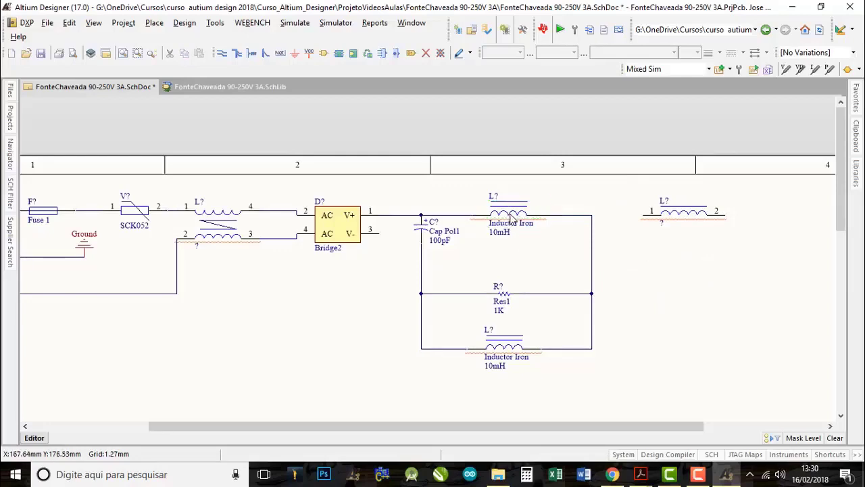
key("Delete")
scroll(540, 227, "up", 2, "ctrl")
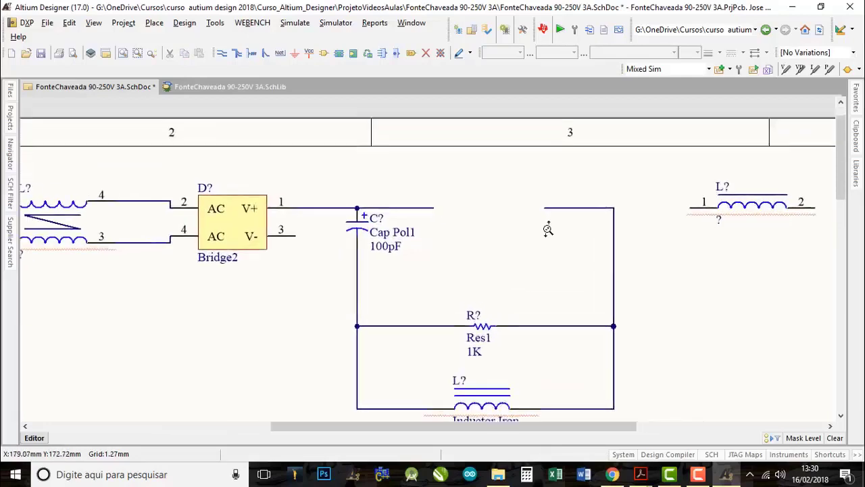
left_click_drag(698, 212, 427, 213)
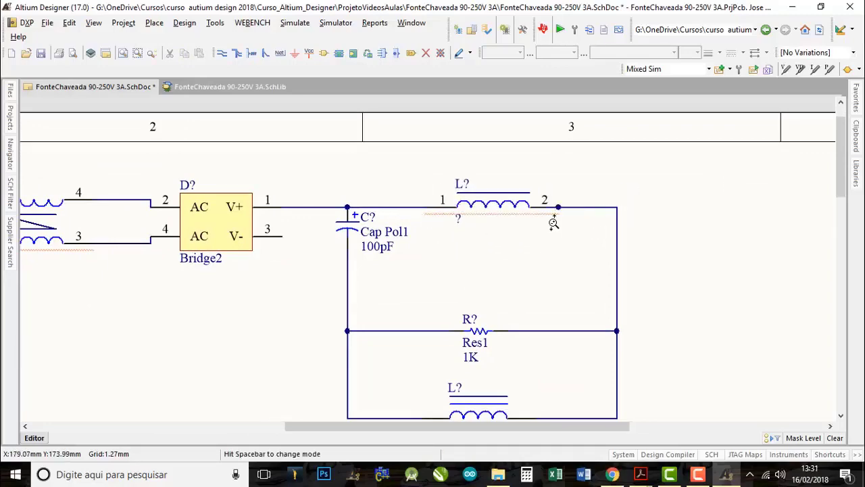
- Shorten the wire overlapping pin 2 of the upper inductor so it ends at the pin's tip
scroll(553, 223, "up", 3, "ctrl")
left_click(588, 178)
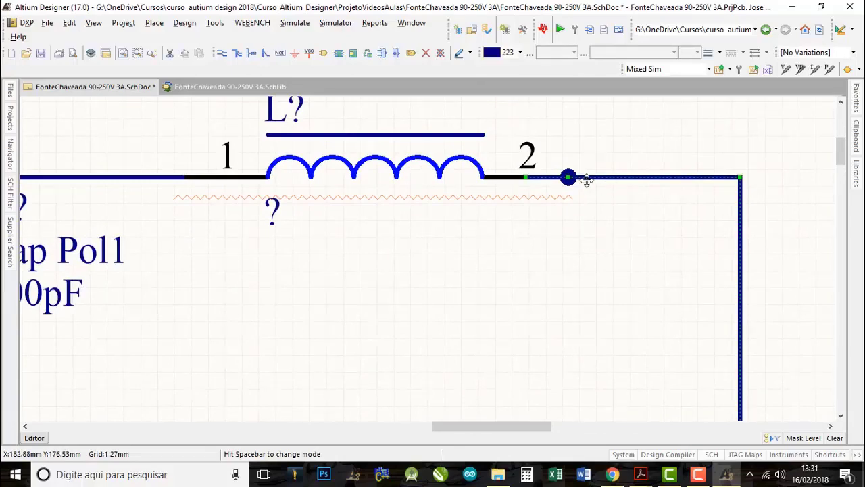
left_click_drag(533, 177, 569, 177)
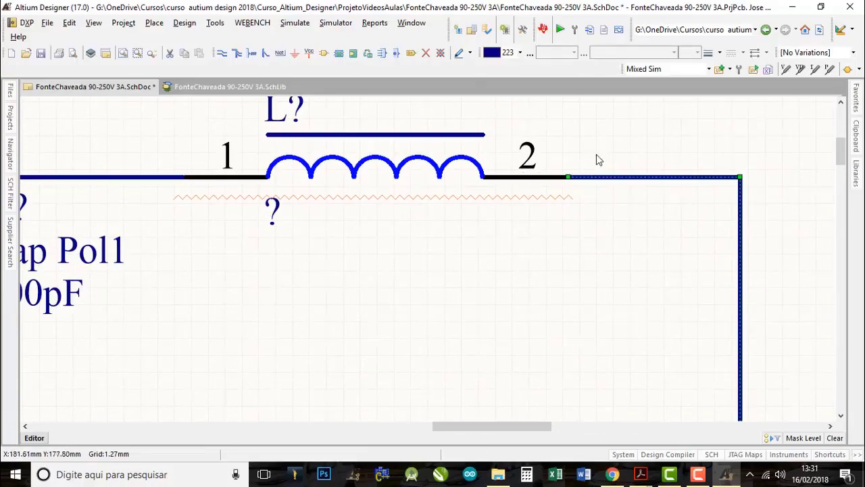
left_click(596, 156)
- Relink the lower Inductor Iron to the Indutor component from the library FonteChaveada 90-250V 3A.SchLib
scroll(593, 162, "down", 3, "ctrl")
scroll(593, 162, "down", 1, "ctrl")
scroll(573, 218, "down", 2)
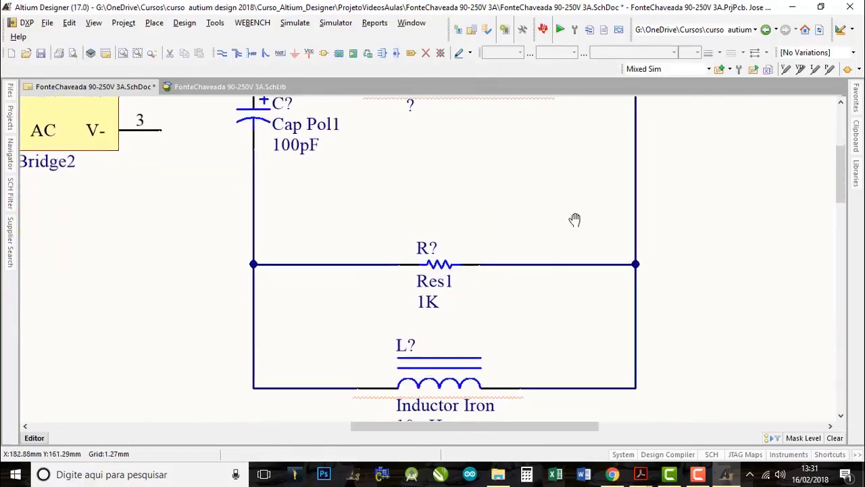
scroll(572, 209, "down", 3, "ctrl")
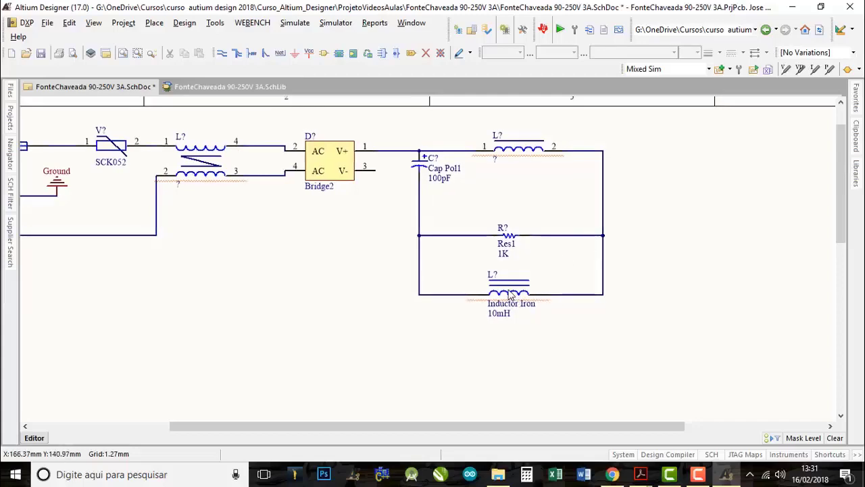
double_click(510, 296)
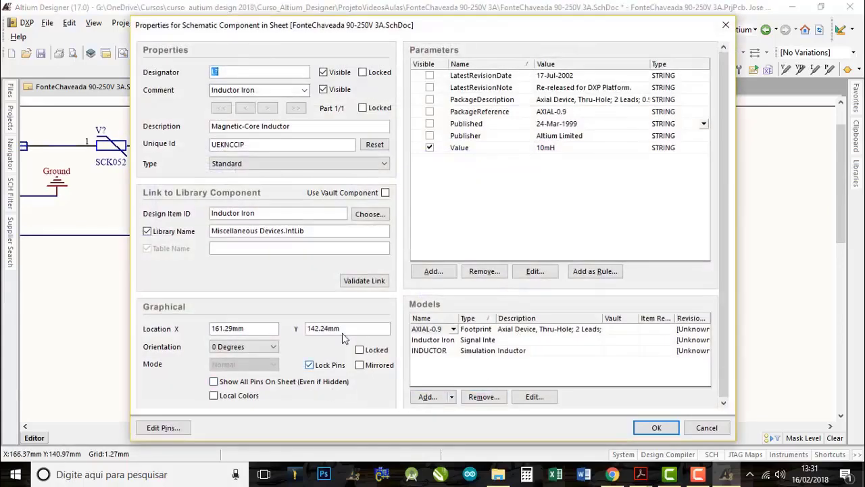
left_click(368, 215)
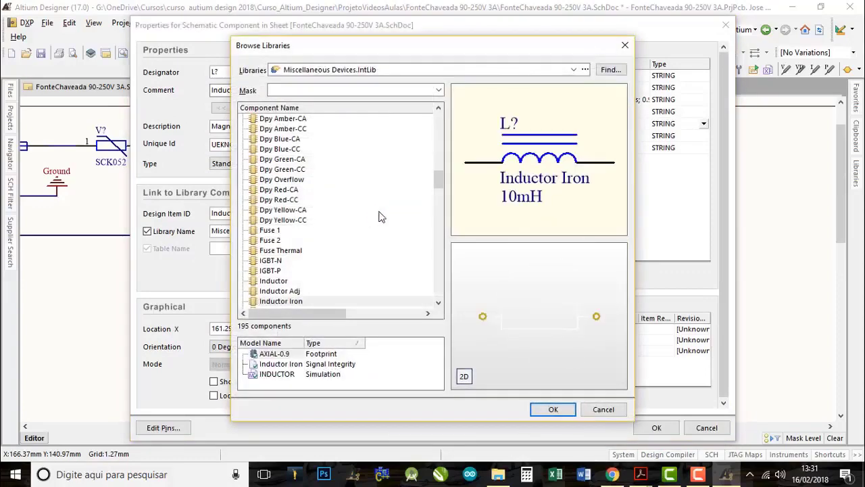
left_click(573, 70)
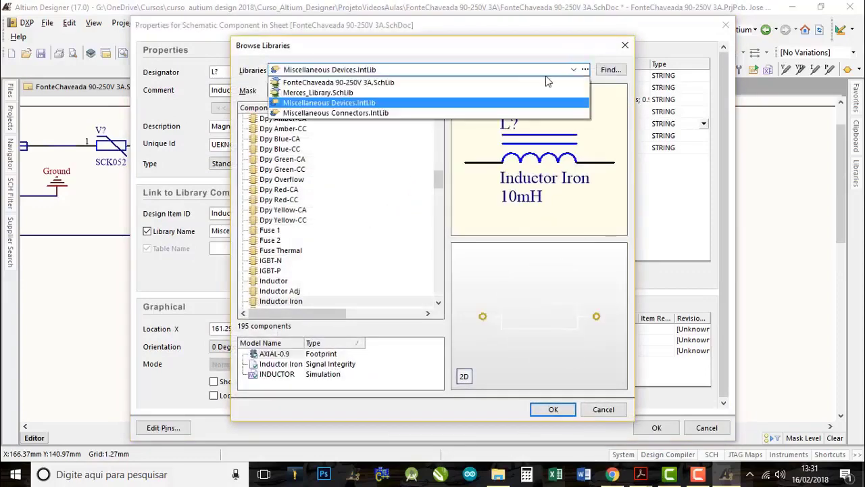
left_click(483, 81)
left_click(273, 129)
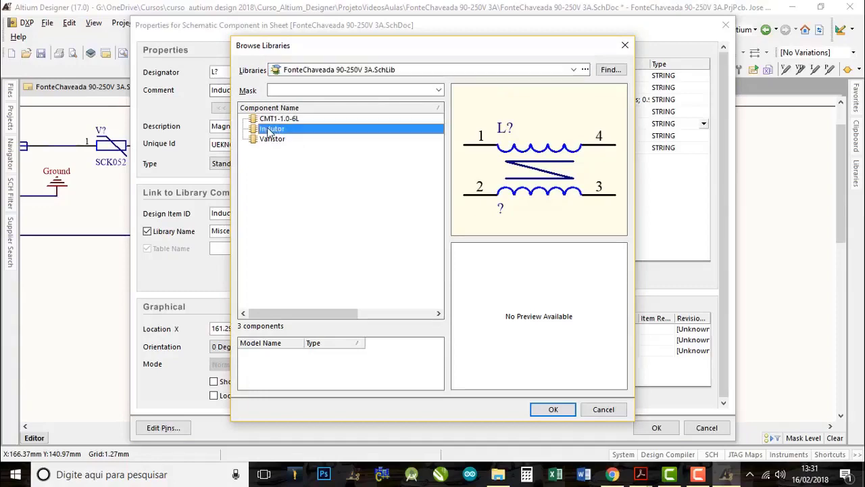
left_click(552, 410)
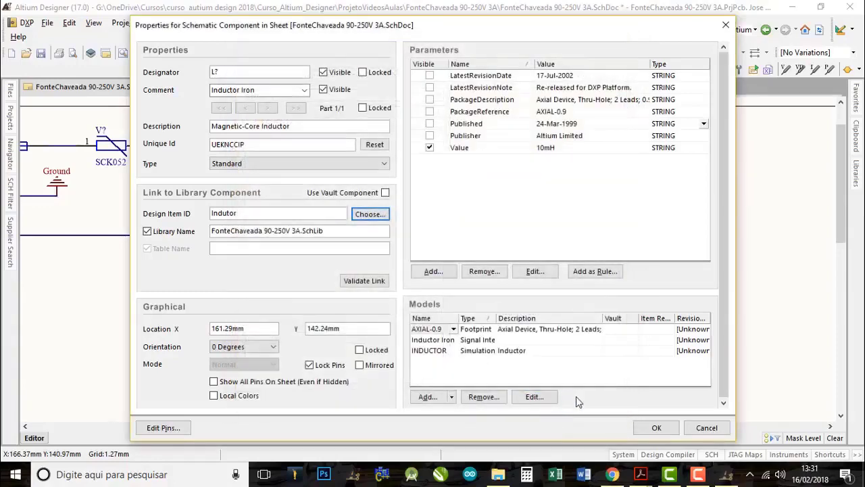
left_click(644, 428)
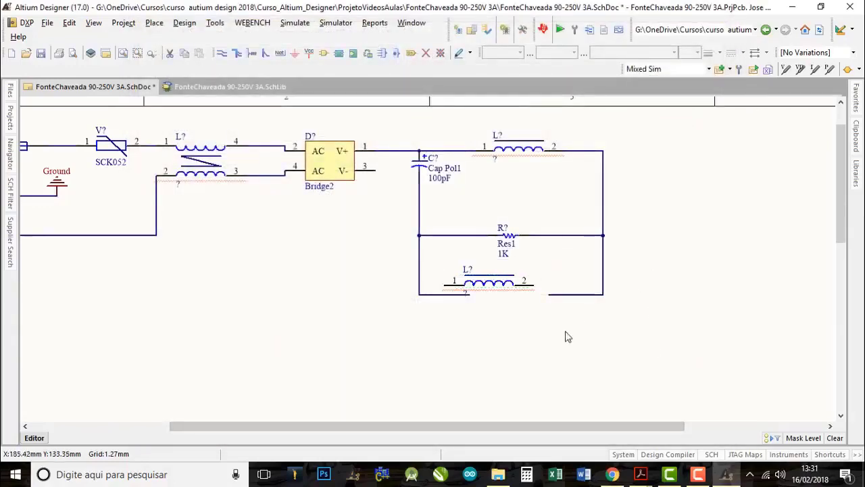
- Move the lower inductor into the wire gap with pin 1 on the capacitor-side wire, and shorten the wire overlapping pin 2 to its tip
scroll(512, 308, "up", 3, "ctrl")
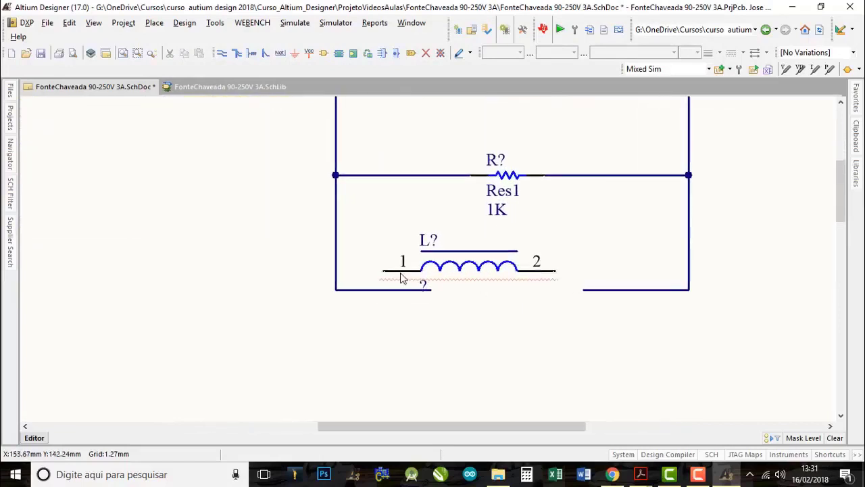
mouse_move(383, 276)
left_mouse_down()
mouse_move(435, 286)
mouse_move(435, 298)
left_mouse_up()
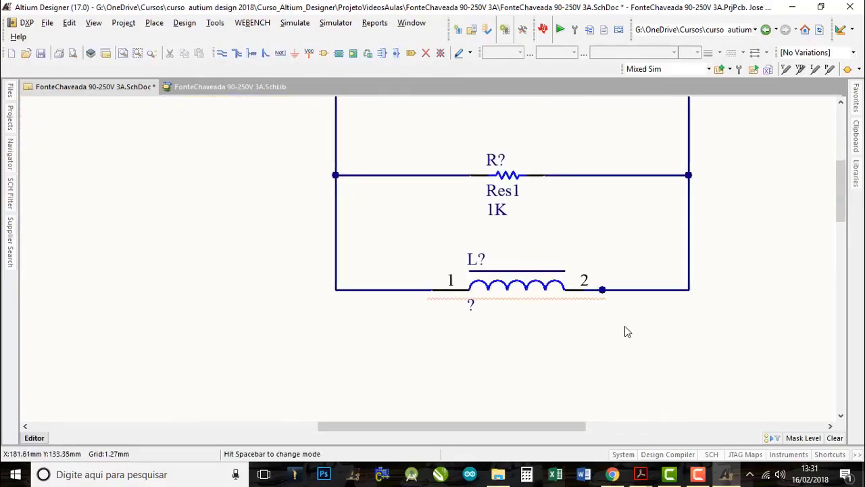
scroll(622, 305, "up", 3, "ctrl")
left_click(553, 265)
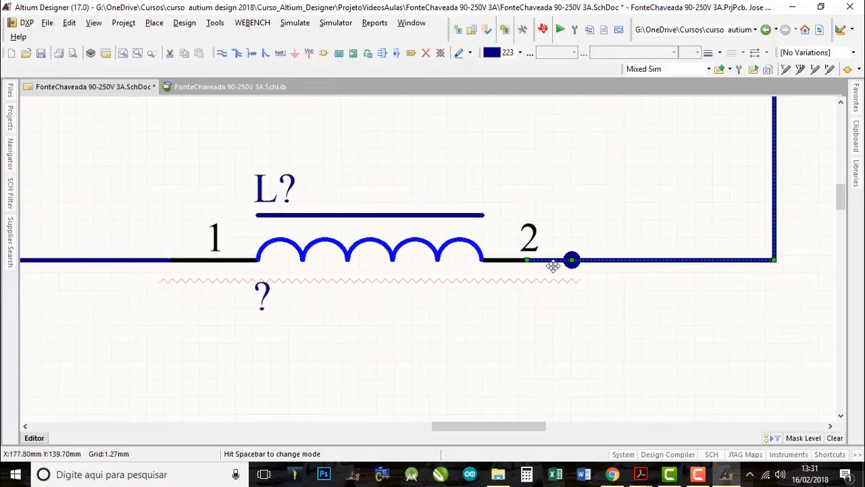
left_click_drag(543, 261, 573, 259)
left_click(815, 261)
left_click_drag(815, 261, 776, 260)
scroll(791, 272, "down", 6, "ctrl")
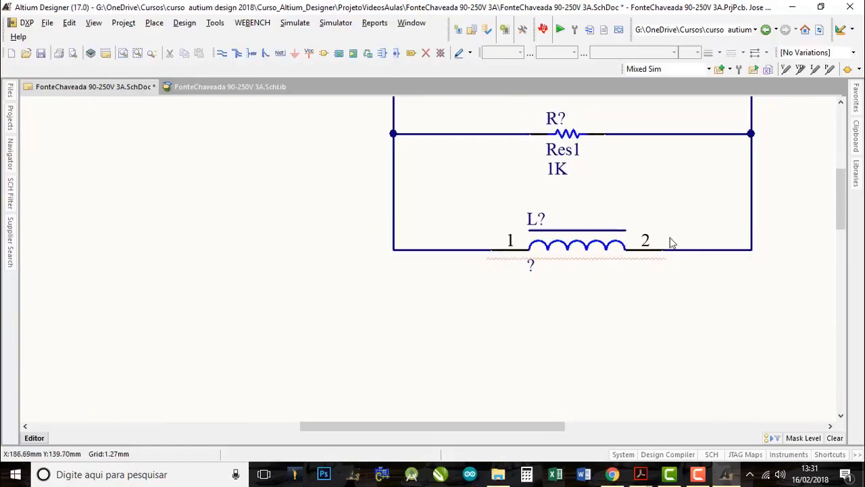
- Place a copy of the Cap Pol1 capacitor in the filter's right vertical wire, between the upper inductor and the resistor junction
middle_click_drag(592, 309, 592, 309)
right_click_drag(654, 309, 554, 303)
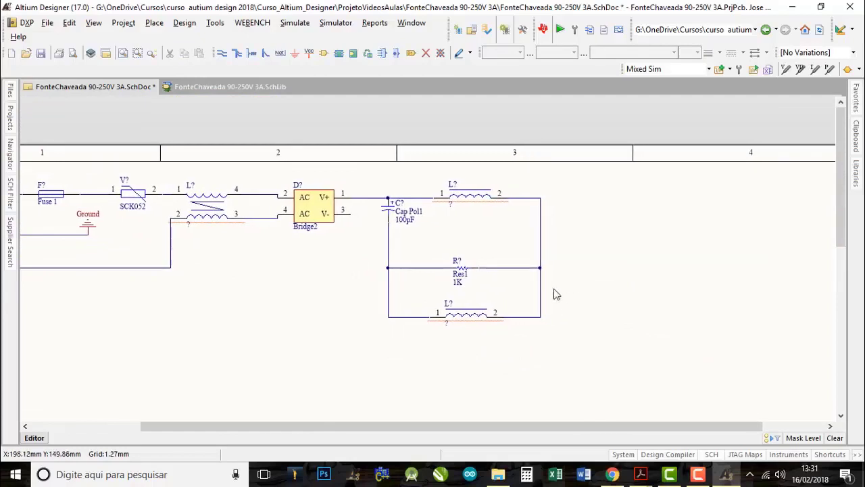
scroll(385, 230, "up", 3, "ctrl")
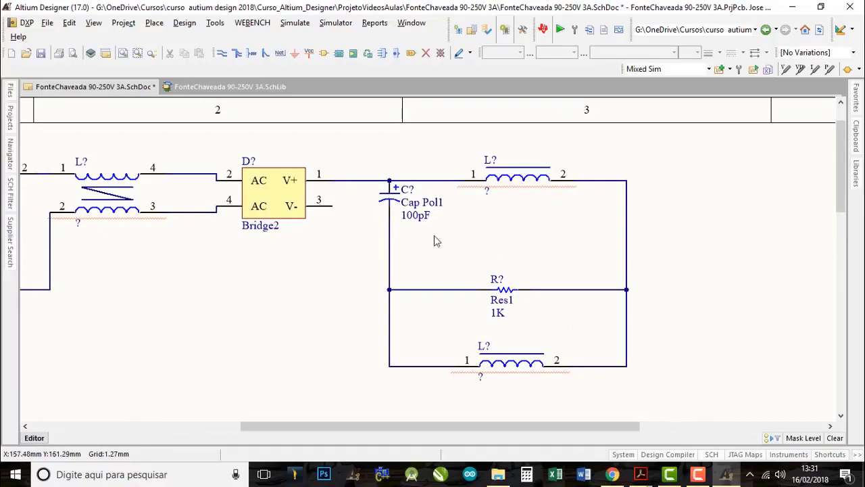
left_click(390, 202)
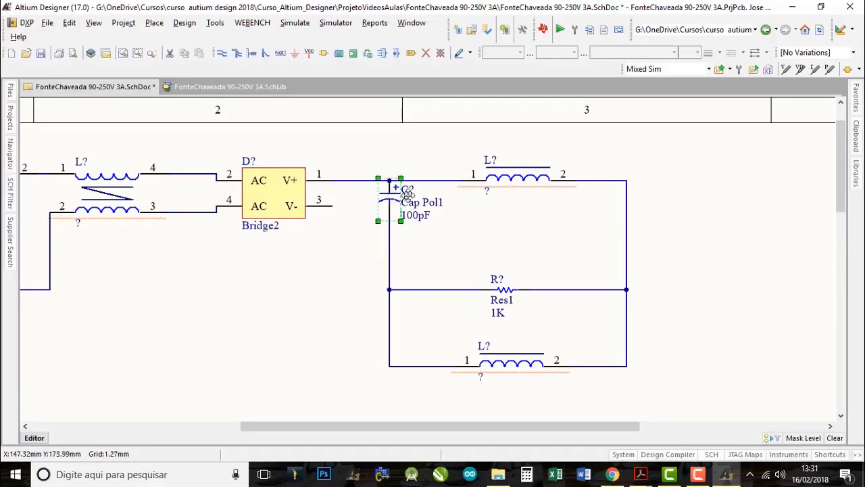
key("ctrl+v")
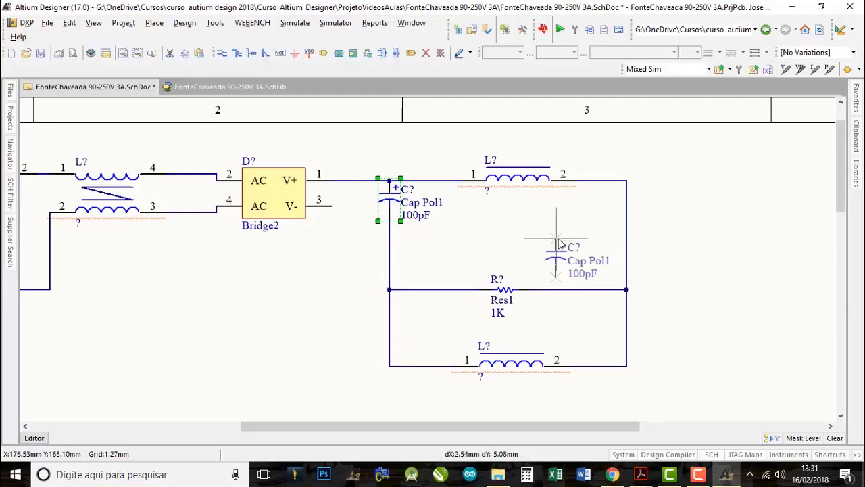
left_click(627, 219)
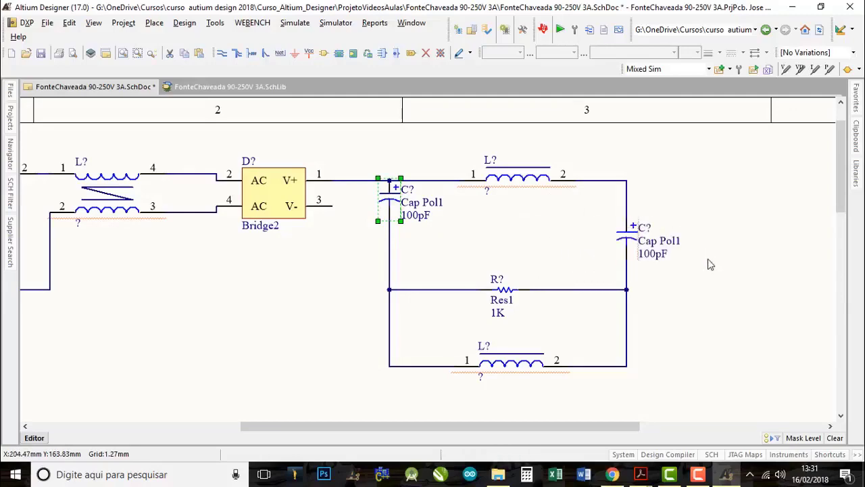
- Review the schematic from the input header through the bridge rectifier to the filter circuit
right_click_drag(696, 289, 644, 298)
middle_click_drag(562, 249, 562, 249)
right_click_drag(626, 290, 592, 255)
middle_click_drag(615, 238, 615, 238)
right_click_drag(626, 238, 684, 210)
middle_click_drag(665, 209, 665, 209)
right_click_drag(473, 233, 517, 256)
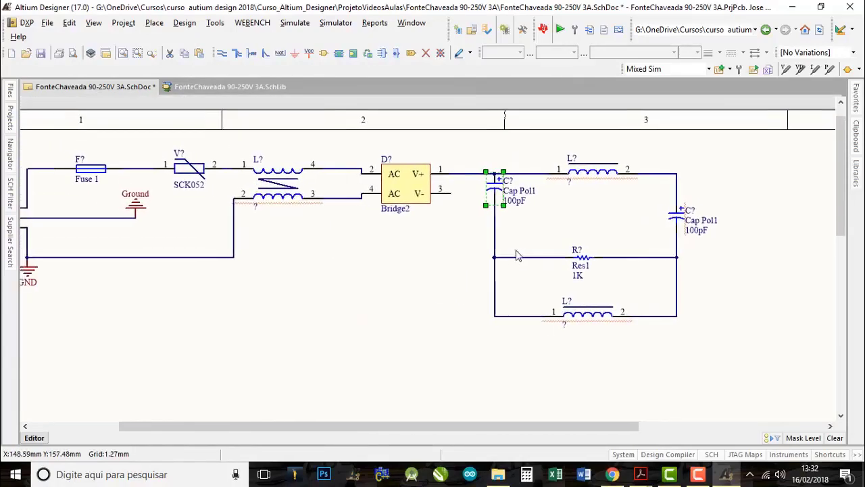
right_click_drag(653, 246, 621, 247)
middle_click_drag(518, 210, 518, 210)
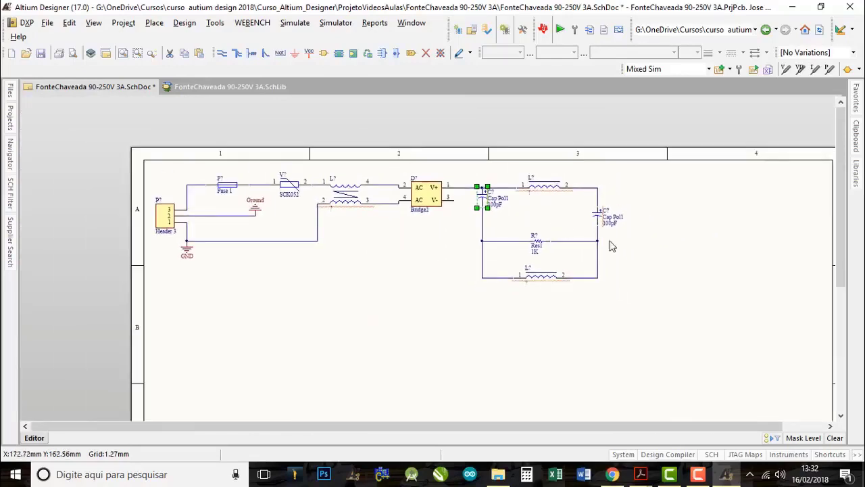
right_click_drag(635, 253, 602, 243)
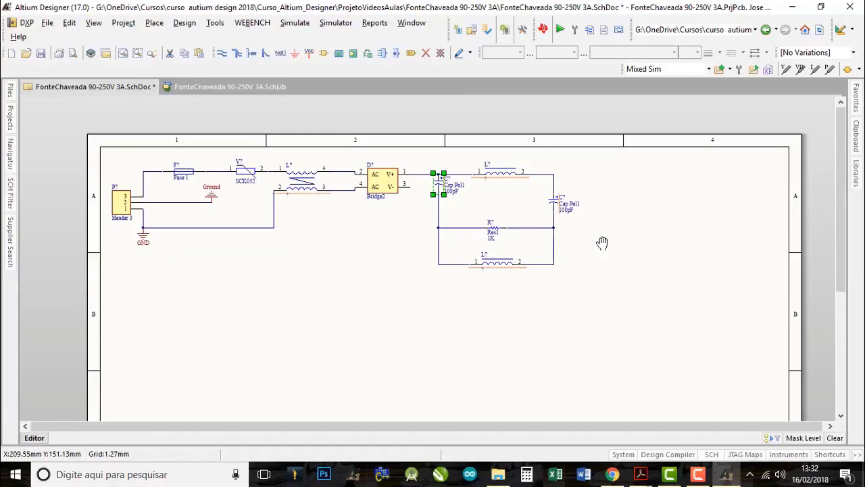
right_click_drag(527, 209, 550, 214)
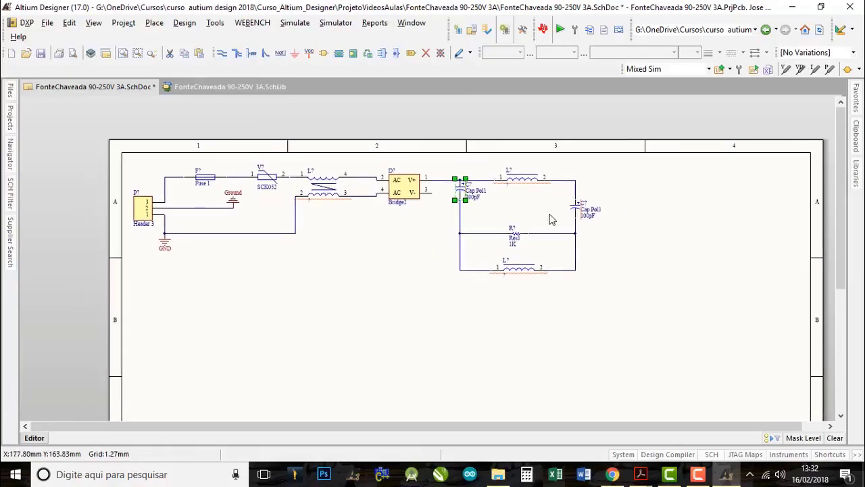
right_click_drag(549, 269, 542, 263)
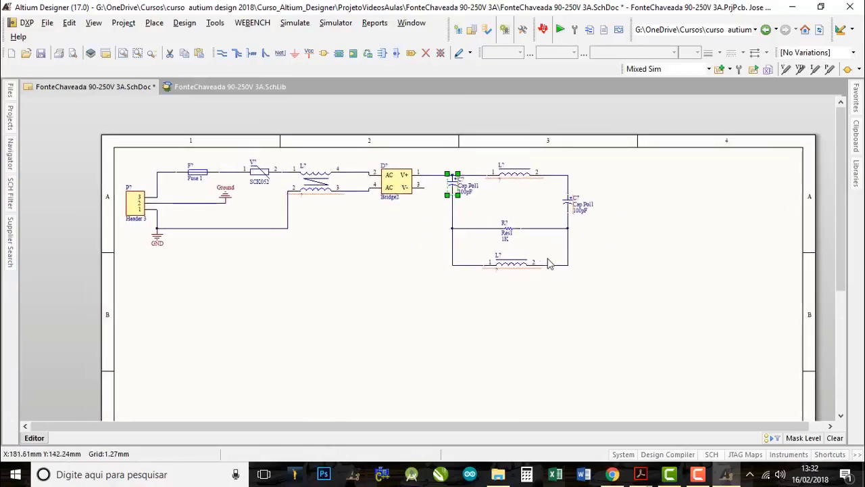